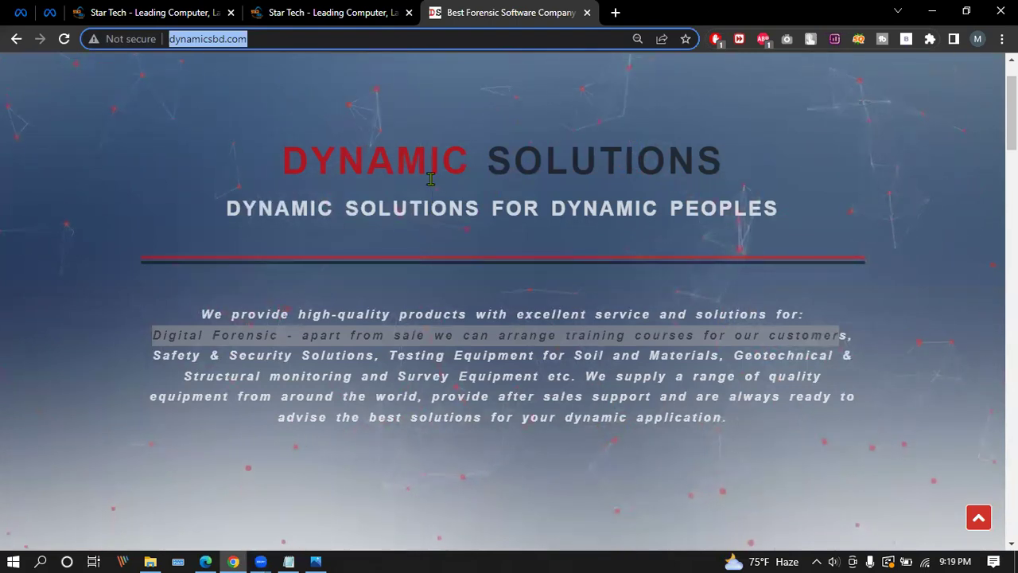
Glance at the SEO types diagram, then return to dynamicsbd.com in a normal, non-fullscreen window.
click(358, 557)
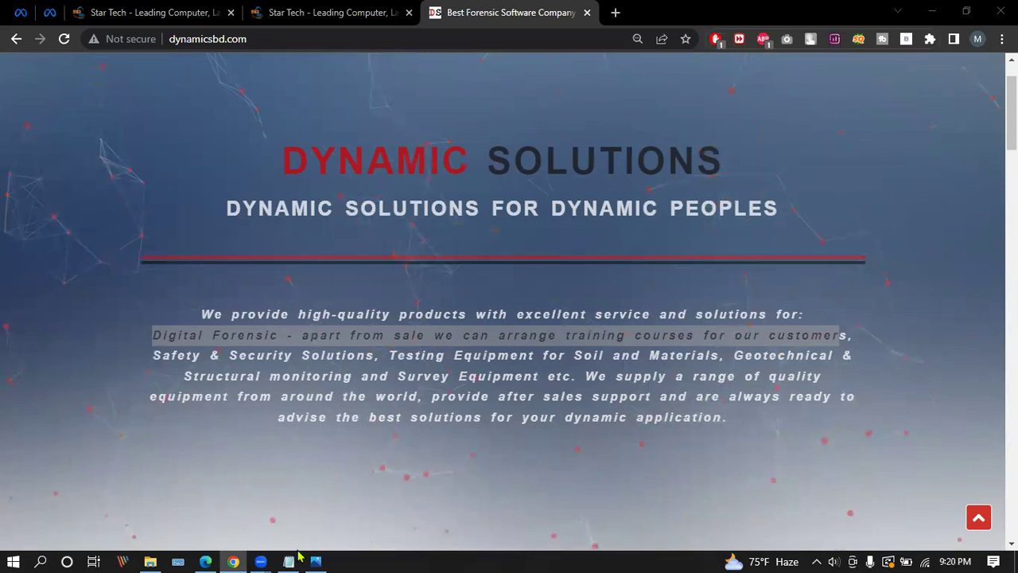
mouse_move(324, 557)
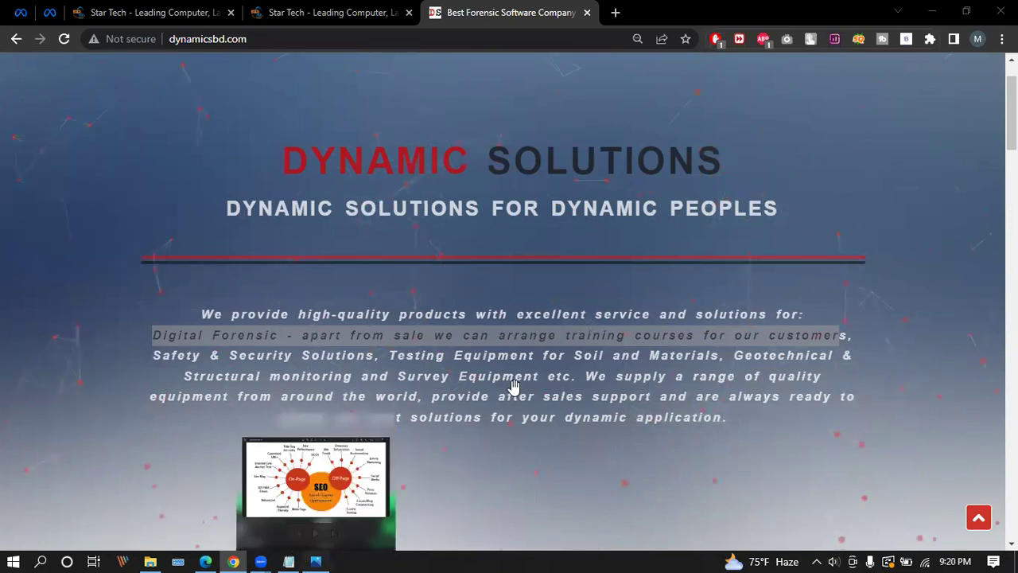
click(346, 500)
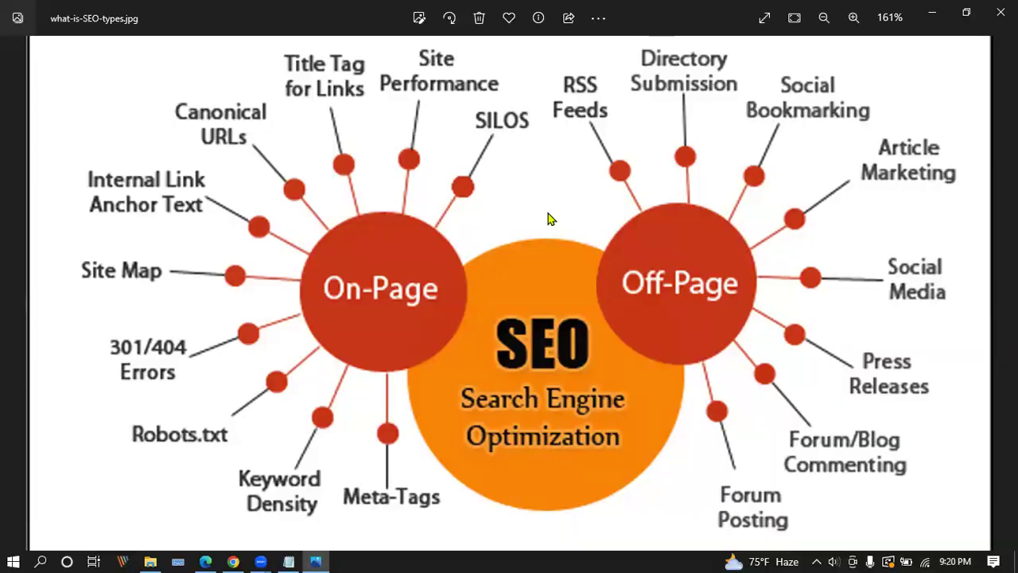
key(alt+Tab)
key(F11)
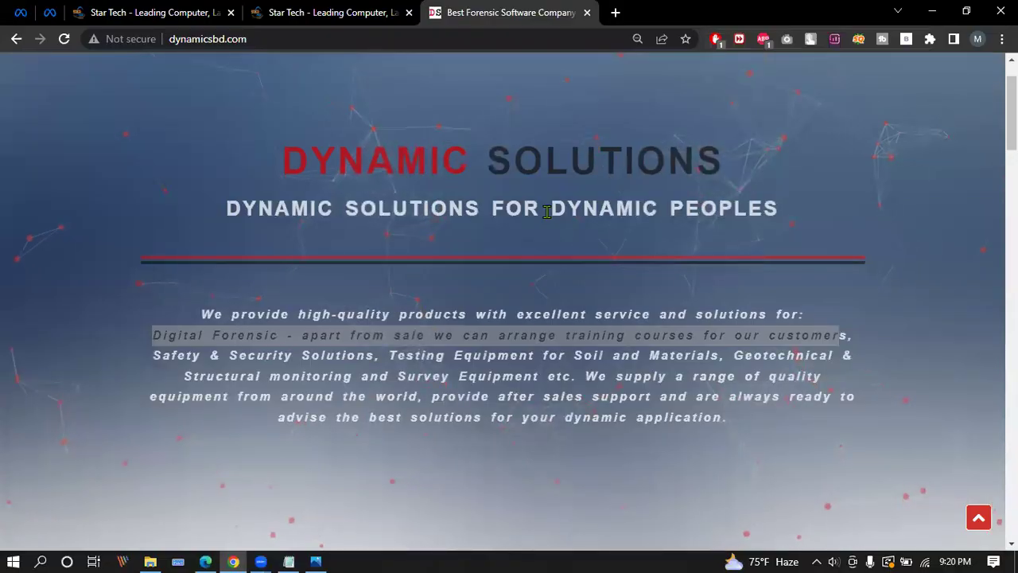
click(510, 108)
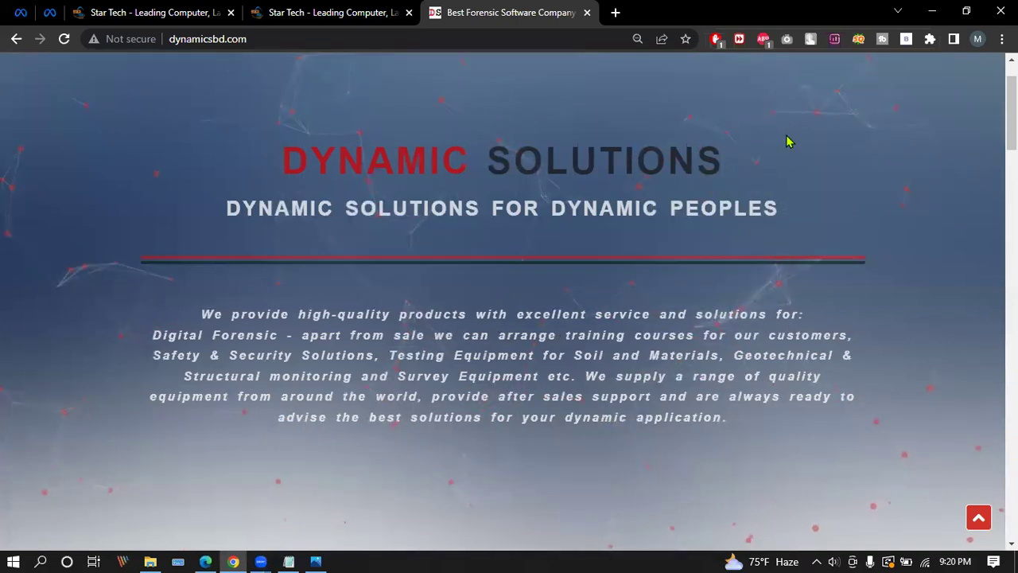
Open the page's HTML source in a new tab and zoom it to 150%.
right_click(758, 137)
click(823, 422)
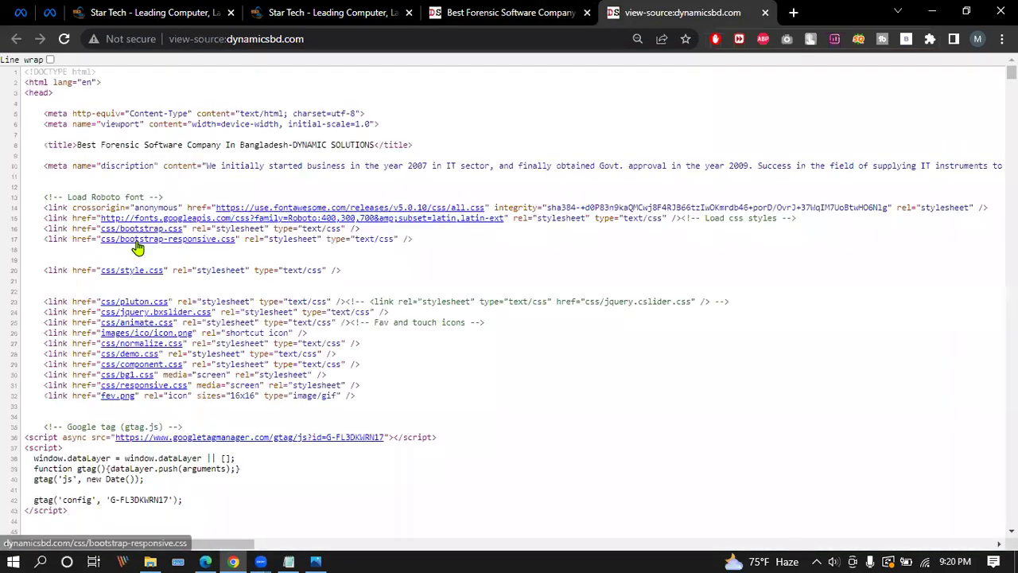
key(ctrl+plus)
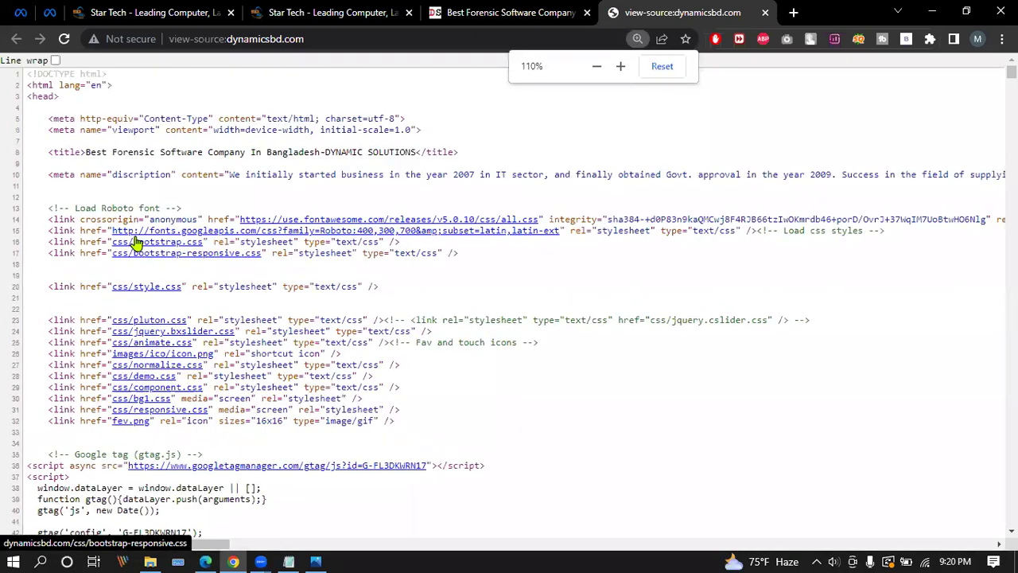
key(ctrl+plus)
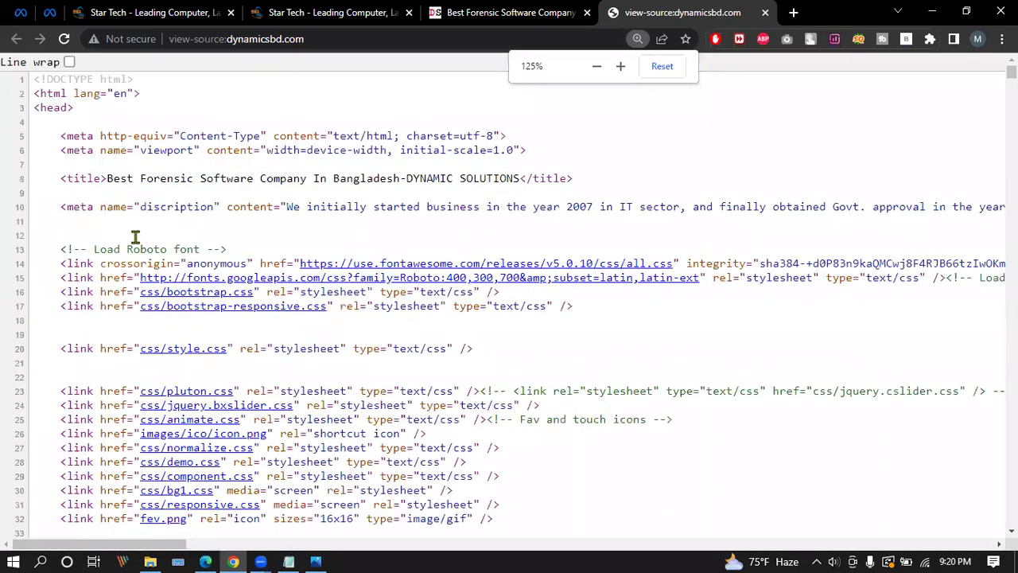
key(ctrl+plus)
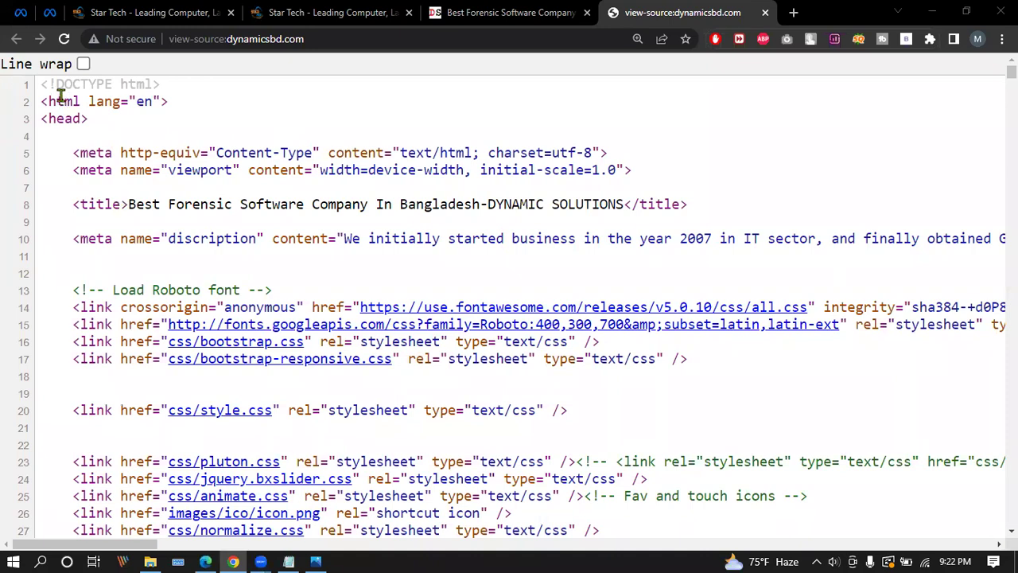
In the source tab, highlight the DOCTYPE and html lines, then the opening <head> tag on line 3.
click(467, 11)
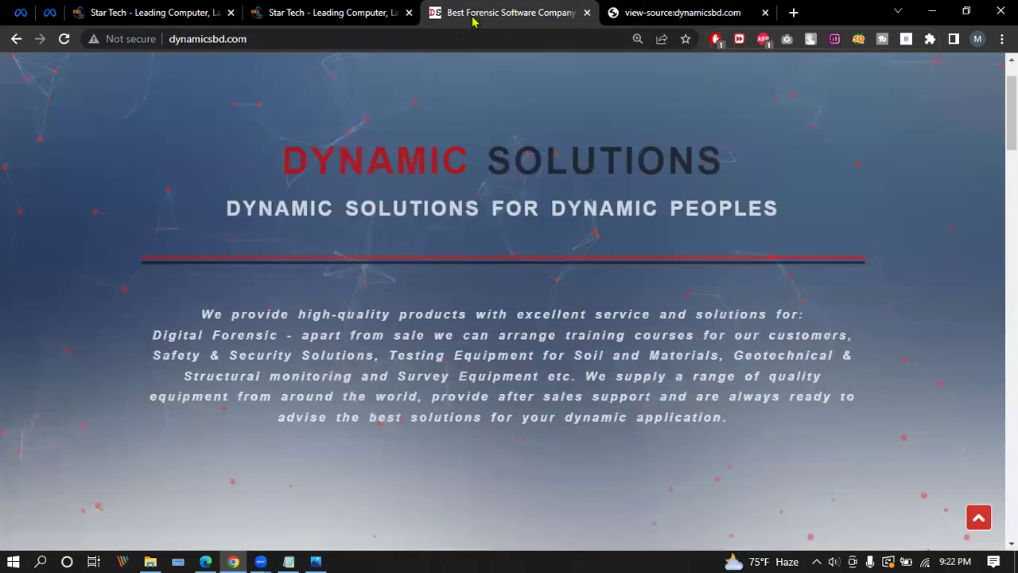
click(663, 10)
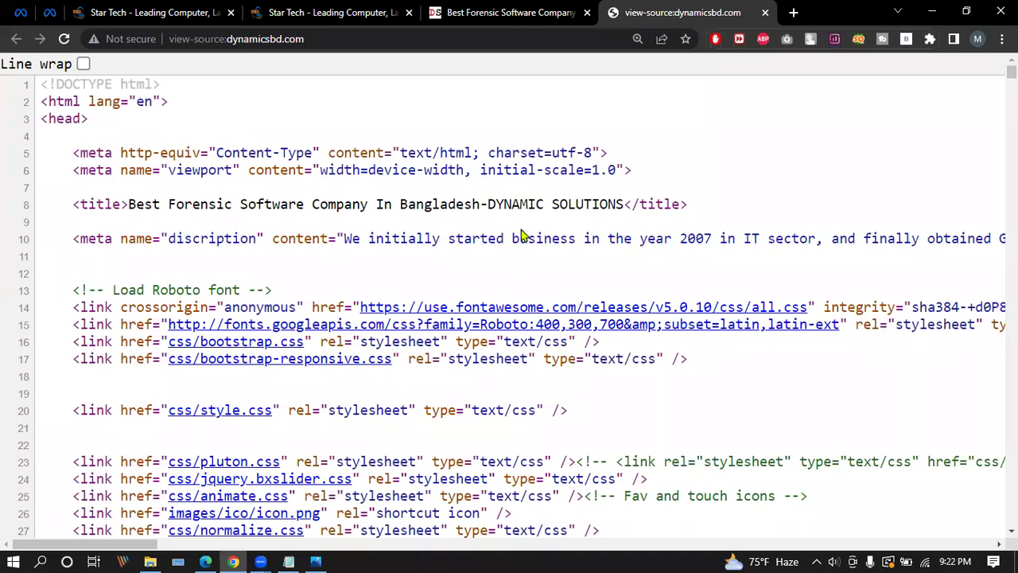
scroll(169, 156, down, 3)
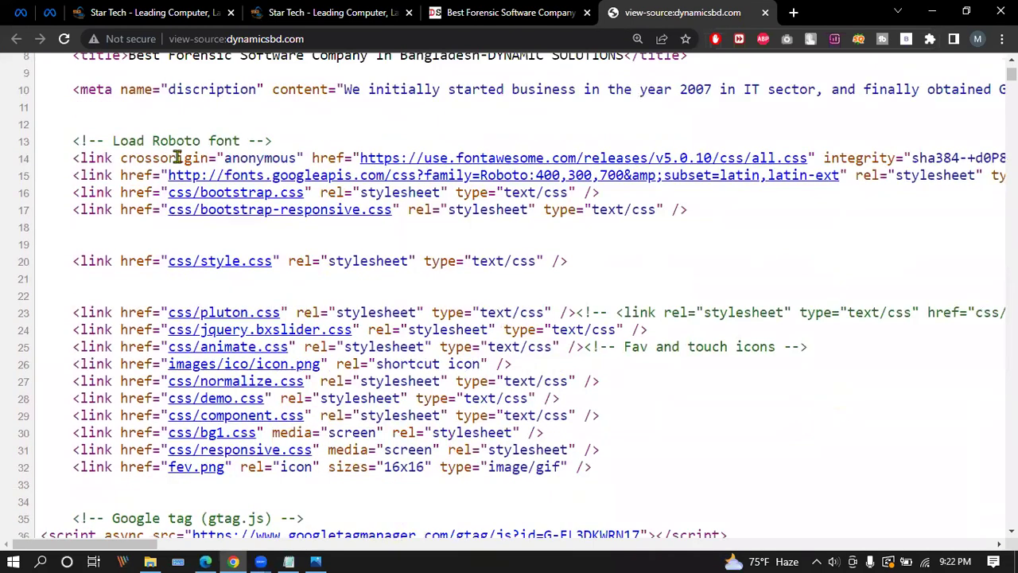
scroll(176, 157, up, 3)
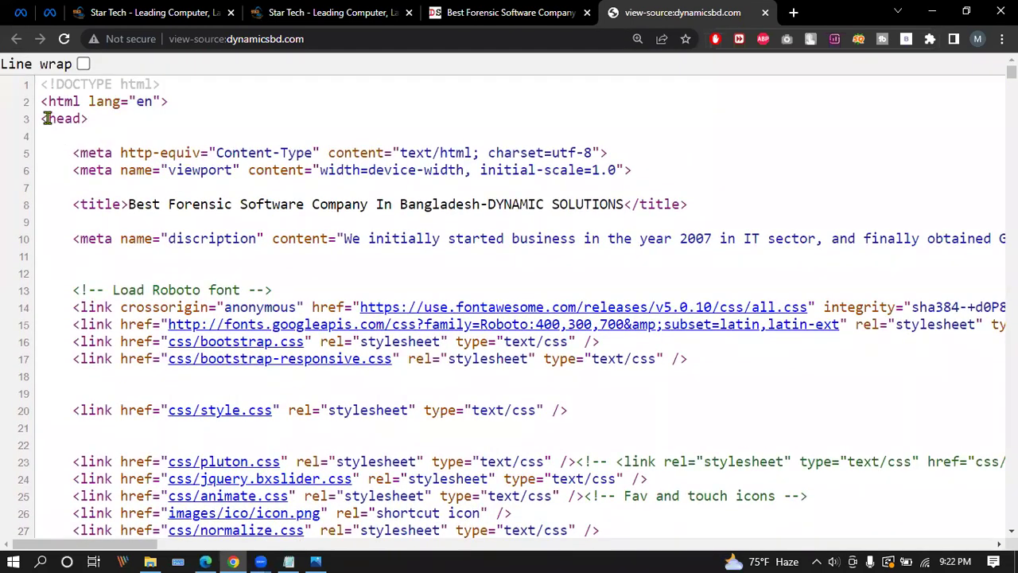
drag(44, 84, 177, 104)
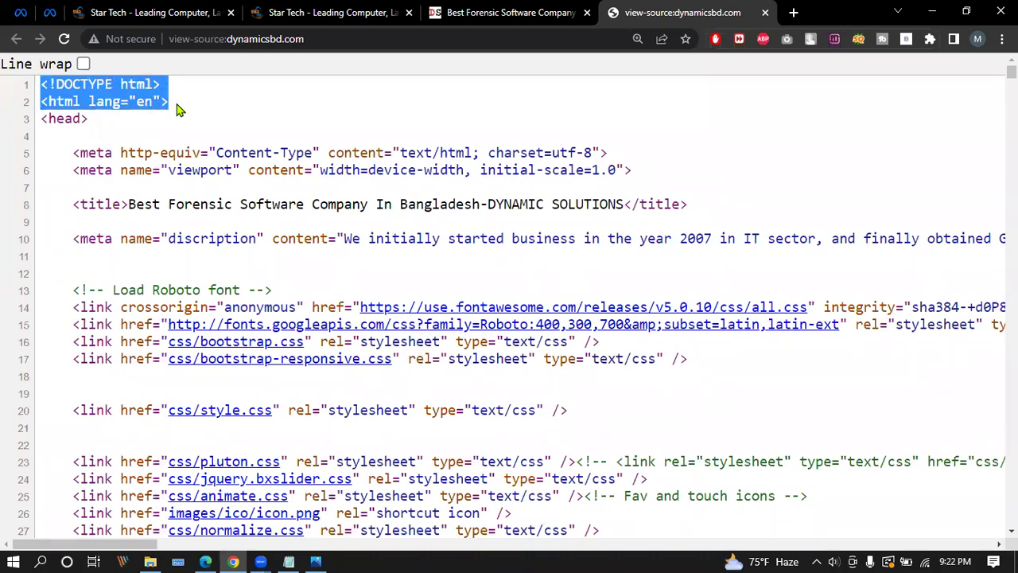
click(179, 110)
drag(42, 84, 179, 101)
click(169, 114)
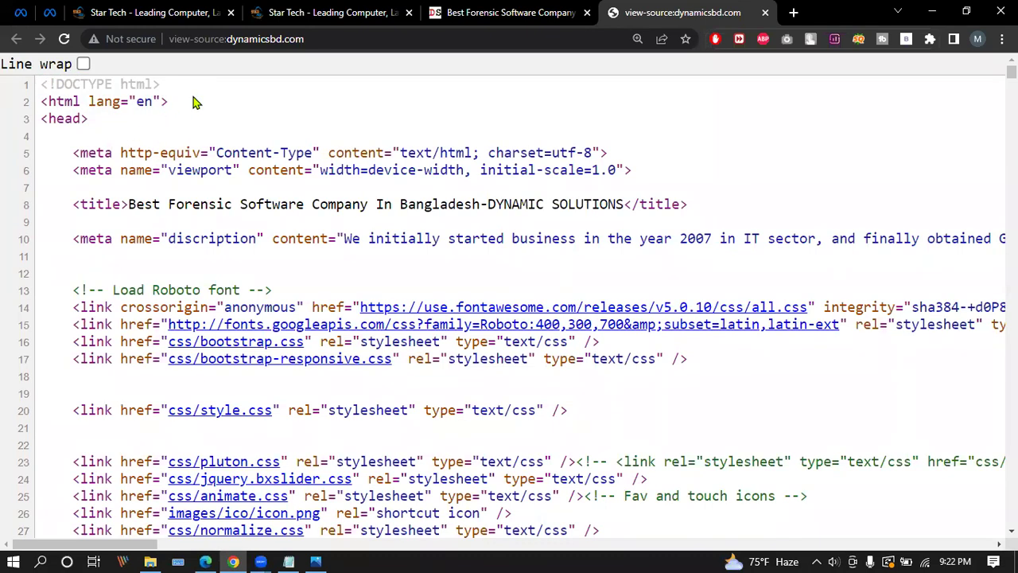
drag(41, 85, 216, 103)
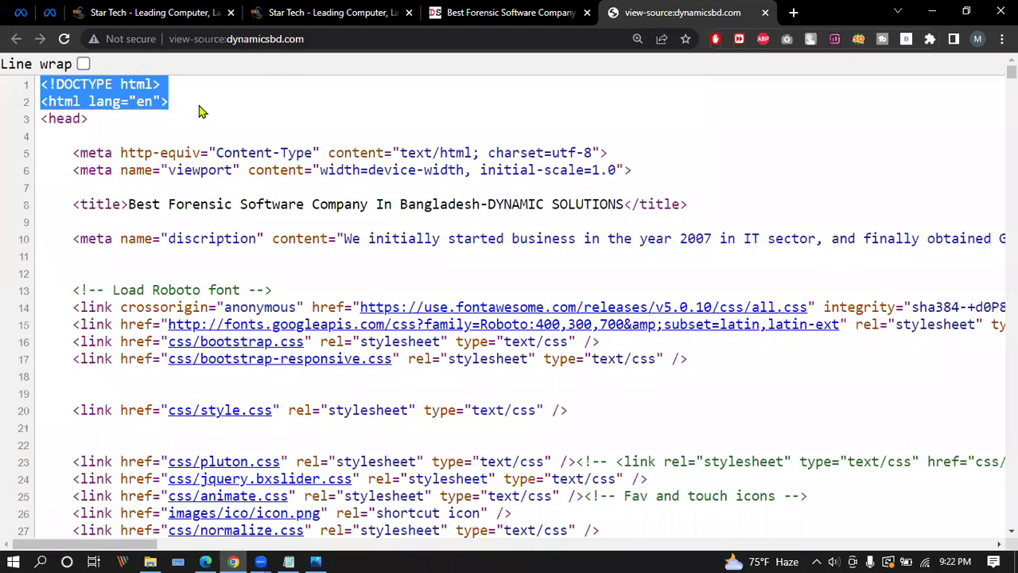
click(201, 112)
drag(41, 119, 96, 121)
click(51, 118)
Scroll down and highlight the closing </head> tag on line 50.
scroll(114, 125, down, 3)
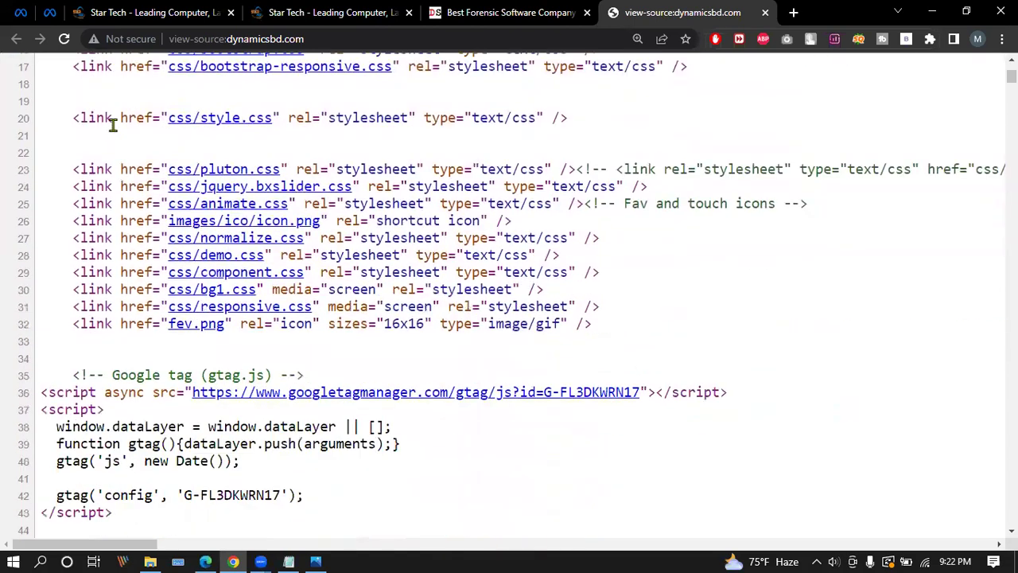
scroll(100, 433, down, 3)
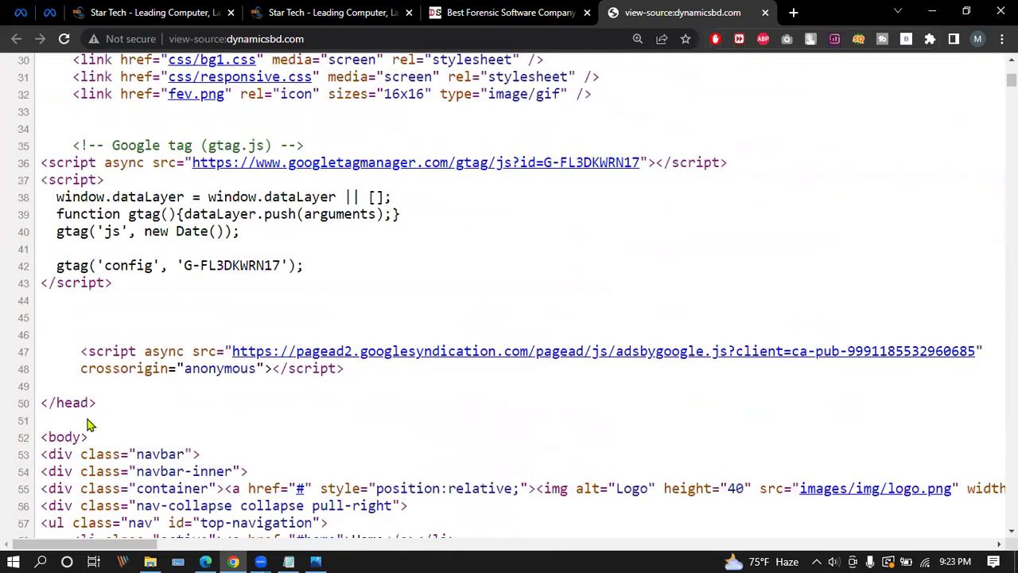
drag(95, 403, 40, 401)
click(60, 406)
drag(41, 403, 107, 407)
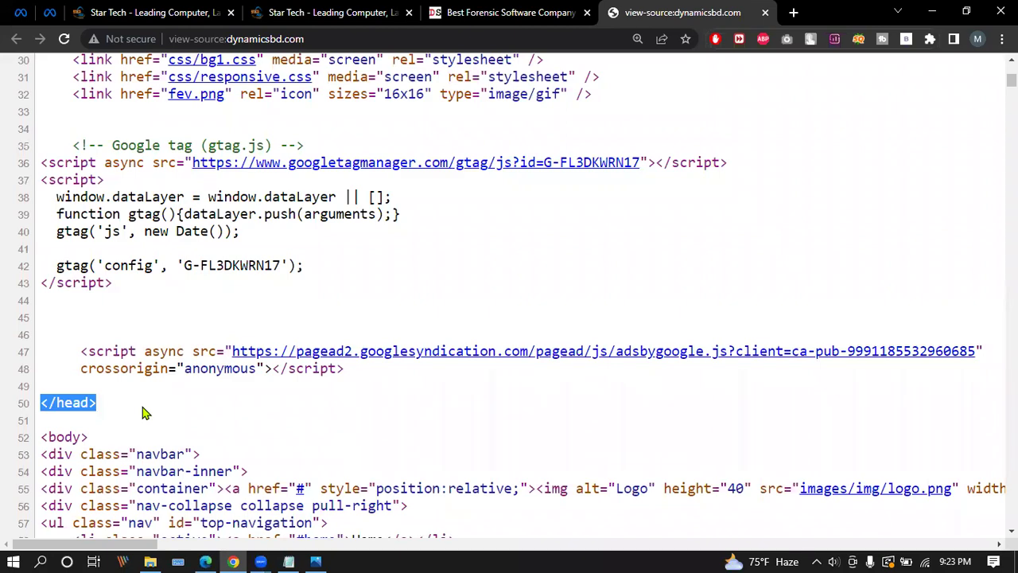
Reload the page source with F5 and highlight the opening <head> tag on line 3.
key(F5)
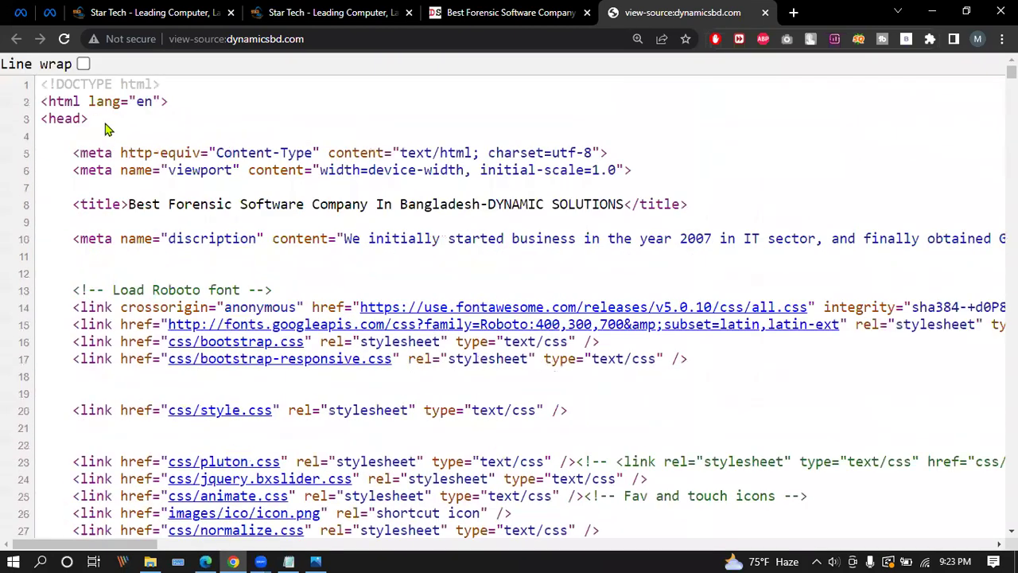
drag(99, 130, 37, 122)
click(124, 137)
scroll(114, 147, down, 5)
Repeatedly highlight the closing </head> tag on line 50.
drag(108, 481, 39, 484)
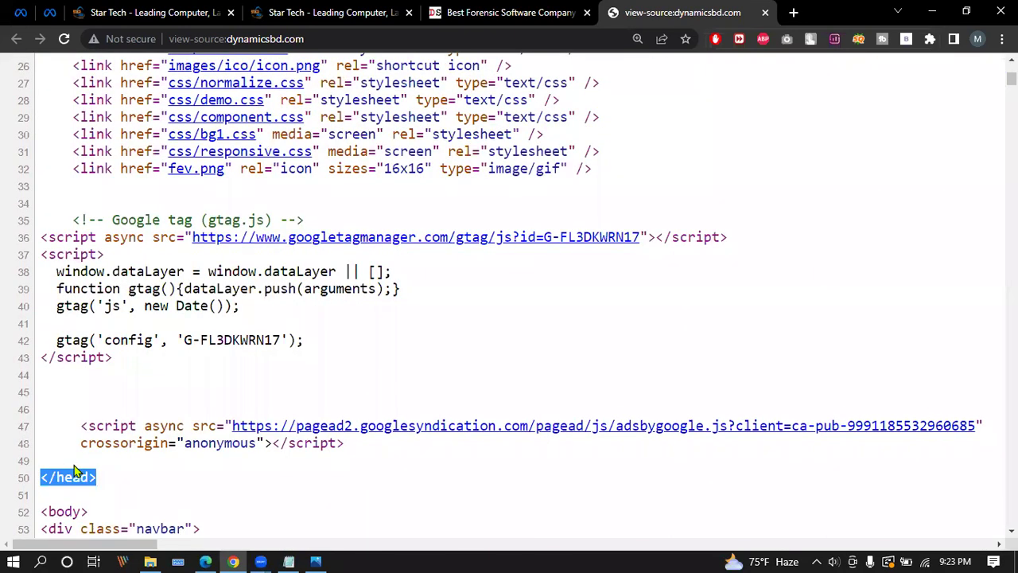
click(120, 483)
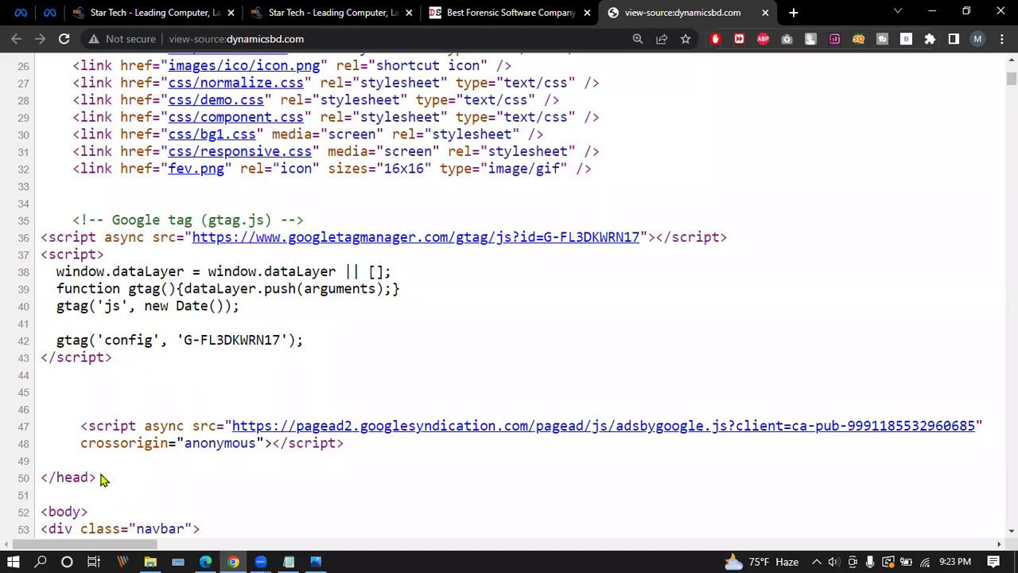
drag(99, 481, 38, 482)
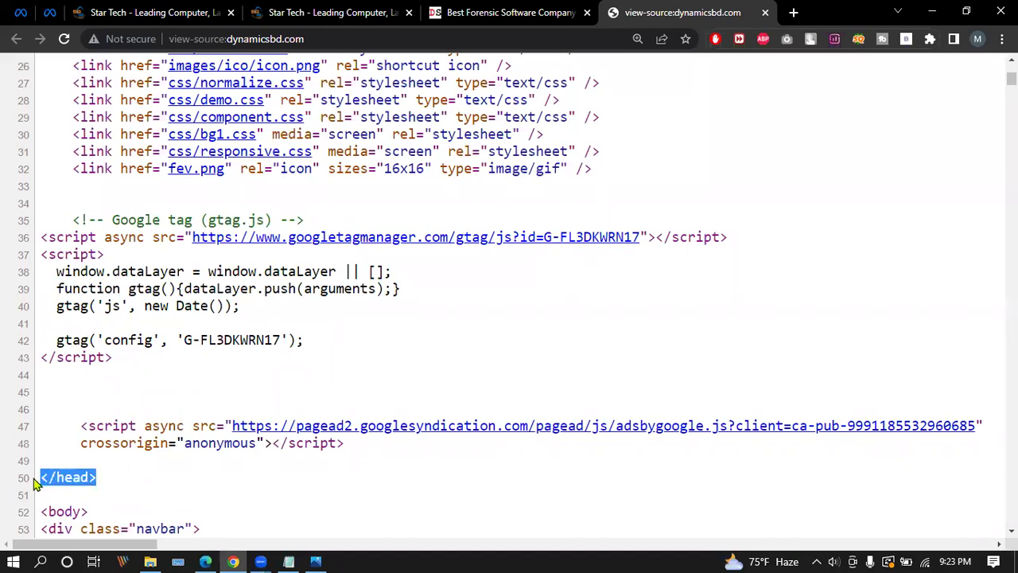
click(123, 486)
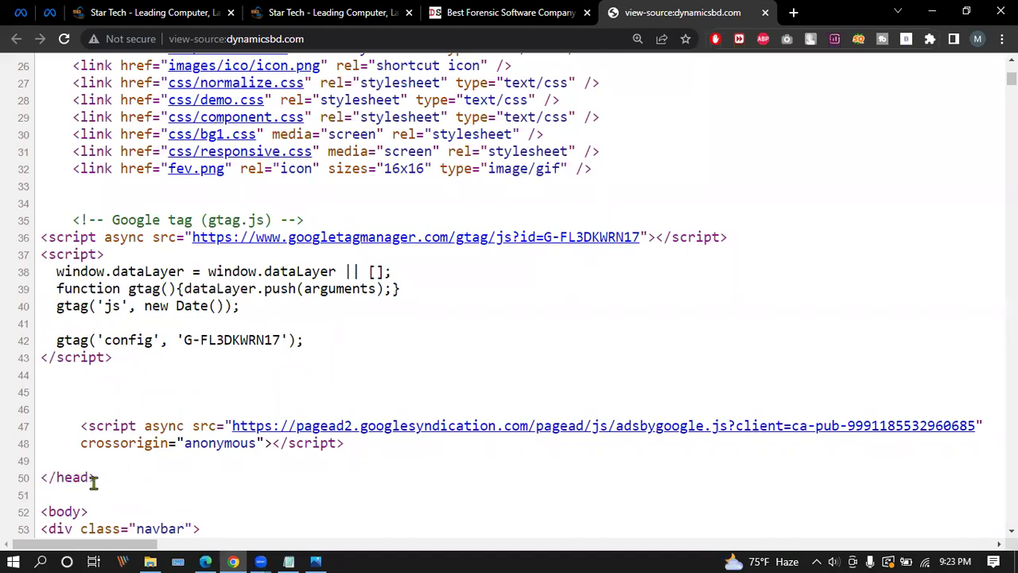
drag(42, 477, 103, 482)
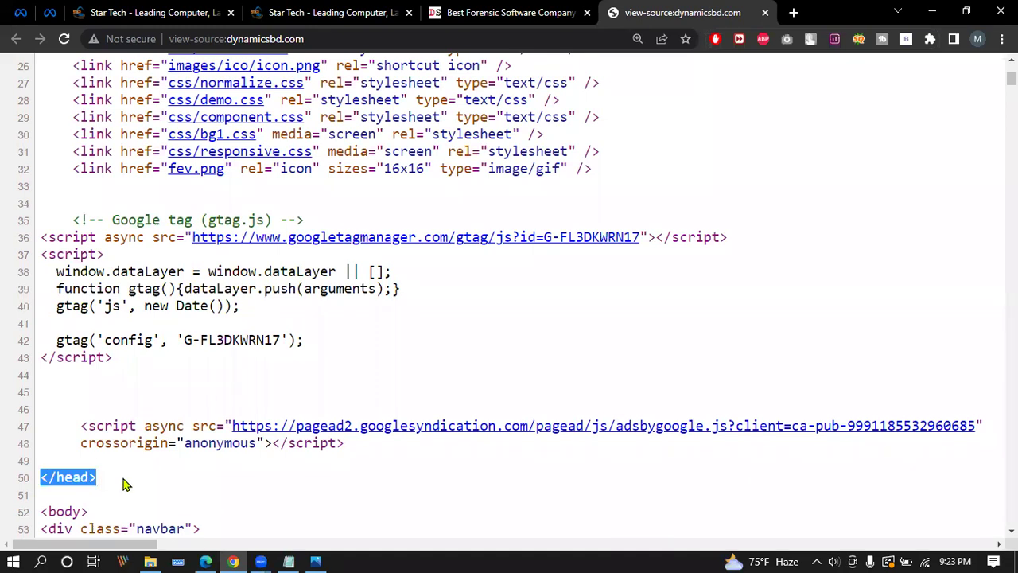
click(124, 486)
triple_click(120, 482)
click(124, 485)
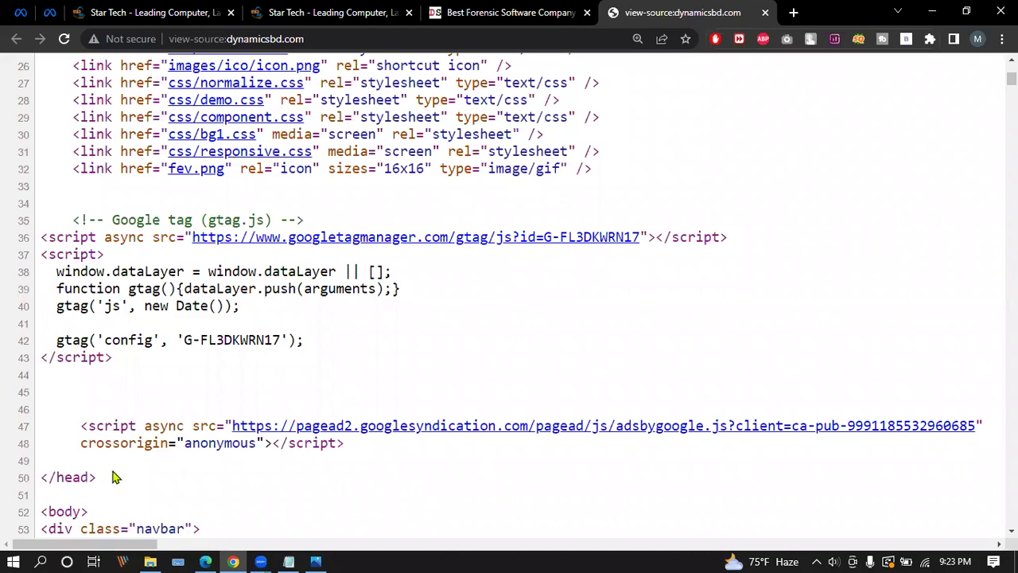
Scroll back to the top of the source and switch to the SEO types diagram.
scroll(121, 485, up, 1)
scroll(123, 483, up, 5)
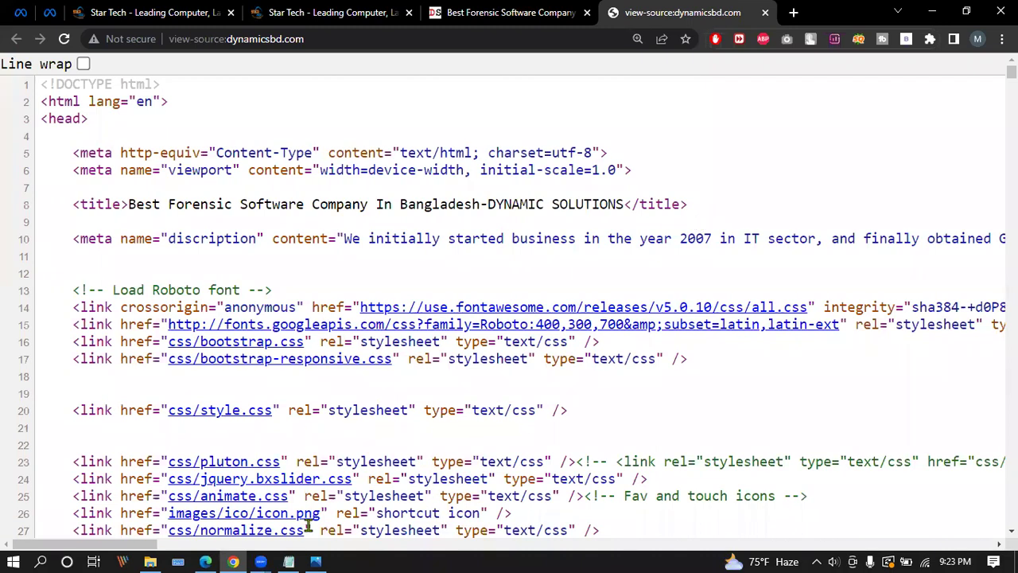
key(alt+Tab)
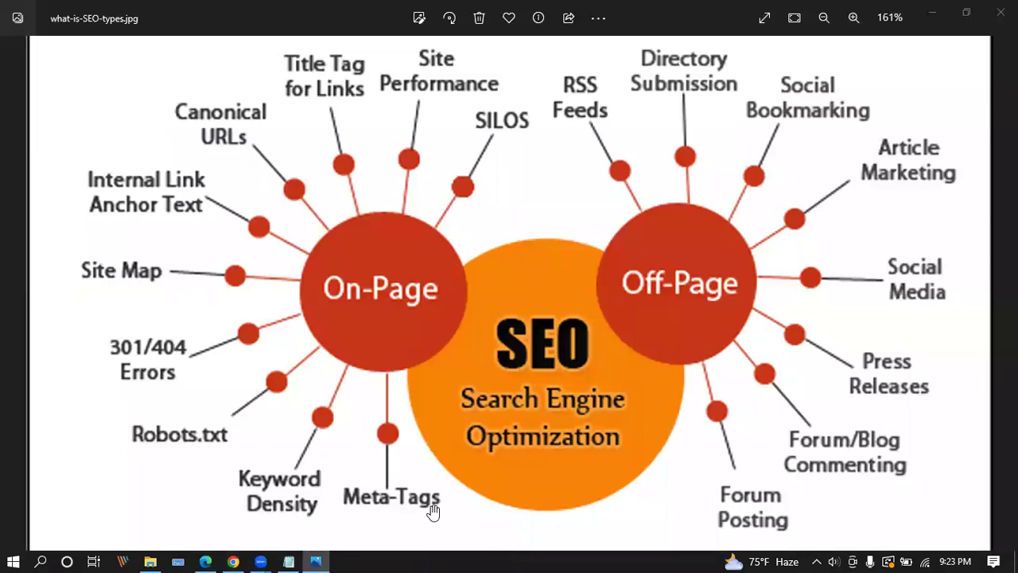
click(233, 561)
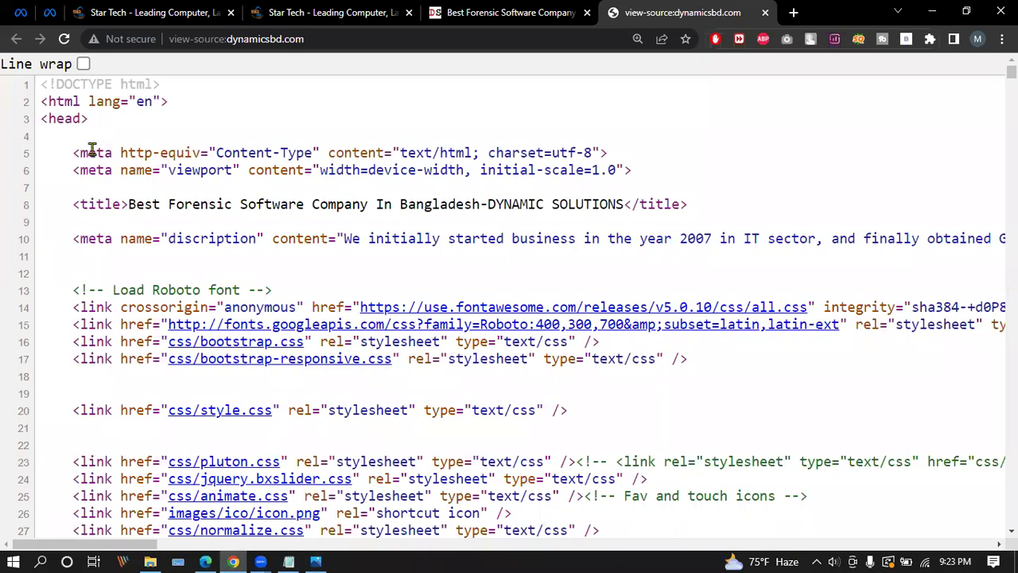
drag(77, 152, 103, 149)
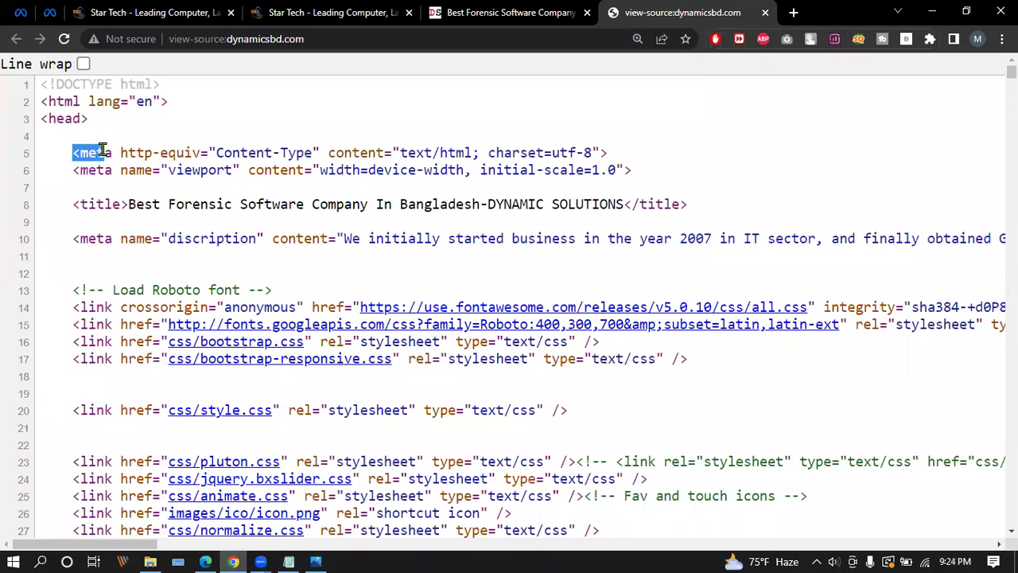
drag(75, 204, 118, 204)
click(115, 205)
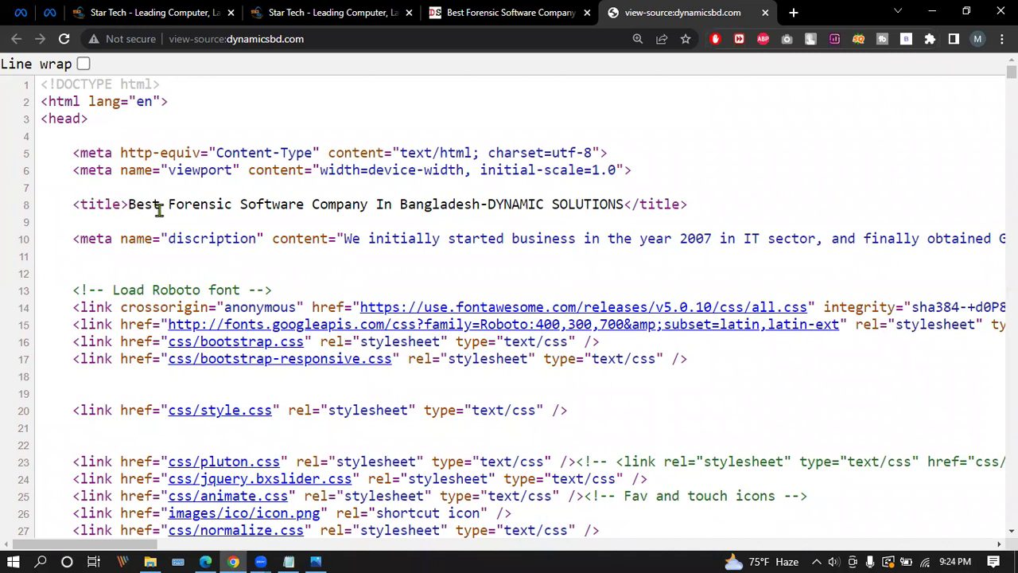
drag(72, 204, 126, 204)
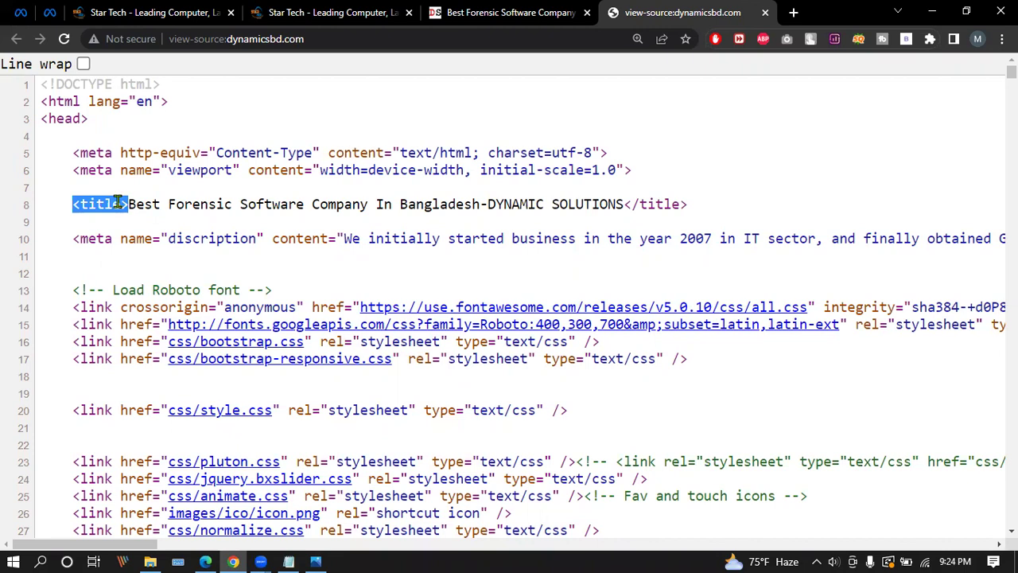
click(117, 203)
drag(72, 204, 127, 203)
drag(687, 204, 624, 205)
drag(72, 204, 624, 205)
click(137, 203)
click(461, 207)
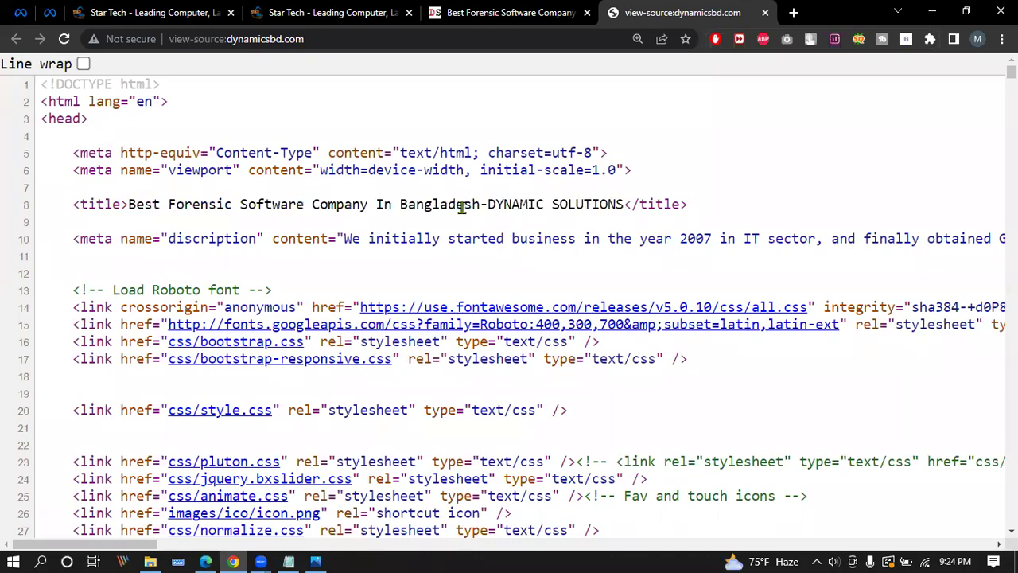
drag(127, 204, 485, 203)
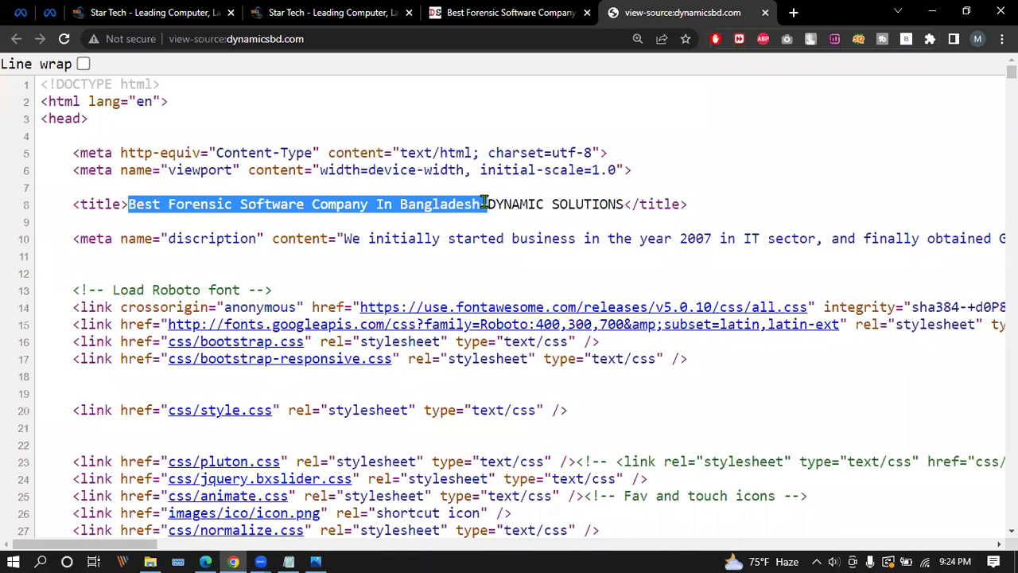
click(119, 205)
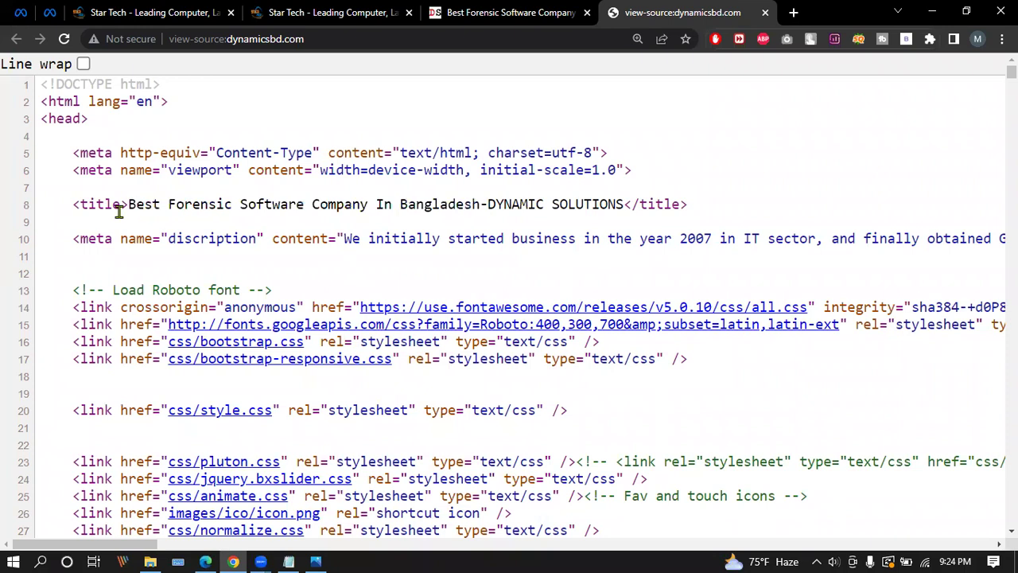
drag(74, 205, 128, 205)
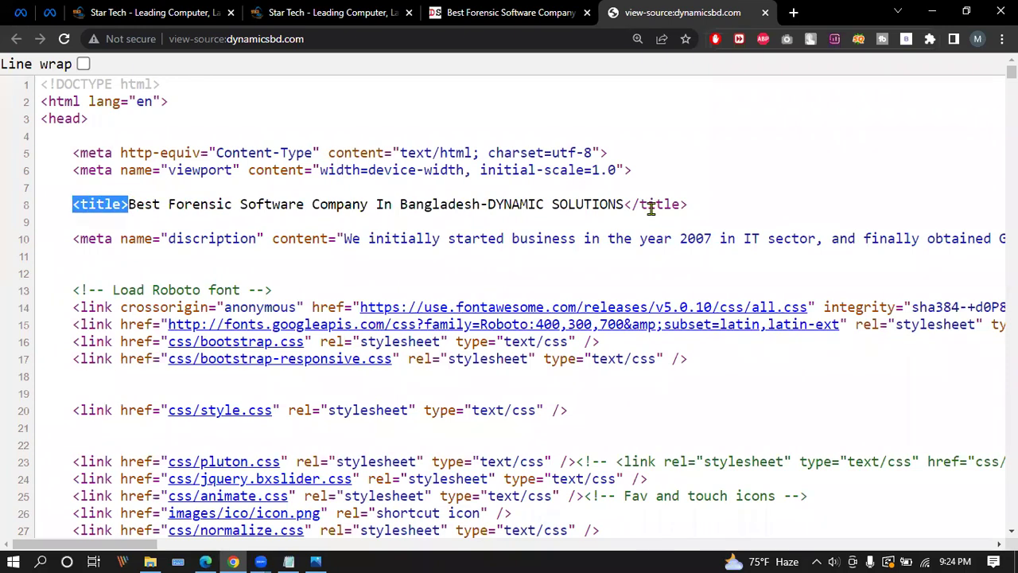
drag(689, 206, 624, 205)
drag(74, 204, 134, 204)
click(104, 226)
key(ctrl+plus)
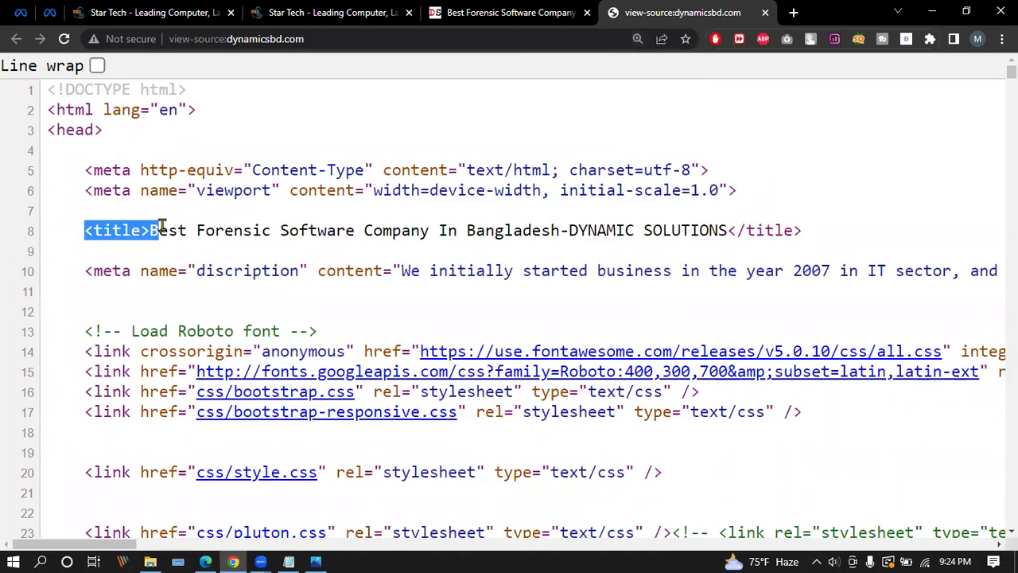
drag(80, 270, 313, 271)
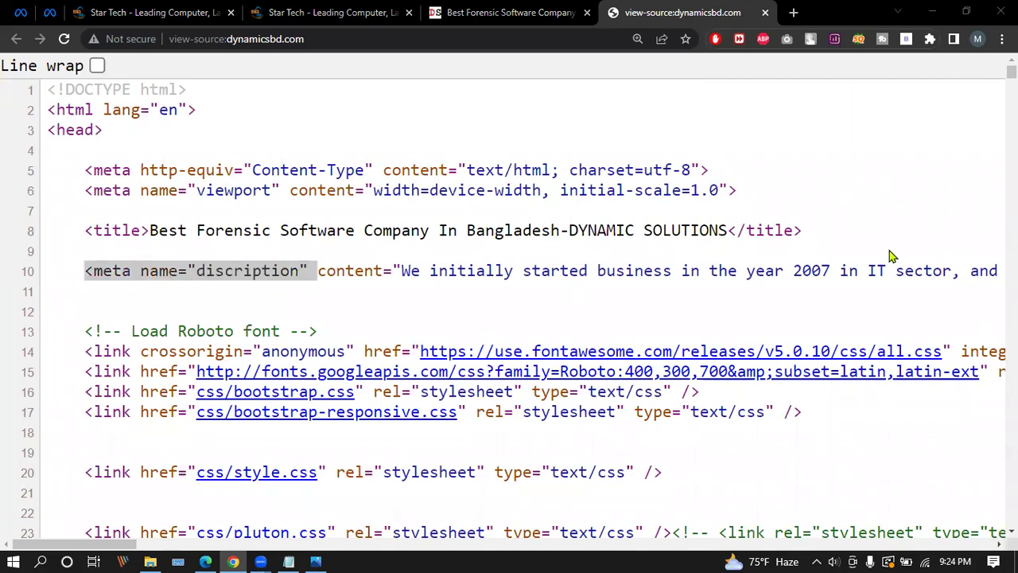
key(ctrl+minus)
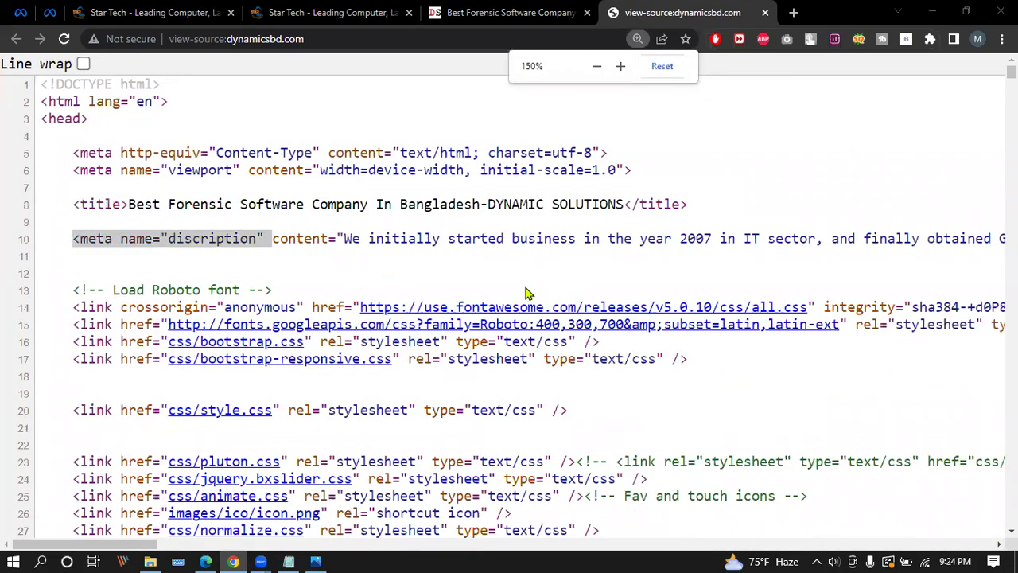
click(538, 241)
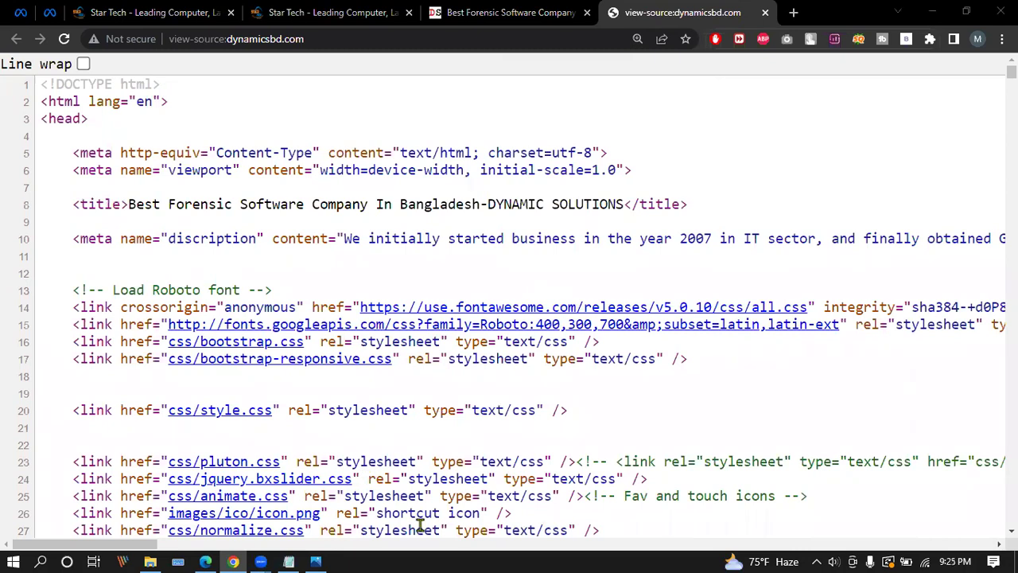
drag(71, 241, 334, 239)
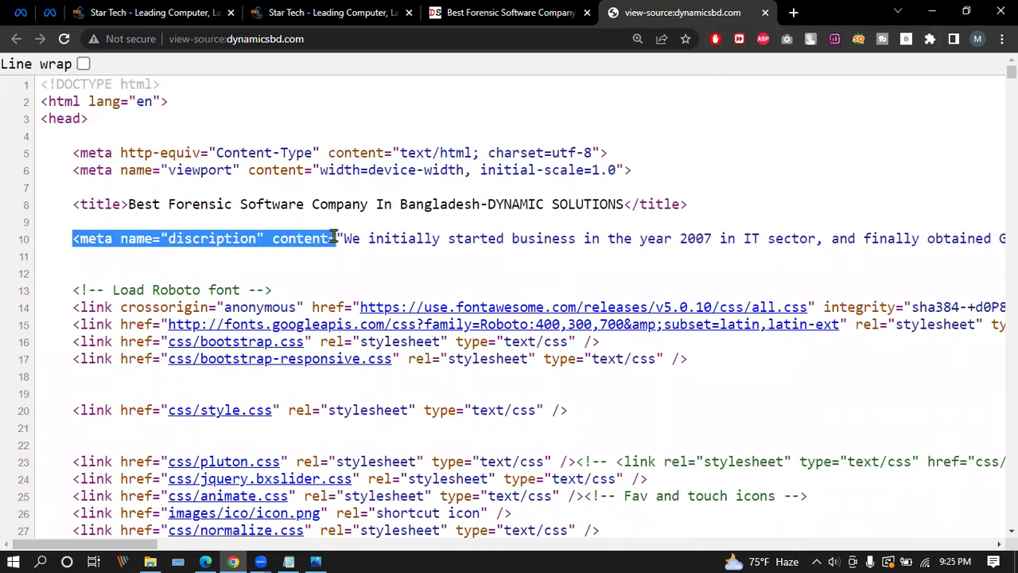
drag(169, 547, 861, 545)
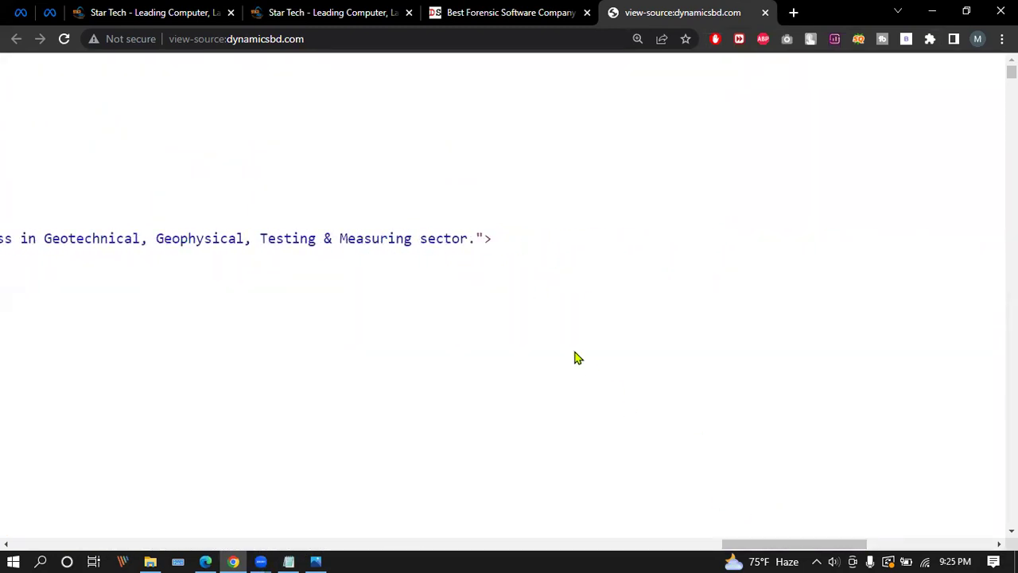
drag(486, 238, 33, 208)
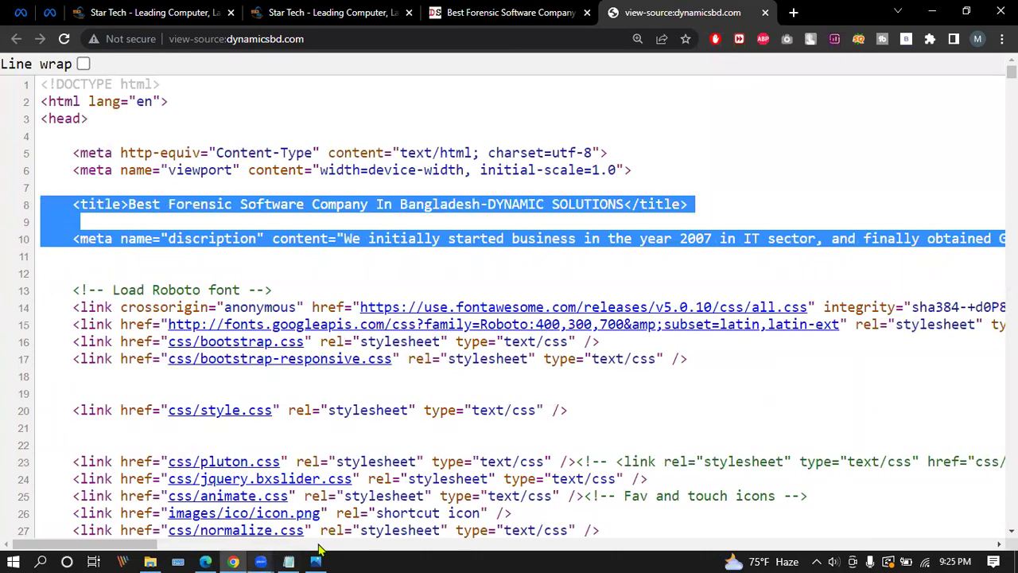
Bring zoom.txt to the front in Notepad and insert two blank lines at line 13.
click(289, 562)
click(355, 275)
key(Return)
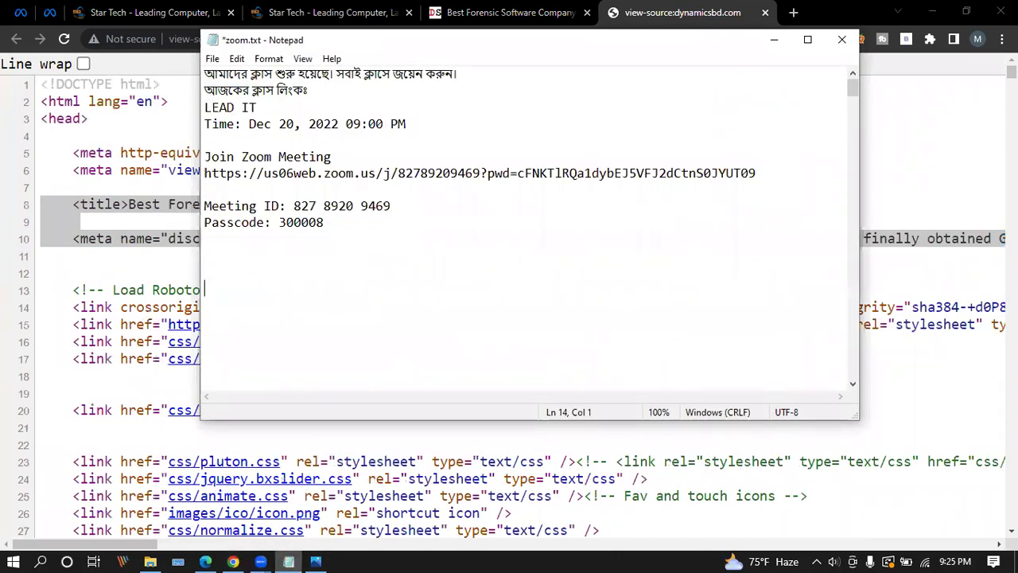
key(Return)
key(Return)
key(Return)
key(Return)
key(Return)
key(Return)
key(Return)
key(Return)
key(Return)
key(Return)
key(Return)
key(Return)
key(Return)
Scroll to the <titel> and meta description template lines and add a blank line below the description.
scroll(359, 230, down, 5)
scroll(403, 230, down, 10)
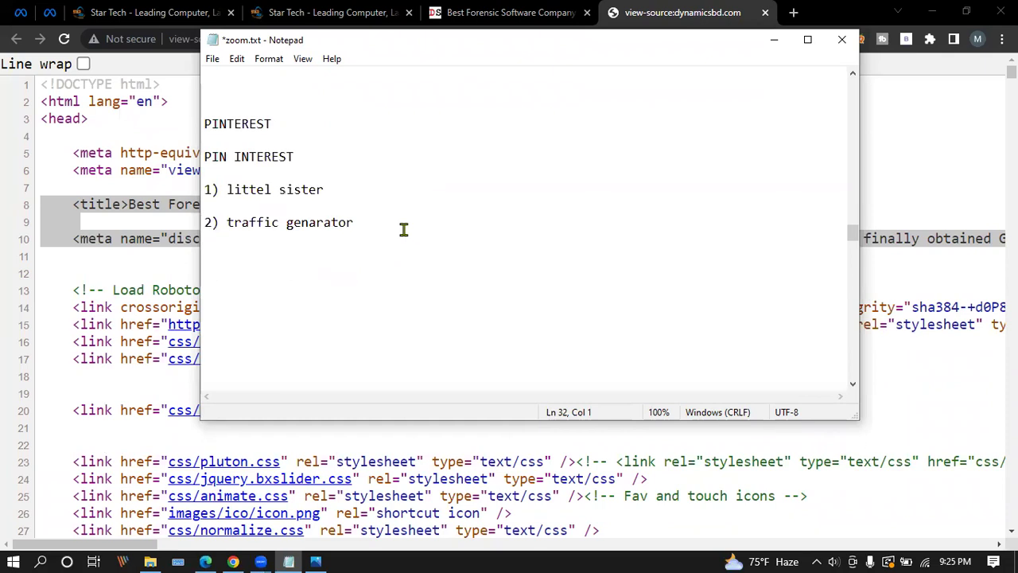
scroll(403, 230, down, 10)
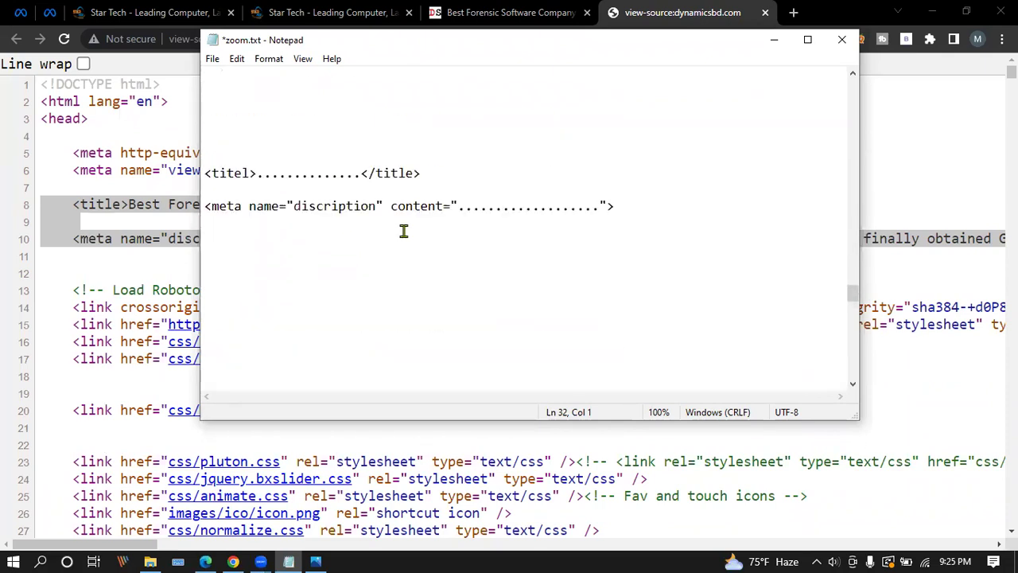
scroll(403, 230, up, 5)
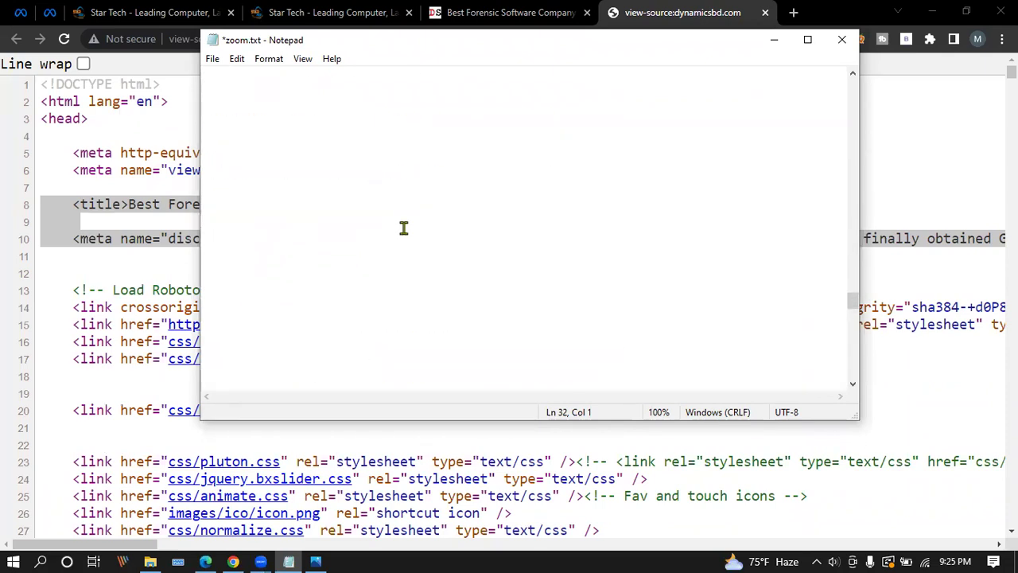
scroll(404, 227, down, 4)
drag(628, 257, 189, 229)
click(374, 225)
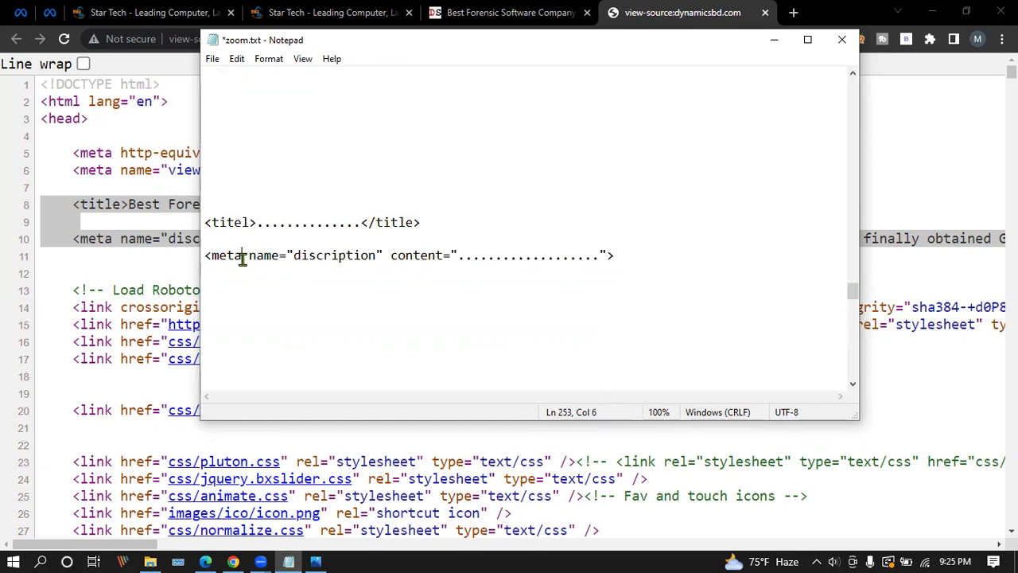
click(229, 223)
click(233, 254)
key(Return)
Duplicate the meta description line and change the copy's name to 'keyword'.
click(626, 251)
key(shift+Home)
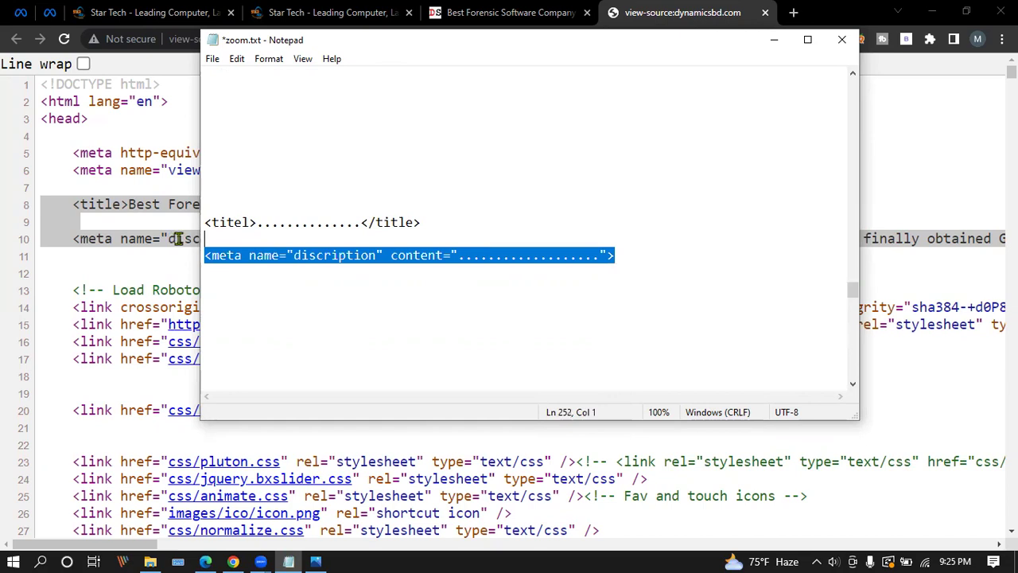
click(629, 264)
drag(627, 255, 167, 263)
key(ctrl+c)
click(223, 312)
key(ctrl+v)
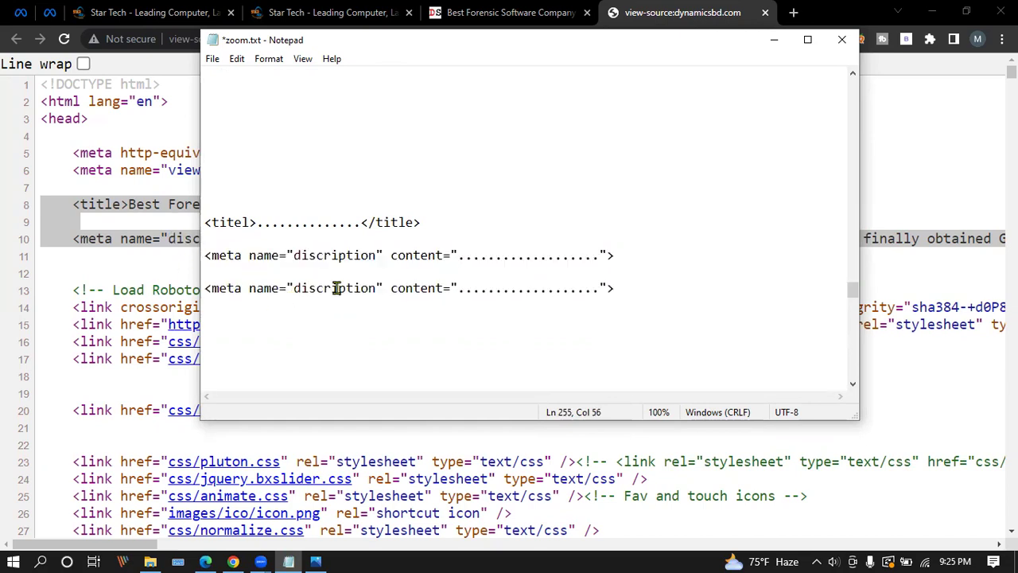
click(375, 289)
key(BackSpace)
key(BackSpace)
key(BackSpace)
key(BackSpace)
key(BackSpace)
key(BackSpace)
key(BackSpace)
key(BackSpace)
key(BackSpace)
key(BackSpace)
key(BackSpace)
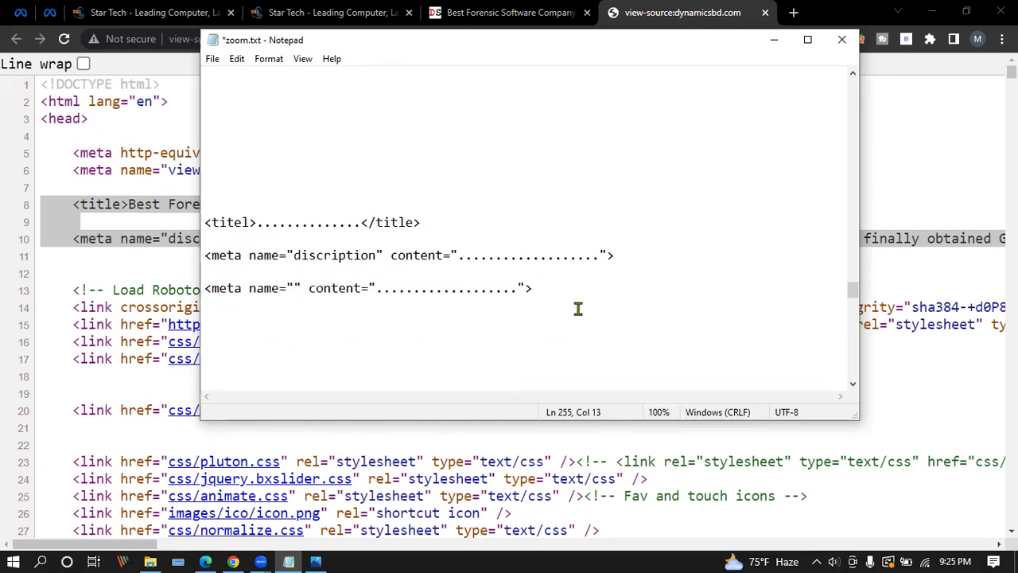
text(keyword)
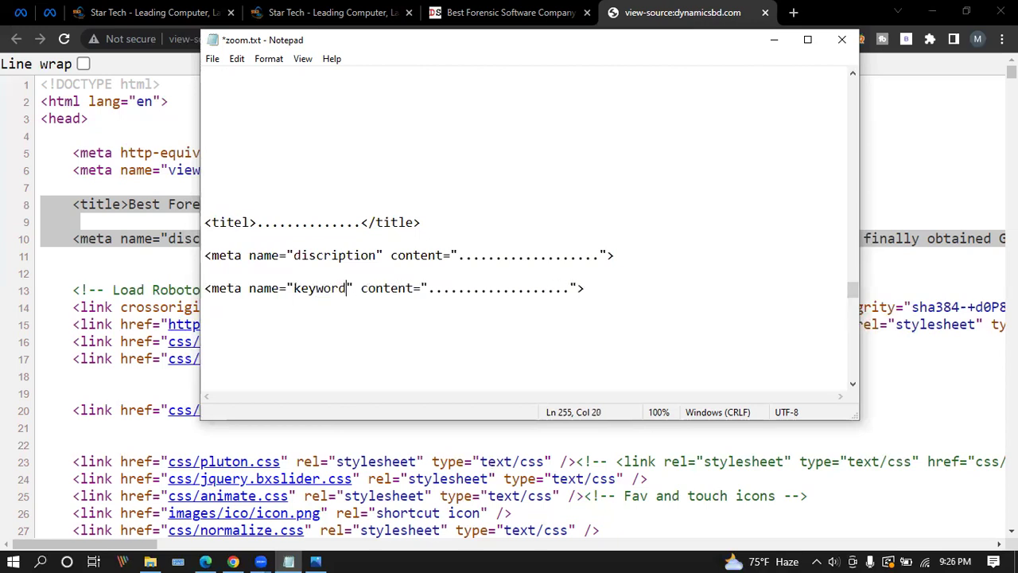
Replace the copy's placeholder dots with 'keyword1, keyword2, keyword3,.......'.
click(528, 308)
drag(570, 288, 428, 291)
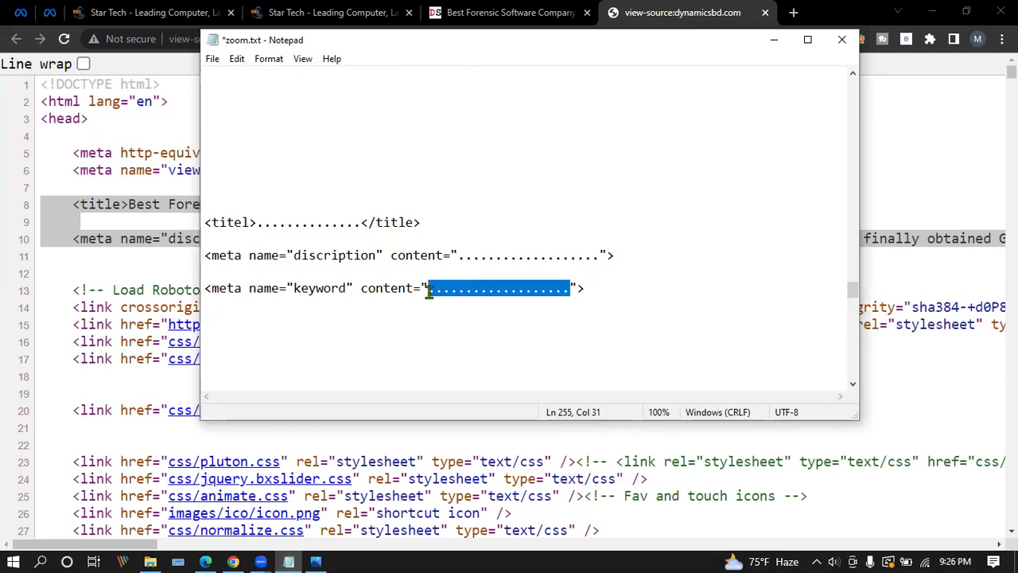
click(475, 288)
drag(569, 288, 428, 291)
text(keyword1,)
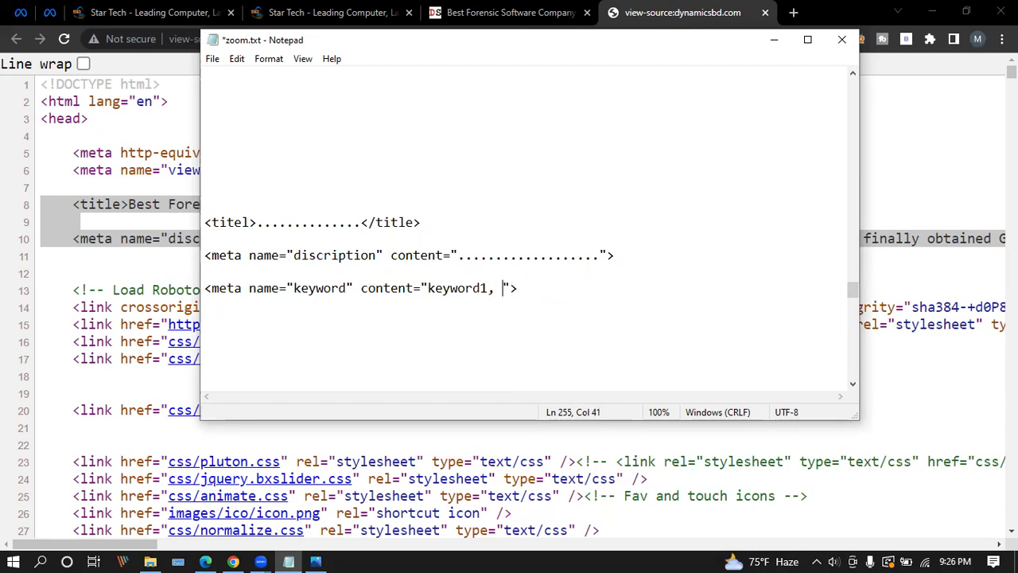
text(keyword)
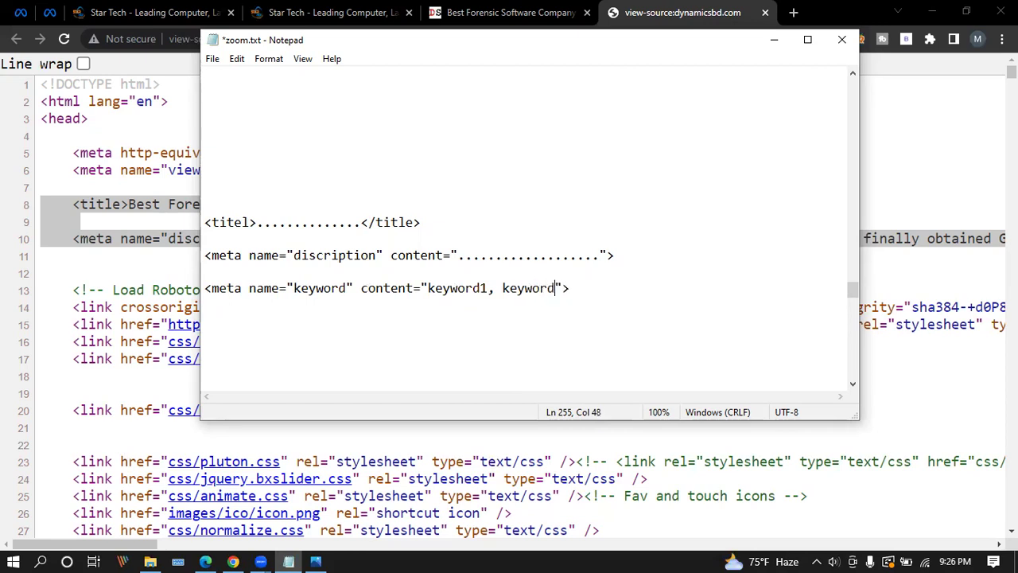
text(2, )
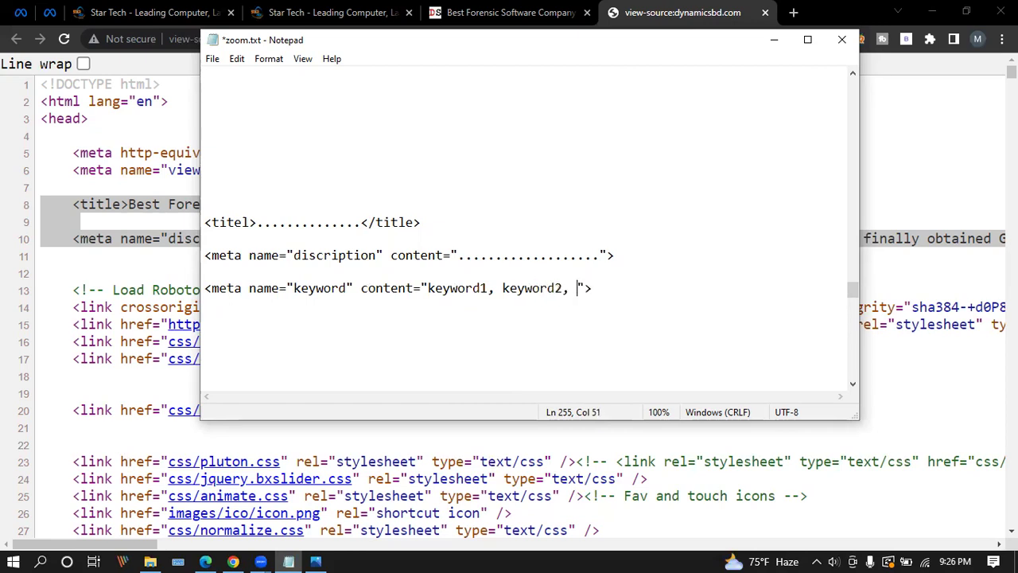
text(keyword3,.......)
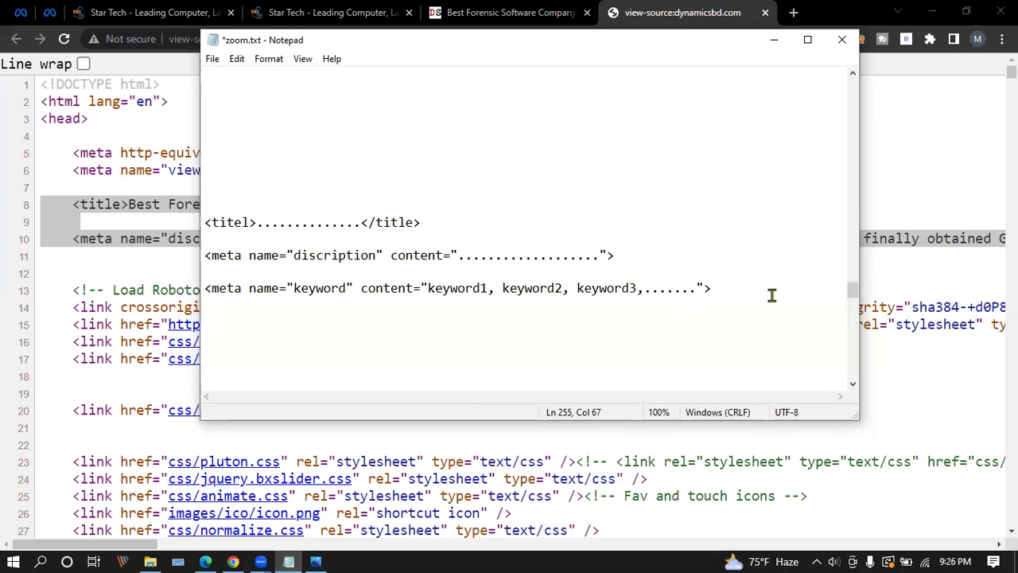
drag(728, 284, 195, 222)
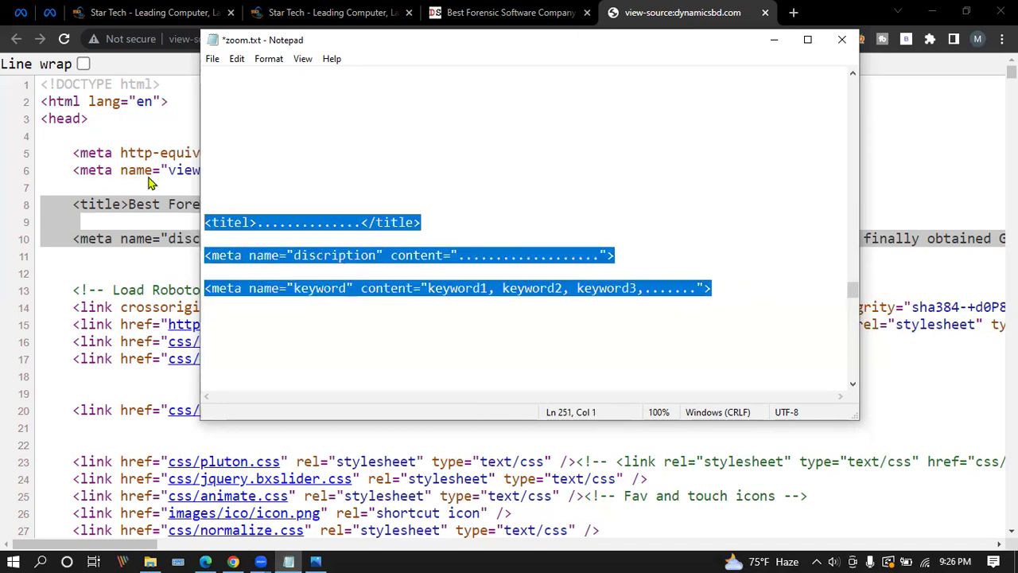
click(89, 263)
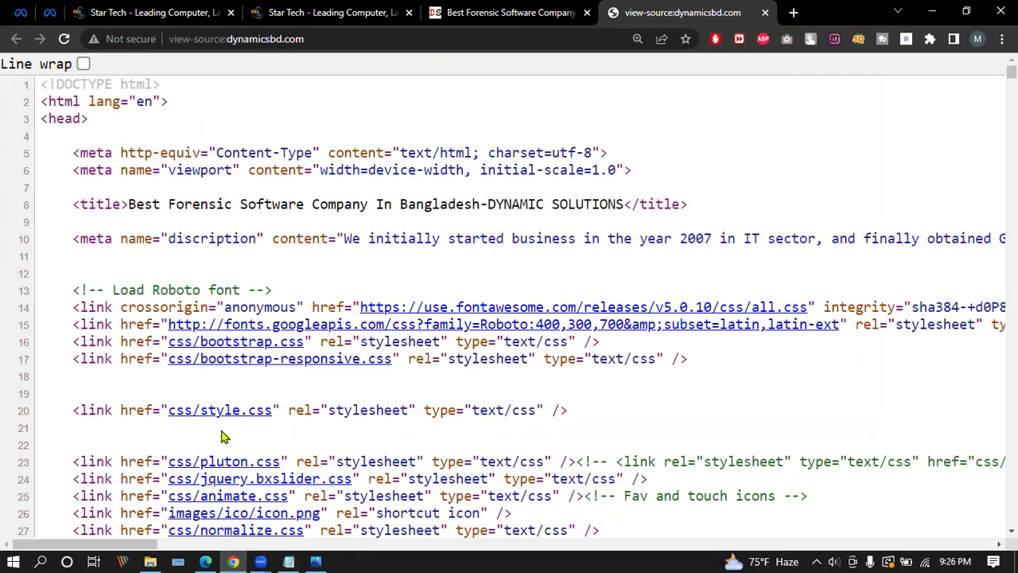
drag(41, 117, 108, 118)
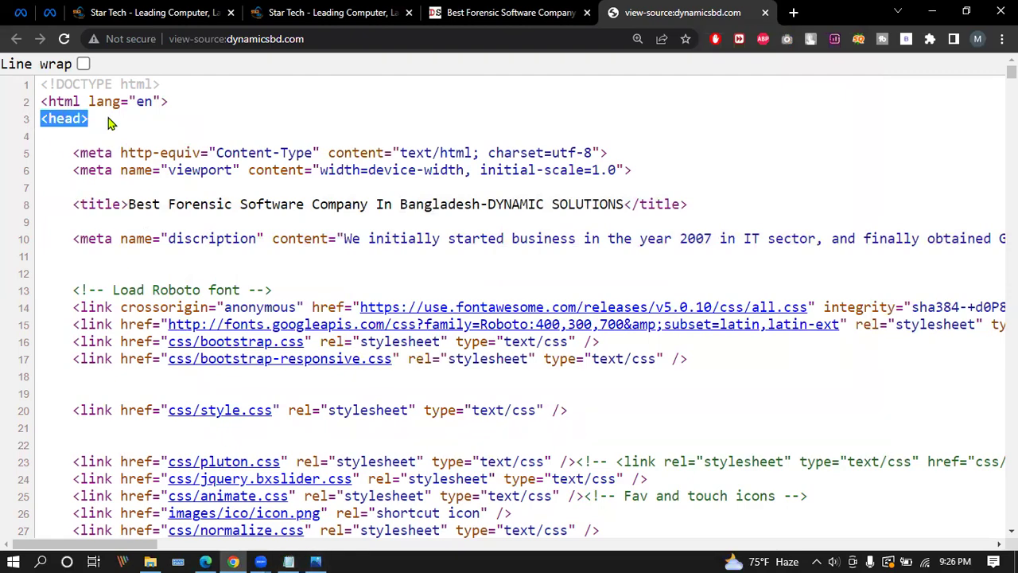
scroll(132, 268, down, 5)
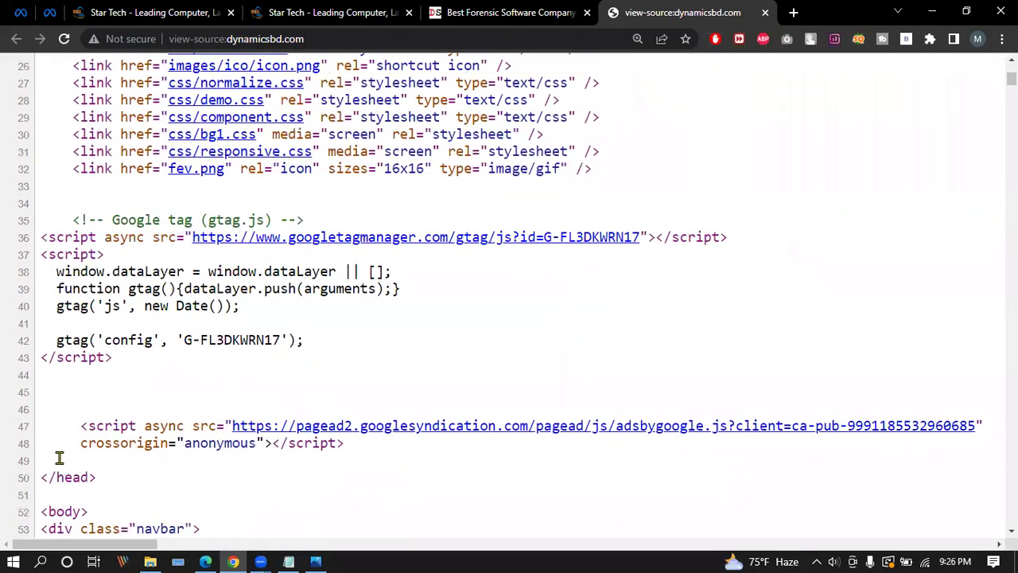
scroll(58, 469, up, 5)
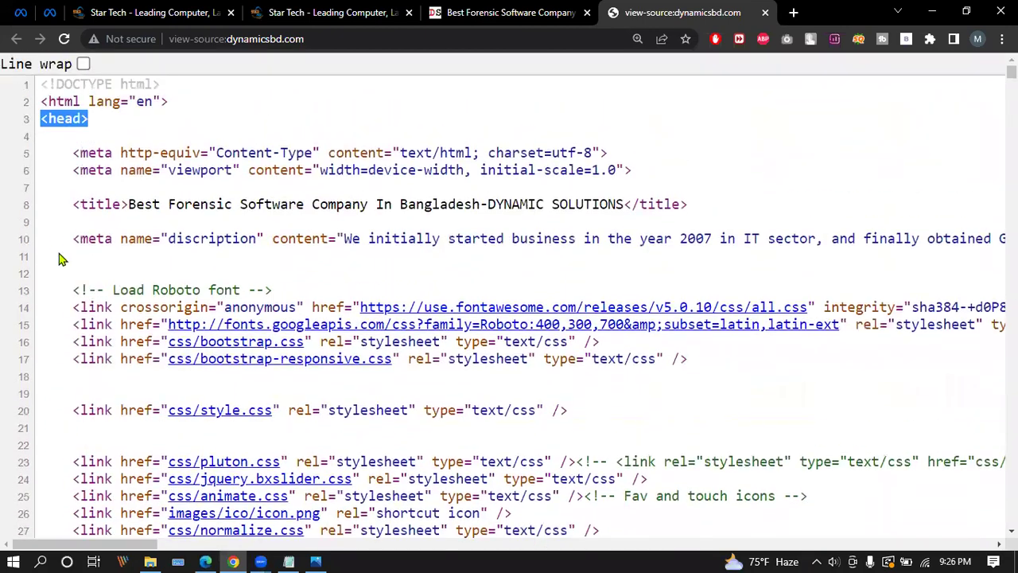
click(267, 218)
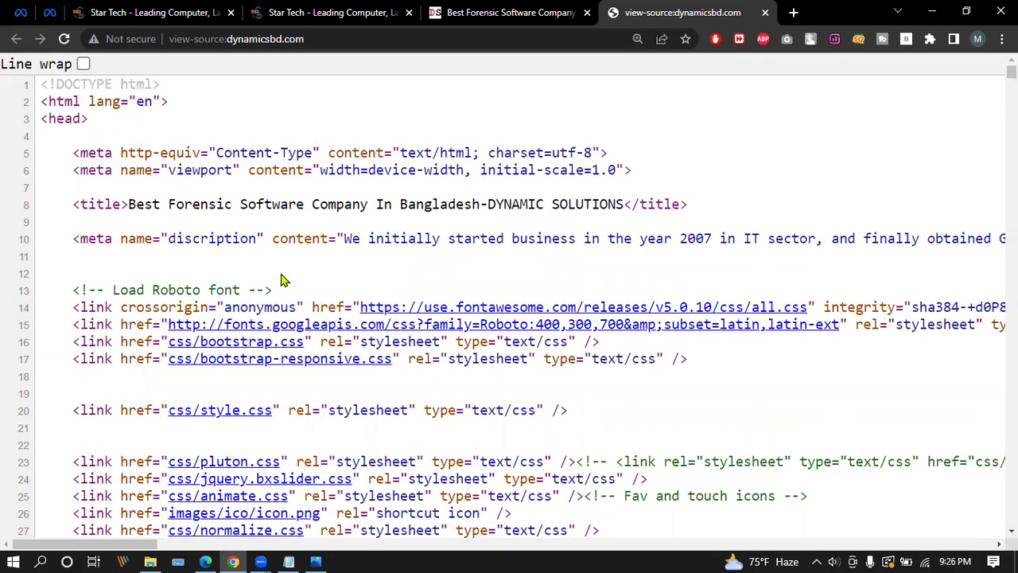
click(290, 561)
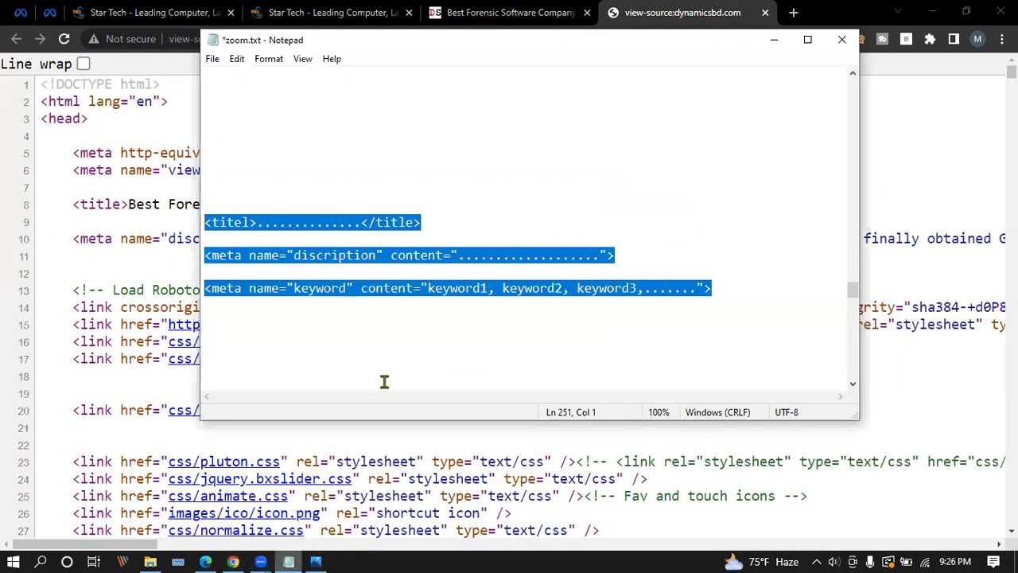
Set the three template lines to font size 18, then enlarge the Notepad window and move it left.
click(613, 189)
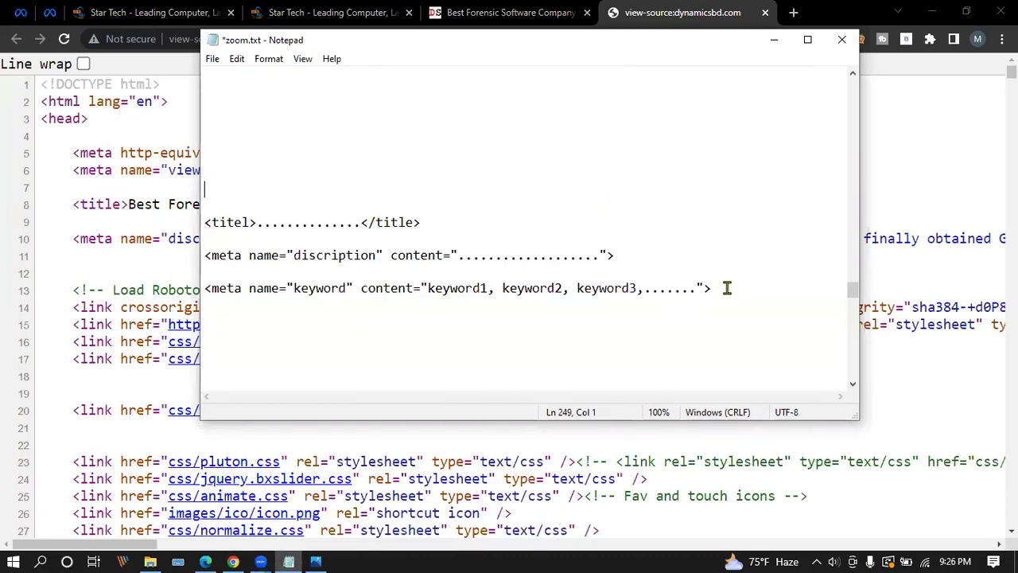
drag(727, 288, 205, 206)
click(270, 60)
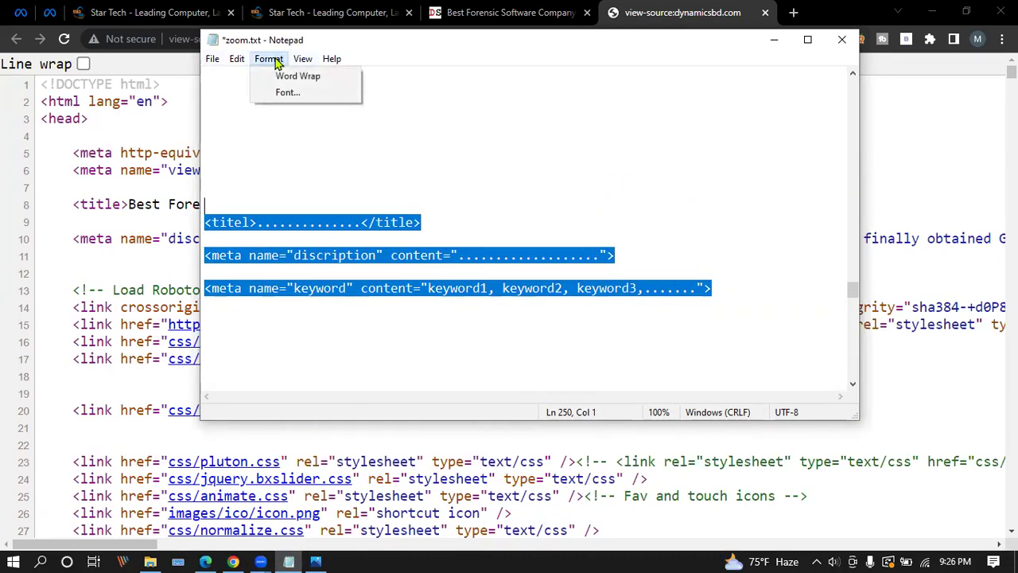
click(283, 92)
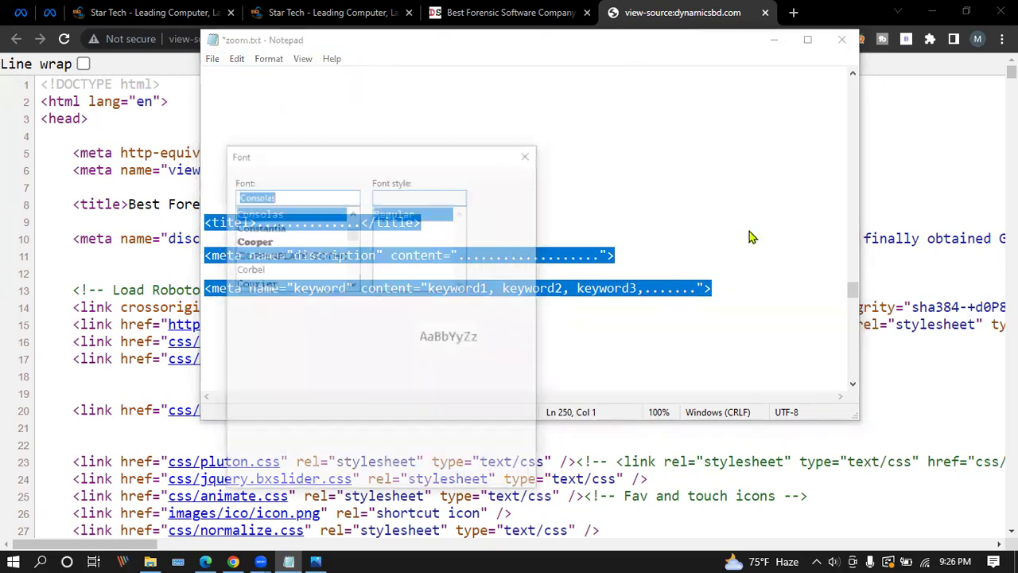
click(489, 233)
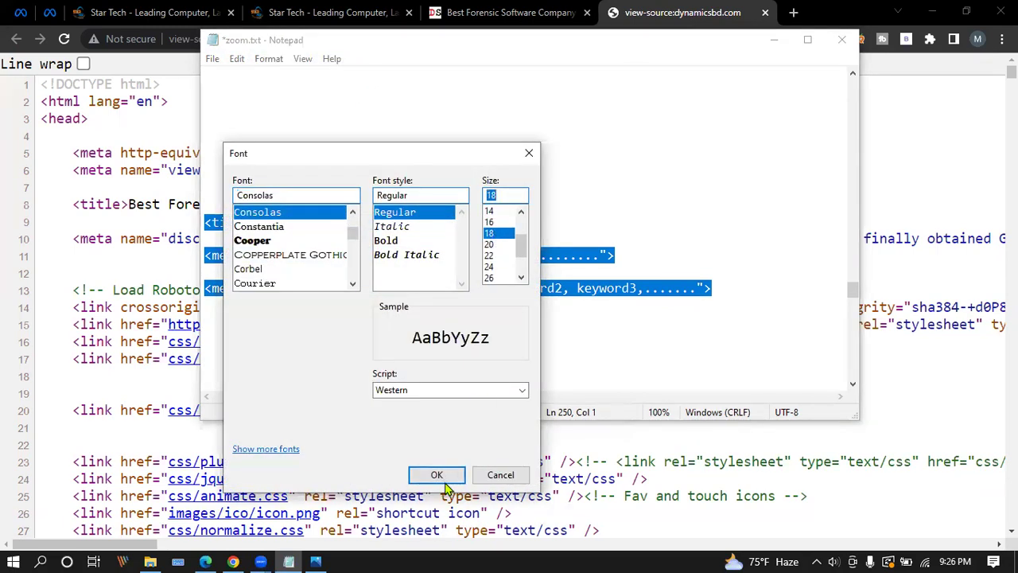
click(436, 474)
scroll(788, 300, down, 3)
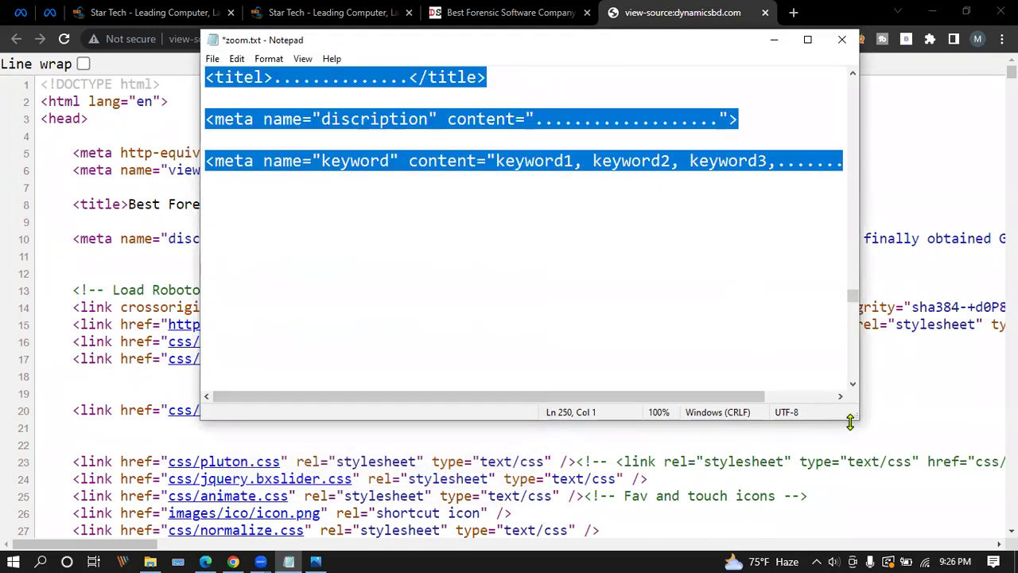
drag(850, 423, 998, 494)
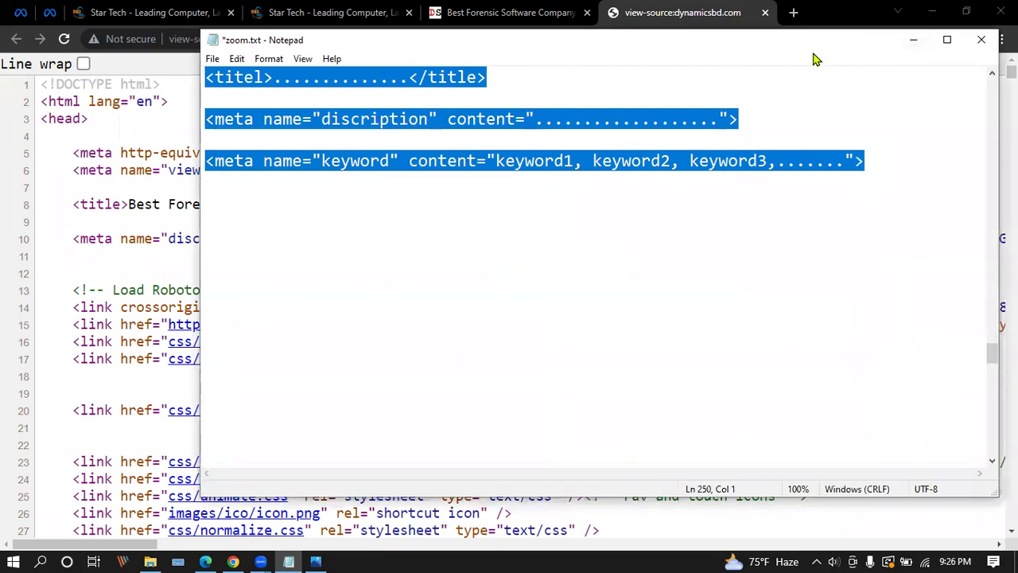
drag(800, 32, 692, 31)
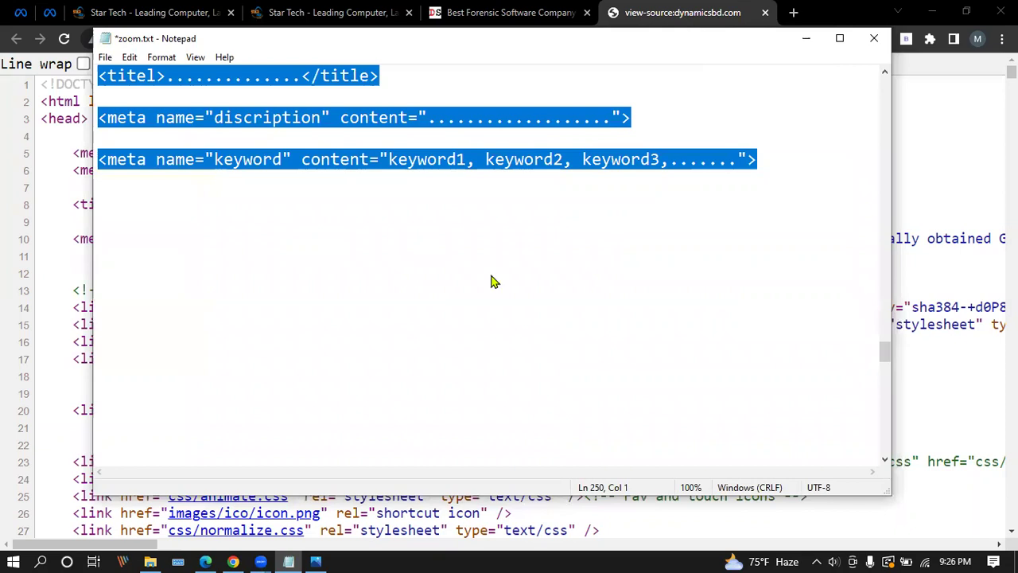
Check the description placeholder dots, then minimize Notepad and select the site's <title> line in Chrome.
click(623, 355)
scroll(471, 317, up, 1)
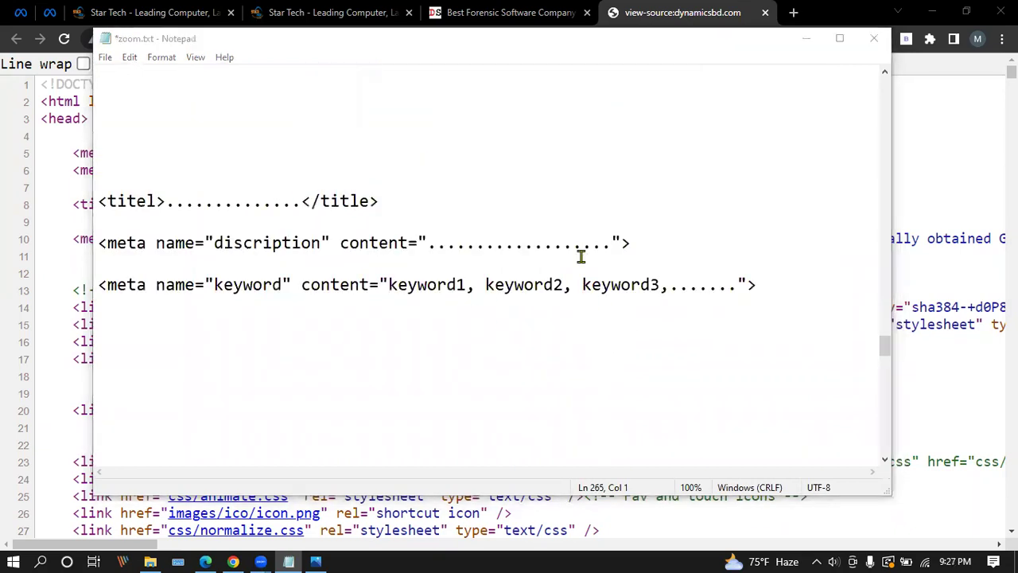
scroll(581, 256, down, 1)
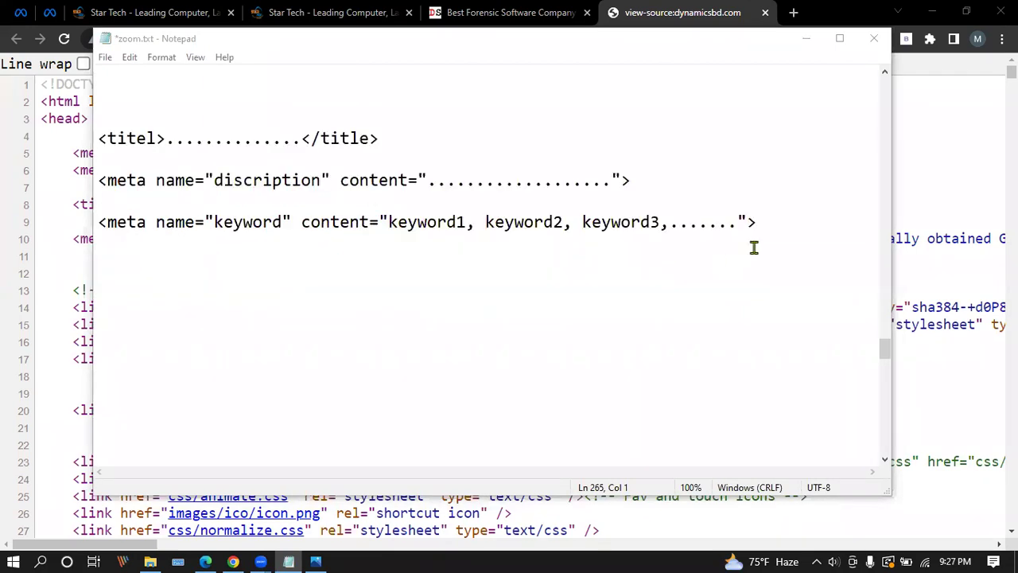
click(159, 280)
click(130, 262)
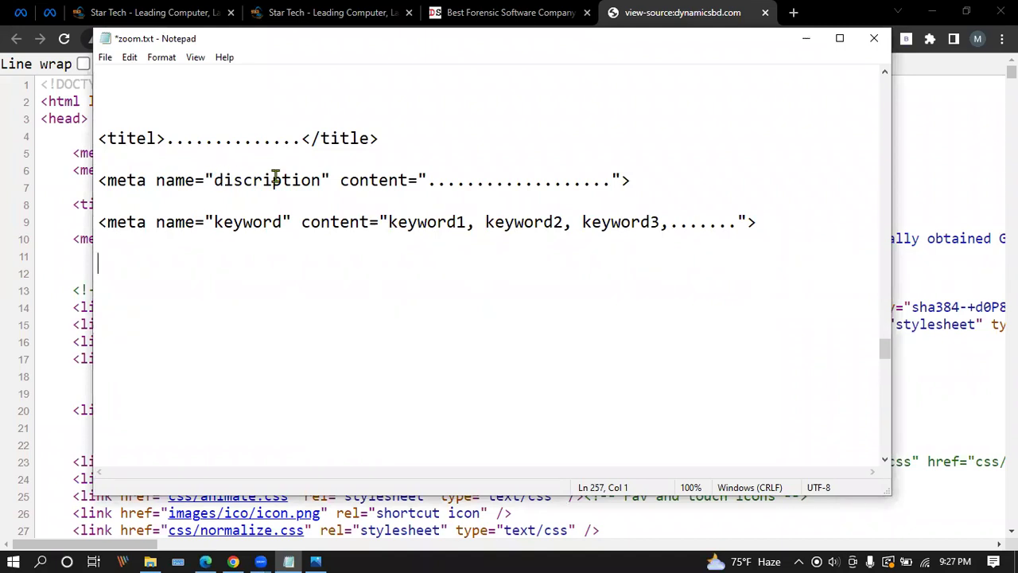
drag(427, 180, 611, 181)
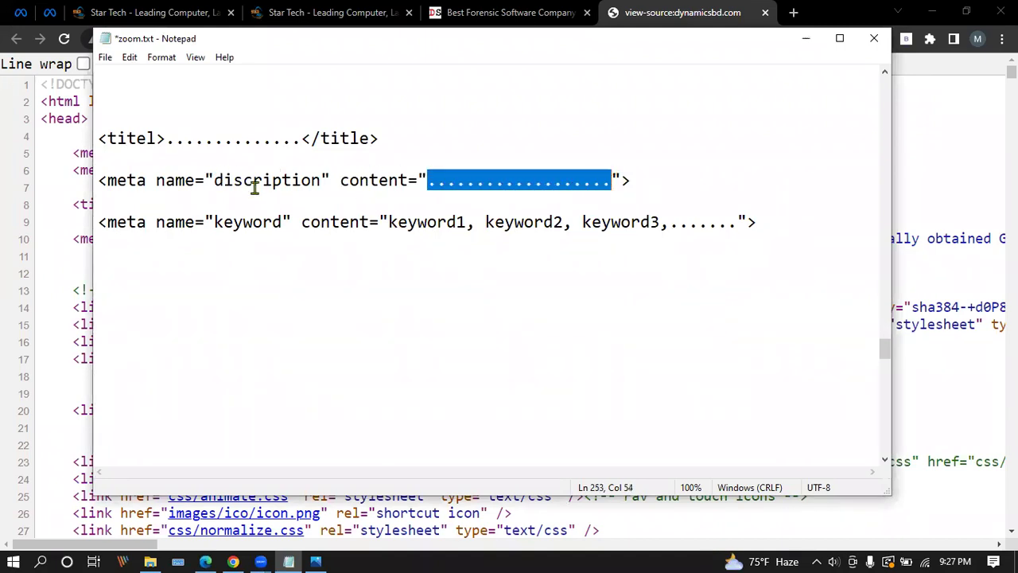
click(527, 175)
drag(609, 180, 427, 182)
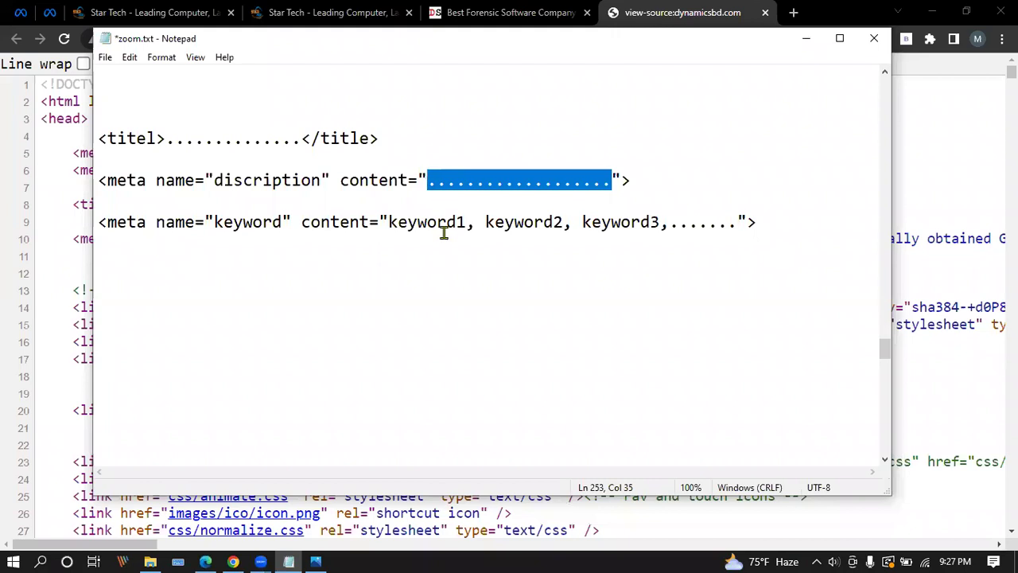
click(434, 275)
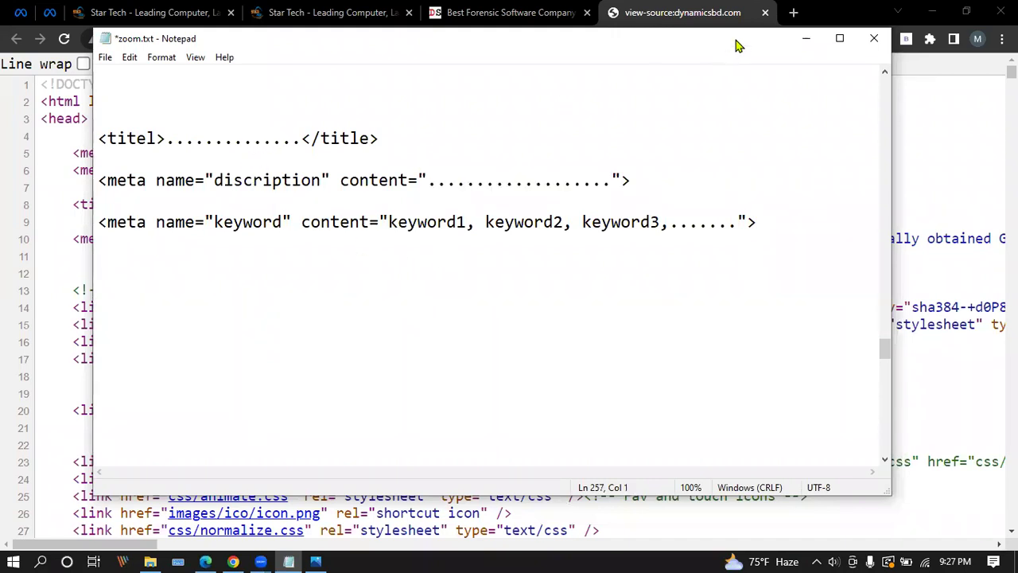
click(806, 38)
drag(73, 204, 689, 207)
key(ctrl+c)
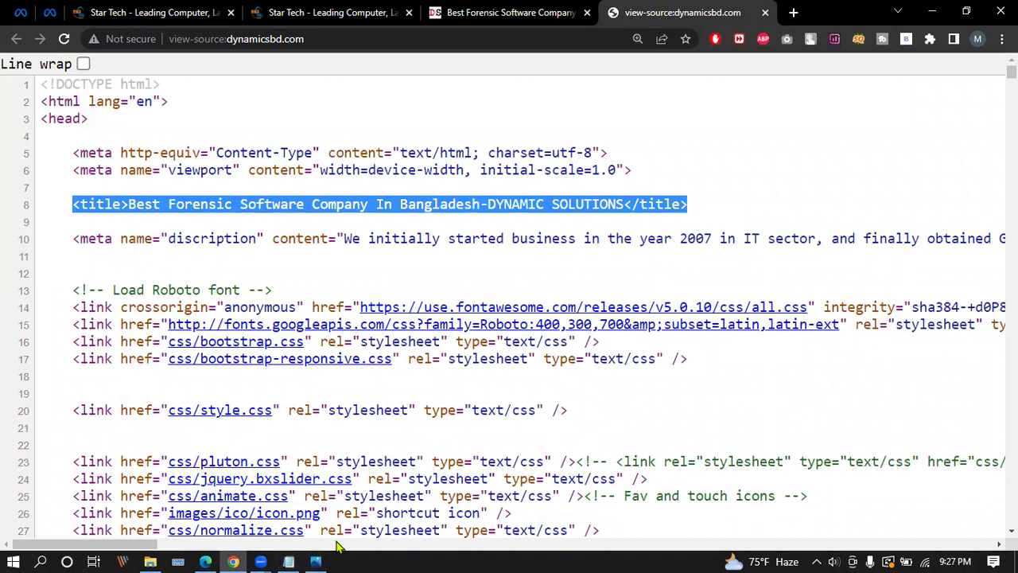
Paste the site's copied title line under <titel>, then delete it again.
click(316, 561)
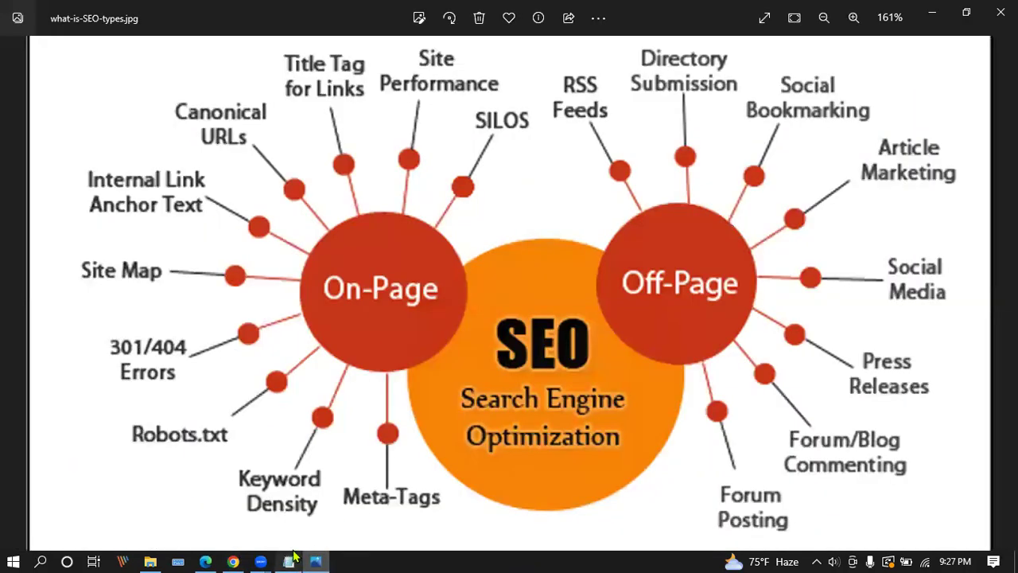
click(288, 561)
click(430, 142)
key(Return)
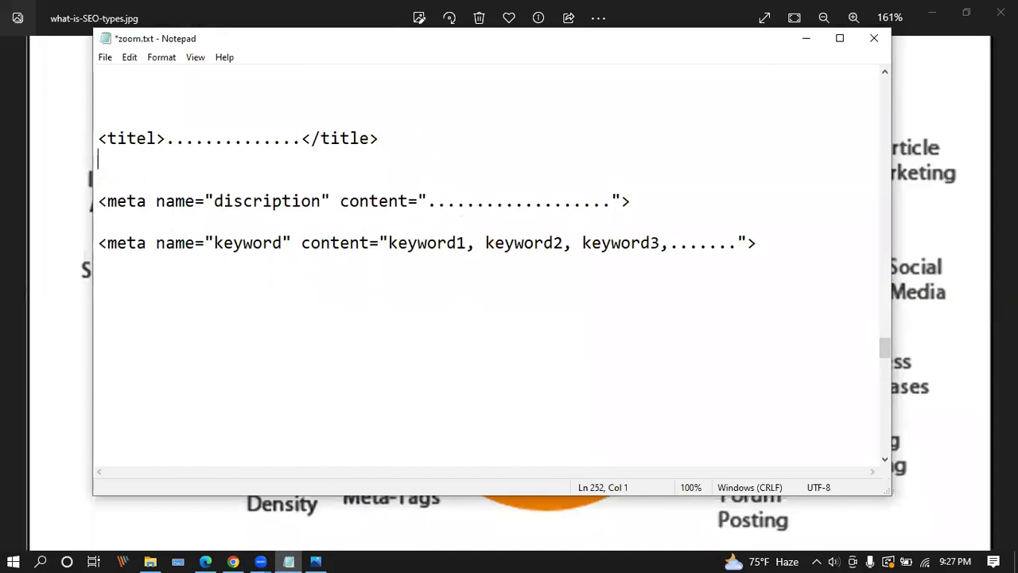
key(ctrl+v)
click(411, 143)
key(Return)
drag(161, 181, 766, 183)
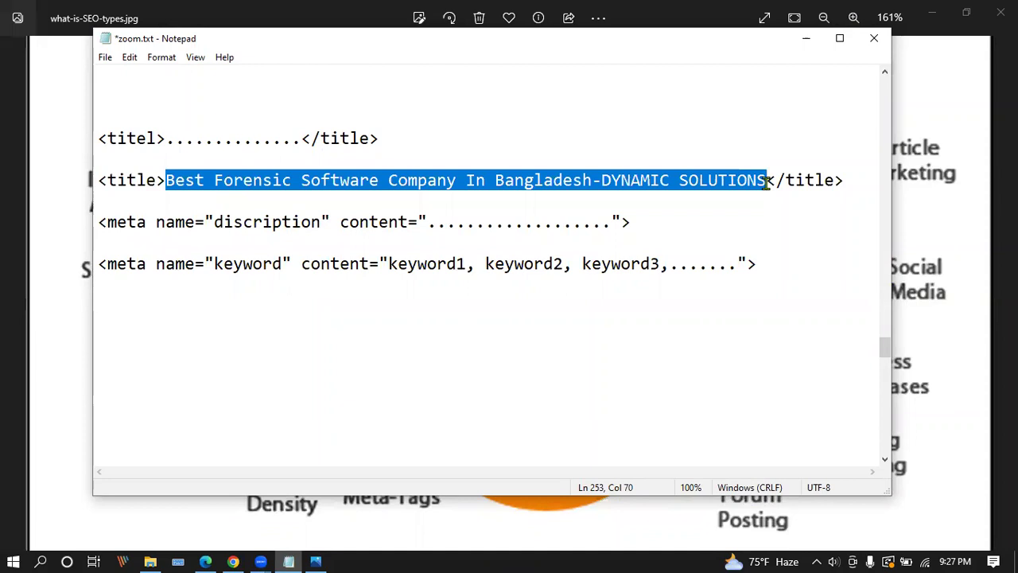
drag(845, 178, 98, 176)
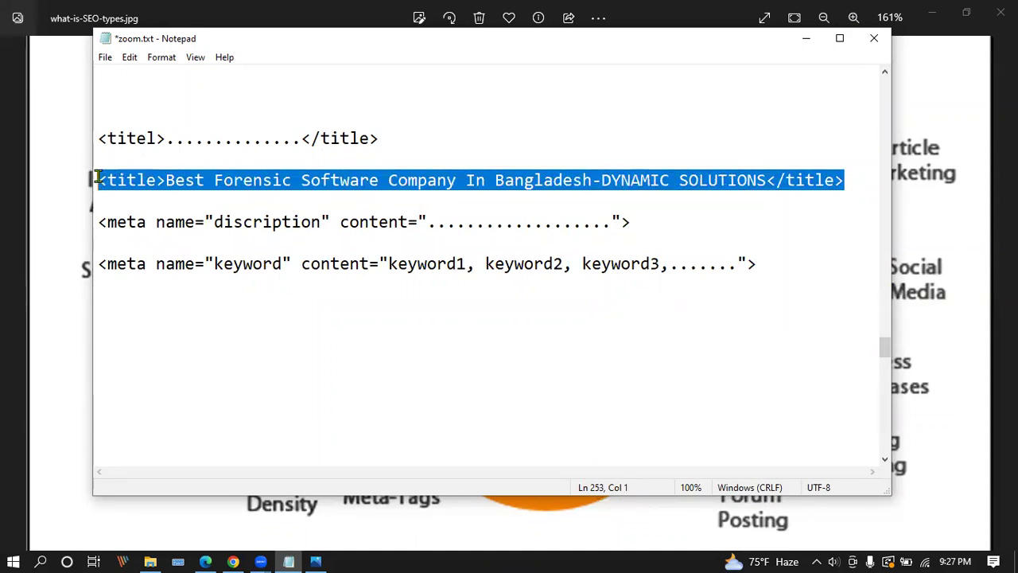
key(BackSpace)
key(BackSpace)
key(BackSpace)
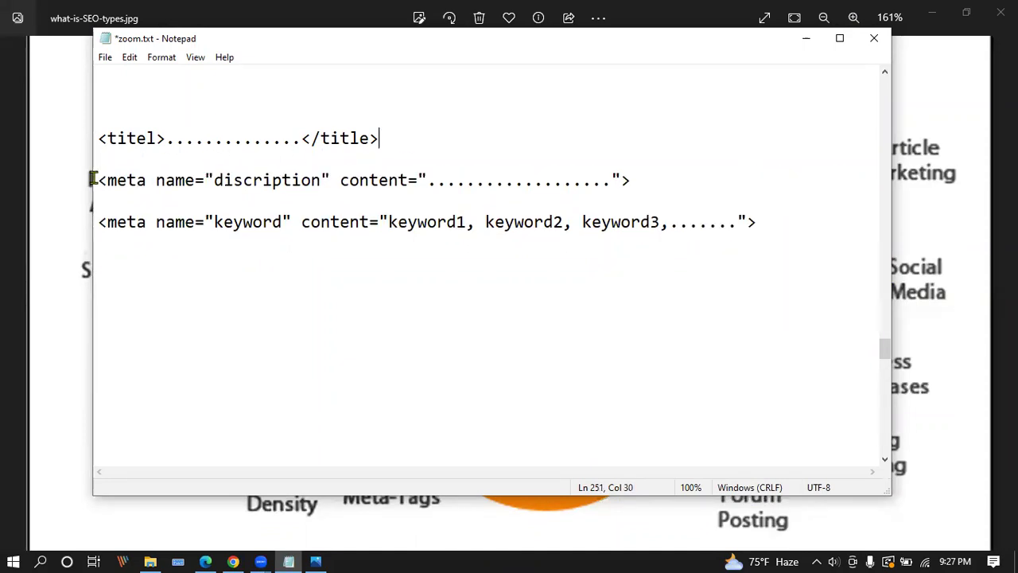
Save zoom.txt, minimize Notepad and return to Chrome's page source.
click(105, 58)
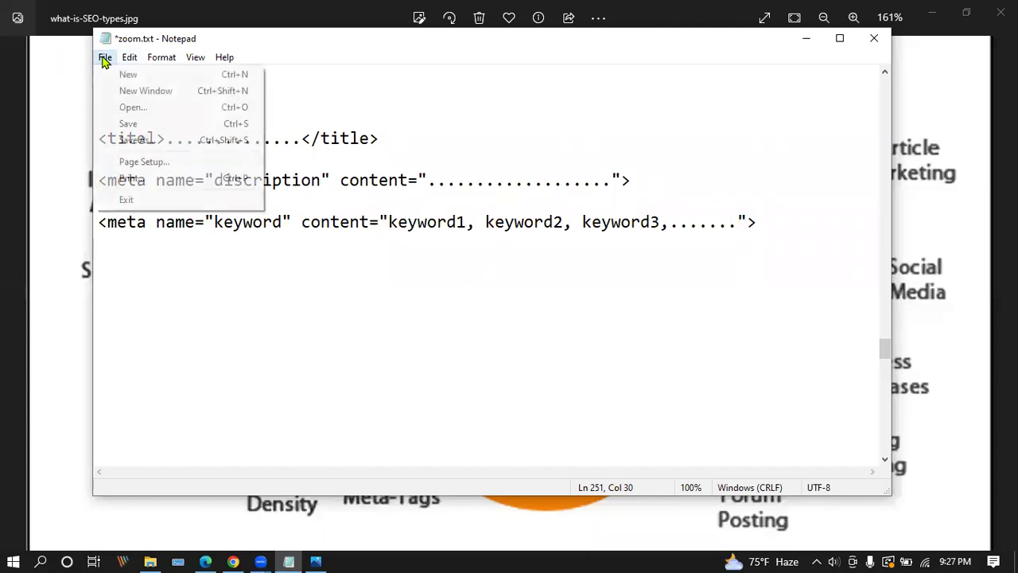
click(129, 125)
click(812, 38)
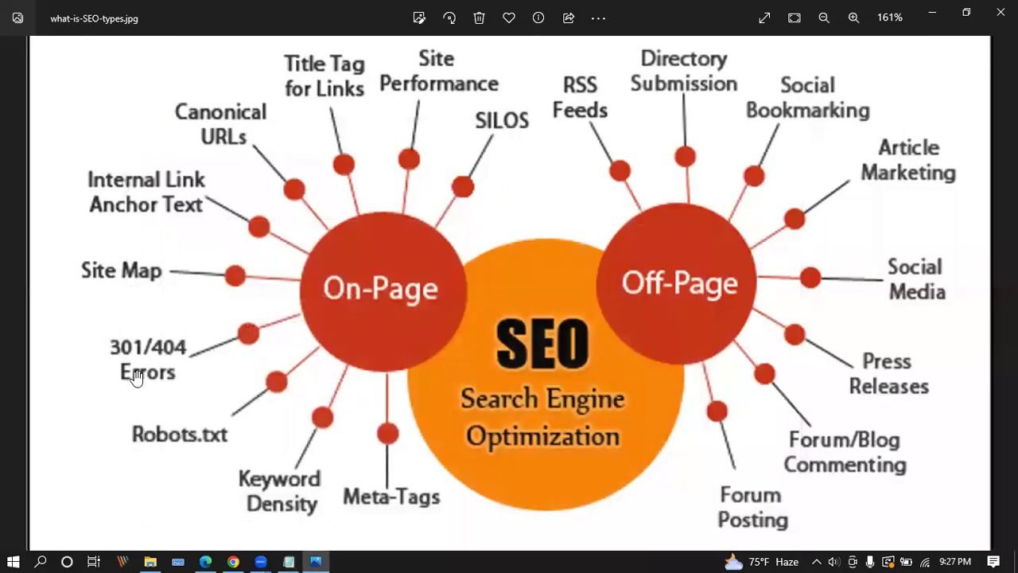
click(233, 562)
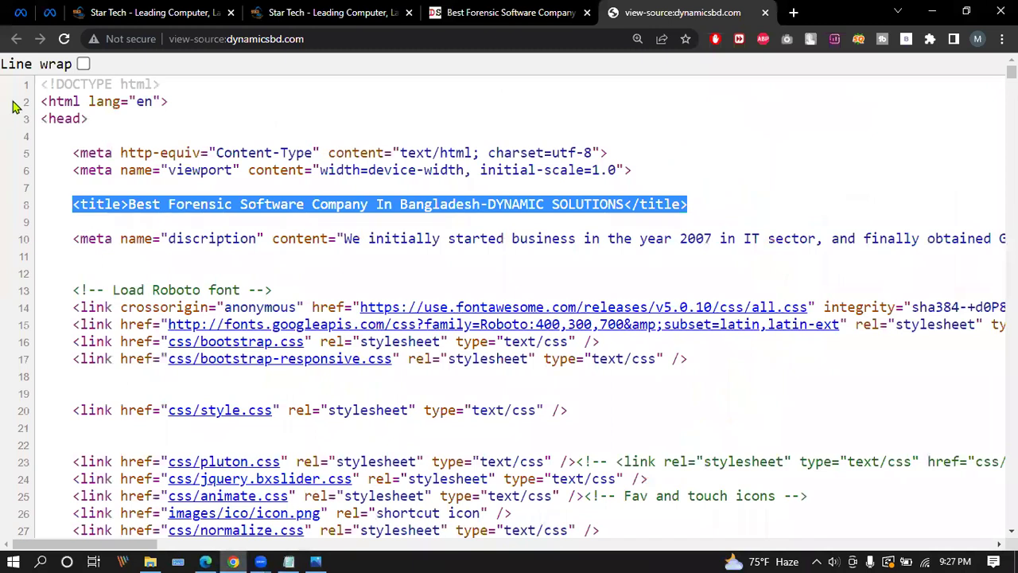
drag(41, 123, 90, 118)
click(38, 128)
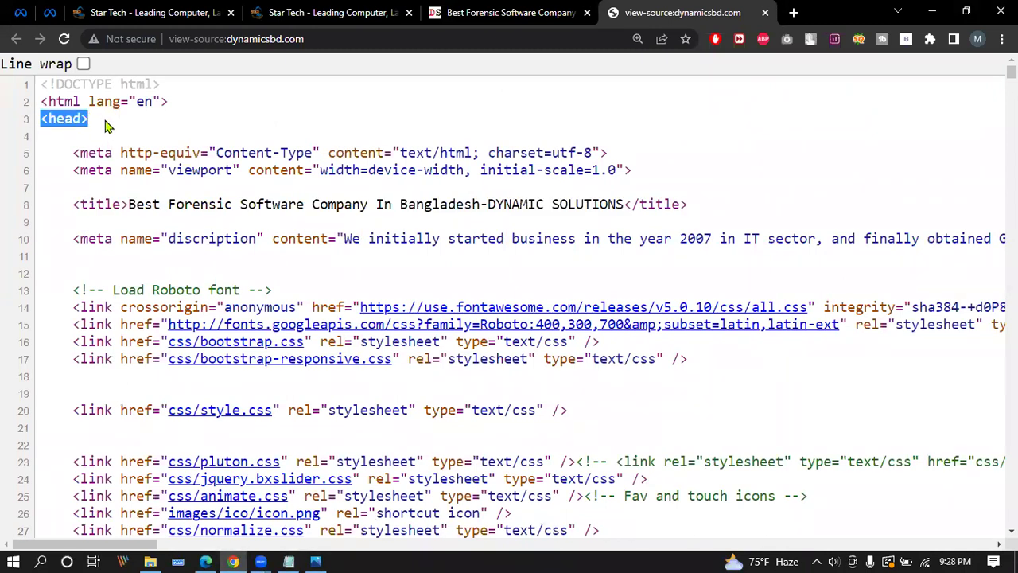
scroll(70, 120, down, 10)
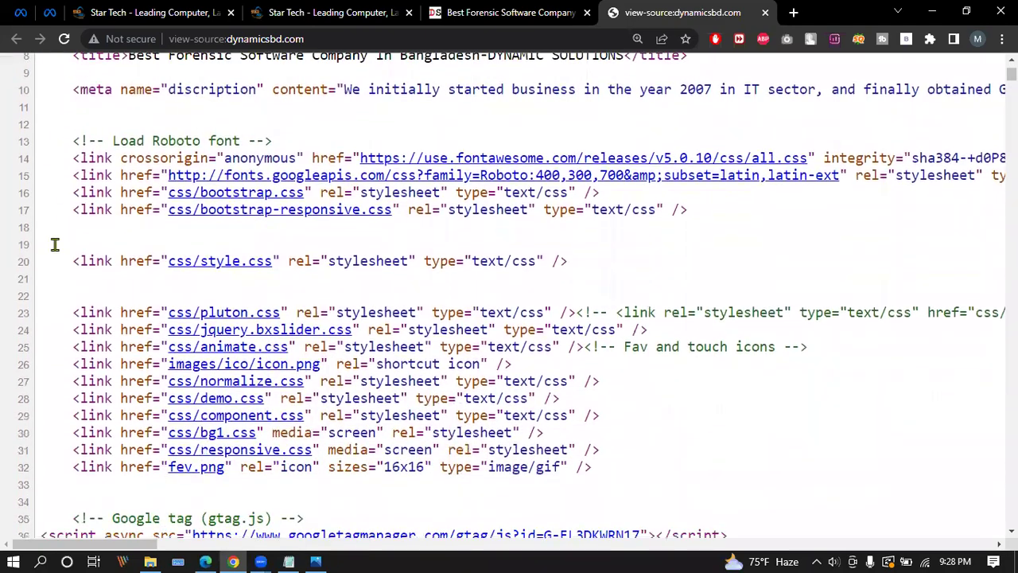
drag(100, 185, 15, 189)
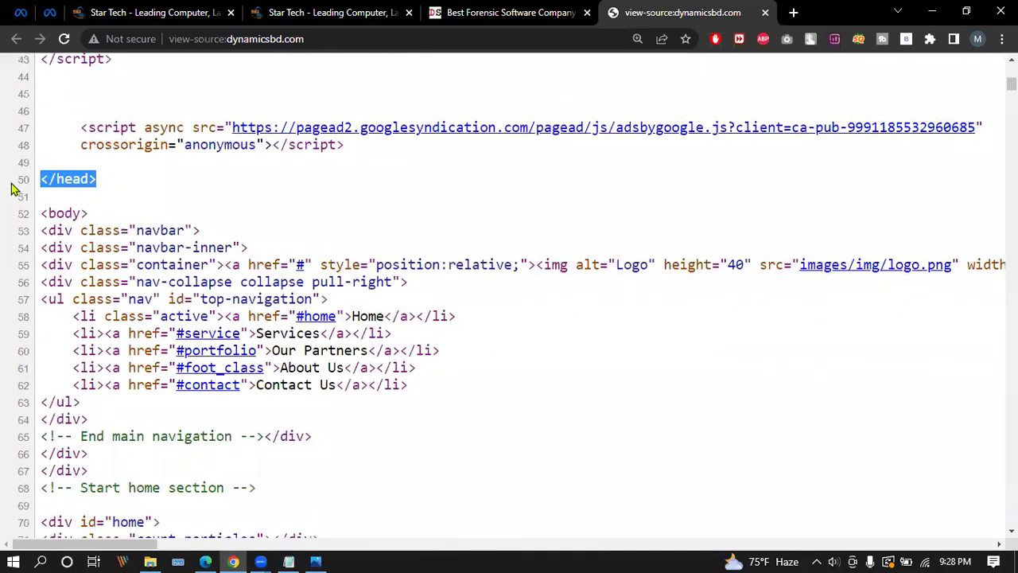
scroll(136, 215, up, 3)
scroll(134, 374, up, 4)
scroll(132, 353, down, 3)
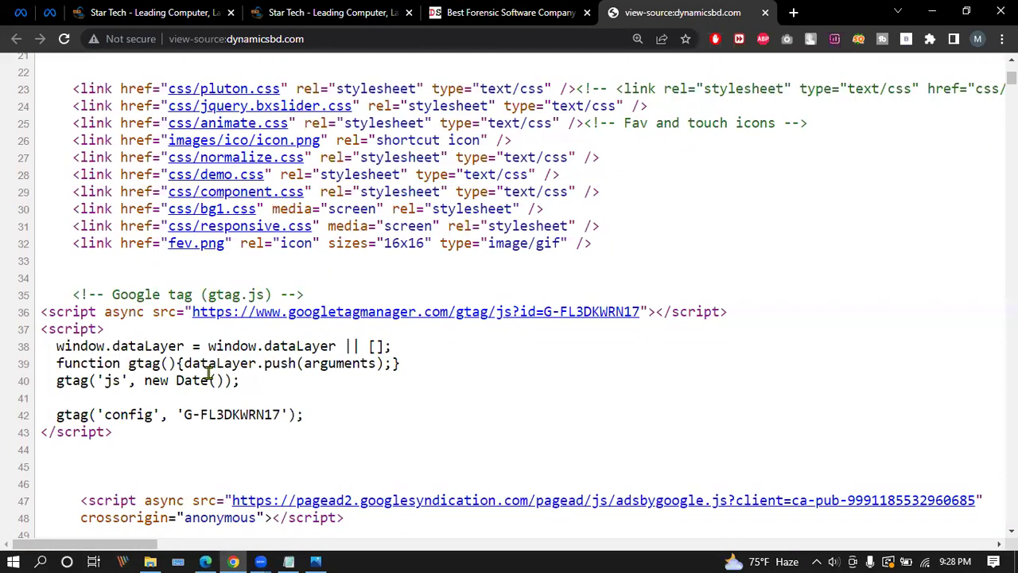
scroll(209, 372, up, 5)
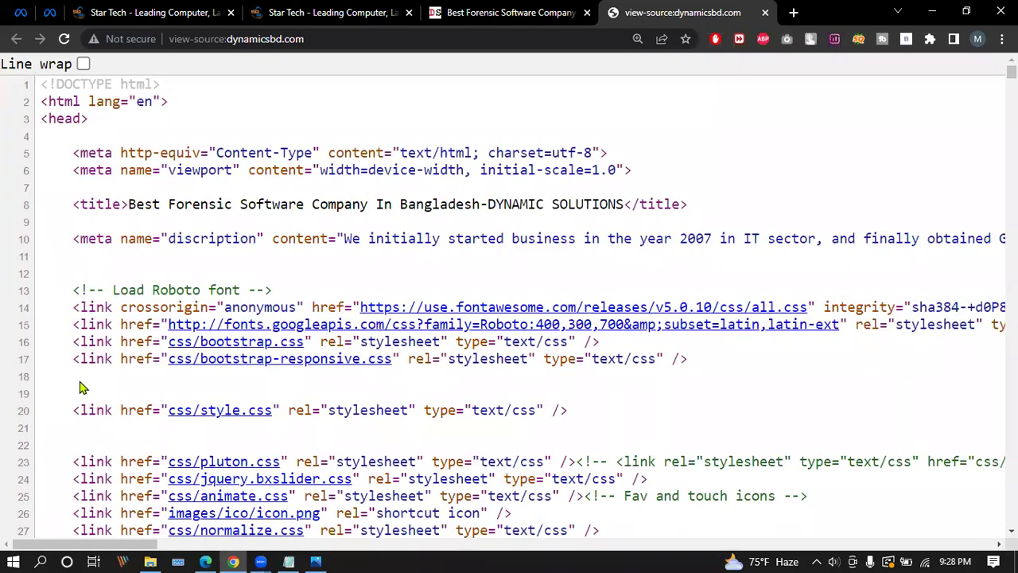
scroll(80, 387, down, 8)
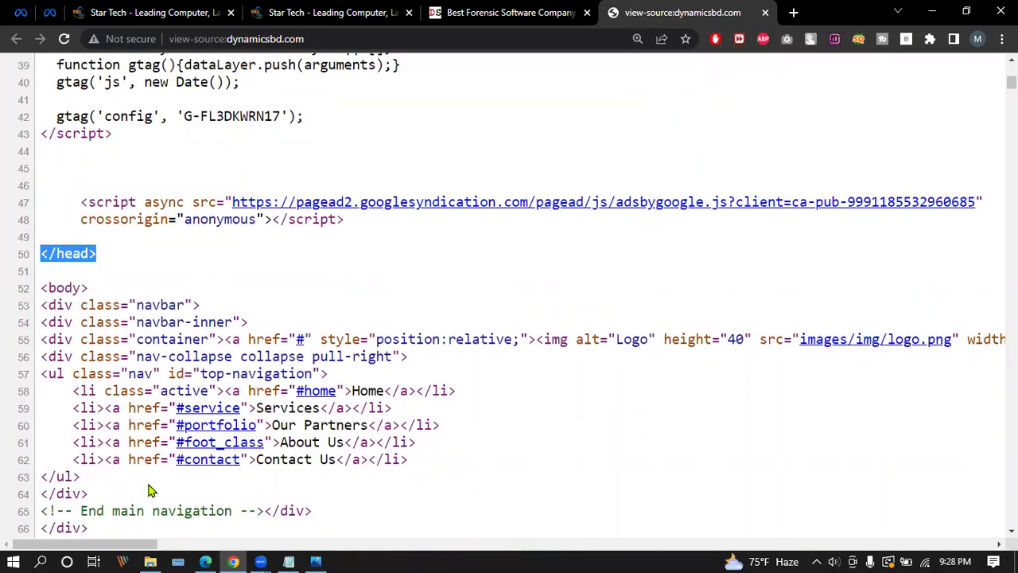
scroll(228, 372, up, 7)
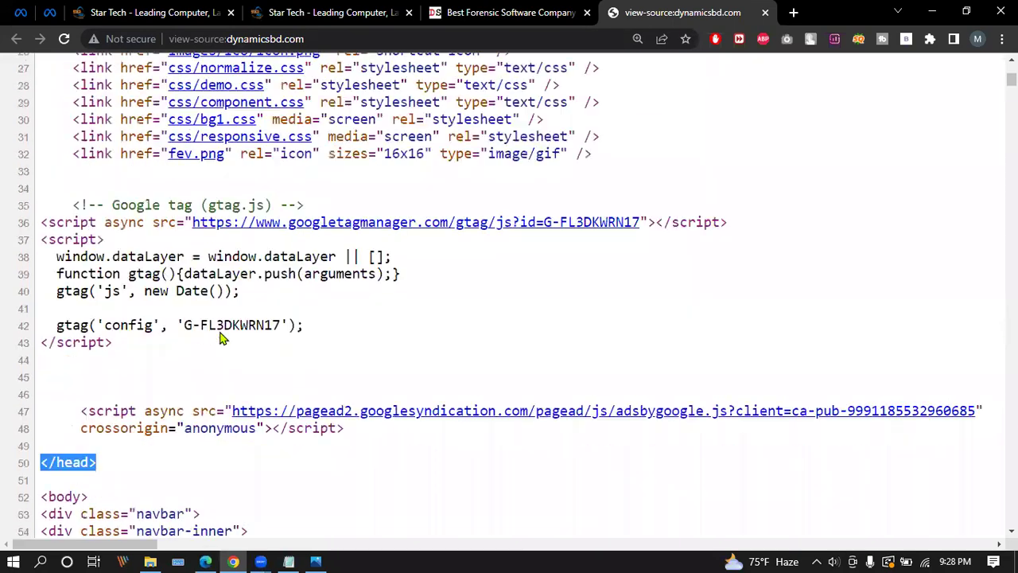
scroll(267, 386, up, 2)
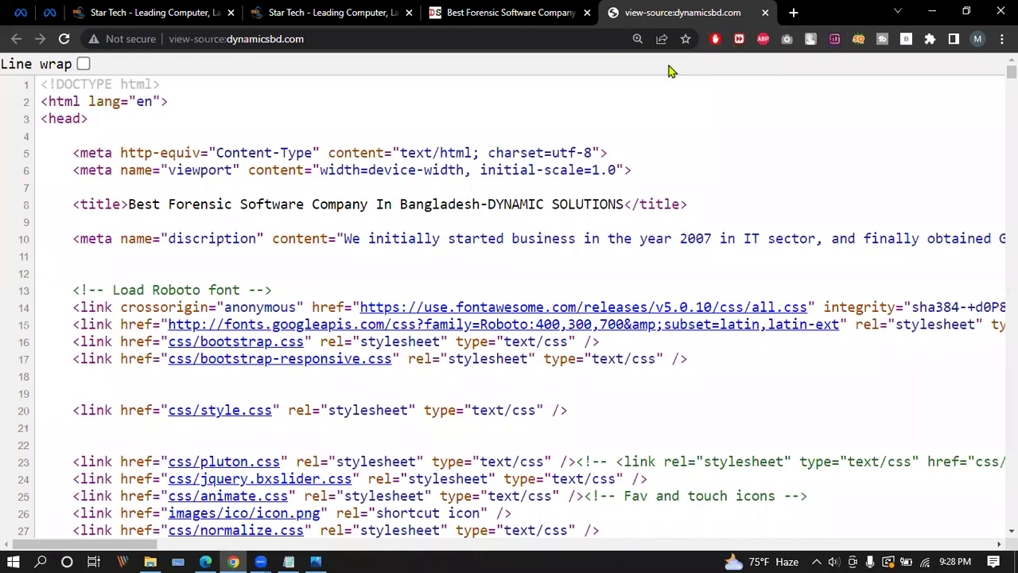
Reset the Dynamic Solutions homepage zoom to 100%, then open a new blank tab.
click(517, 10)
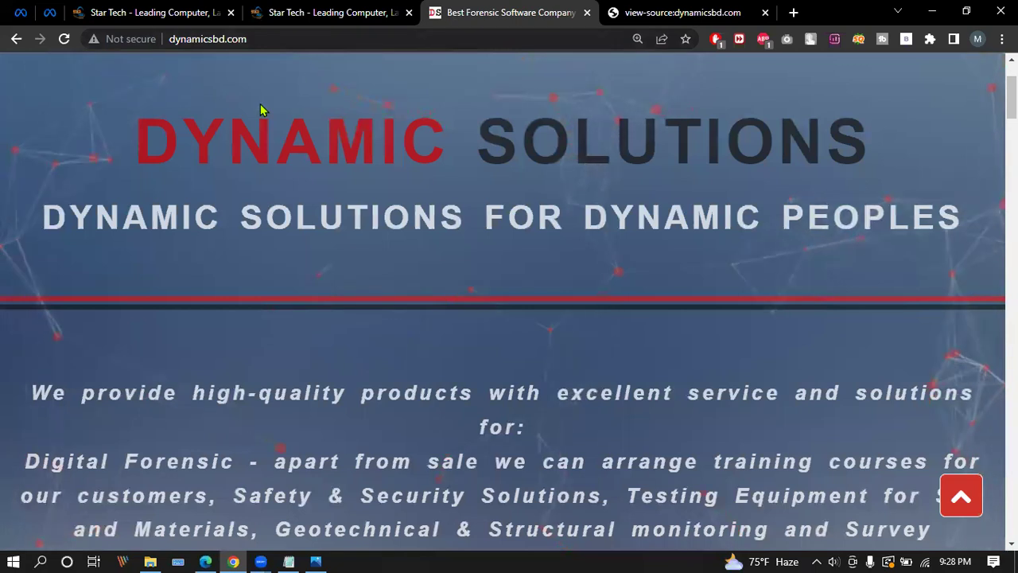
key(ctrl+Tab)
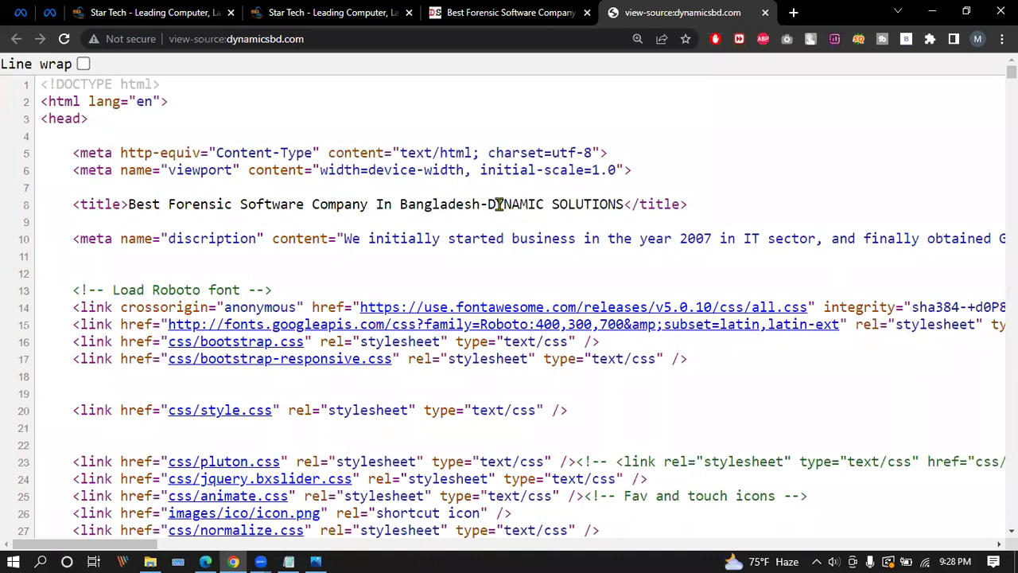
click(535, 9)
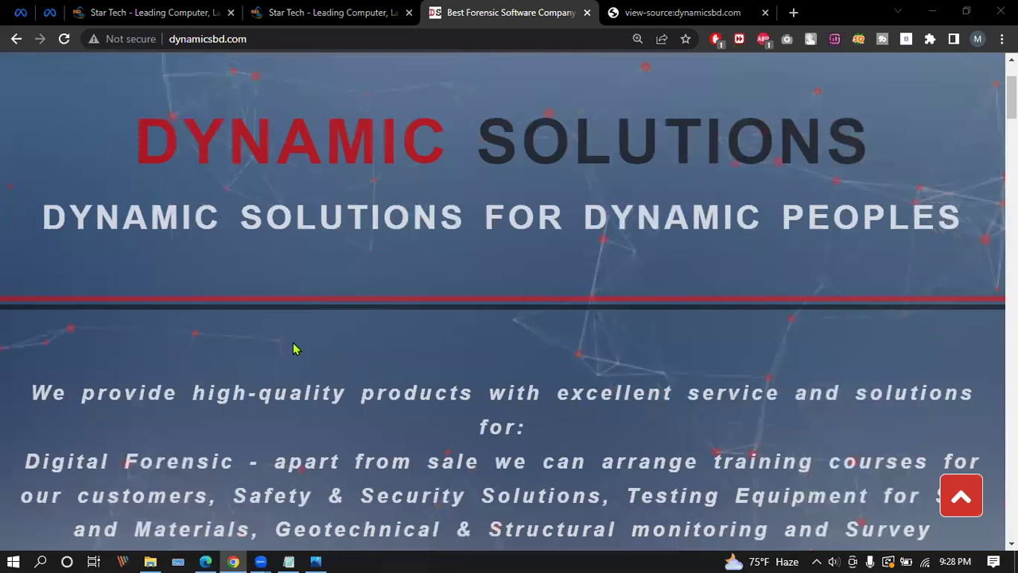
scroll(293, 349, down, 2)
click(637, 38)
click(661, 67)
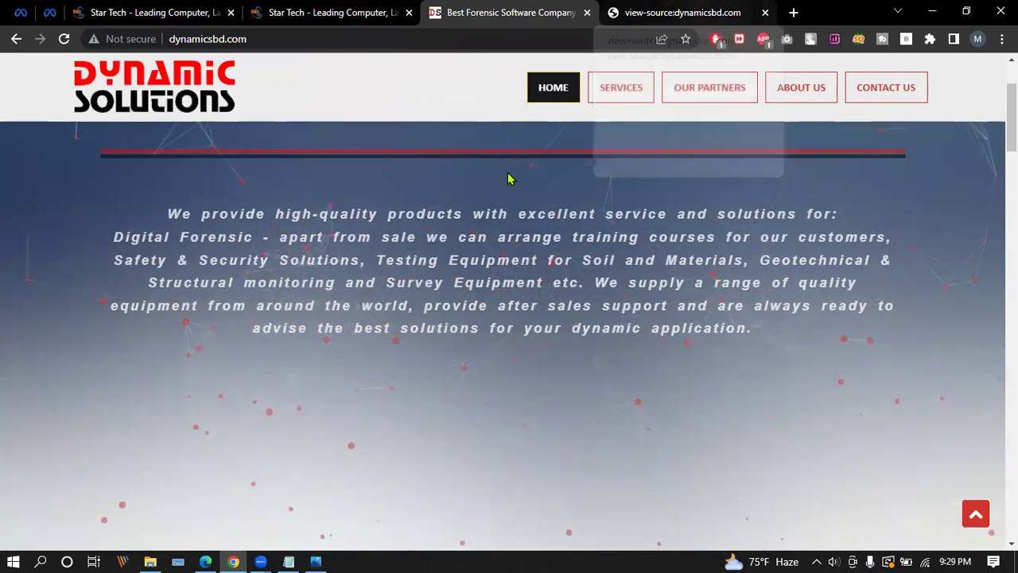
click(676, 12)
click(793, 12)
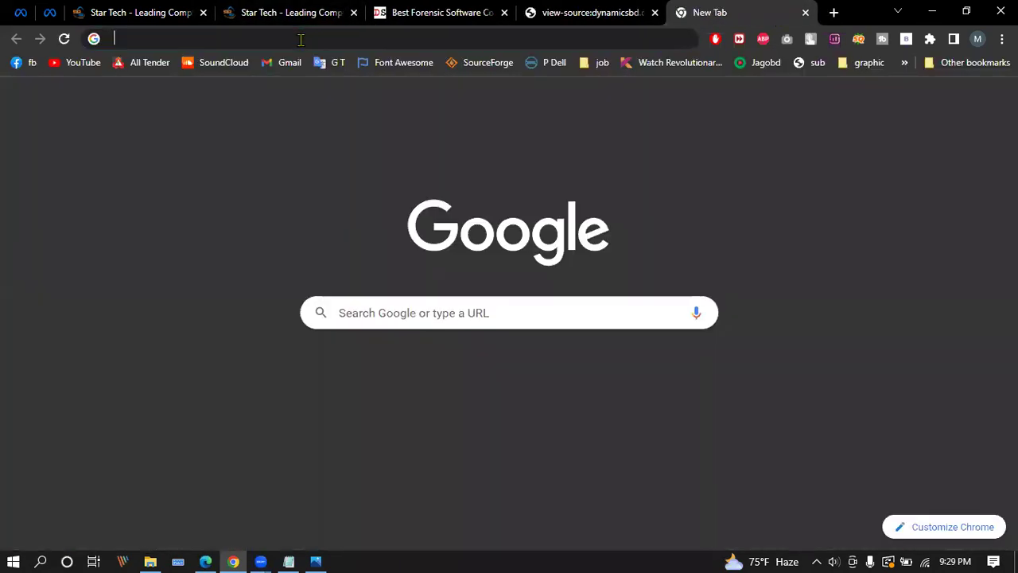
Search Google for the suggested query 'forensic software bd' from the address bar.
click(308, 38)
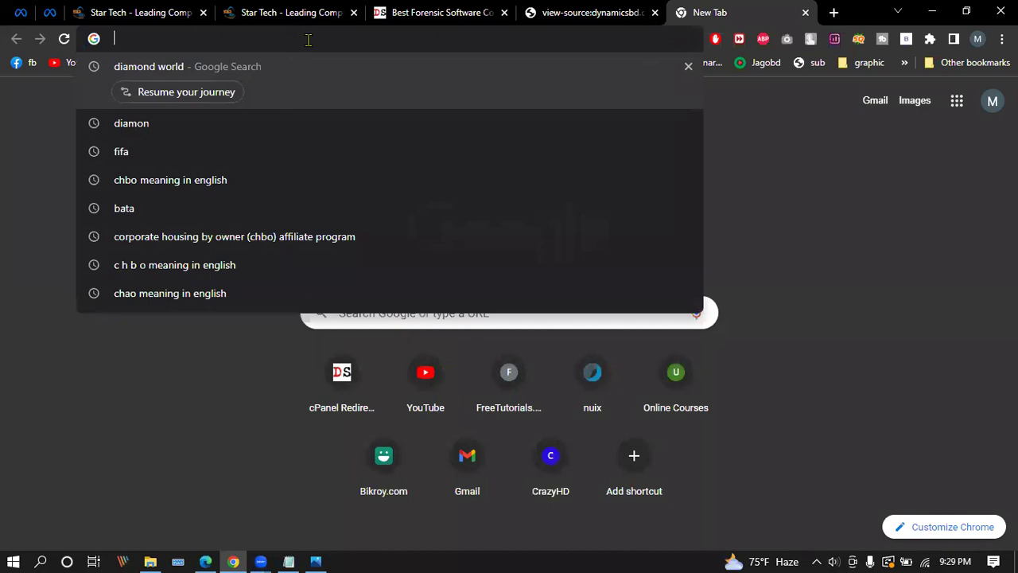
text(forensic)
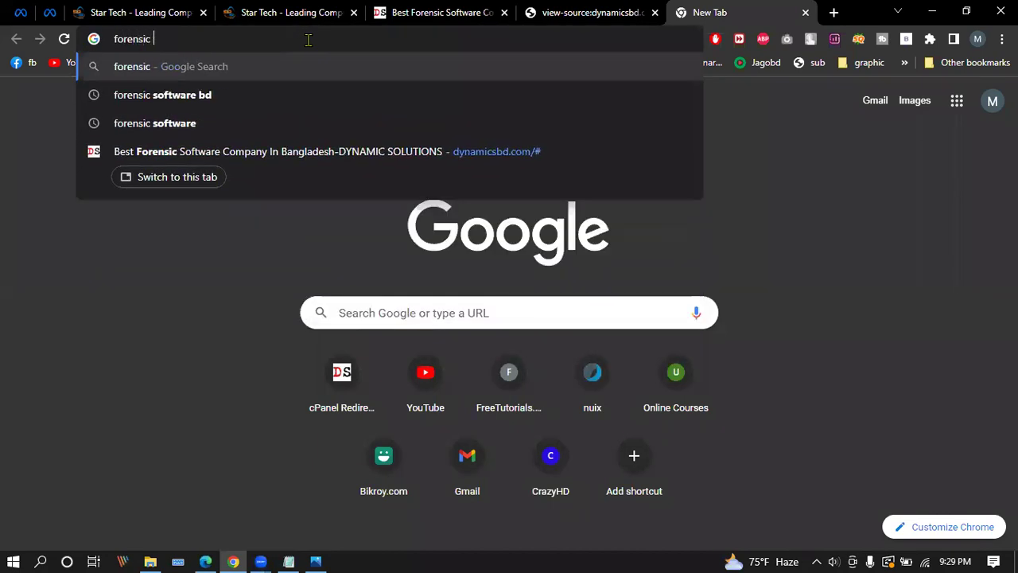
key(Down)
key(Return)
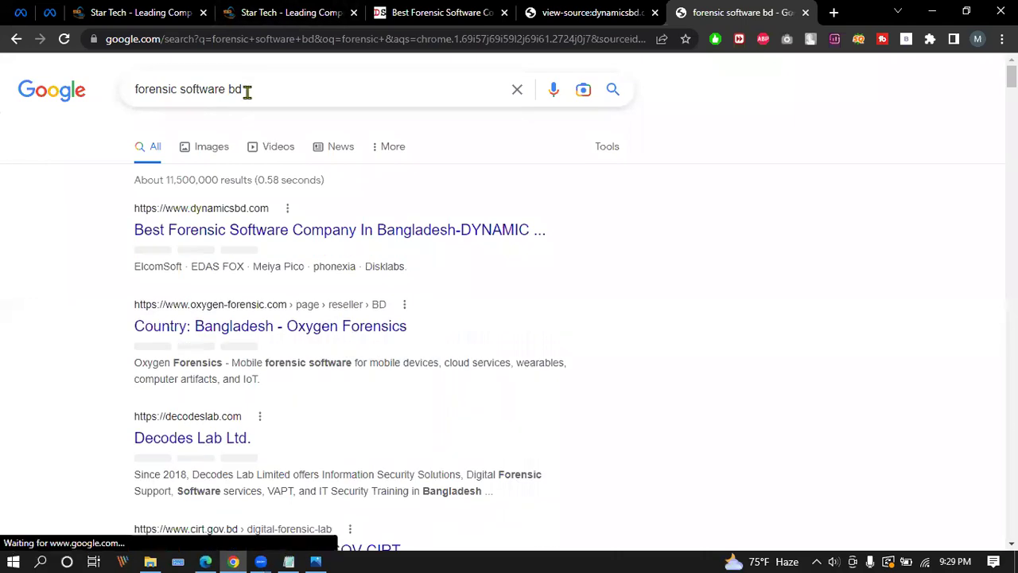
Change the query to 'forensic software bangladesh' and run the search again.
drag(246, 91, 4, 90)
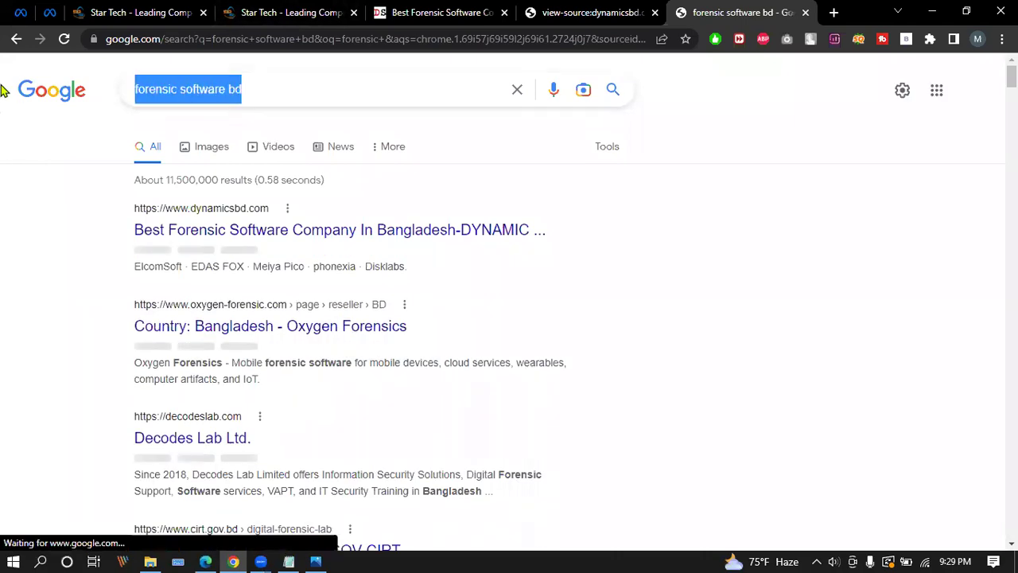
click(248, 88)
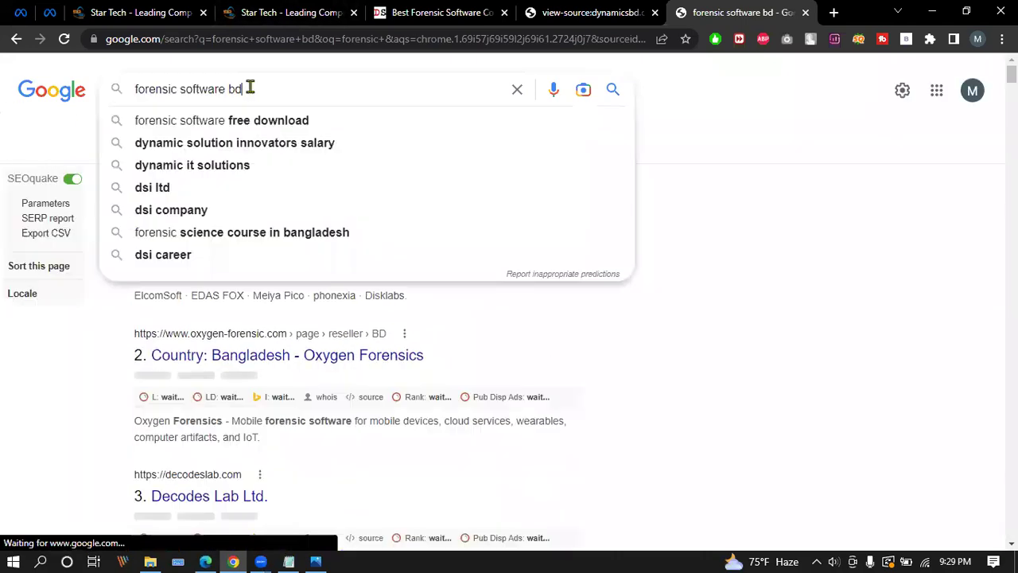
click(799, 107)
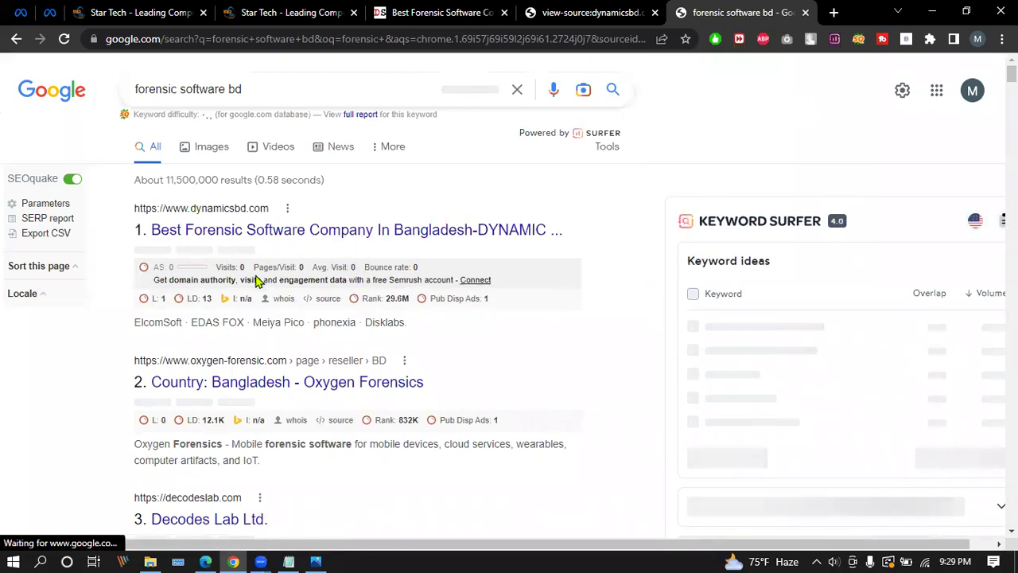
scroll(299, 271, down, 3)
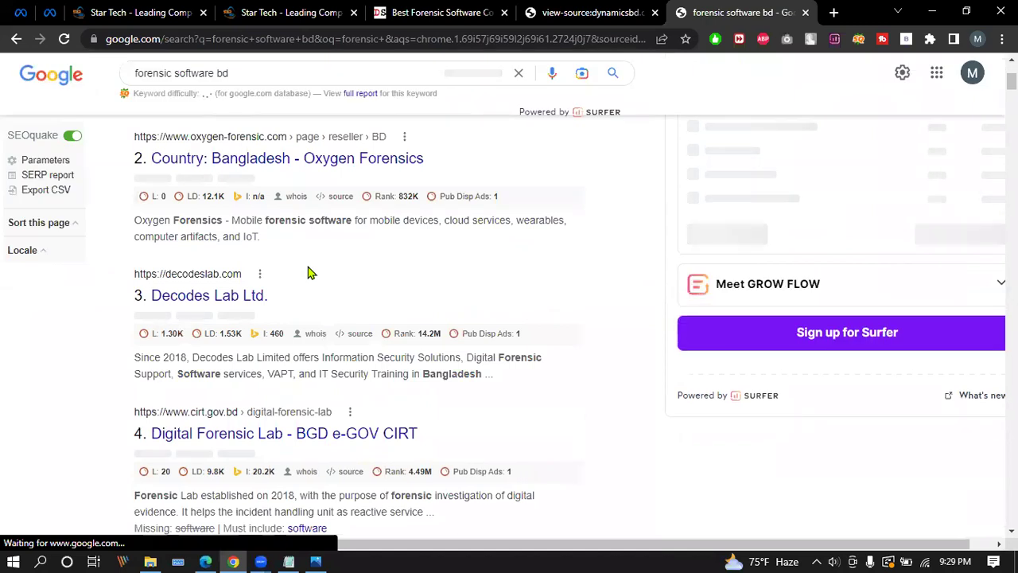
scroll(309, 273, down, 2)
scroll(308, 274, up, 5)
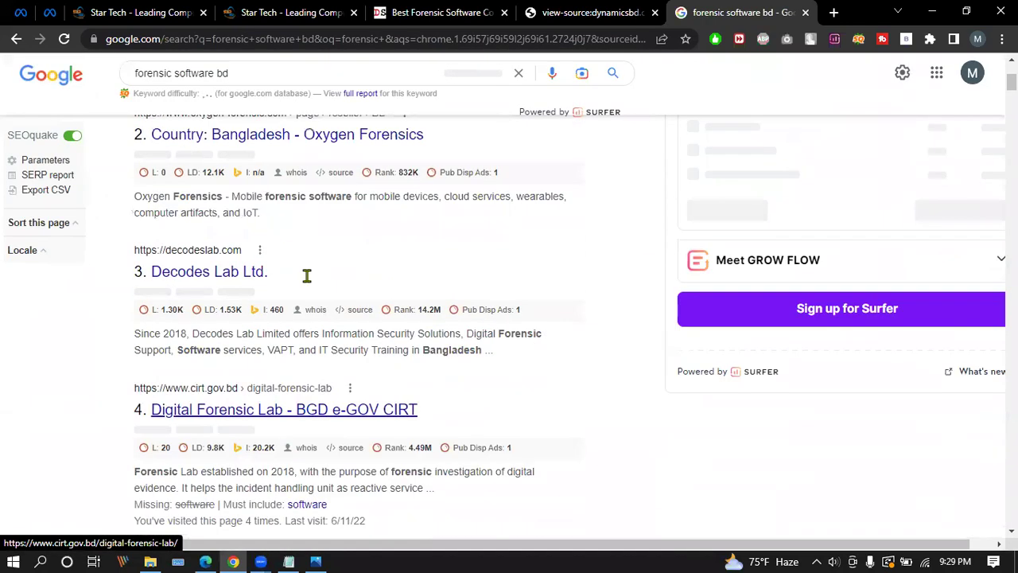
click(256, 84)
key(BackSpace)
key(BackSpace)
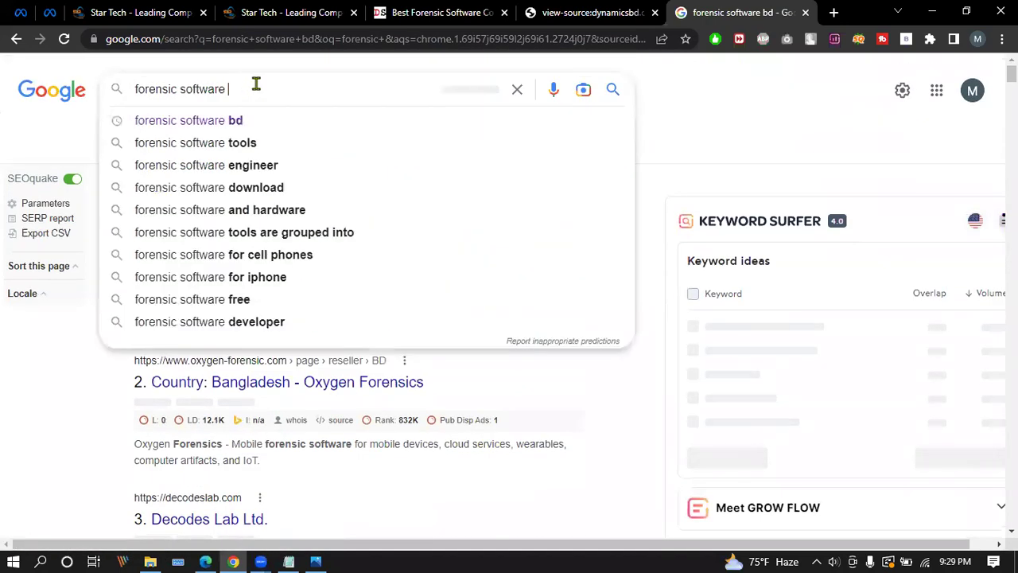
text(bangladesh)
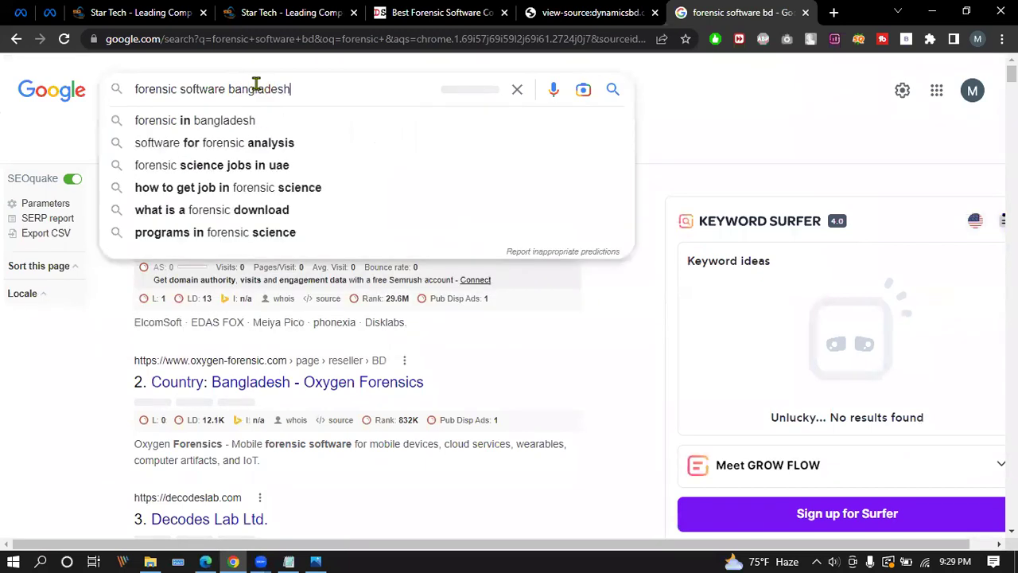
key(Return)
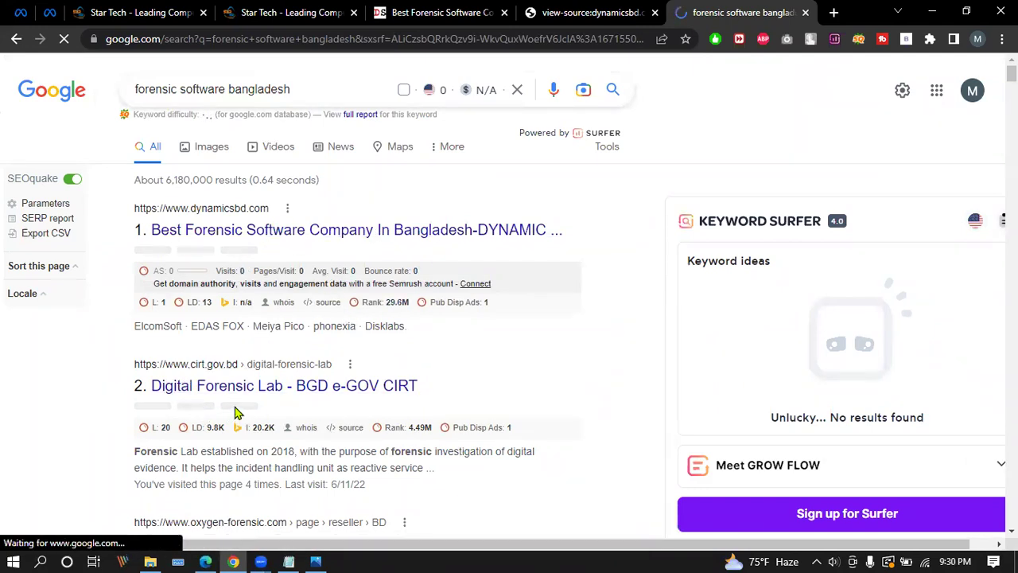
scroll(267, 381, down, 2)
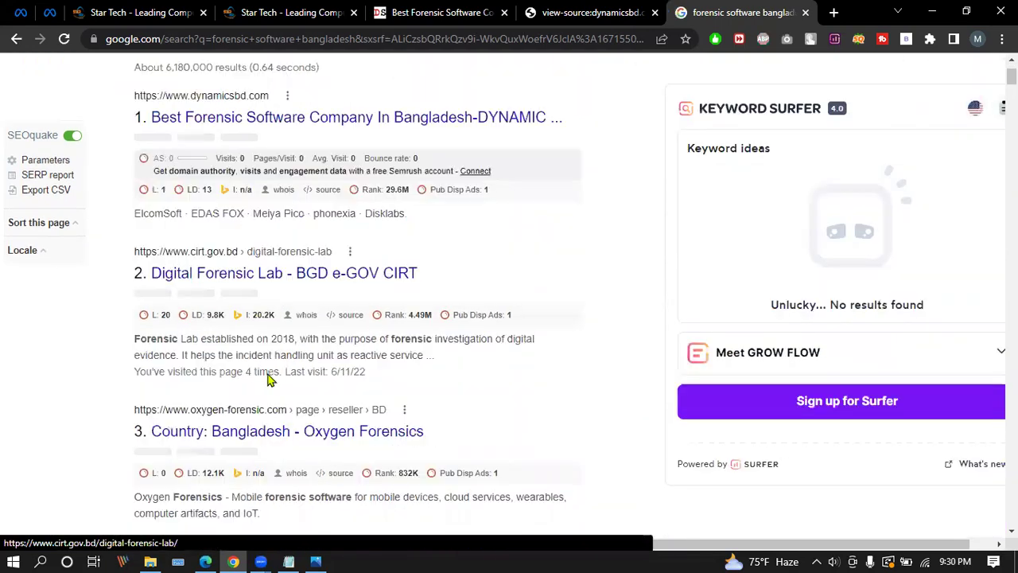
drag(139, 302, 456, 322)
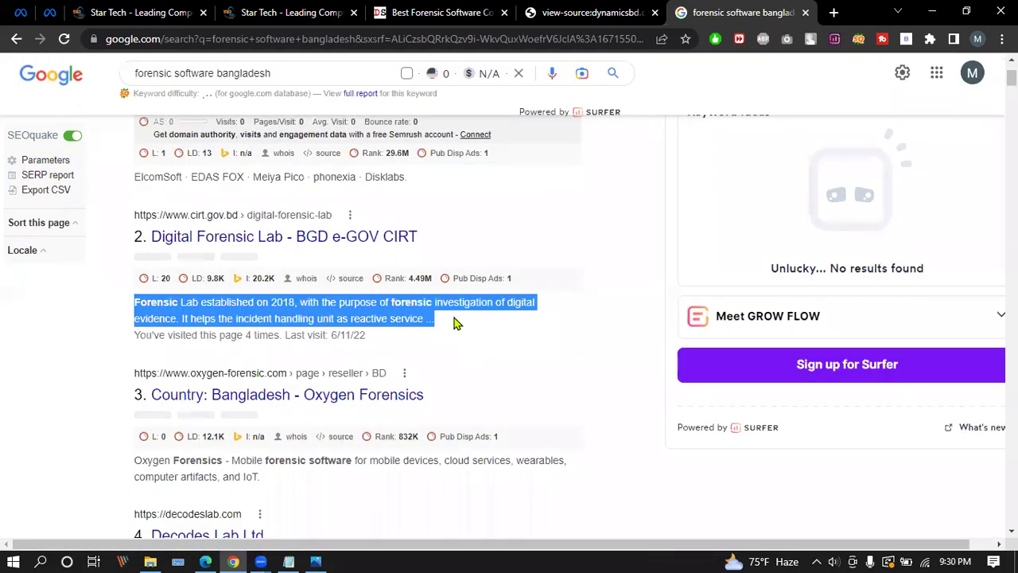
scroll(409, 337, up, 2)
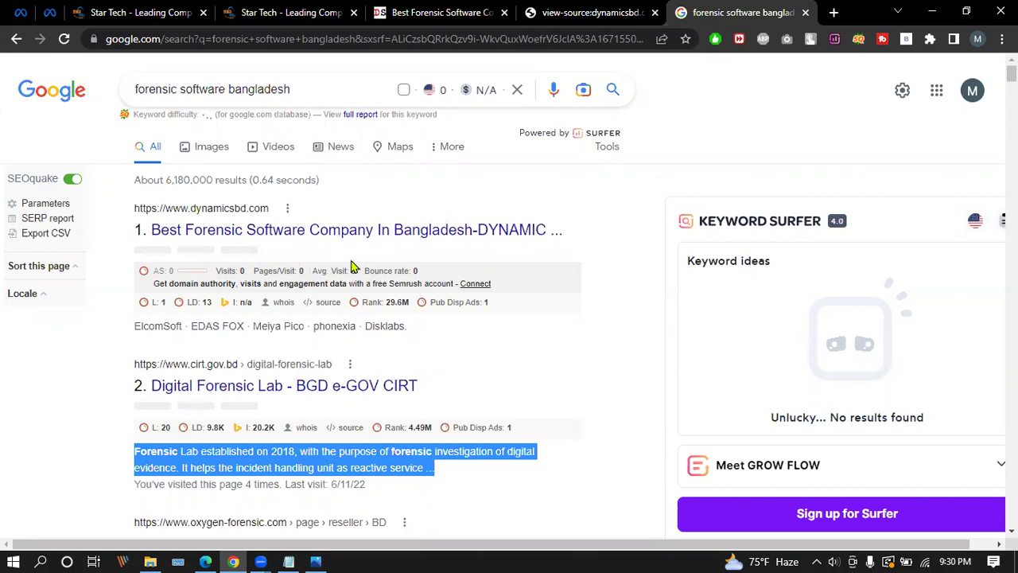
scroll(283, 273, down, 5)
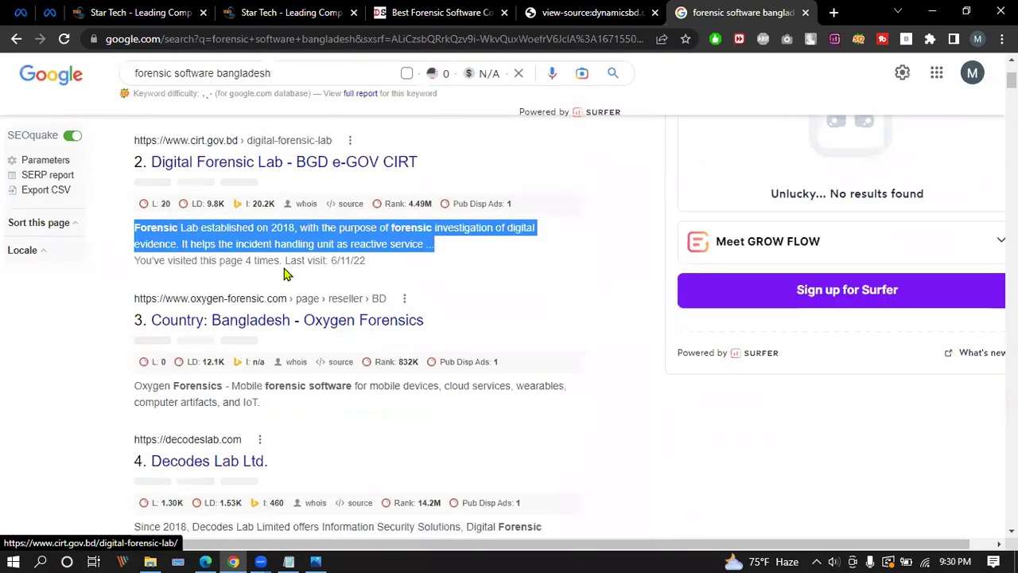
drag(134, 380, 510, 400)
scroll(404, 359, up, 5)
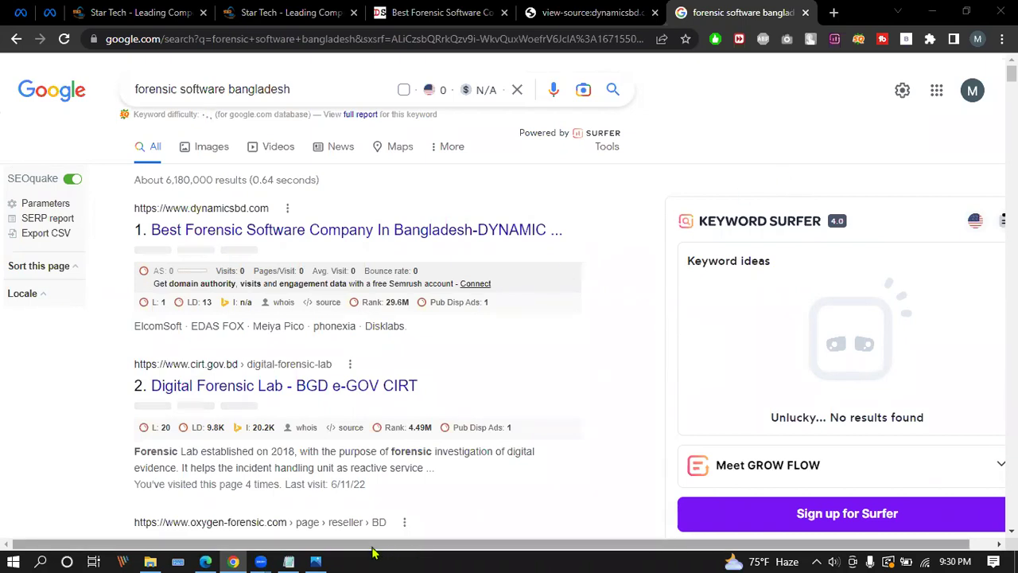
click(318, 560)
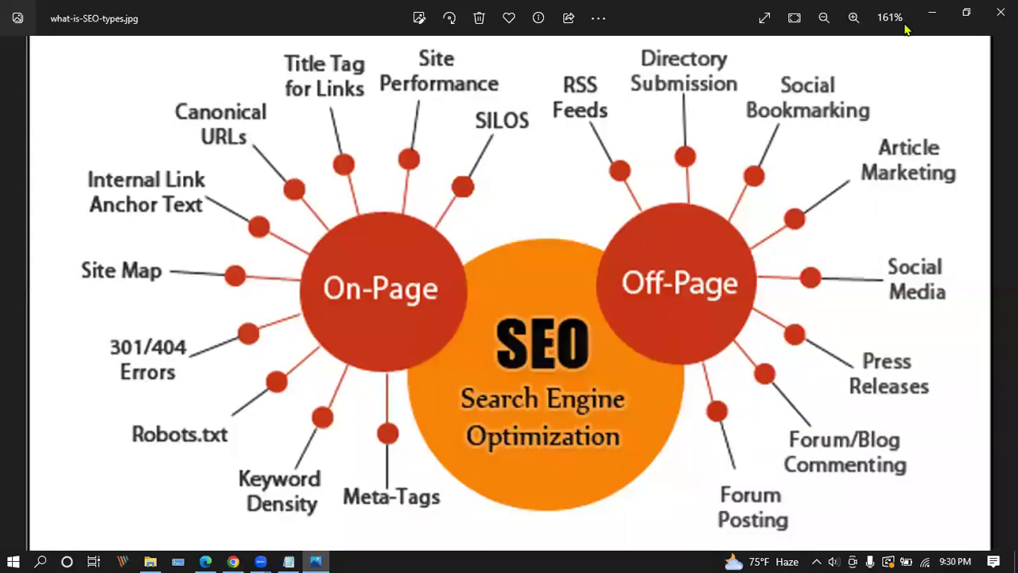
click(316, 560)
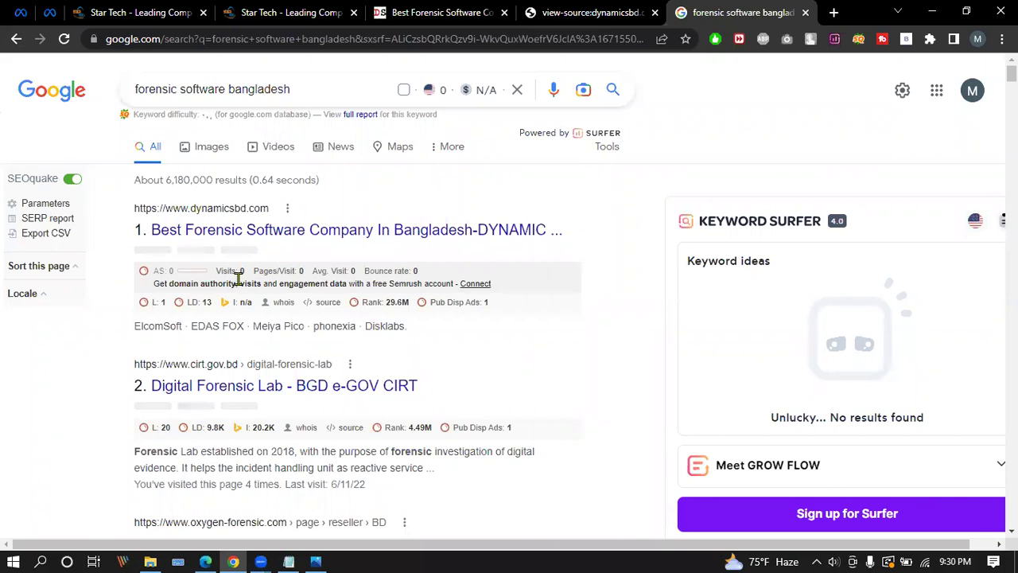
Highlight result snippets, including TÜV Rheinland's, then return to the dynamicsbd.com source tab.
scroll(237, 278, down, 3)
drag(135, 228, 428, 240)
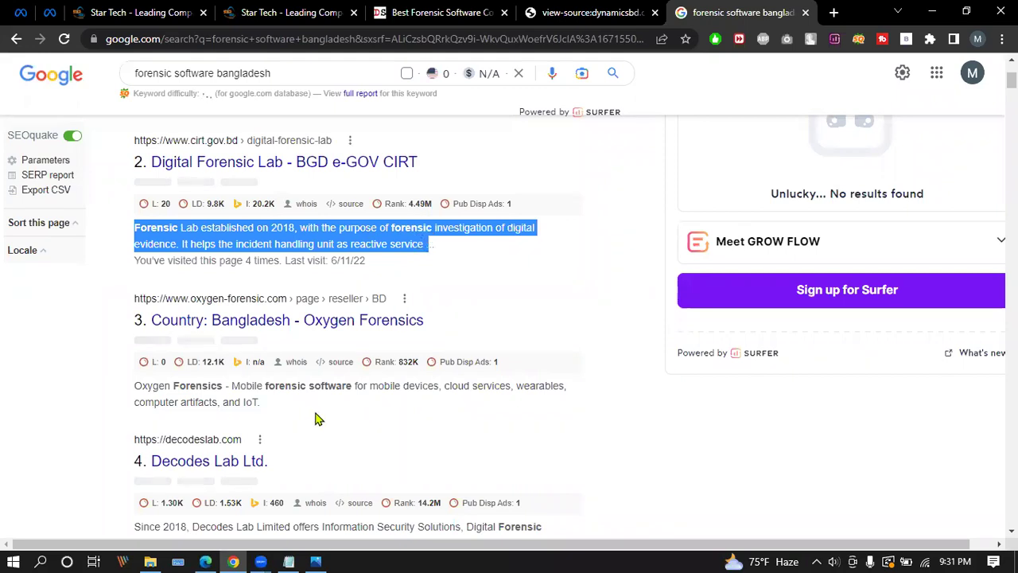
scroll(318, 420, down, 2)
scroll(315, 419, down, 2)
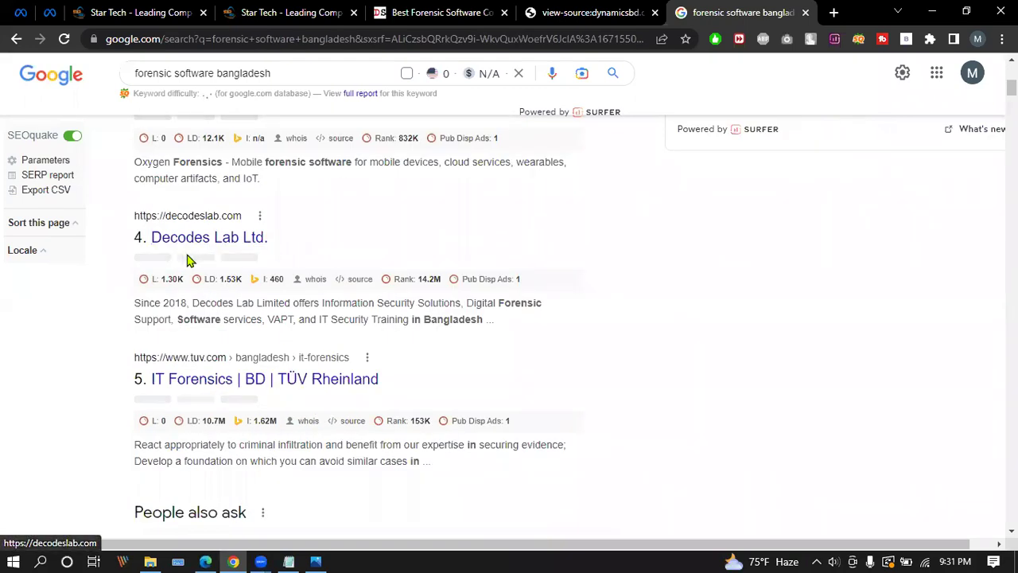
drag(139, 445, 420, 459)
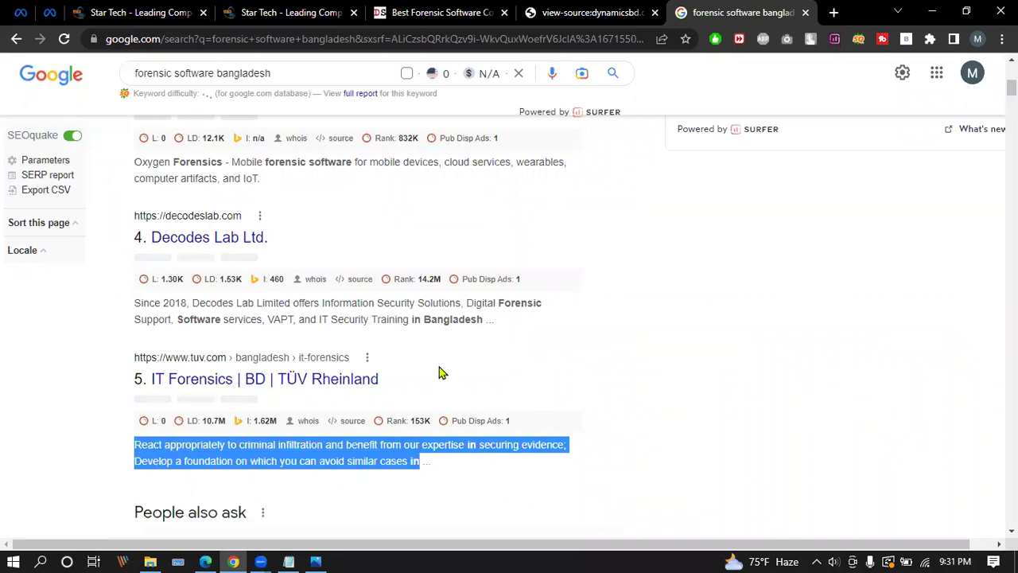
scroll(513, 352, up, 5)
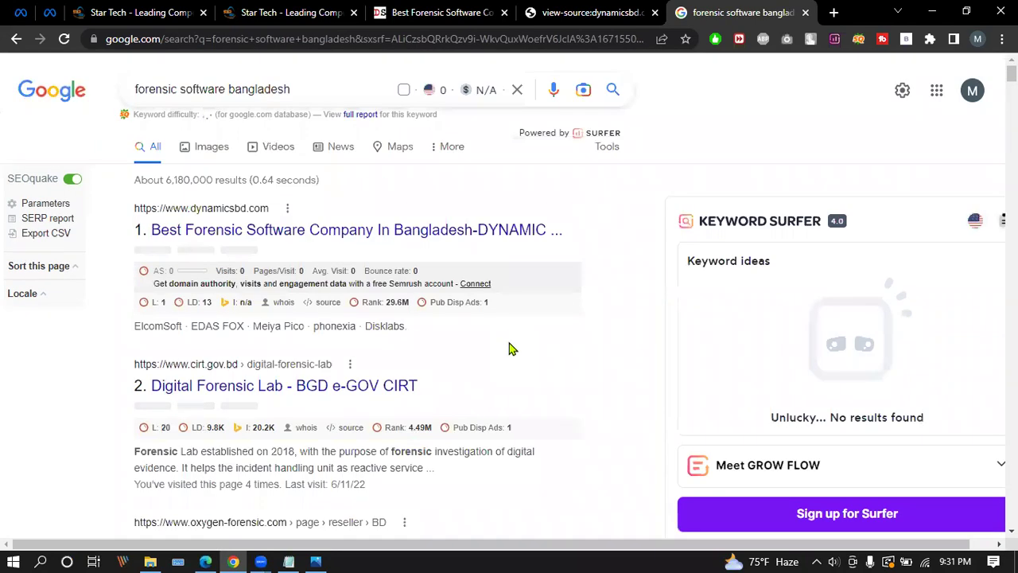
click(482, 13)
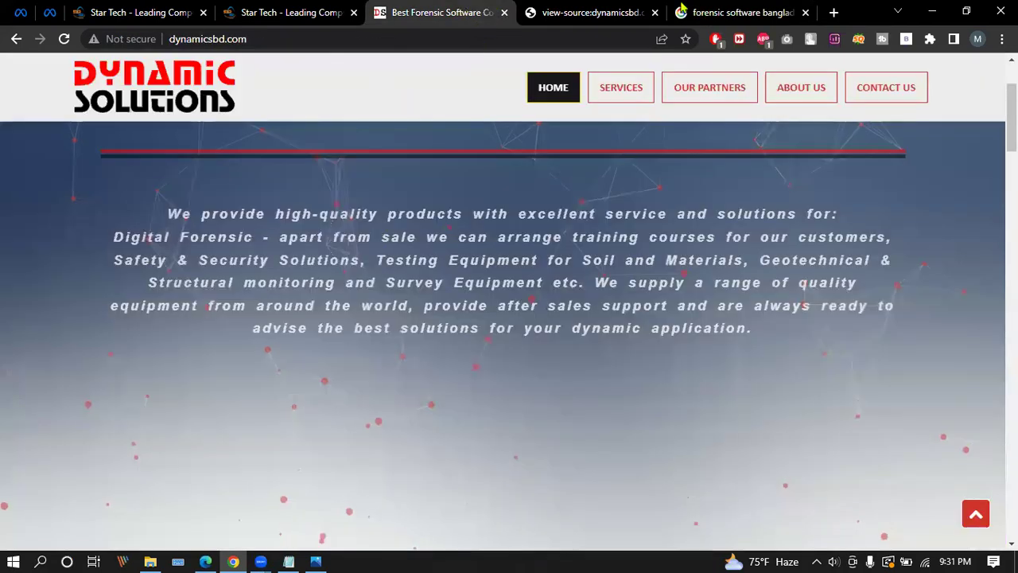
key(ctrl+Tab)
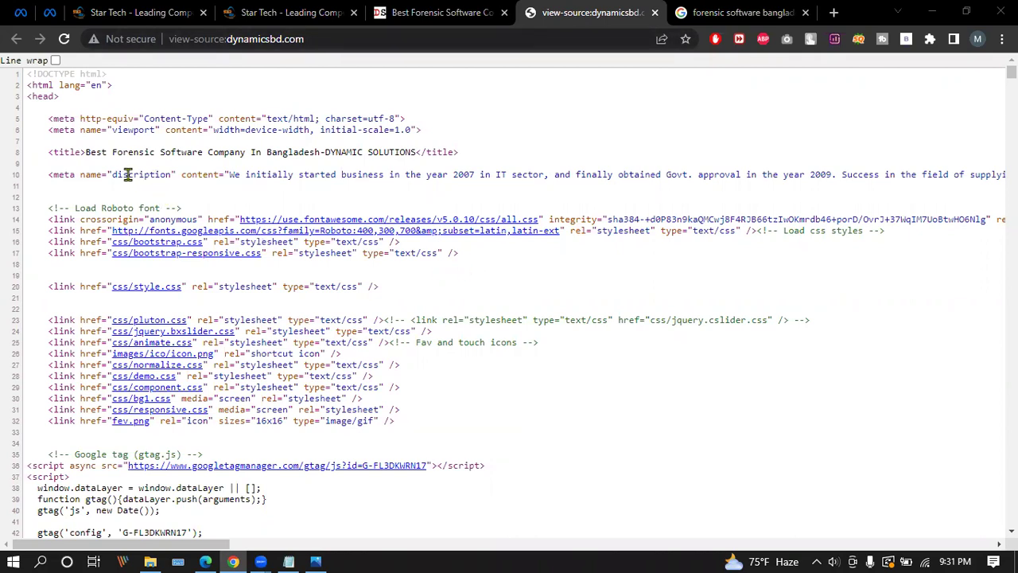
Compare the meta name line in dynamicsbd.com's source with the 'forensic software bangladesh' Google results.
drag(113, 172, 142, 172)
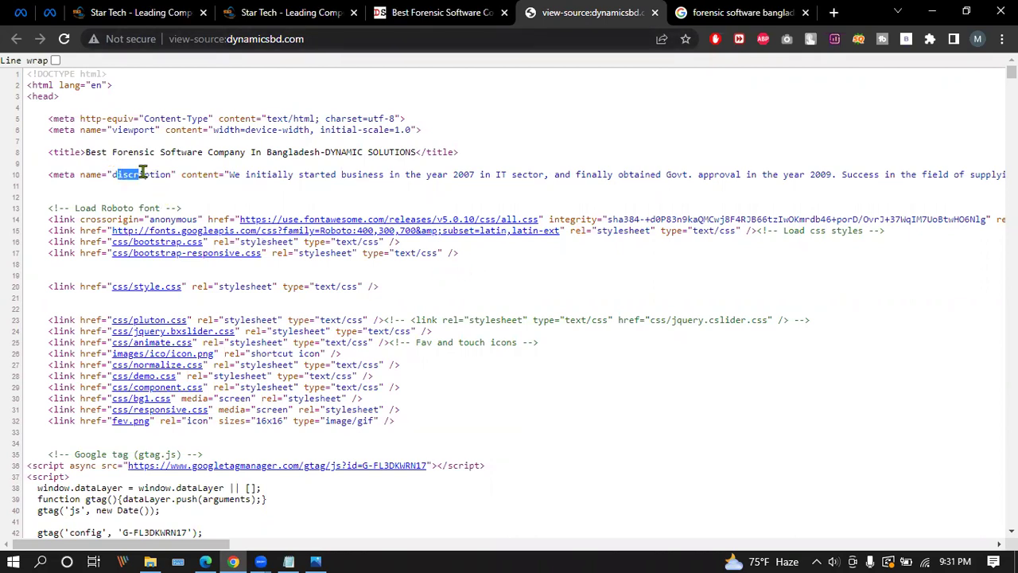
click(261, 174)
click(725, 20)
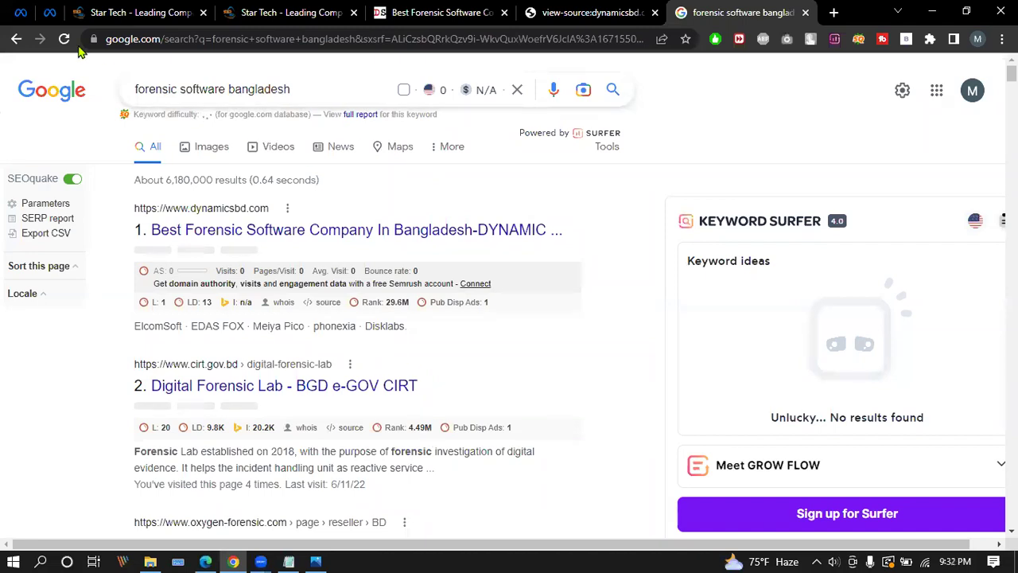
click(700, 27)
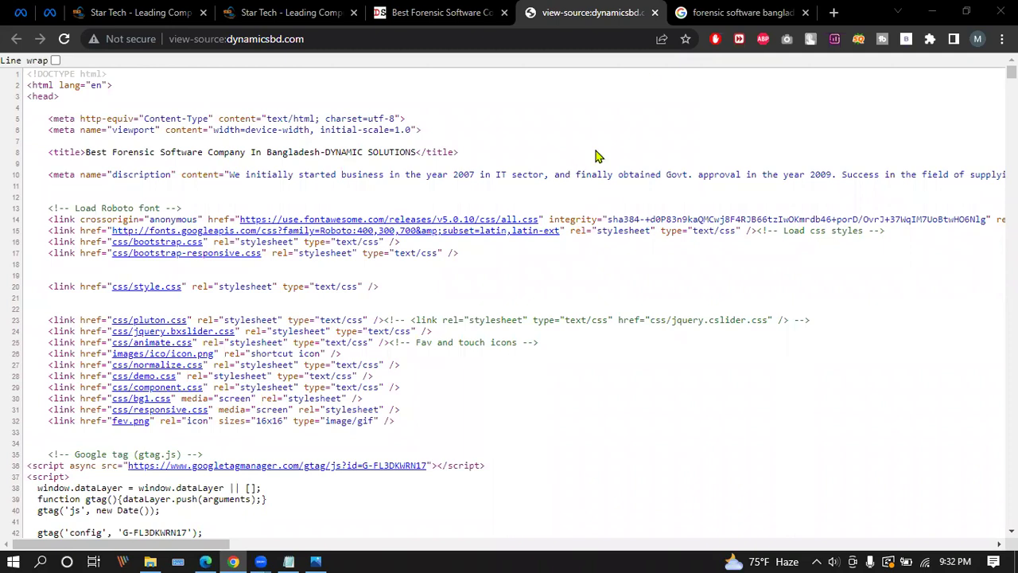
key(ctrl+Tab)
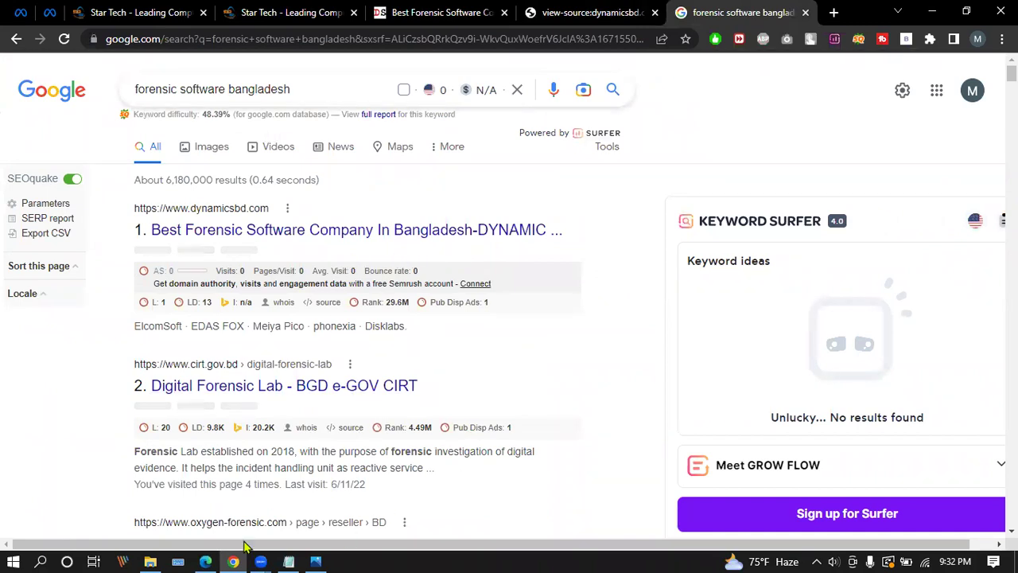
Search Bing in a new Edge tab for 'forensic software bangladesh', copied from Chrome's results.
key(alt+Tab)
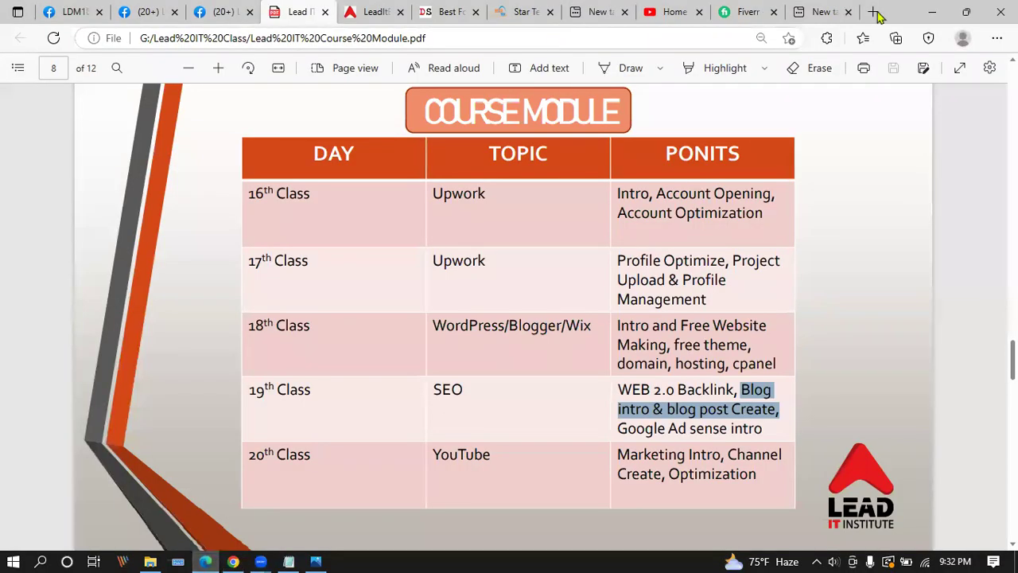
click(875, 13)
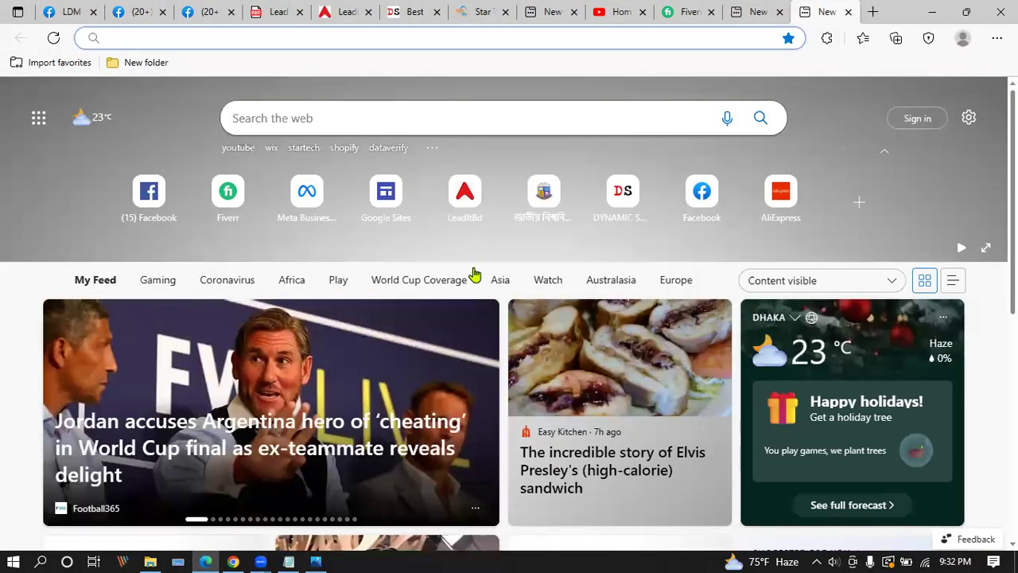
click(233, 561)
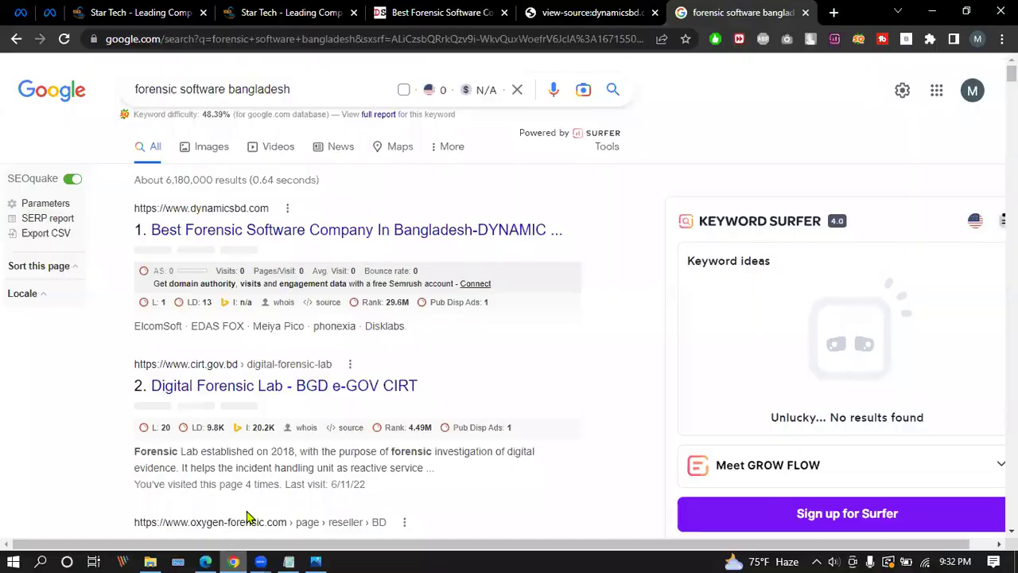
drag(316, 89, 119, 101)
key(ctrl+c)
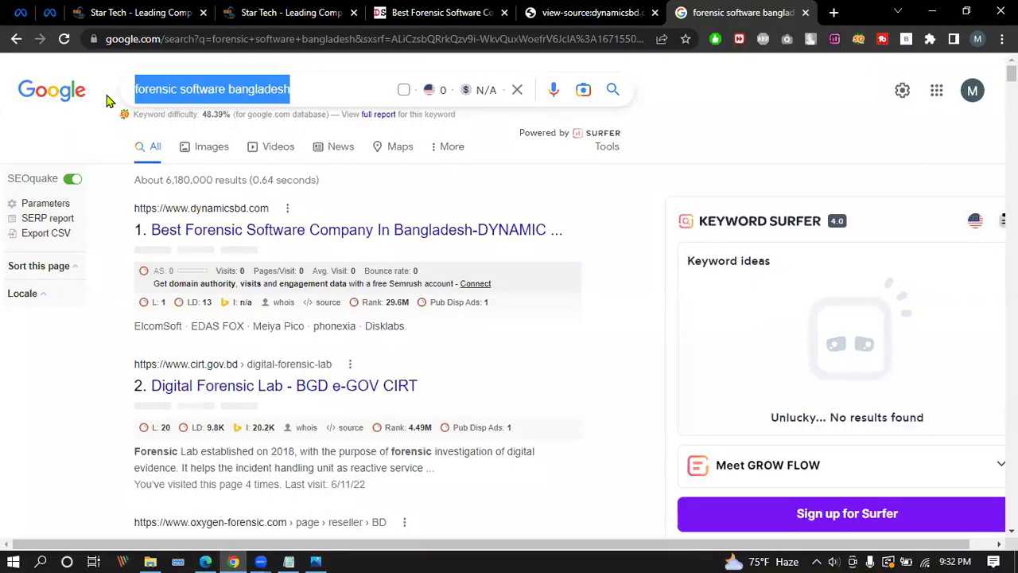
click(205, 562)
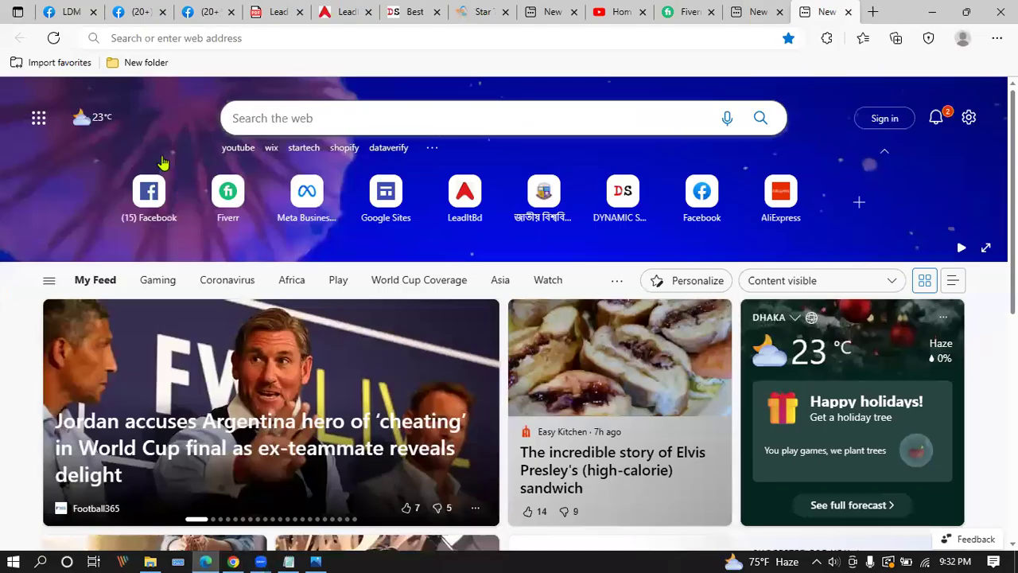
click(278, 111)
key(ctrl+v)
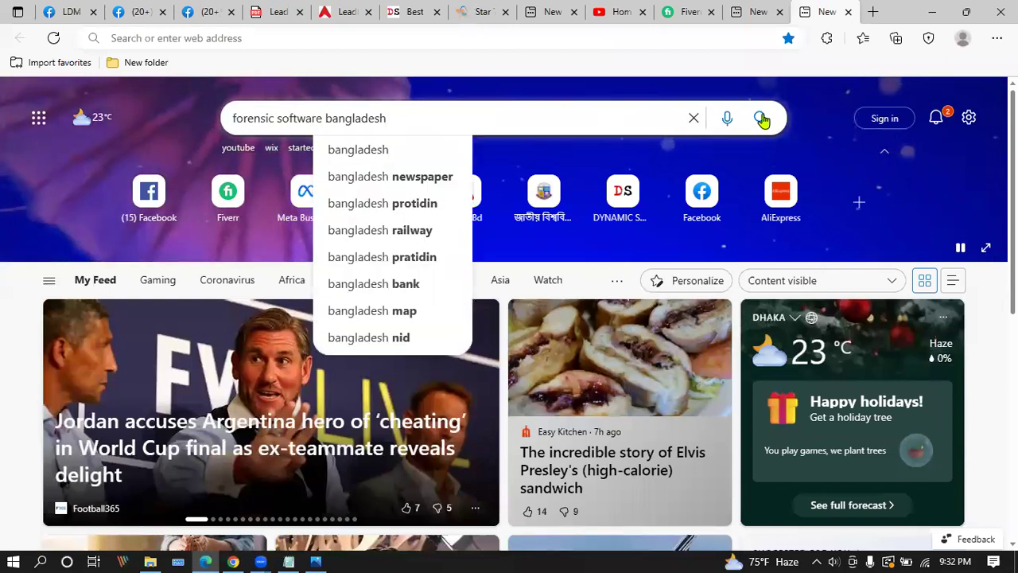
click(762, 118)
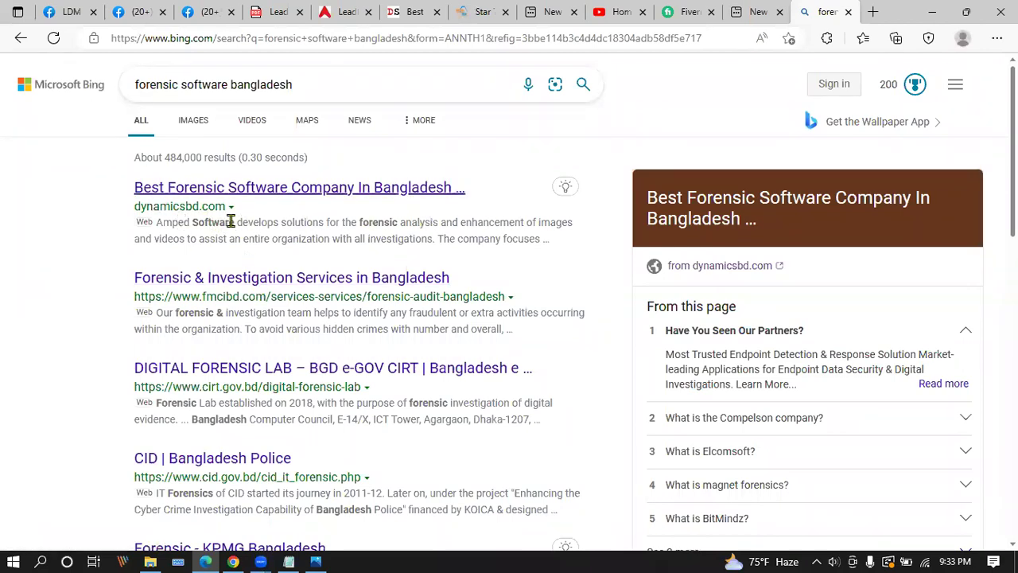
Highlight dynamicsbd.com's first-ranked Bing title and description, then return to Chrome.
drag(158, 222, 540, 256)
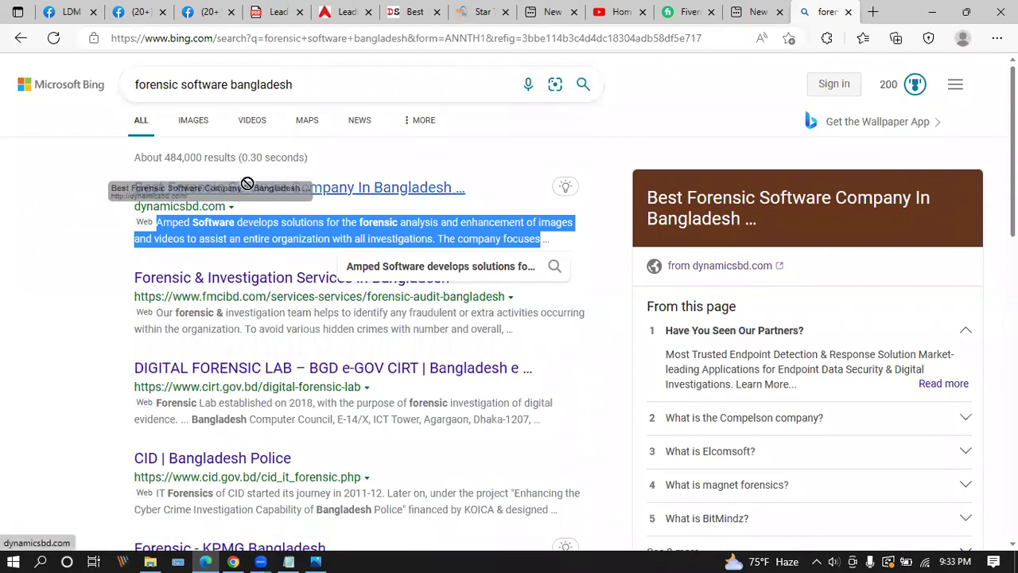
click(89, 193)
drag(127, 188, 465, 186)
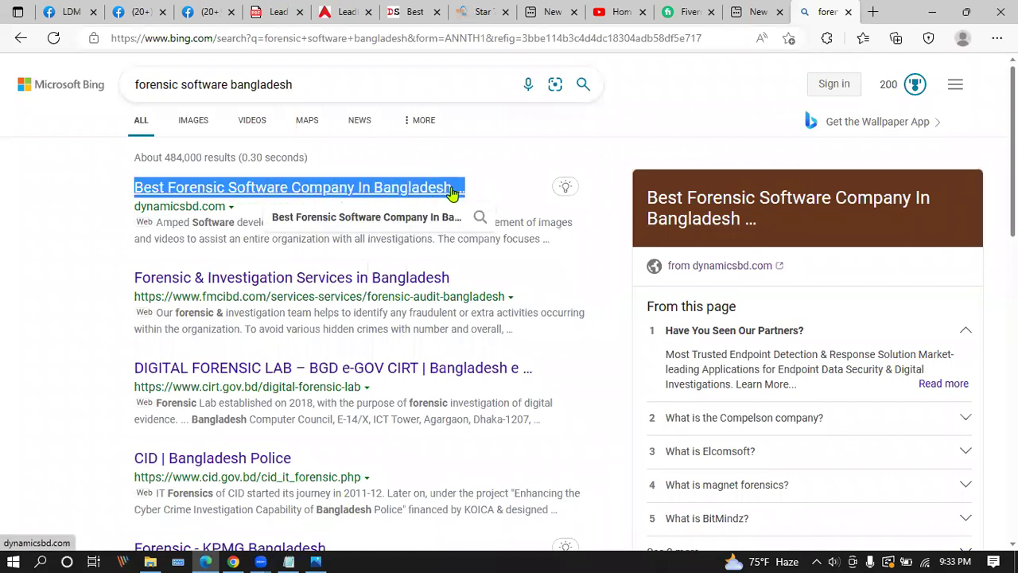
click(448, 149)
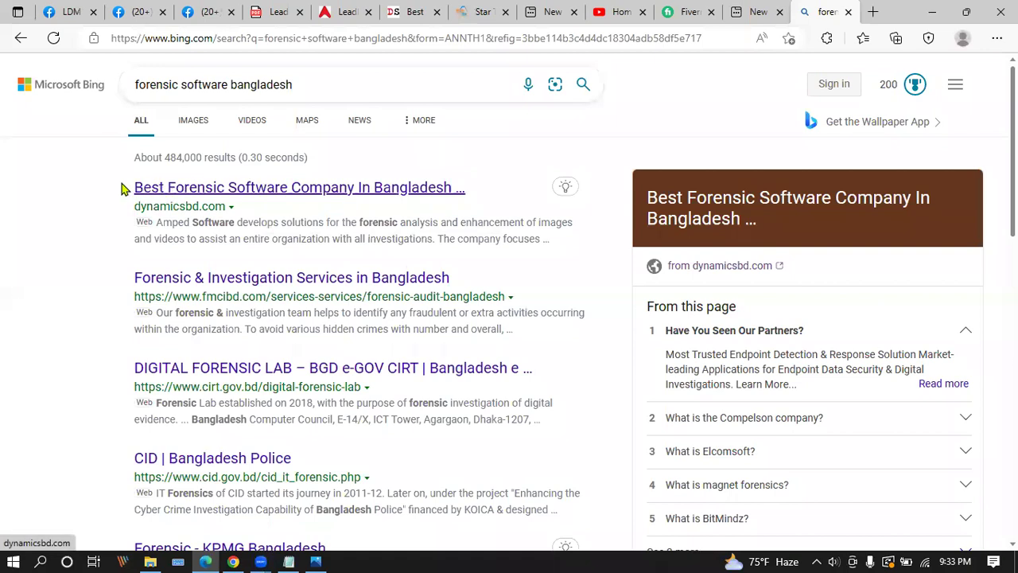
drag(139, 187, 493, 200)
click(465, 159)
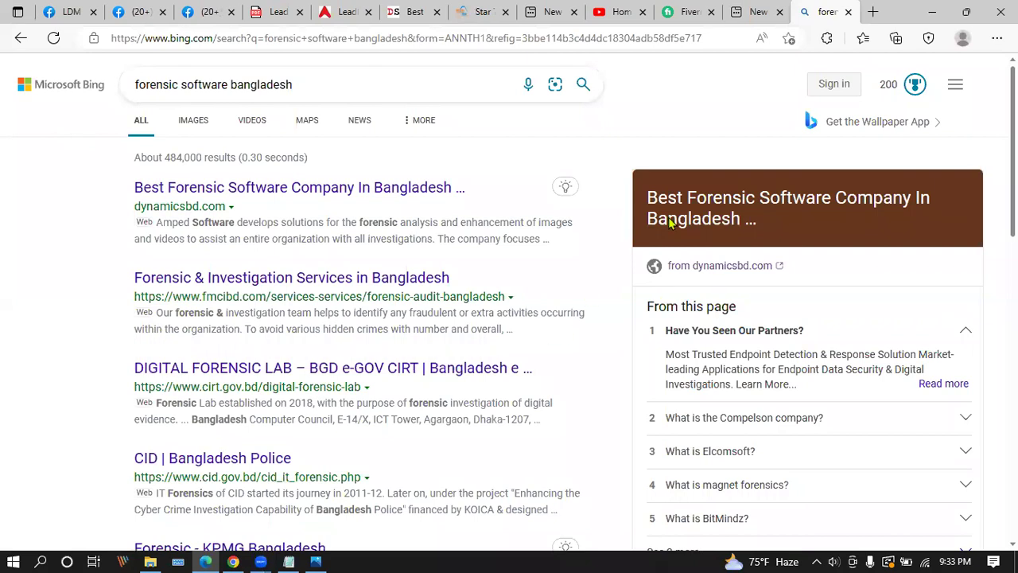
click(233, 562)
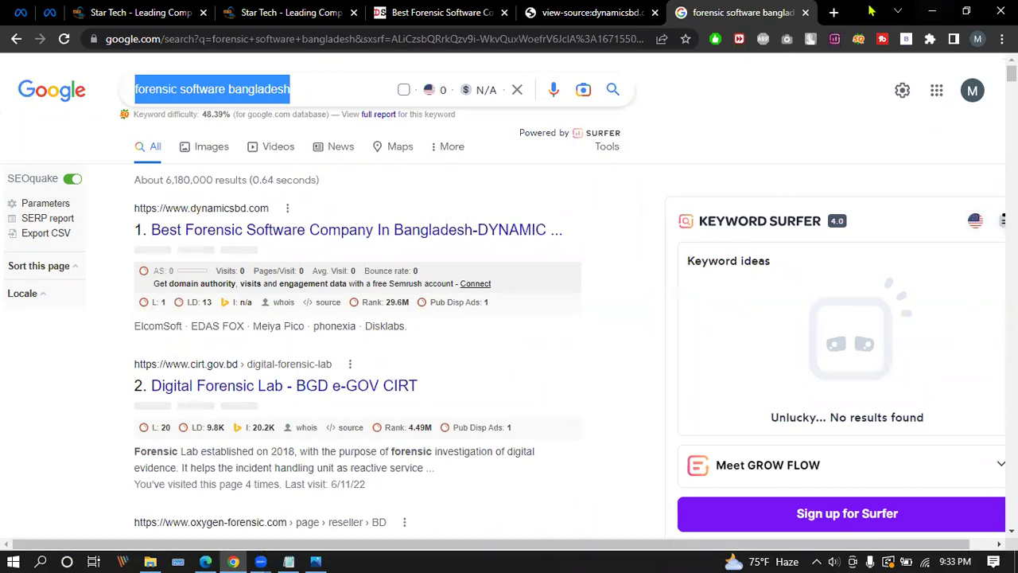
Open Ask.com in a new tab by searching Google for 'ask'.
key(ctrl+t)
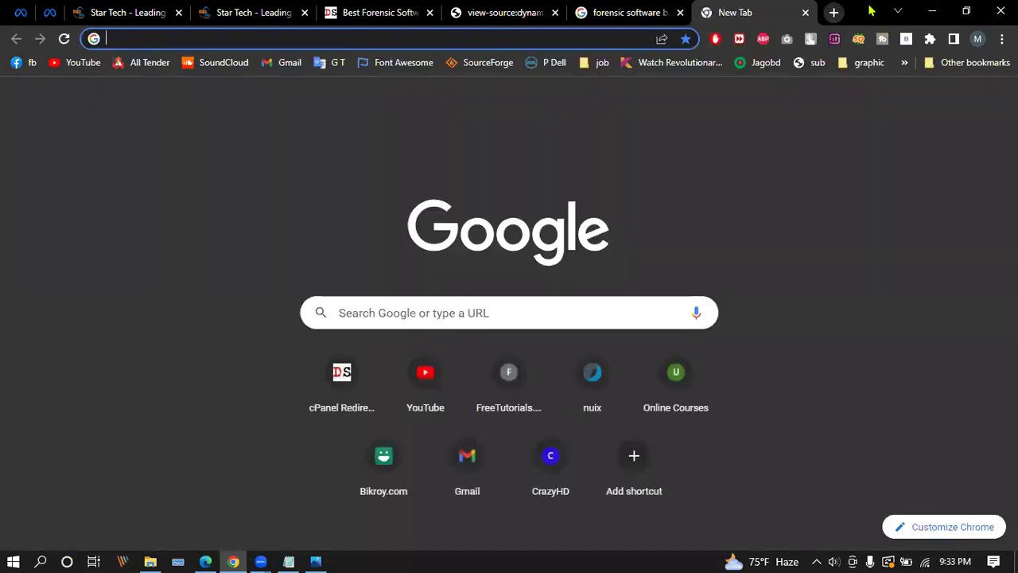
text(ask)
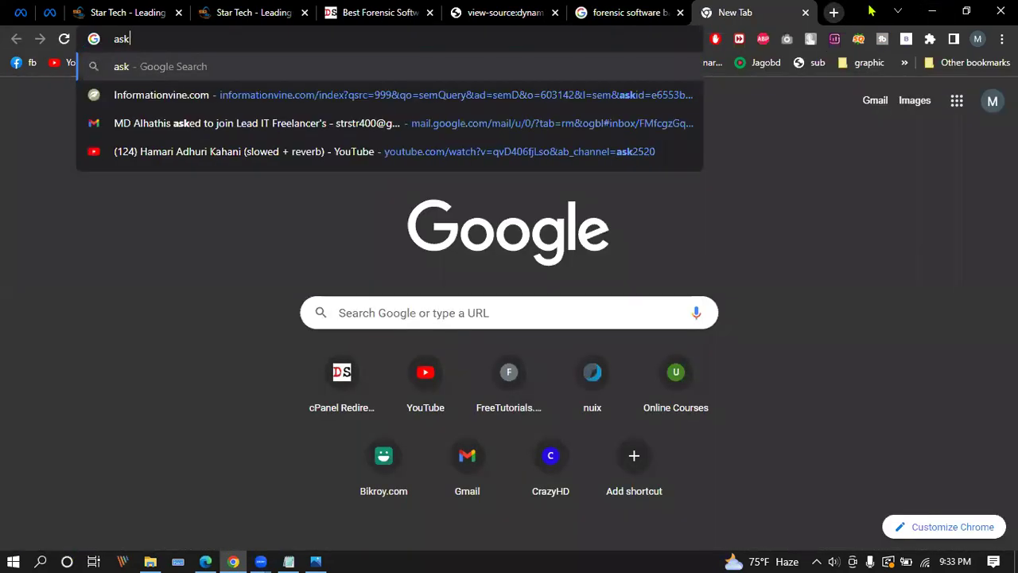
key(Return)
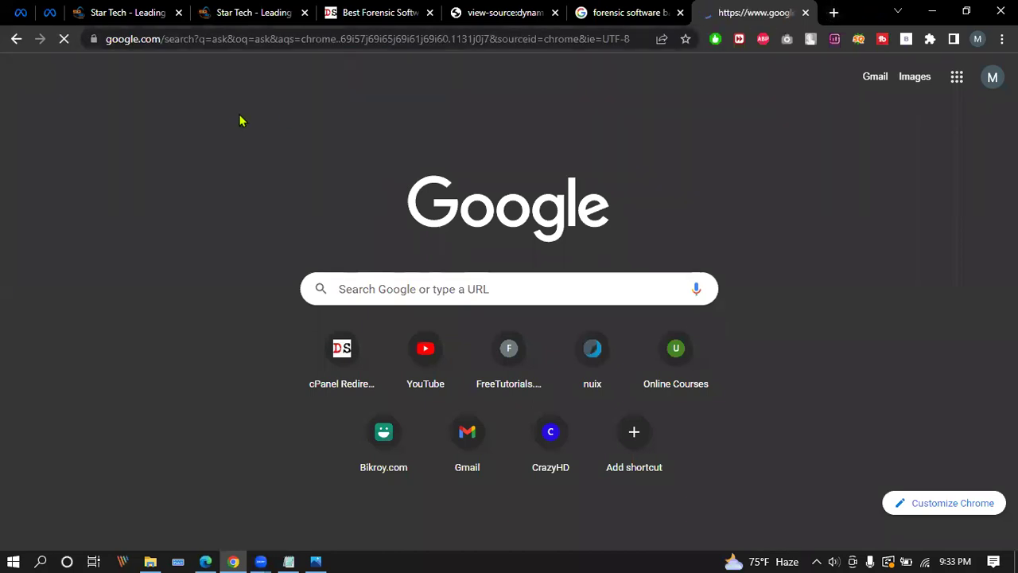
scroll(209, 239, down, 2)
scroll(219, 318, down, 2)
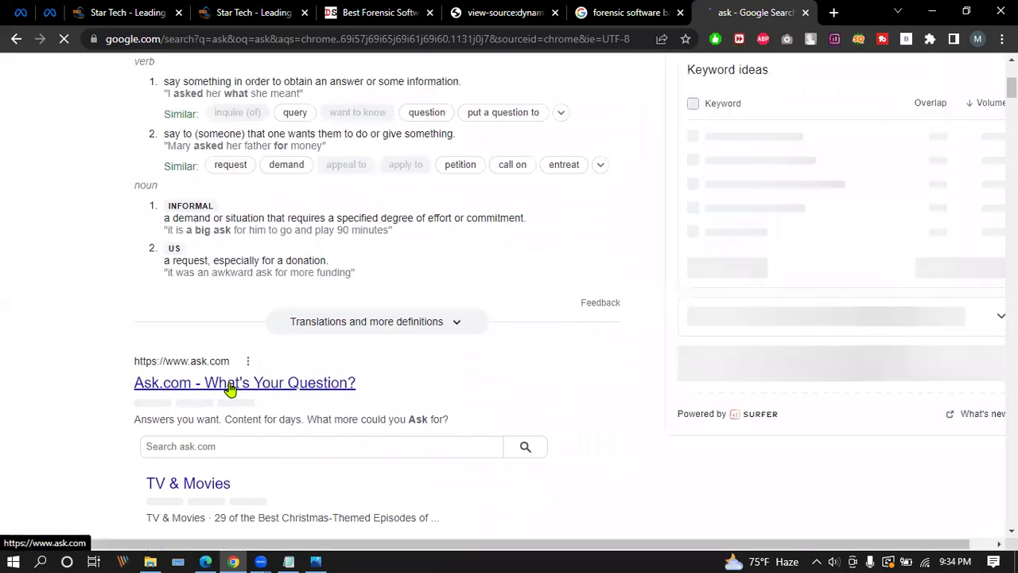
click(228, 385)
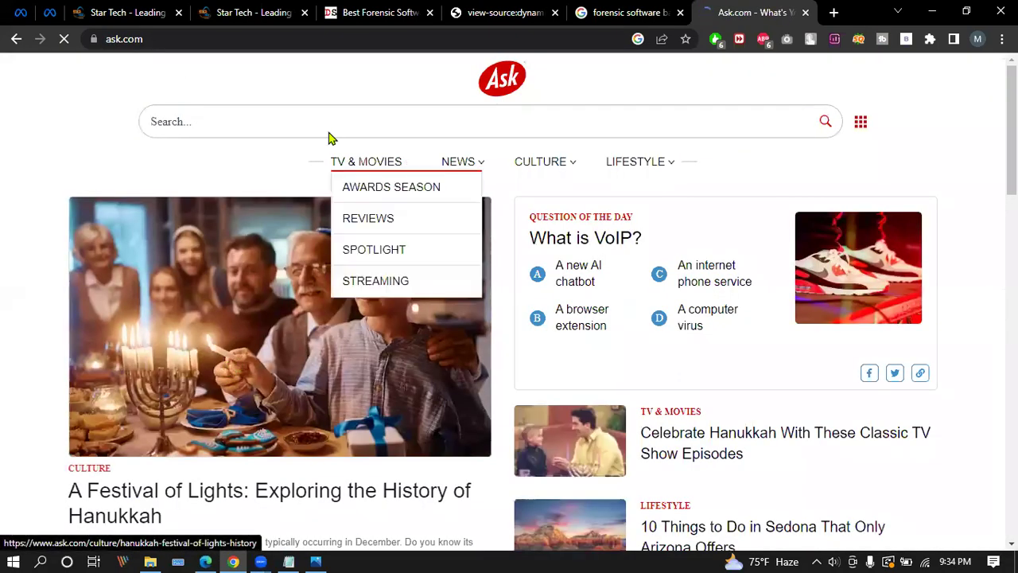
Search Ask for 'forensic software bangladesh' and scroll through its results.
click(321, 121)
key(ctrl+v)
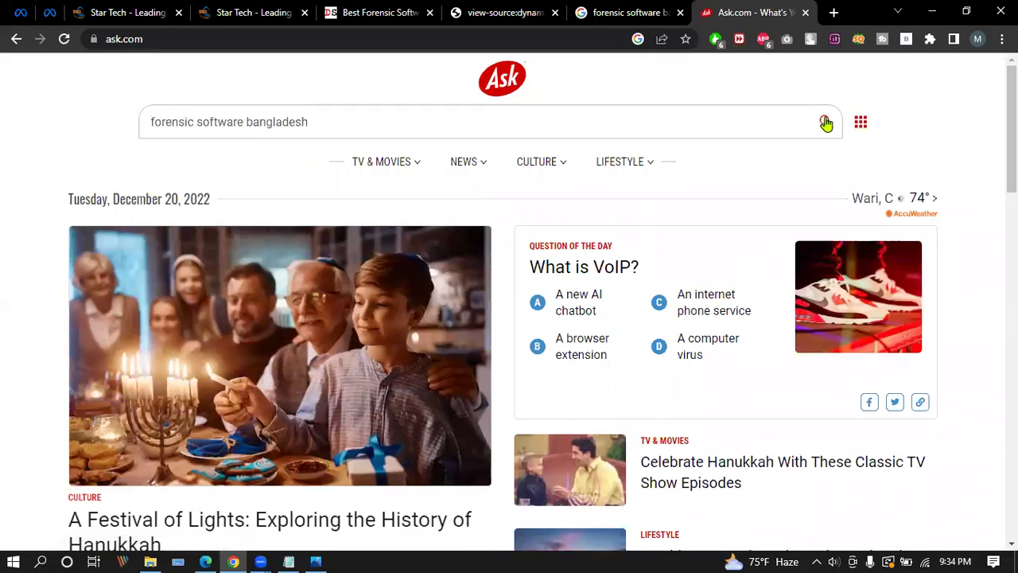
click(826, 121)
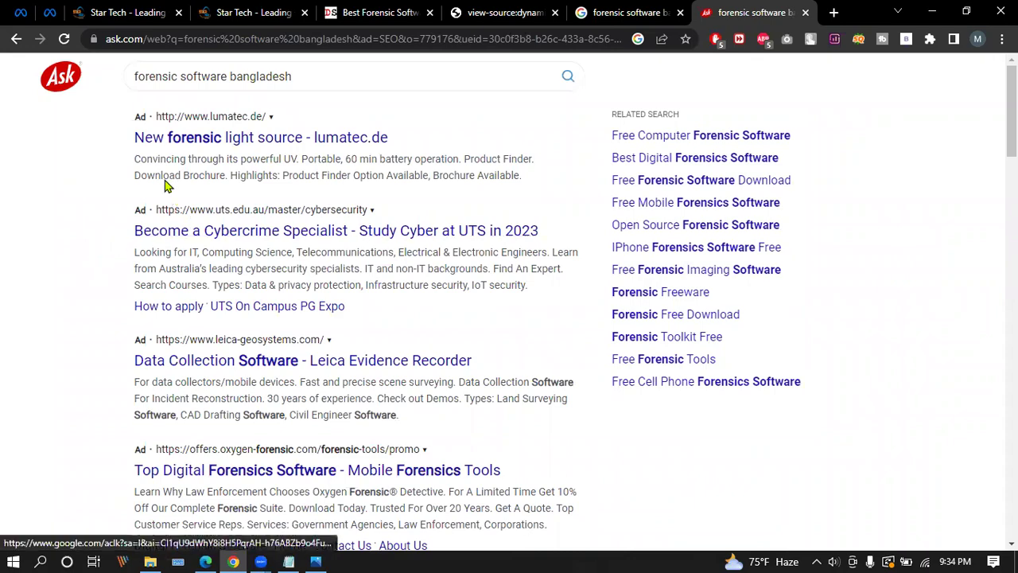
scroll(230, 151, down, 3)
scroll(229, 153, down, 6)
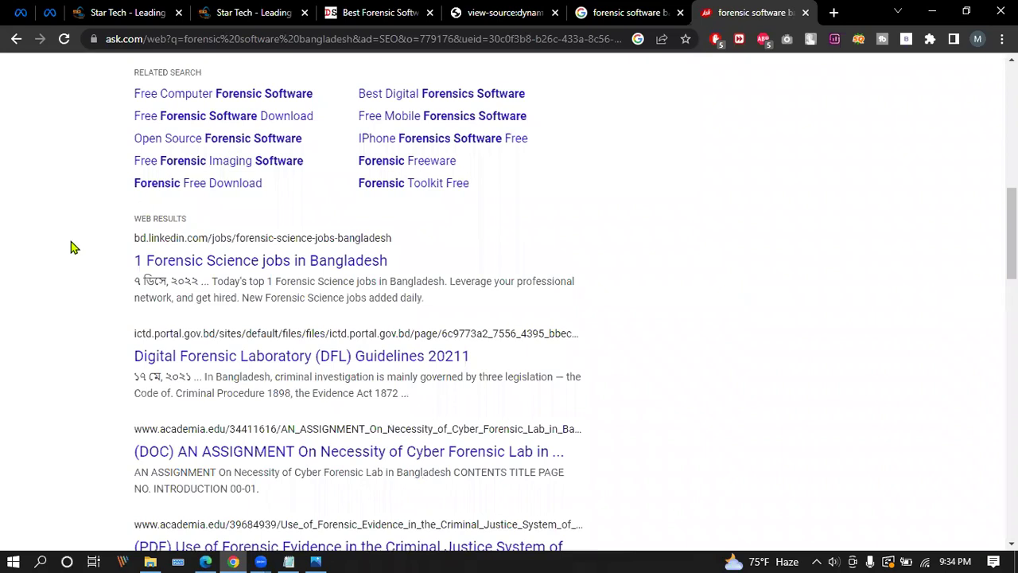
scroll(112, 244, down, 1)
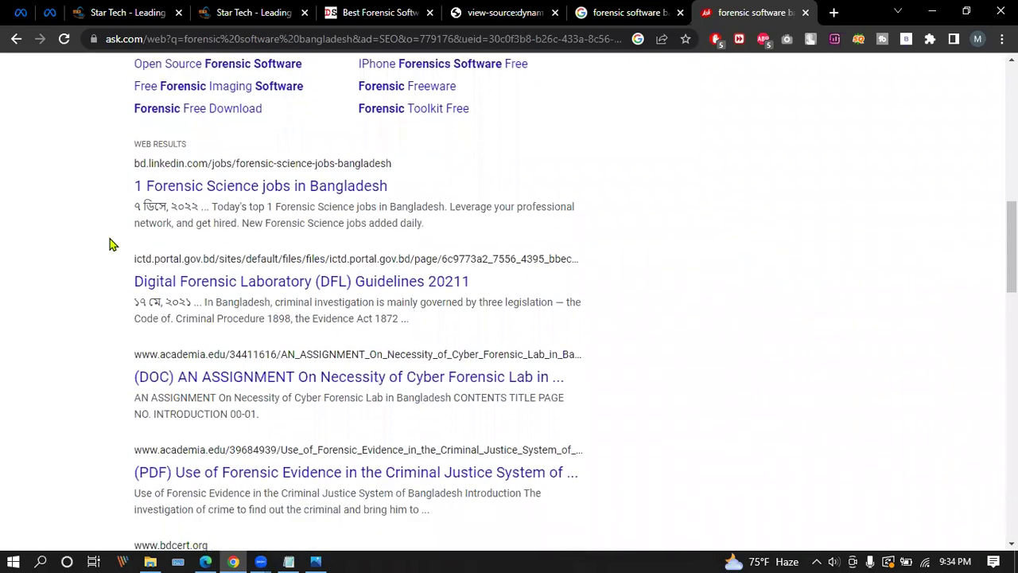
scroll(111, 244, down, 6)
scroll(111, 244, down, 4)
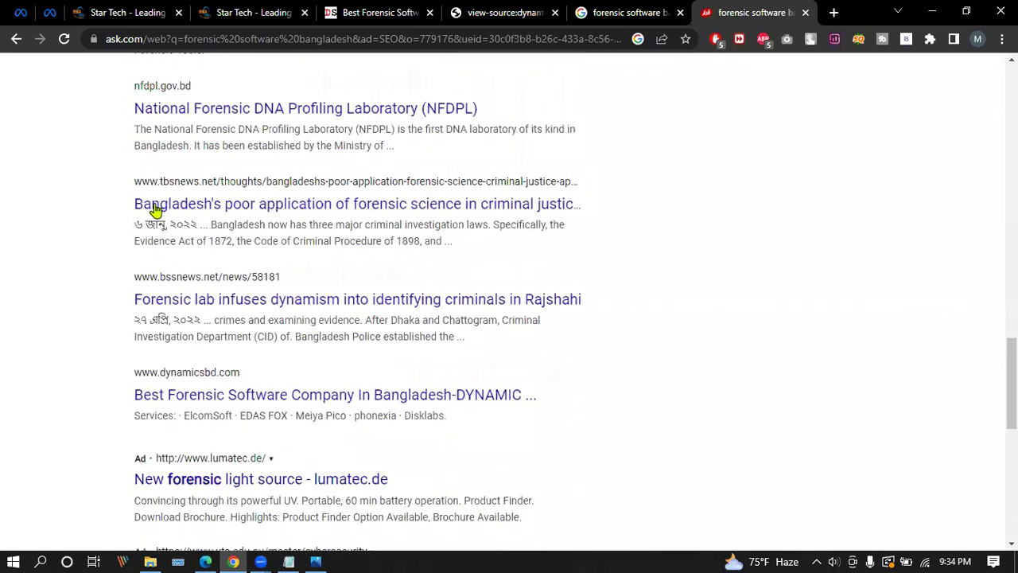
scroll(152, 214, down, 1)
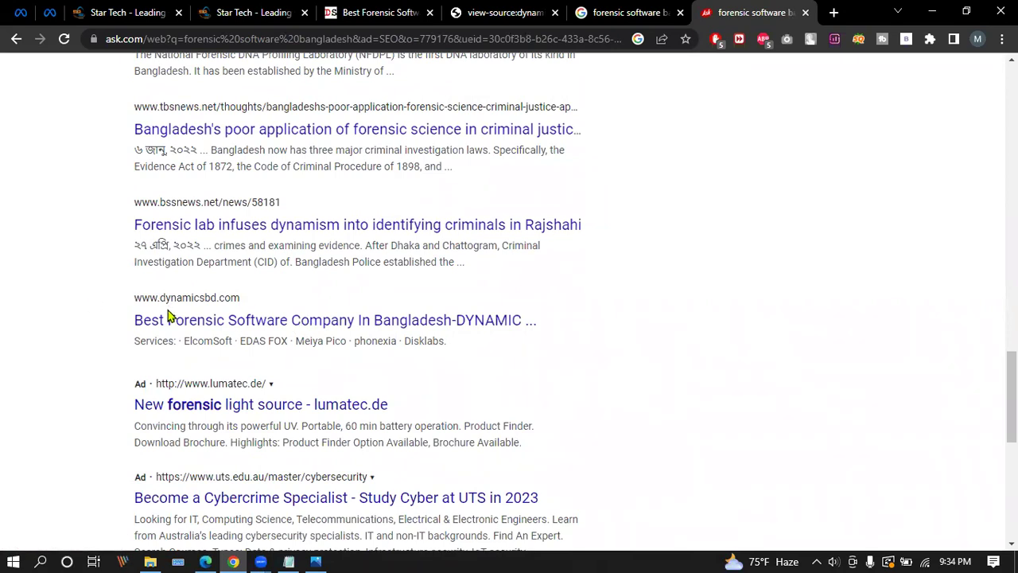
scroll(356, 318, up, 3)
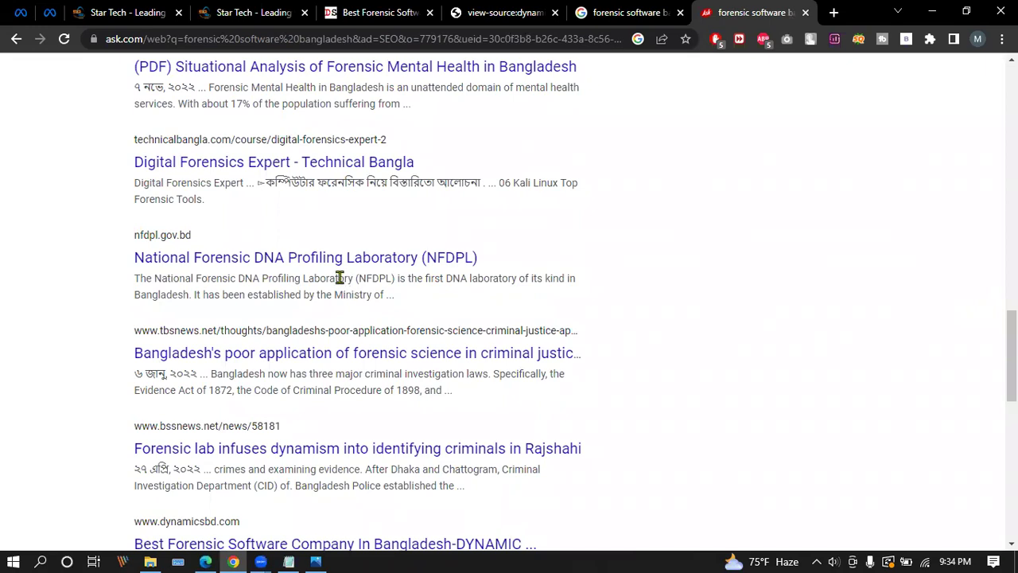
scroll(305, 253, up, 2)
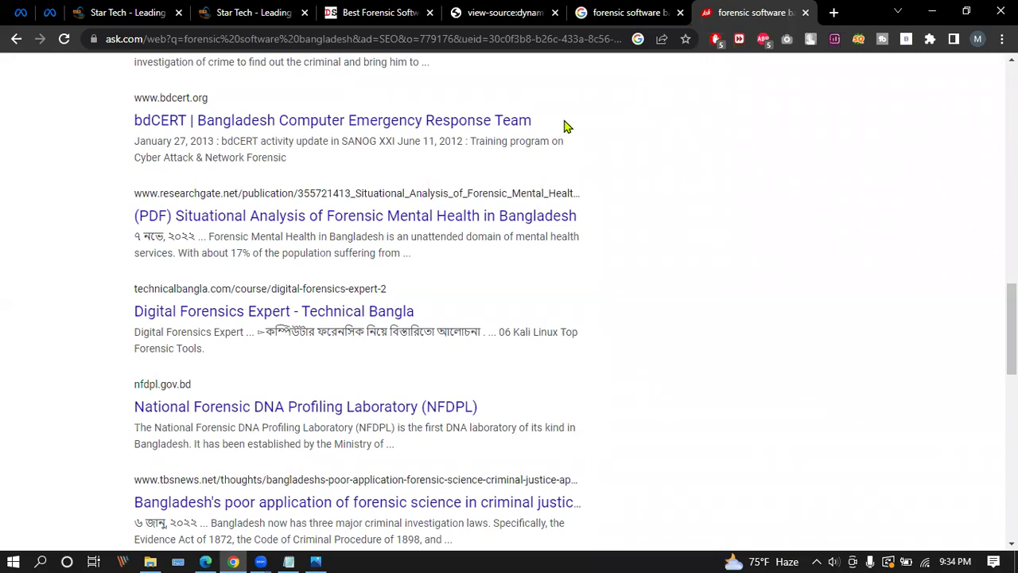
Open DuckDuckGo in a new tab by searching Google for 'duck duck go'.
key(ctrl+t)
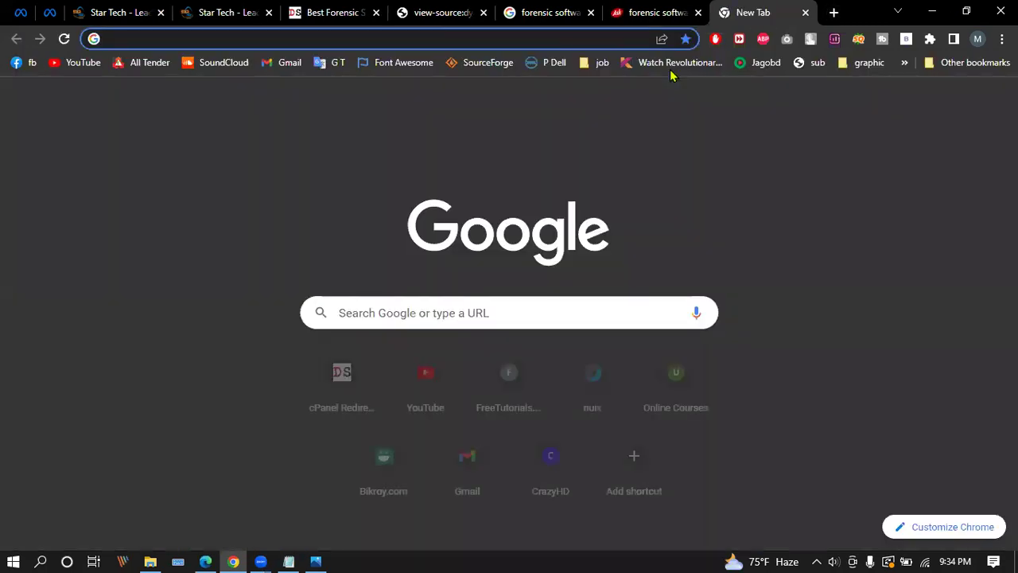
text(duck)
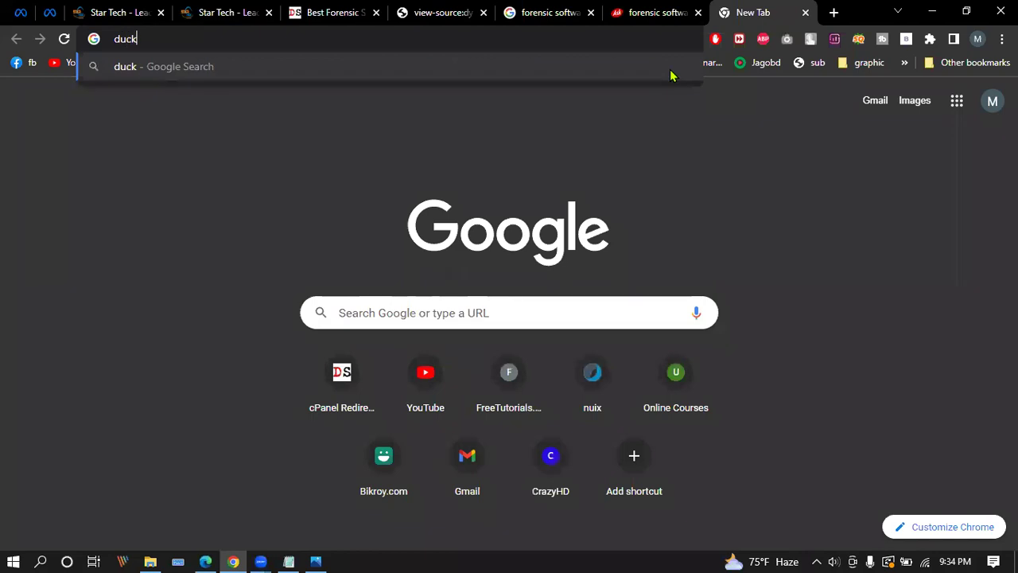
text( duck go)
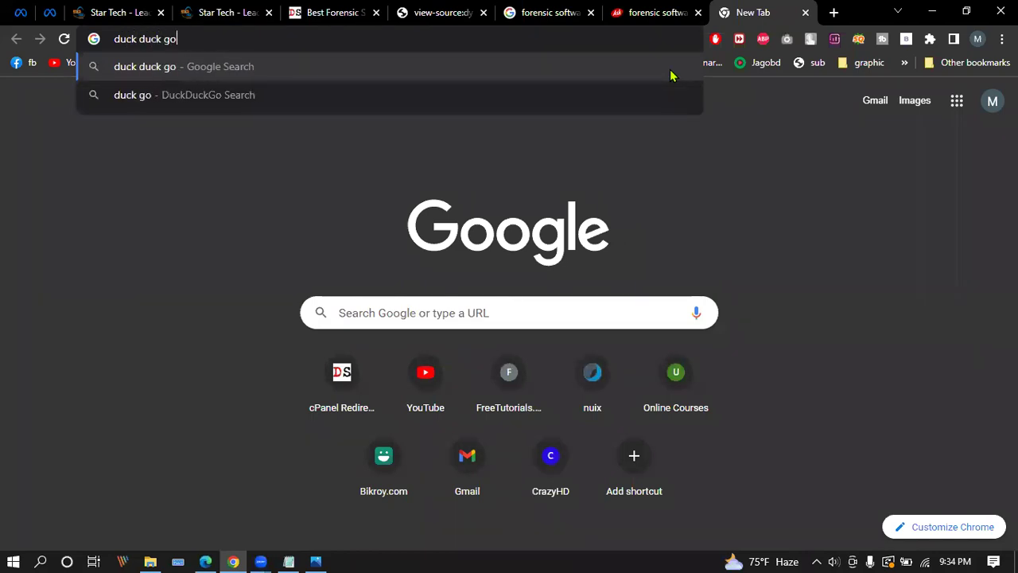
key(Return)
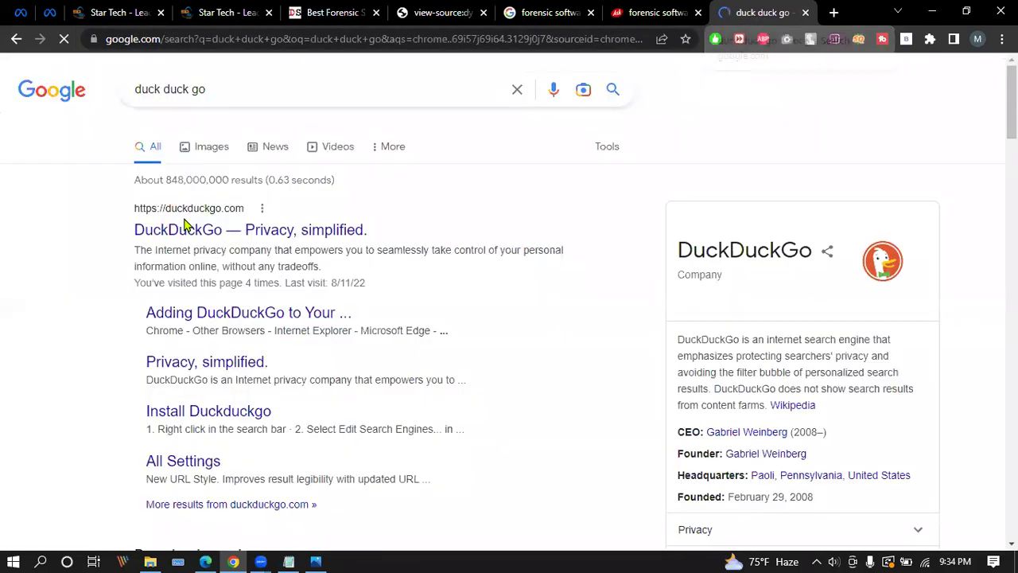
click(183, 210)
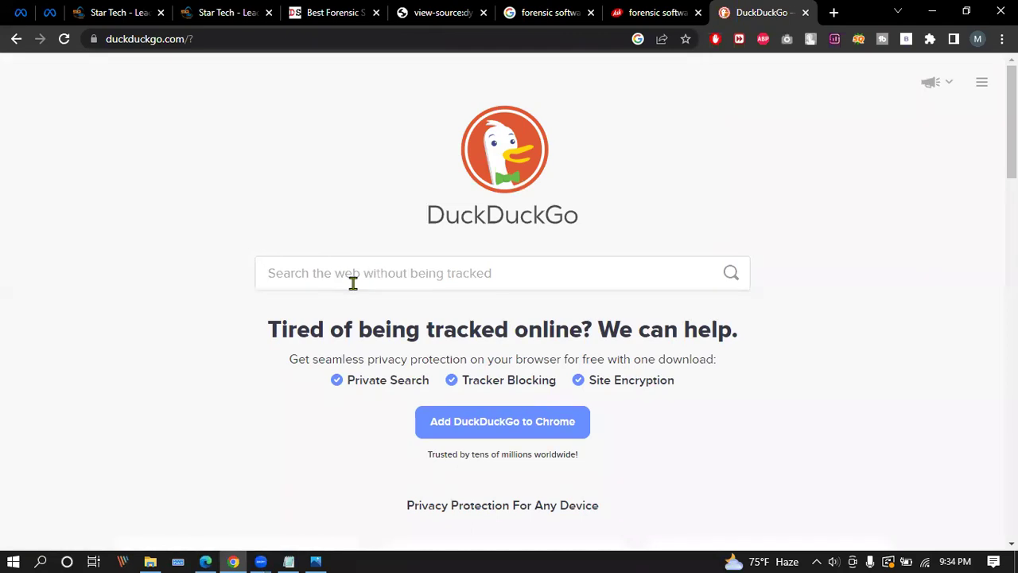
Search DuckDuckGo for 'forensic software bangladesh' and close the privacy promo and clear-cookies cards.
text(forensic software bangladesh)
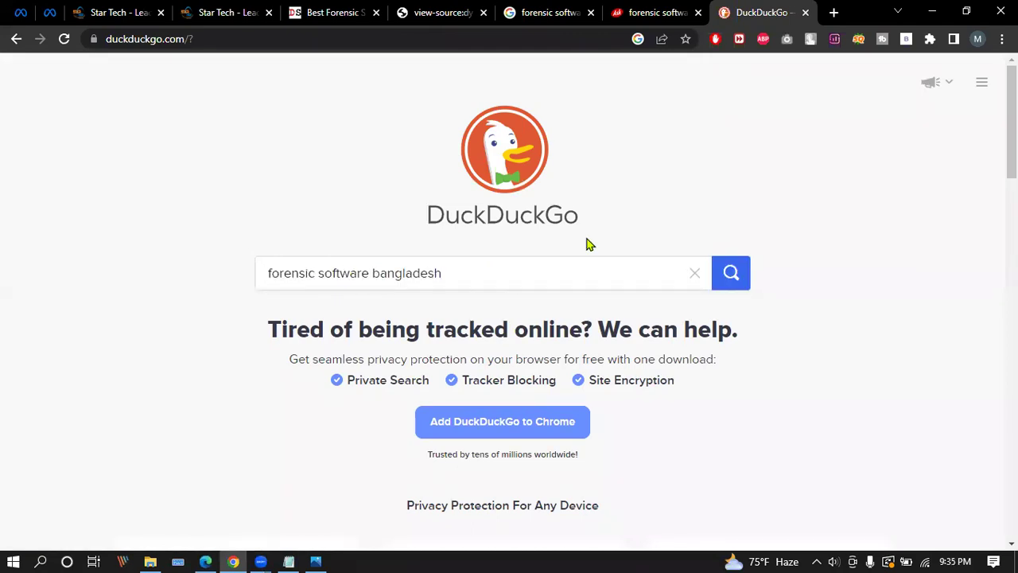
click(731, 273)
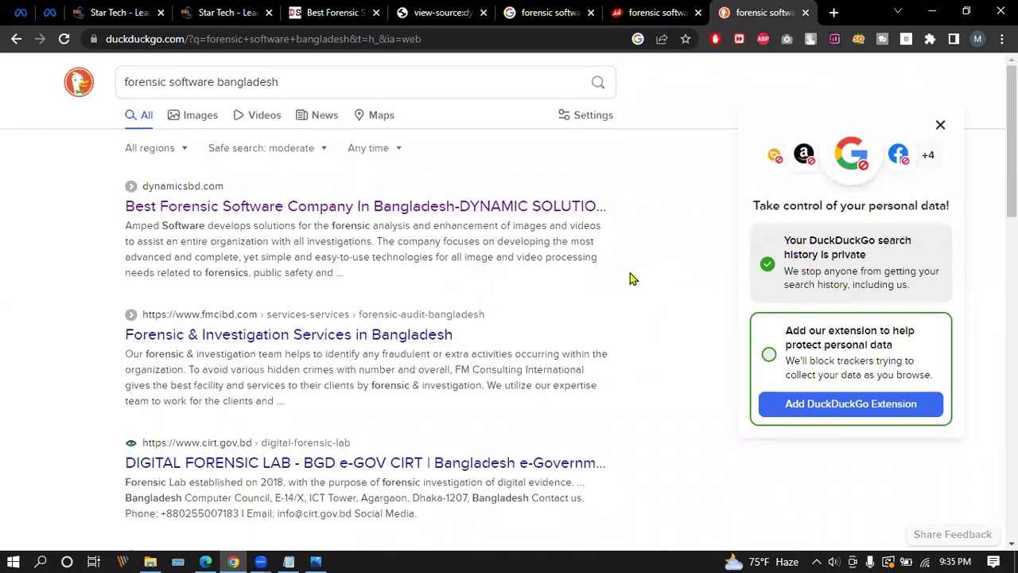
click(941, 125)
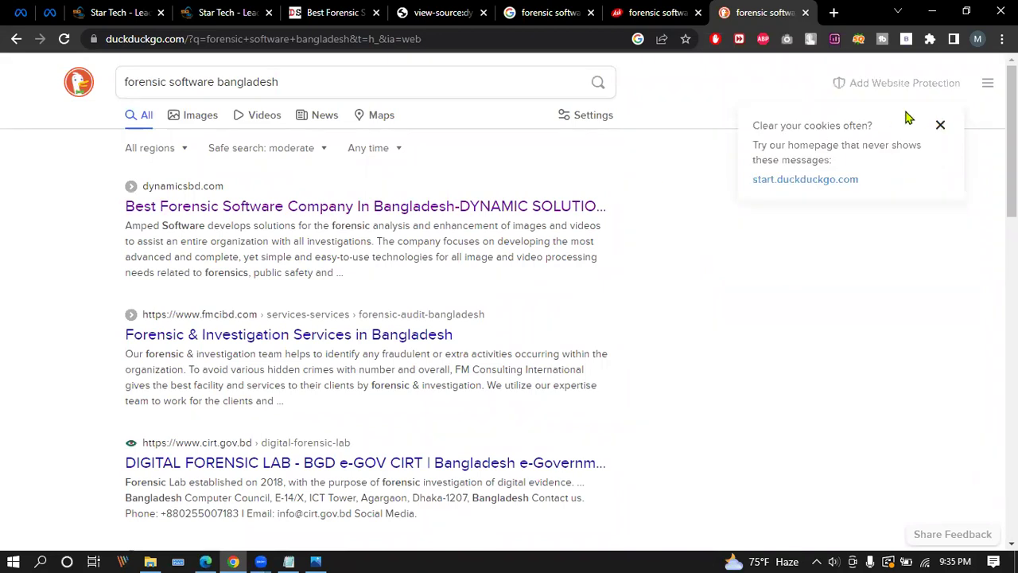
click(941, 127)
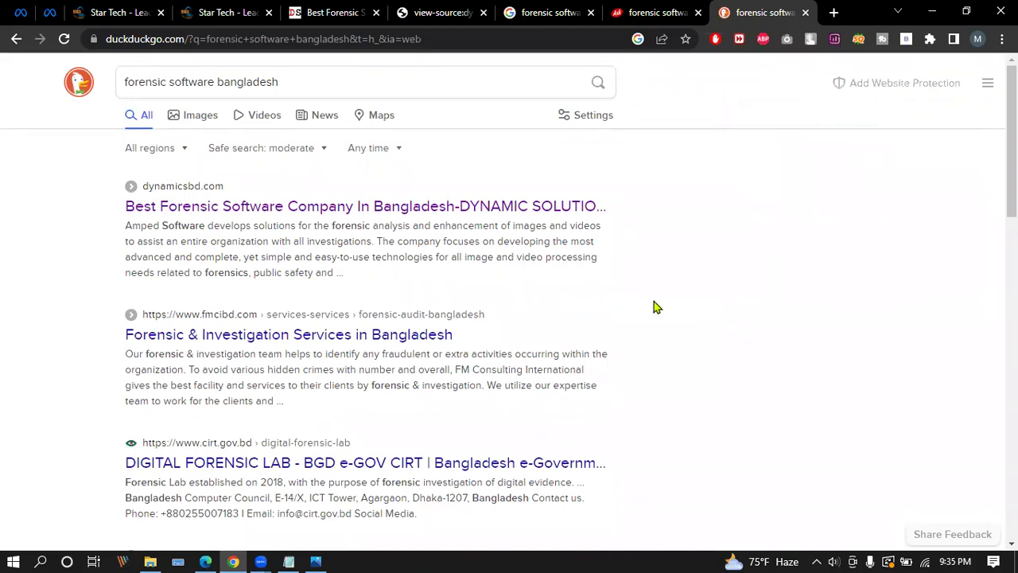
Highlight the first DuckDuckGo result's snippet, then bring the zoom.txt notes back in front.
click(391, 557)
click(288, 561)
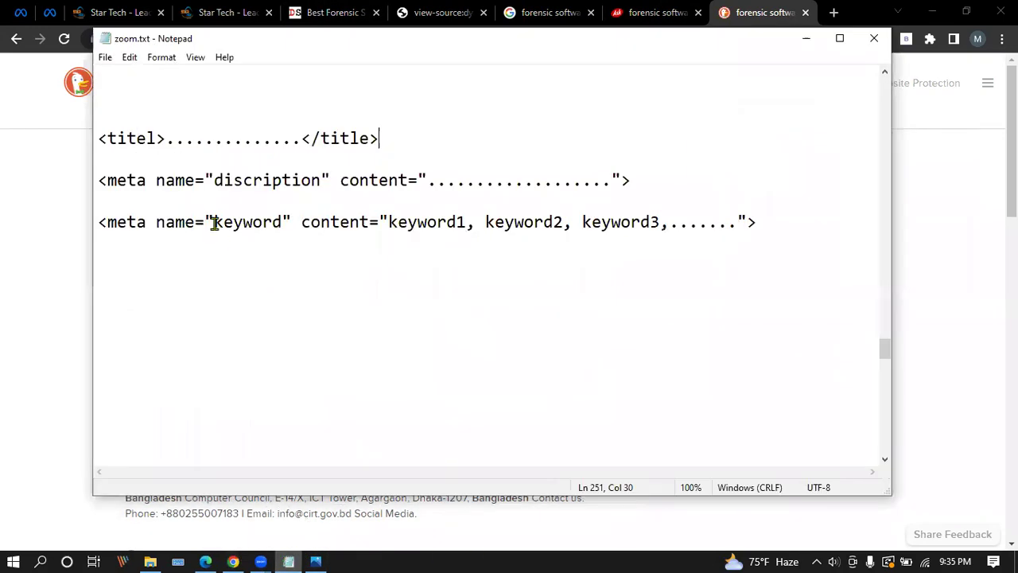
click(806, 39)
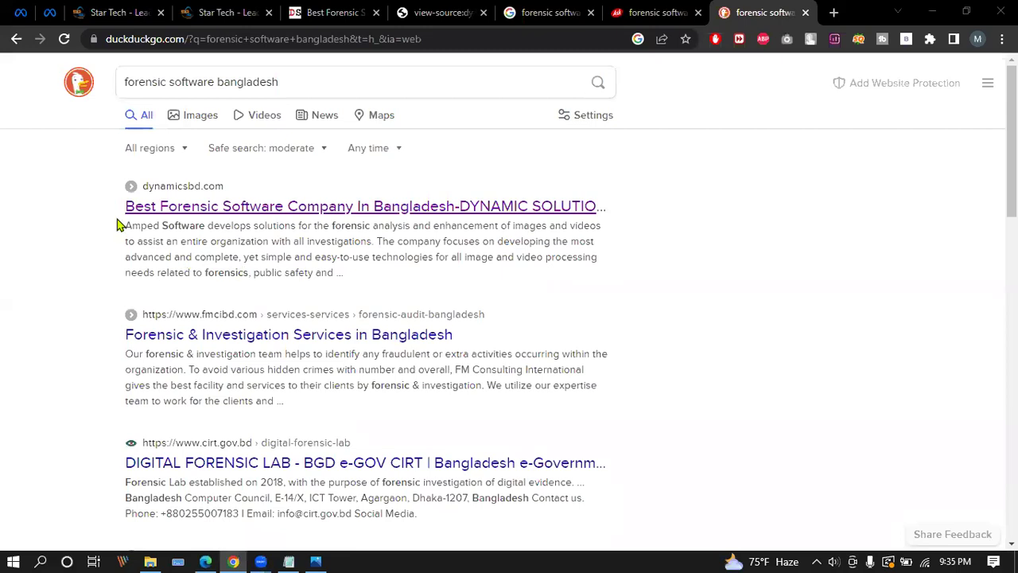
drag(118, 230, 358, 279)
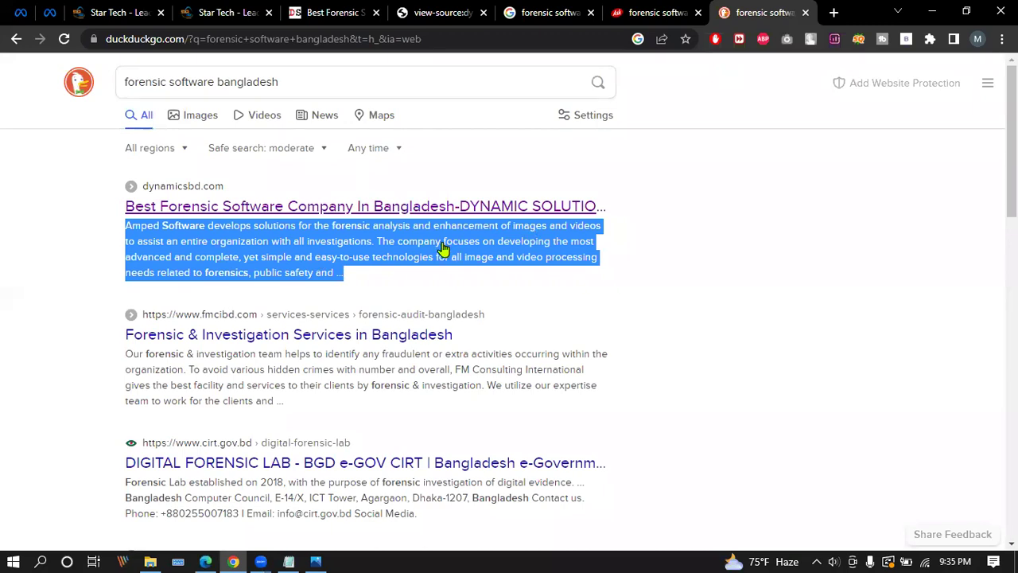
click(118, 14)
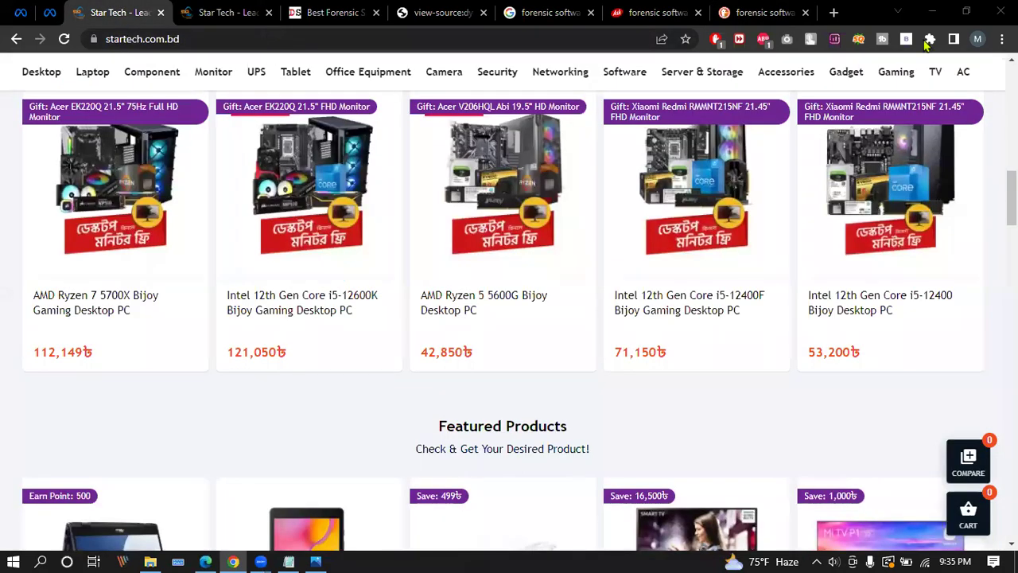
click(744, 12)
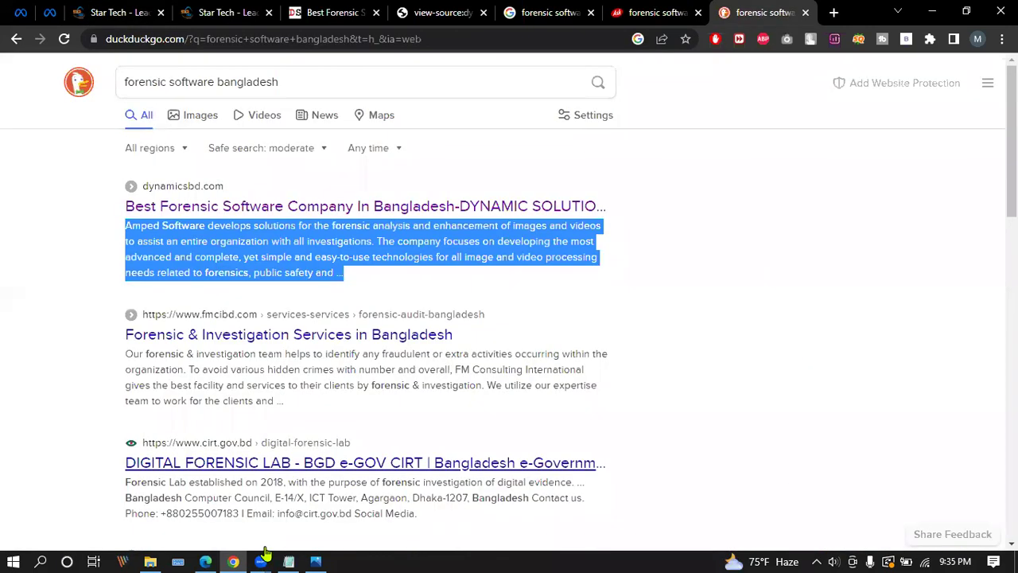
click(290, 560)
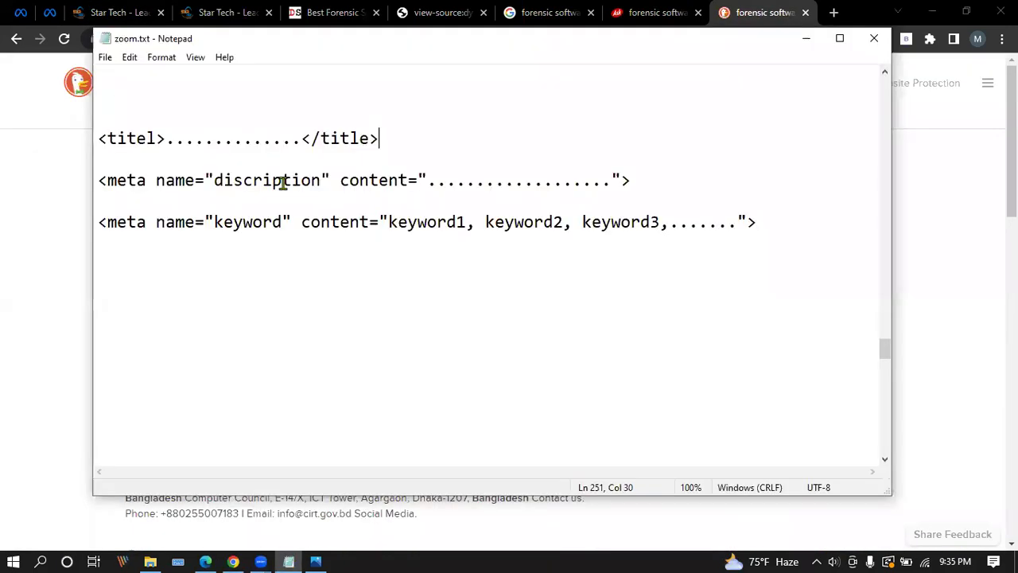
Enclose the title and meta lines between <head> and </head>, with blank lines around them.
click(151, 265)
drag(99, 138, 739, 225)
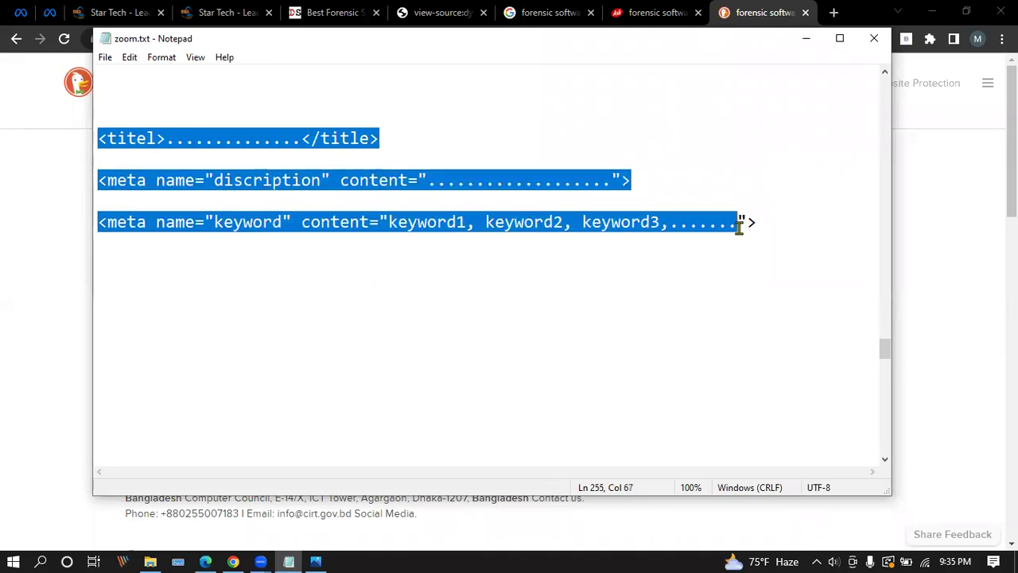
click(115, 97)
text(<>)
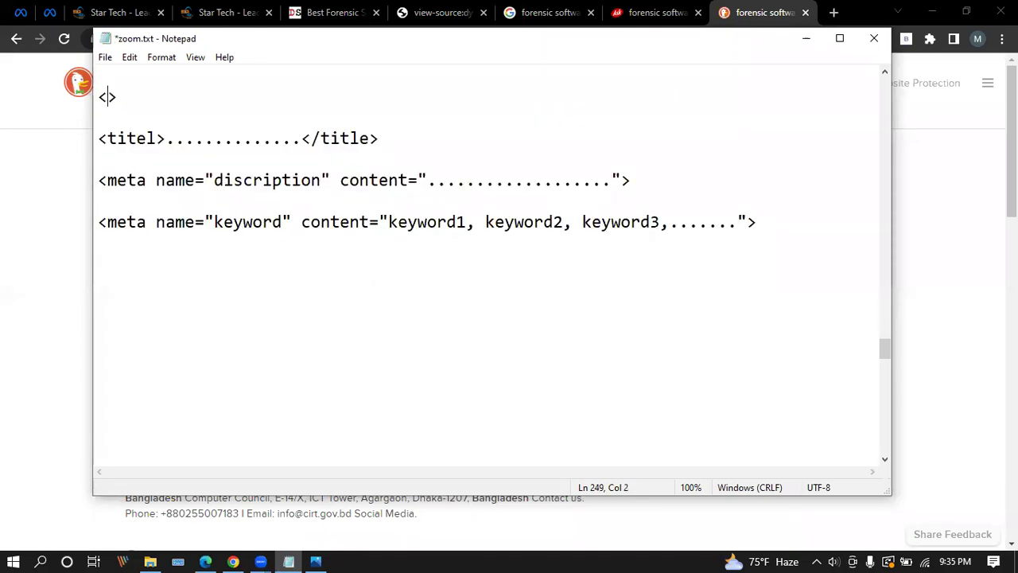
text(head)
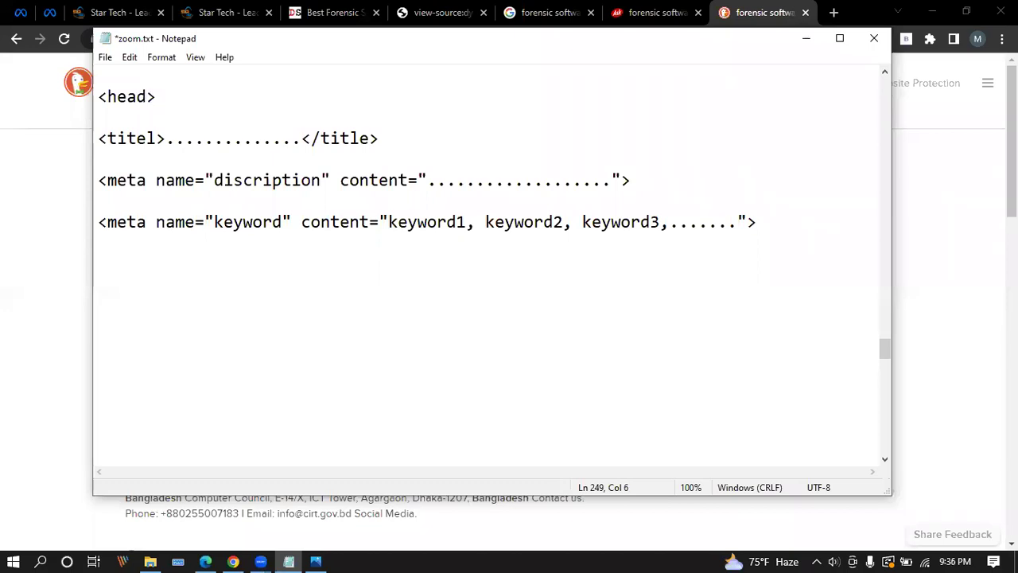
click(124, 254)
text(<>)
text(/)
text(head>)
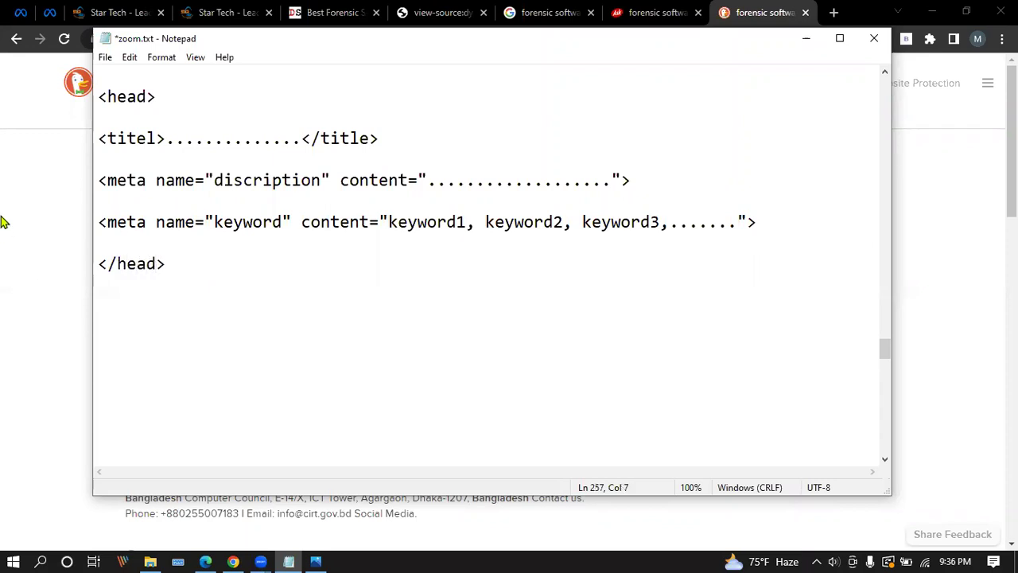
click(160, 109)
key(Return)
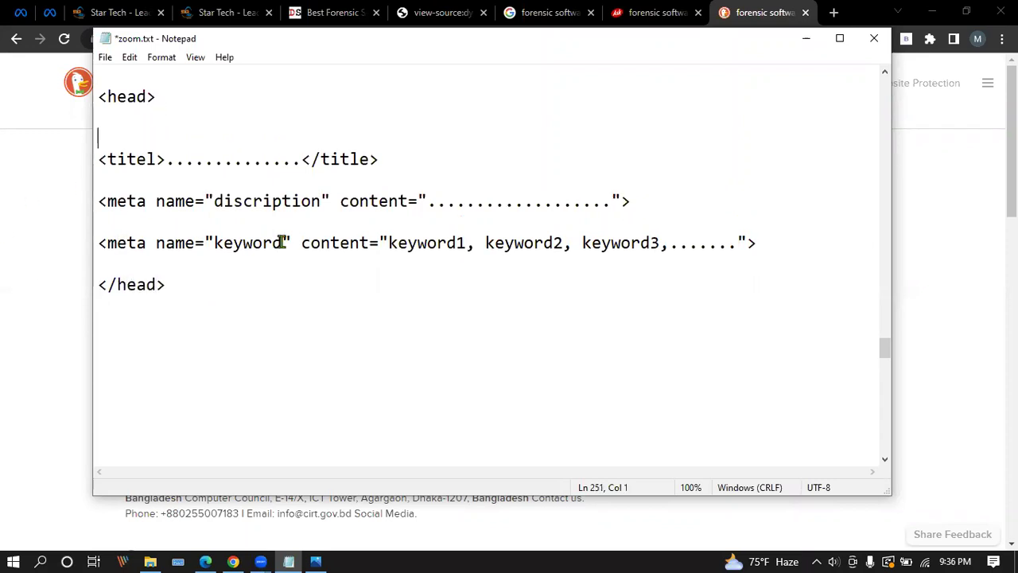
click(204, 265)
key(Return)
key(Return)
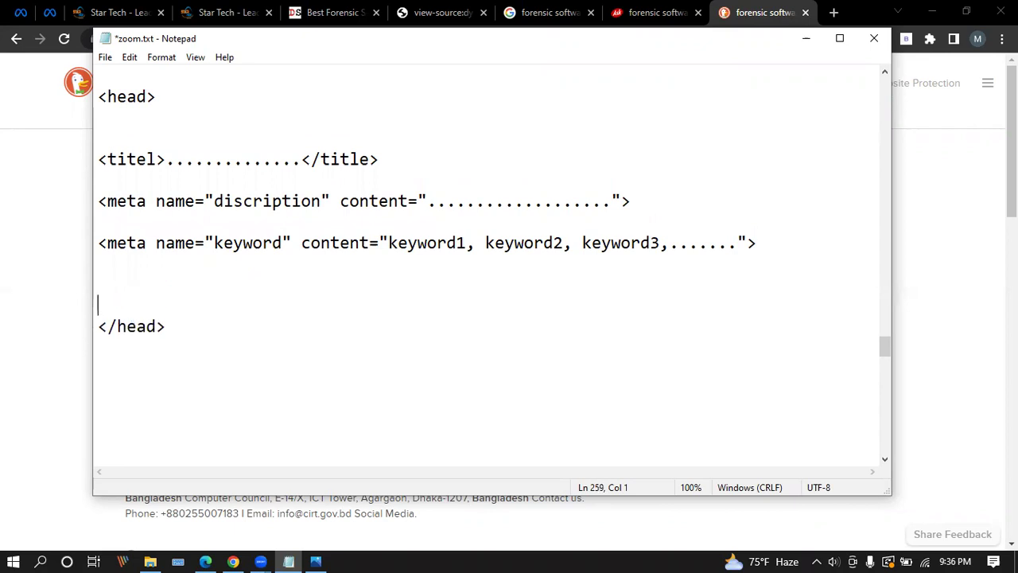
Number the title, description and keyword lines 1), 2) and 3).
drag(98, 158, 772, 259)
click(330, 251)
drag(98, 158, 777, 237)
click(770, 245)
click(96, 160)
text(1))
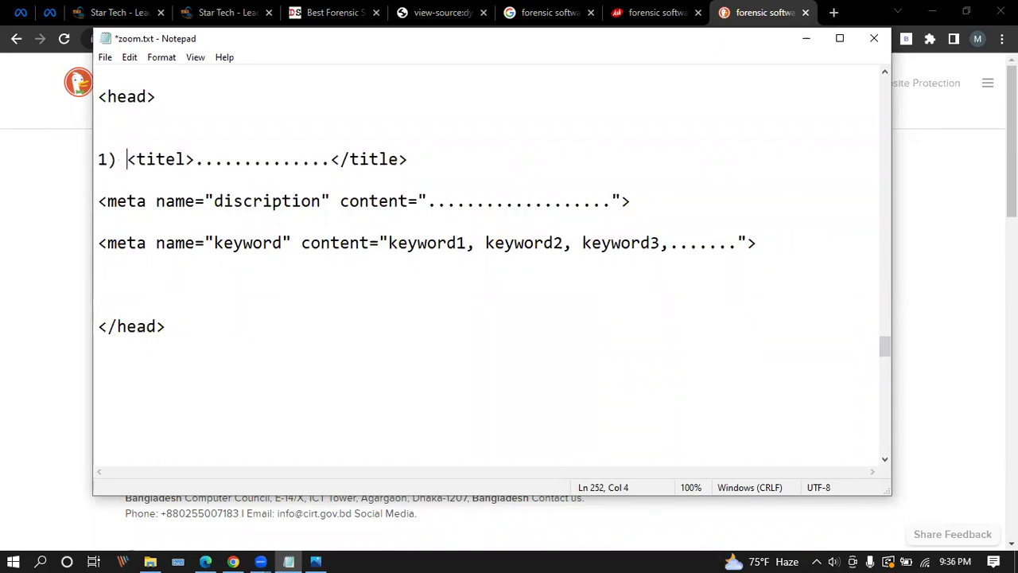
key(Down)
text(2))
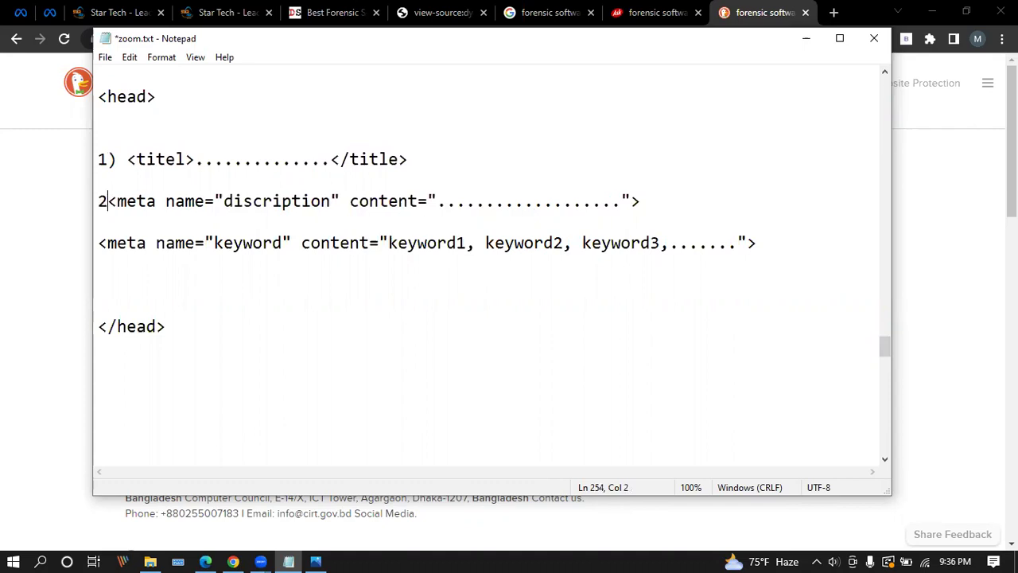
click(100, 243)
text(3))
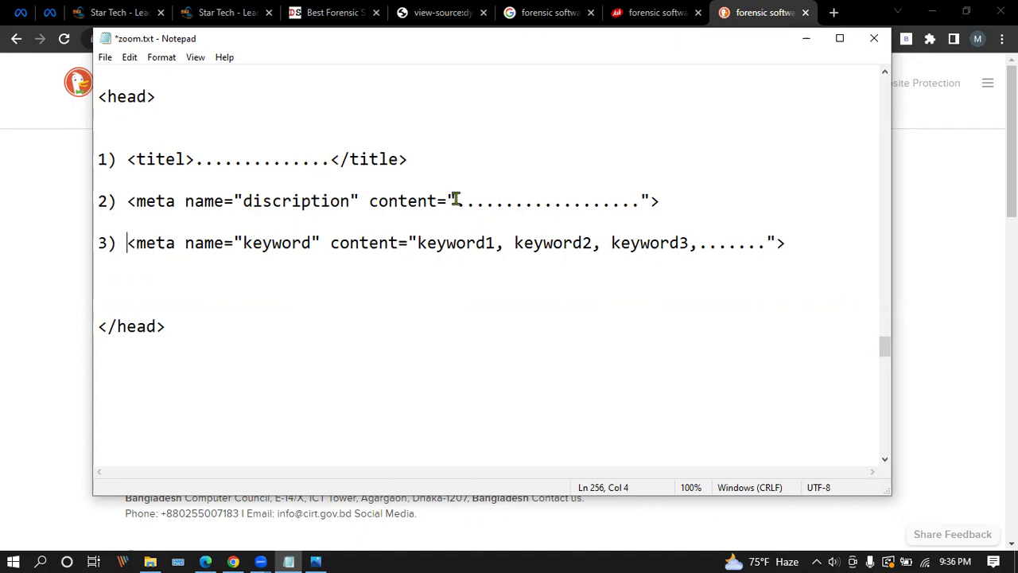
Save zoom.txt and set Notepad aside to view the search results.
click(105, 58)
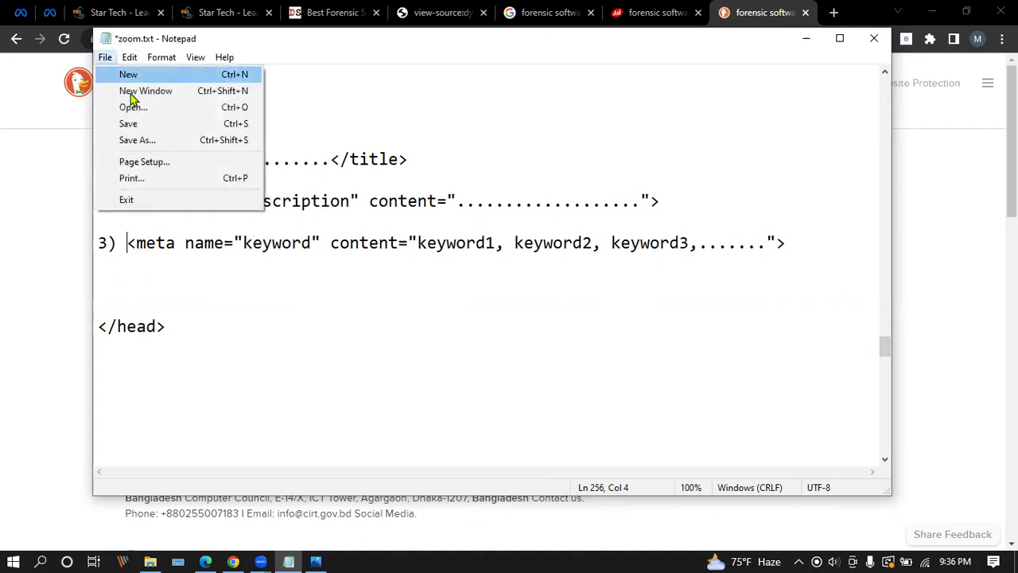
click(143, 124)
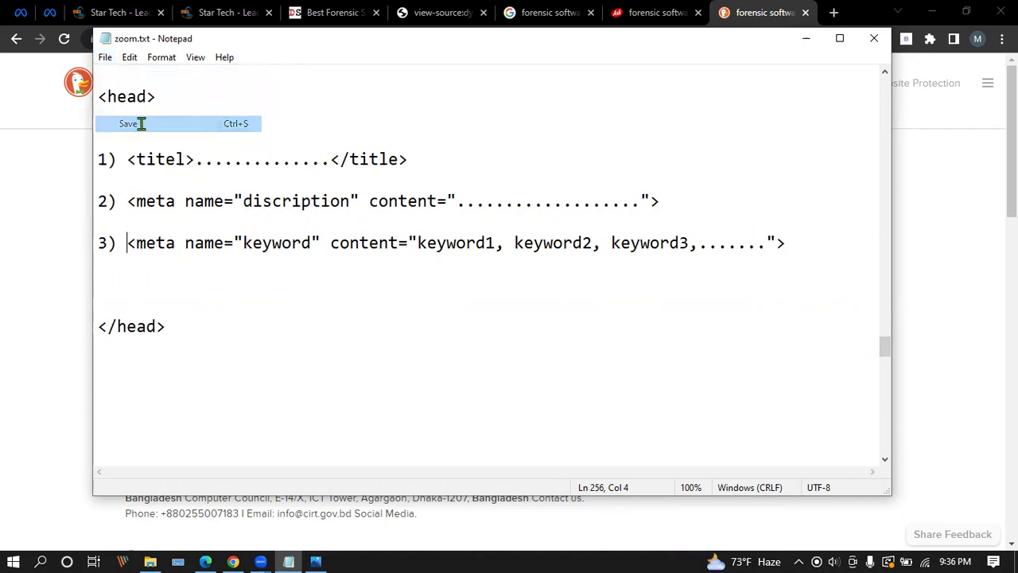
click(804, 39)
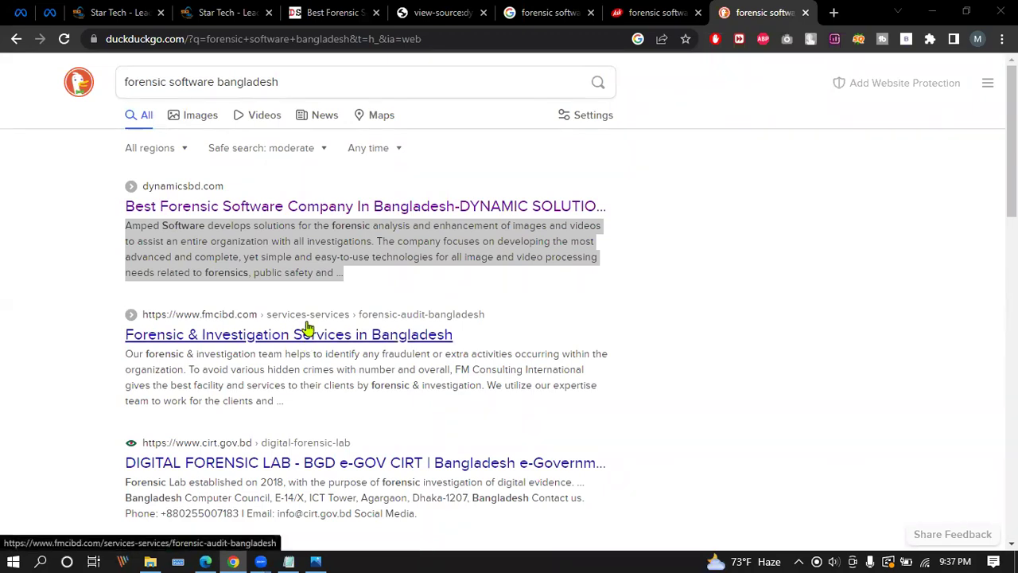
Bring the zoom.txt notes in front of the DuckDuckGo results.
click(289, 562)
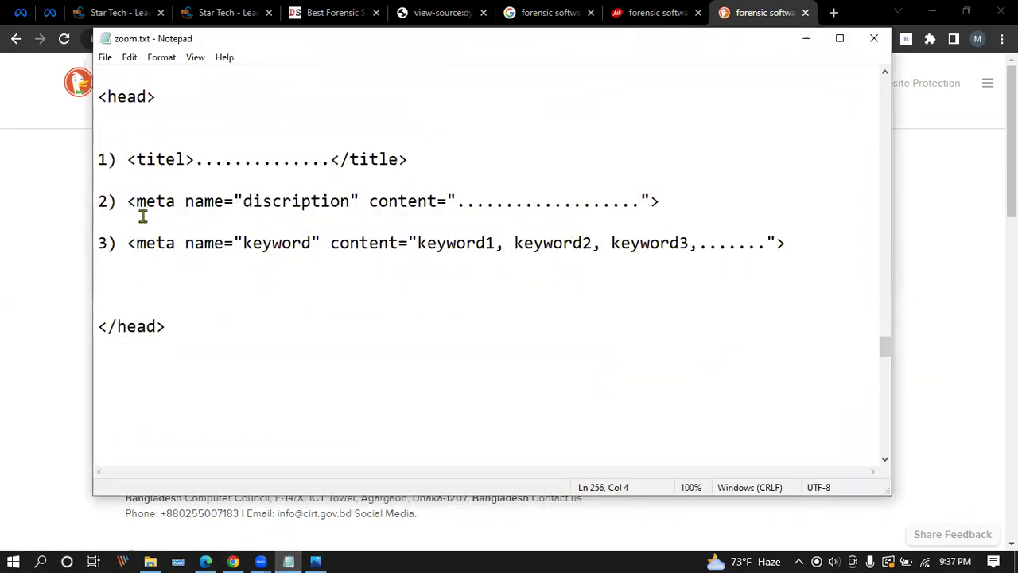
Add a <body></body> section with blank lines below </head>.
key(Down)
click(154, 399)
text(<>)
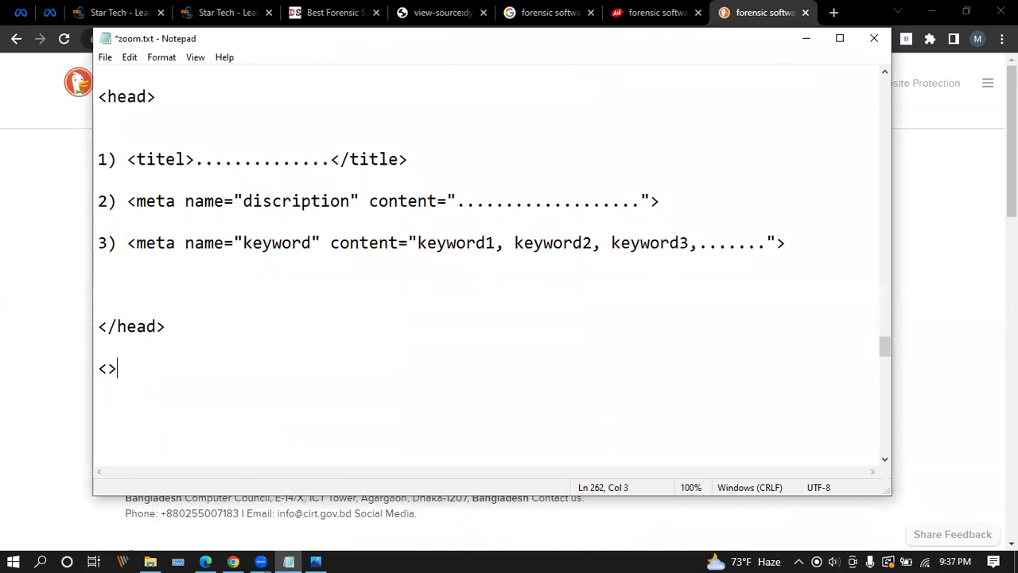
text(body)
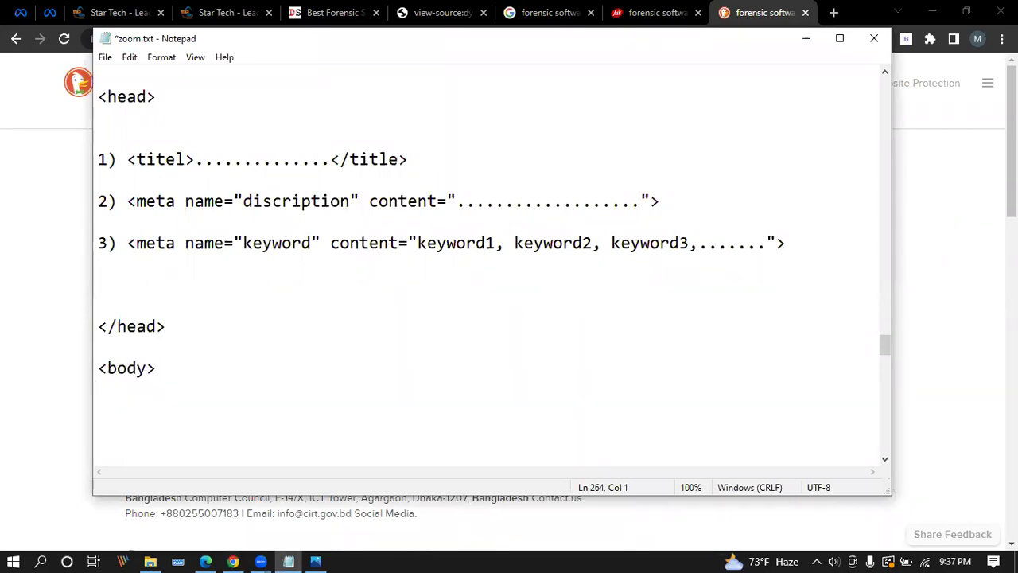
text(/body>)
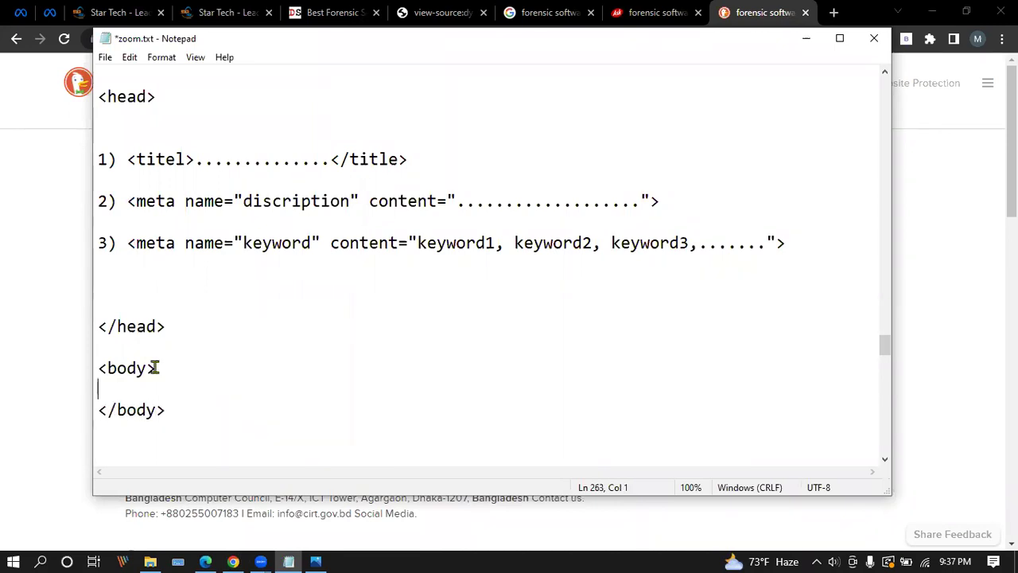
key(Return)
key(Return)
key(Return)
key(Return)
key(Return)
Insert an <h1>..........</h1> placeholder heading inside the body.
scroll(215, 182, down, 3)
click(160, 171)
text(<>)
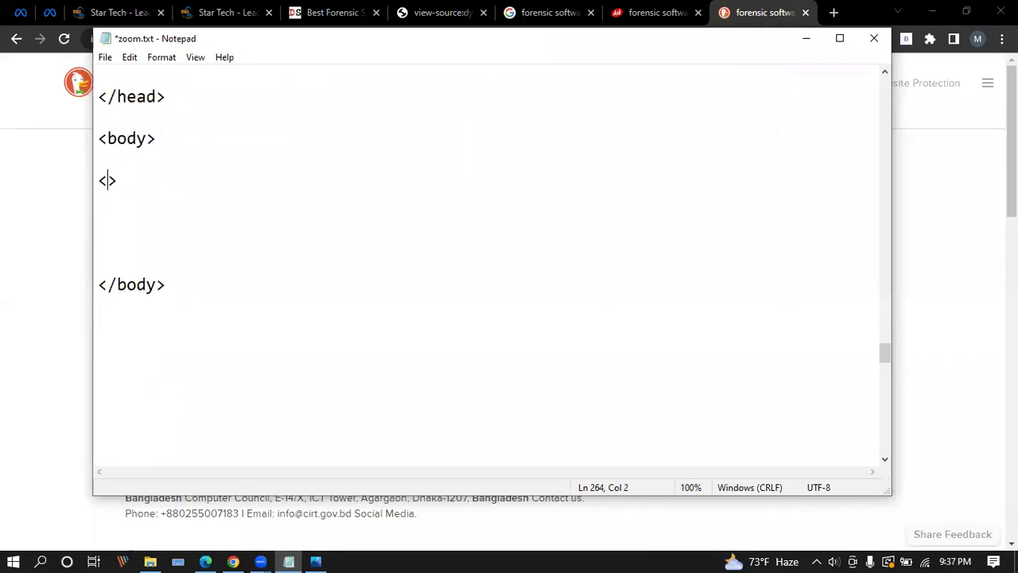
text(h1)
click(137, 180)
text(<h1><)
text(/h1)
click(140, 180)
text(..........)
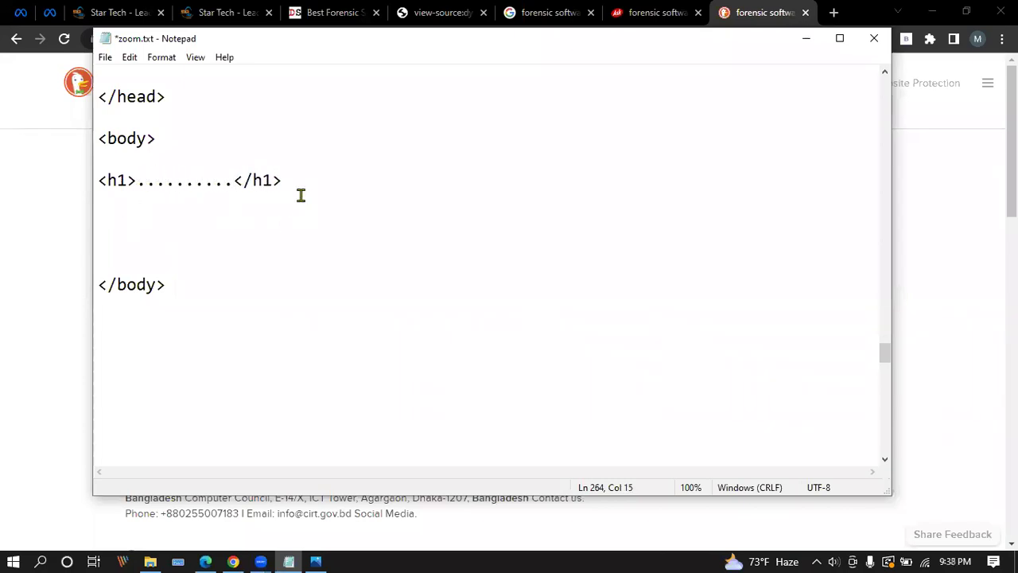
drag(292, 182, 40, 182)
key(ctrl+c)
click(122, 216)
Paste a copy of the heading line and change it to <h2>..........</h2>.
click(116, 203)
key(ctrl+v)
click(127, 201)
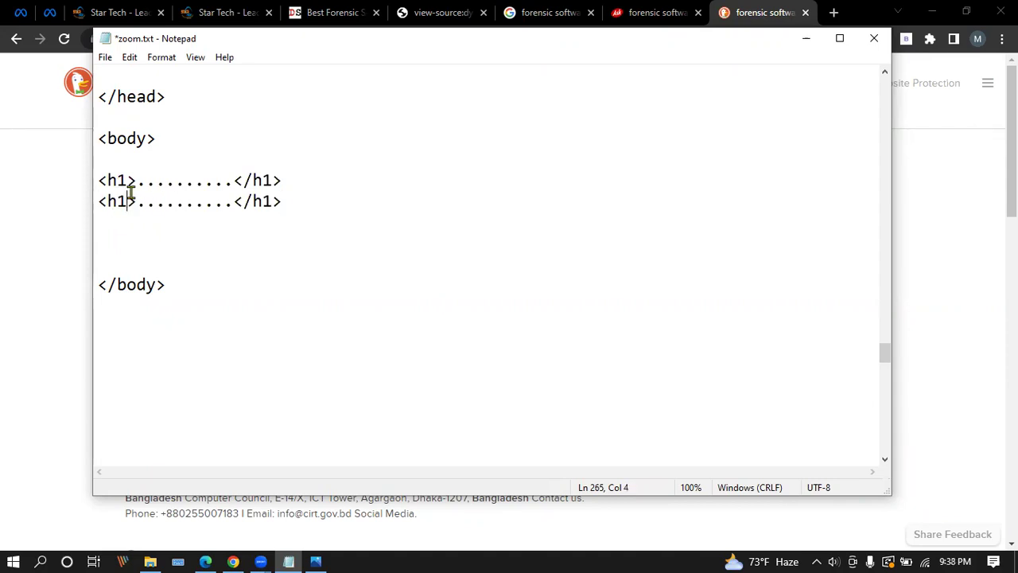
key(BackSpace)
text(2)
key(BackSpace)
text(2)
click(313, 201)
key(Return)
Paste another copy below and change it to <h3>..........</h3>.
key(ctrl+v)
scroll(311, 202, up, 1)
click(128, 284)
key(BackSpace)
text(3)
key(Right)
key(BackSpace)
text(3)
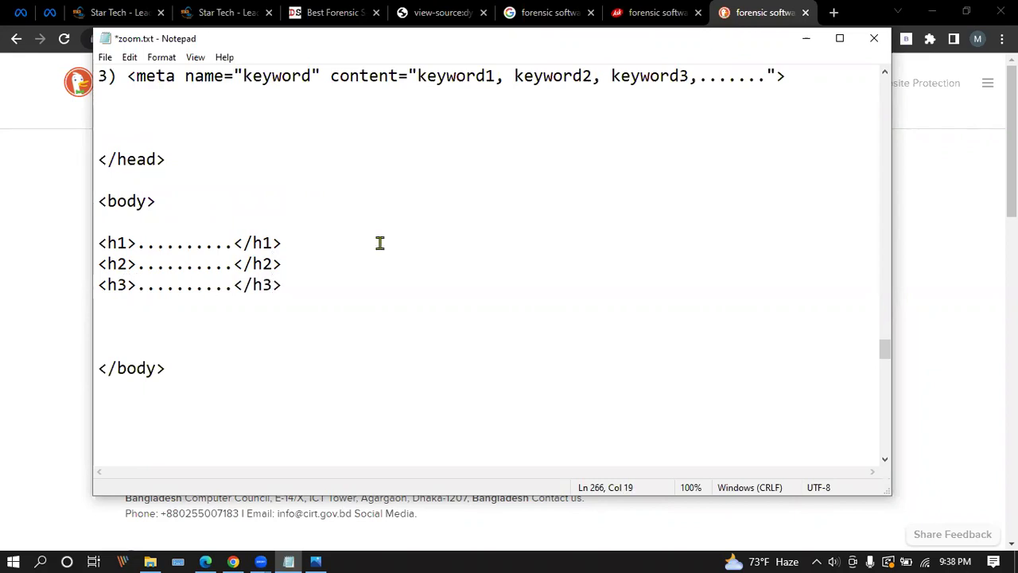
Save zoom.txt and set Notepad aside to return to the browser.
click(105, 57)
click(149, 124)
click(350, 238)
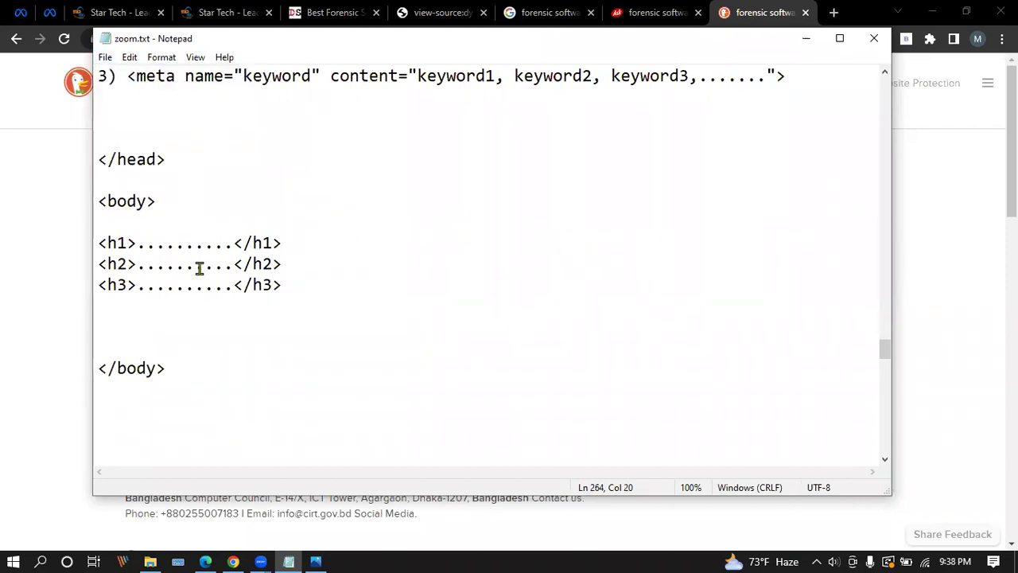
click(806, 38)
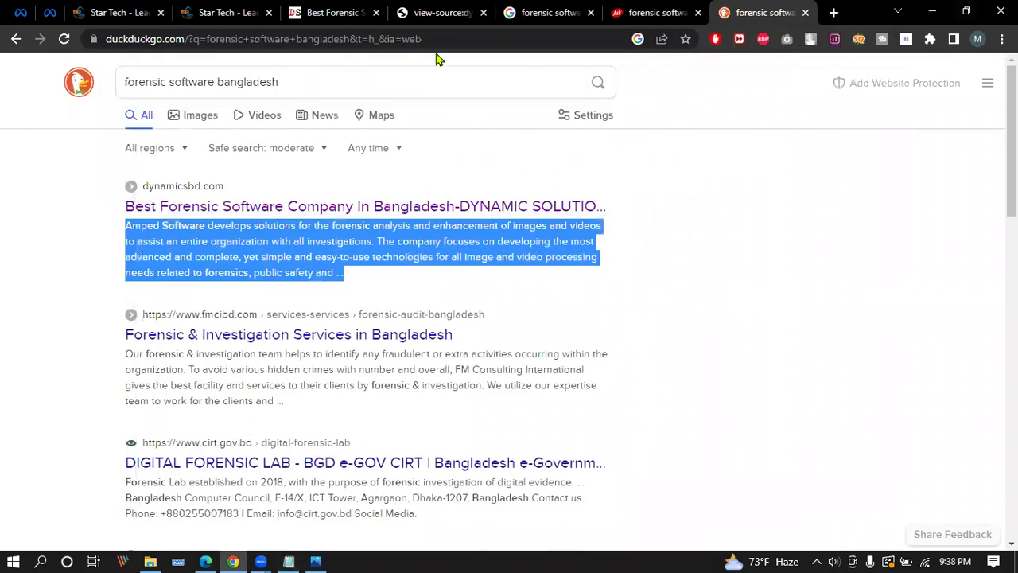
Switch from dynamicsbd.com's page source to its rendered homepage.
click(455, 10)
scroll(209, 318, down, 3)
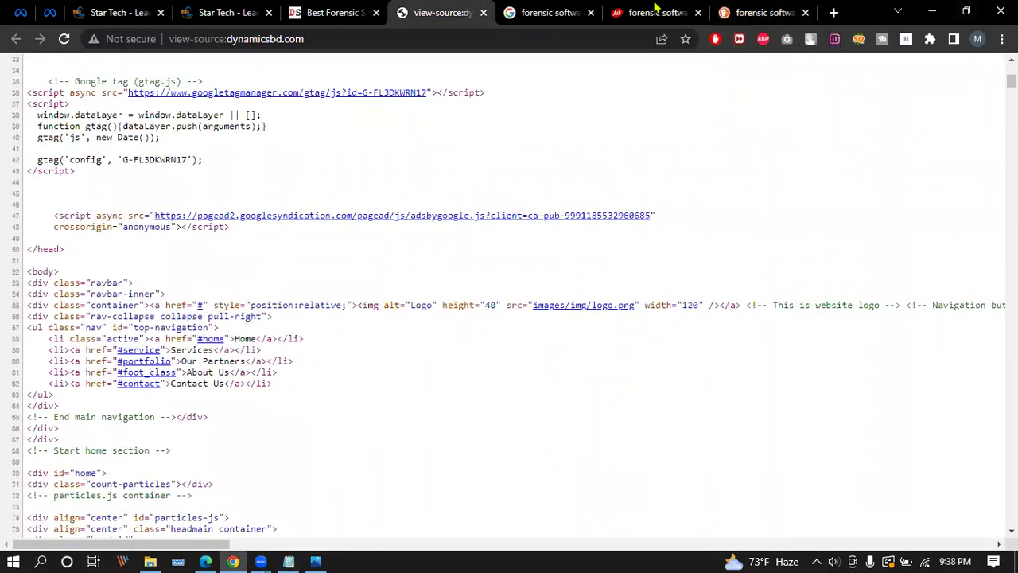
click(330, 12)
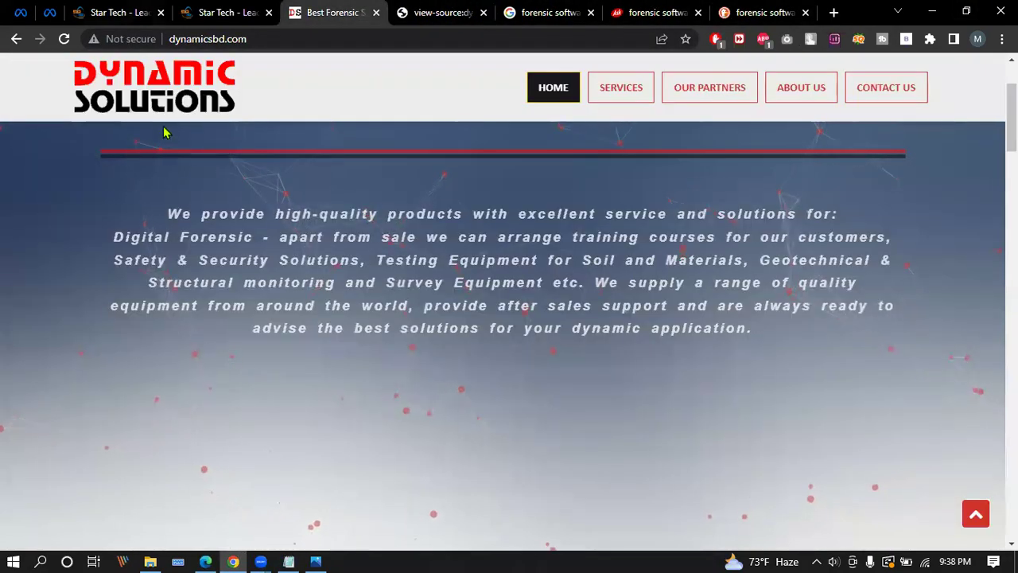
scroll(273, 216, down, 12)
scroll(282, 193, up, 12)
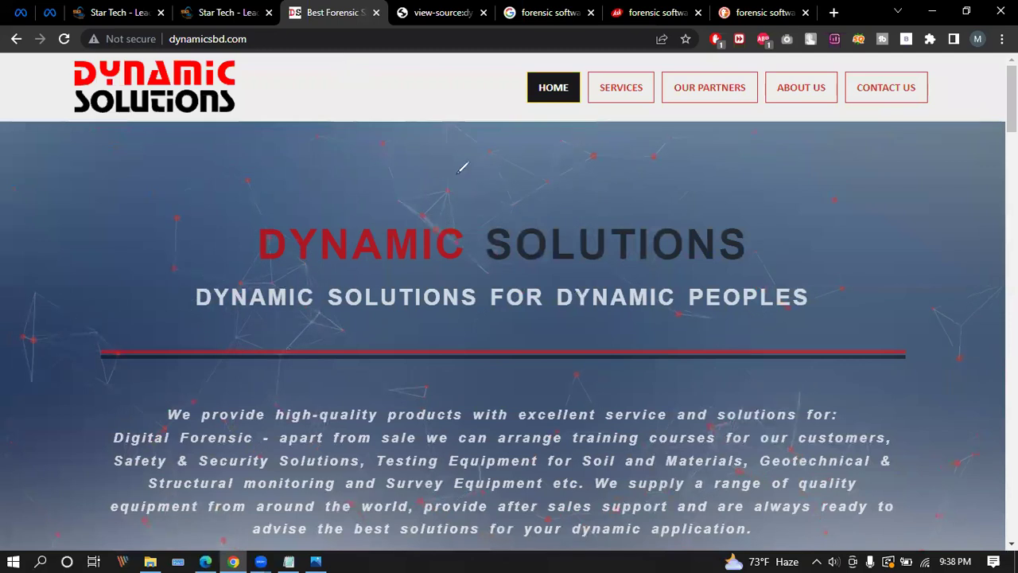
Underline the page title and draw arrows to the DYNAMIC heading and intro paragraph.
mouse_move(323, 55)
mouse_down()
mouse_move(410, 53)
mouse_move(352, 61)
mouse_up()
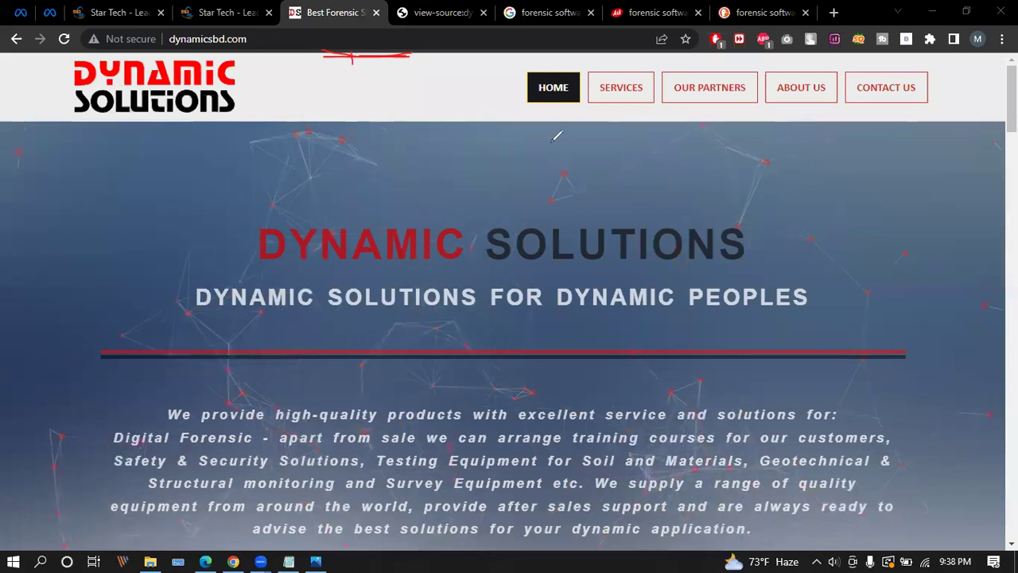
mouse_move(356, 54)
mouse_down()
mouse_move(372, 214)
mouse_move(427, 155)
mouse_up()
drag(322, 156, 373, 213)
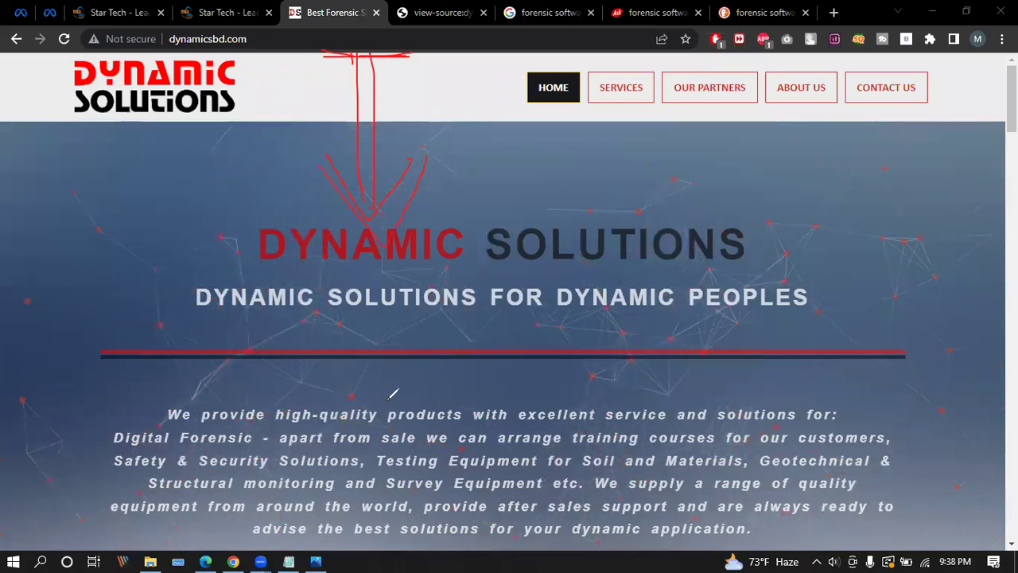
drag(298, 60, 421, 56)
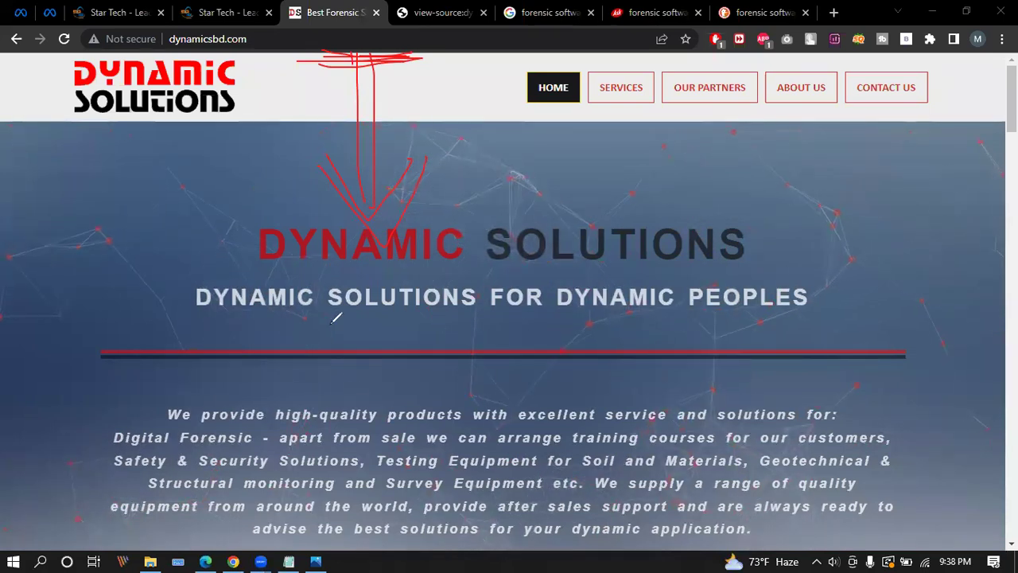
drag(330, 324, 331, 454)
drag(360, 328, 360, 445)
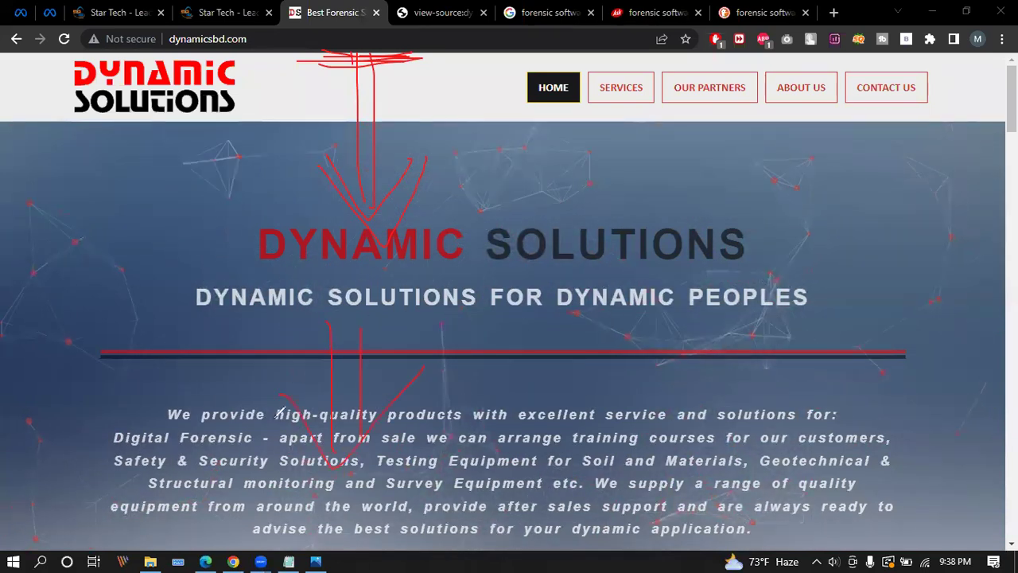
drag(461, 402, 280, 394)
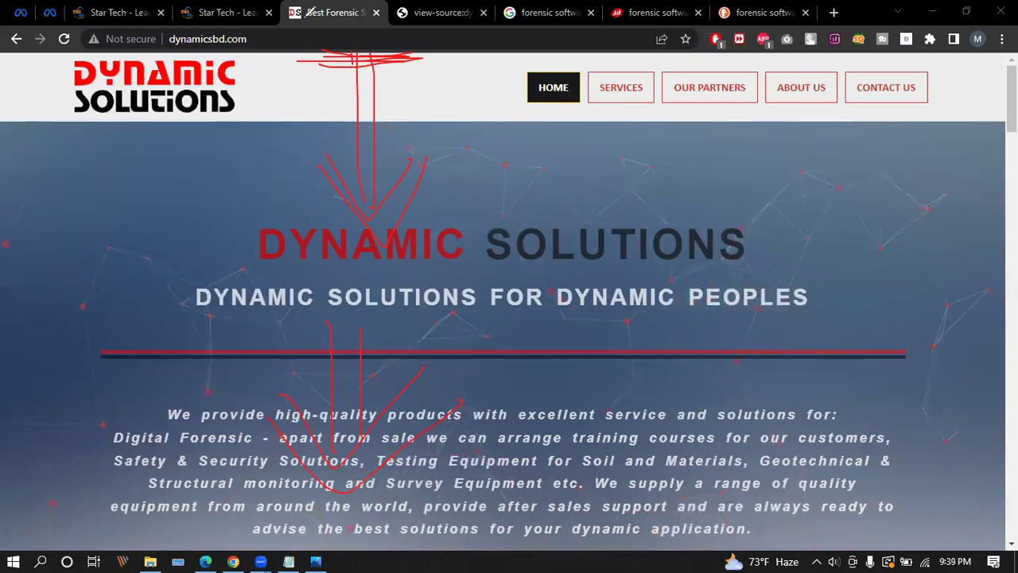
Circle the Best Forensic tab title, strike through the site address, then erase the annotations.
mouse_move(363, 11)
mouse_down()
mouse_move(389, 33)
mouse_move(334, 5)
mouse_move(290, 31)
mouse_move(347, 30)
mouse_up()
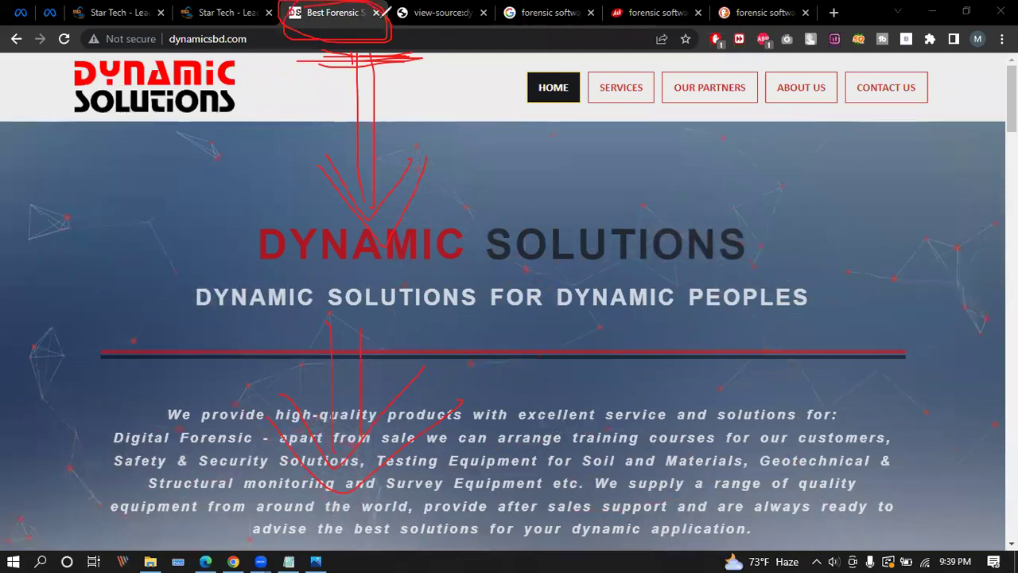
mouse_move(273, 38)
mouse_down()
mouse_move(83, 38)
mouse_move(246, 37)
mouse_up()
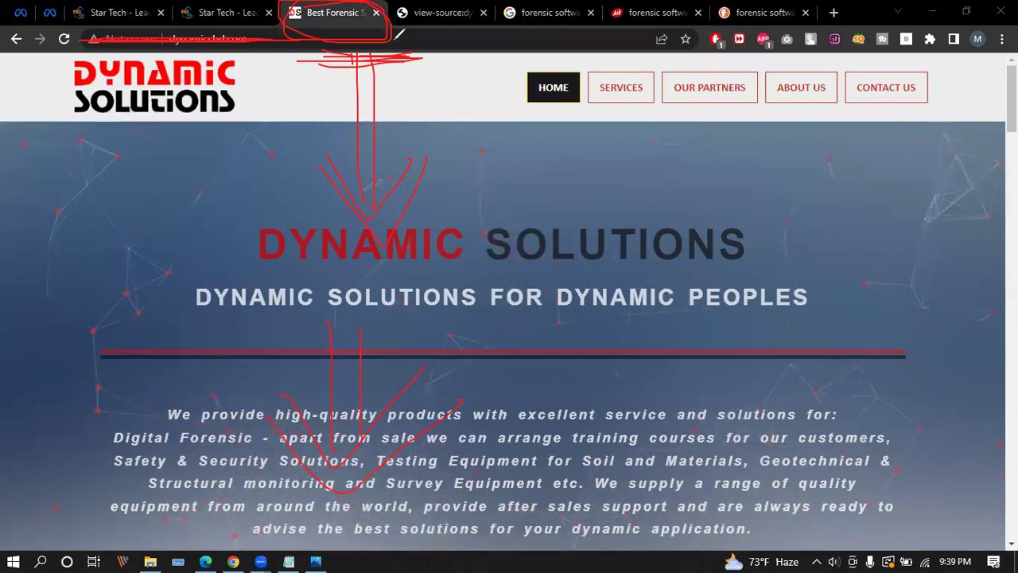
mouse_move(330, 63)
mouse_down()
mouse_move(462, 257)
mouse_move(342, 338)
mouse_up()
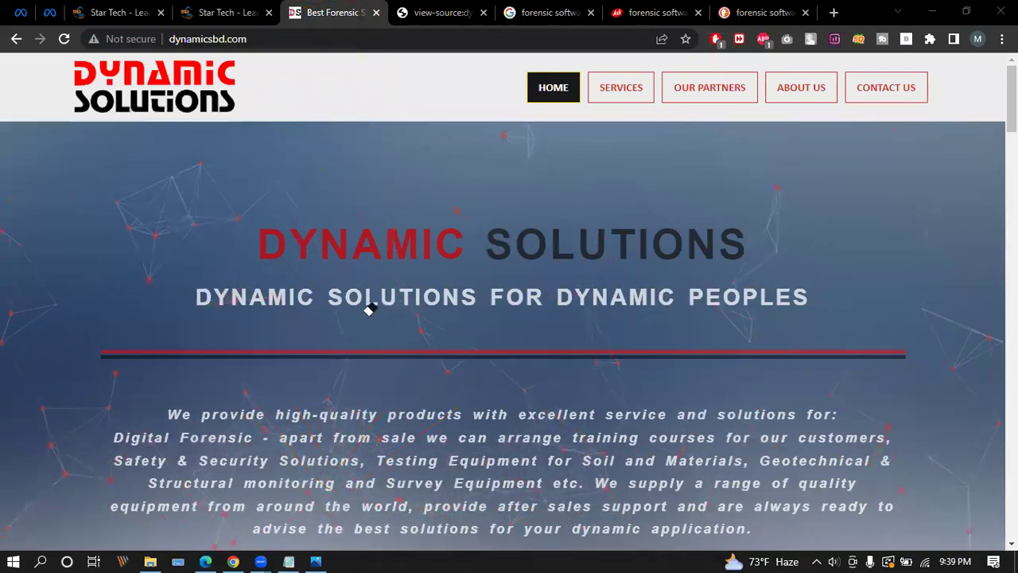
Scroll through the dynamicsbd.com site, then bring up its page source.
scroll(501, 296, down, 1)
scroll(502, 296, down, 20)
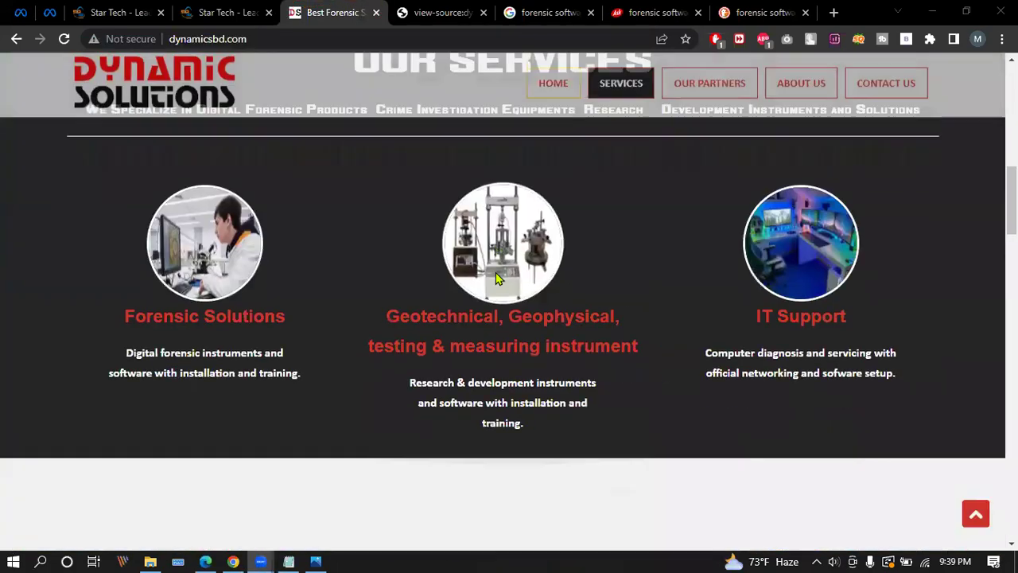
scroll(501, 268, down, 2)
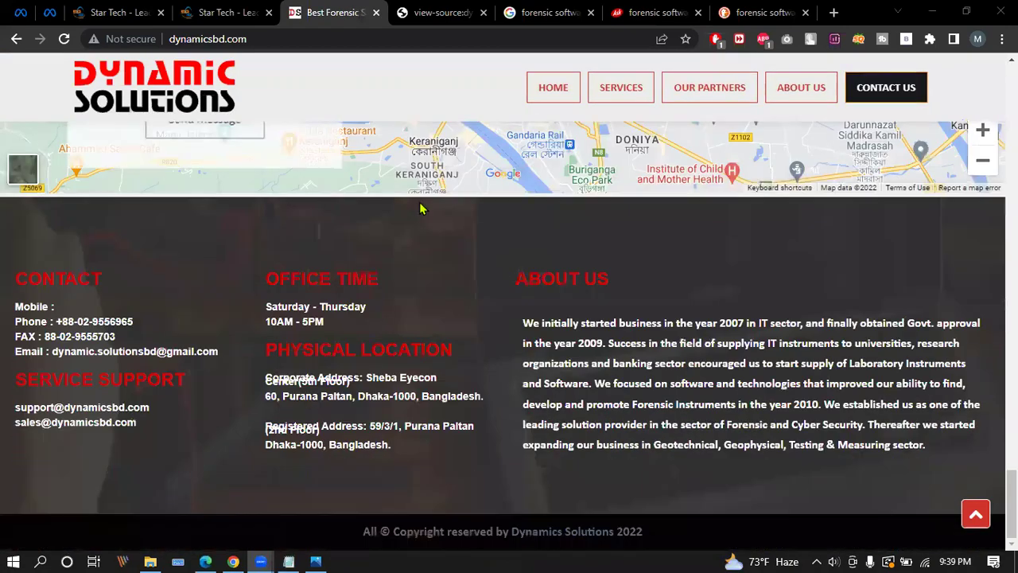
scroll(409, 327, up, 20)
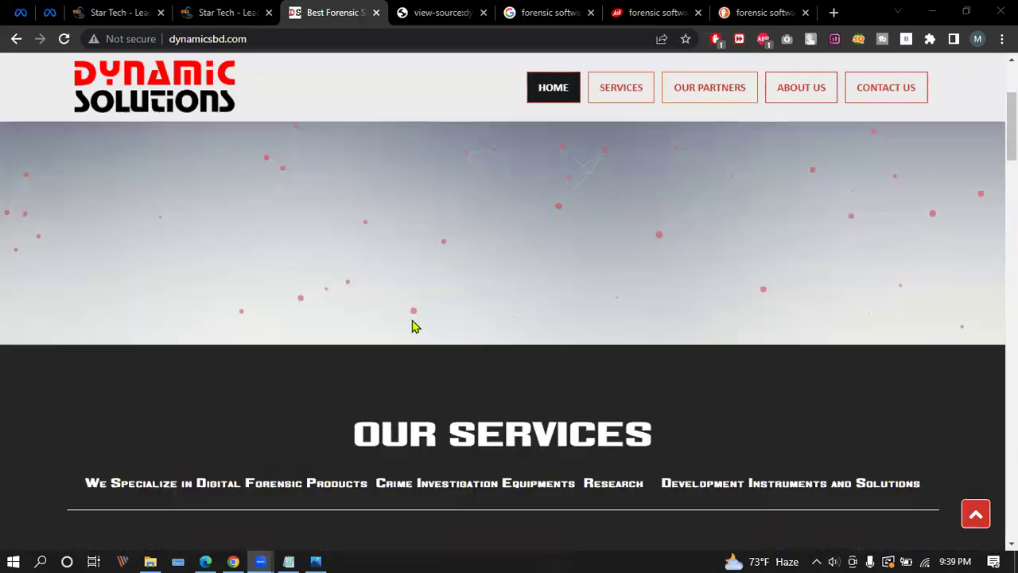
scroll(413, 325, up, 5)
click(446, 12)
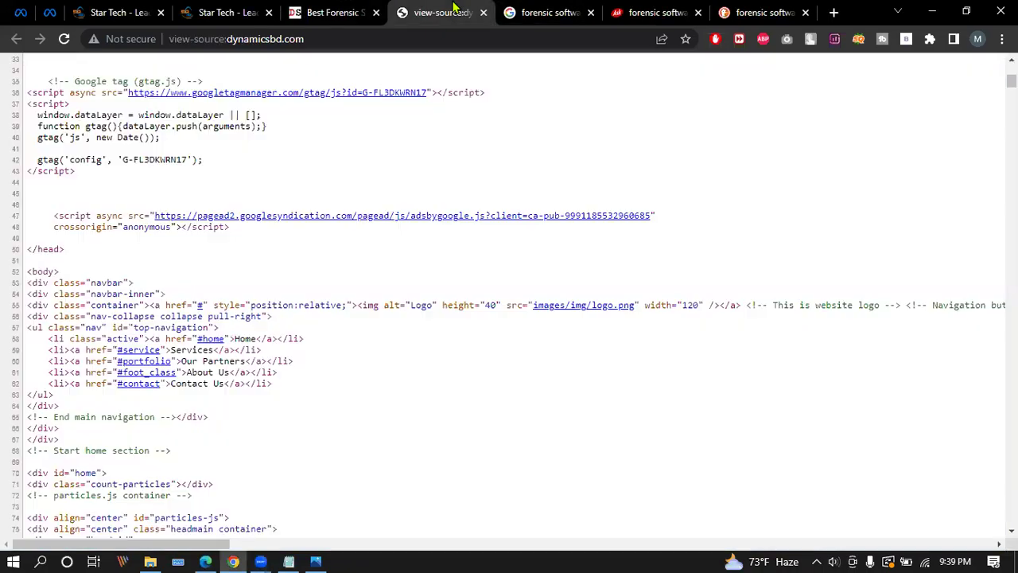
Highlight the closing </head> tag on line 50 and the opening <body> tag on line 52.
scroll(201, 208, down, 3)
ctrl+scroll(271, 286, up, 1)
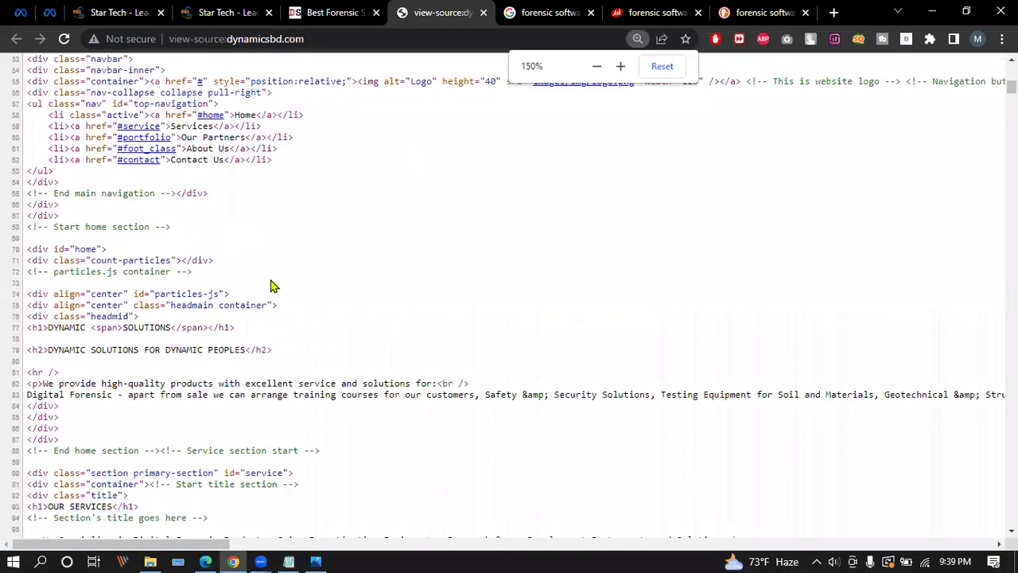
scroll(239, 310, down, 2)
scroll(196, 257, up, 5)
ctrl+scroll(270, 301, up, 1)
scroll(271, 301, down, 5)
drag(43, 105, 41, 140)
drag(98, 111, 39, 105)
drag(109, 146, 34, 145)
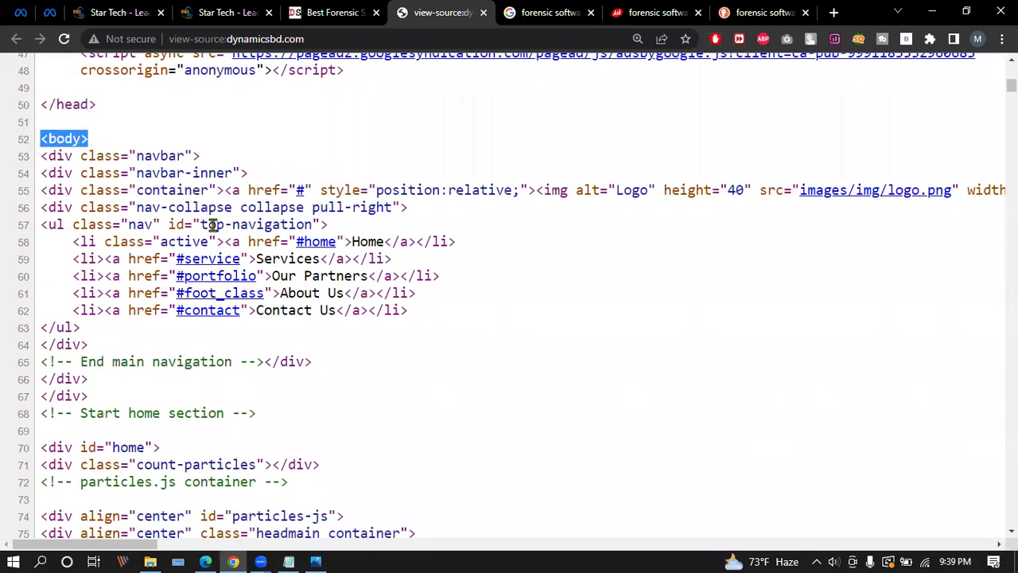
Jump to the closing </body> tag and select the body content upward from line 1594.
scroll(212, 225, down, 1)
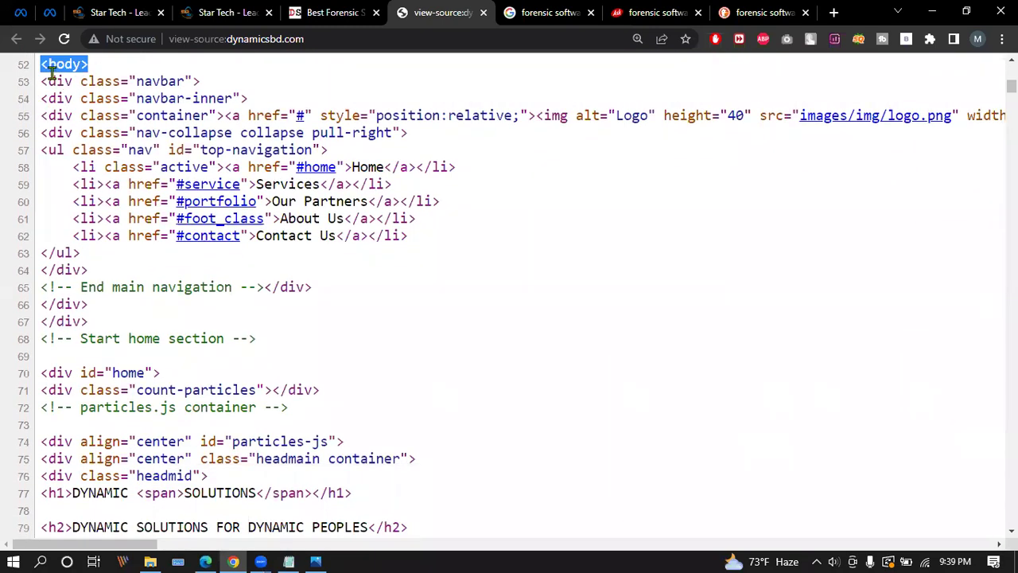
drag(1011, 85, 1011, 518)
drag(102, 512, 33, 518)
drag(146, 468, 30, 74)
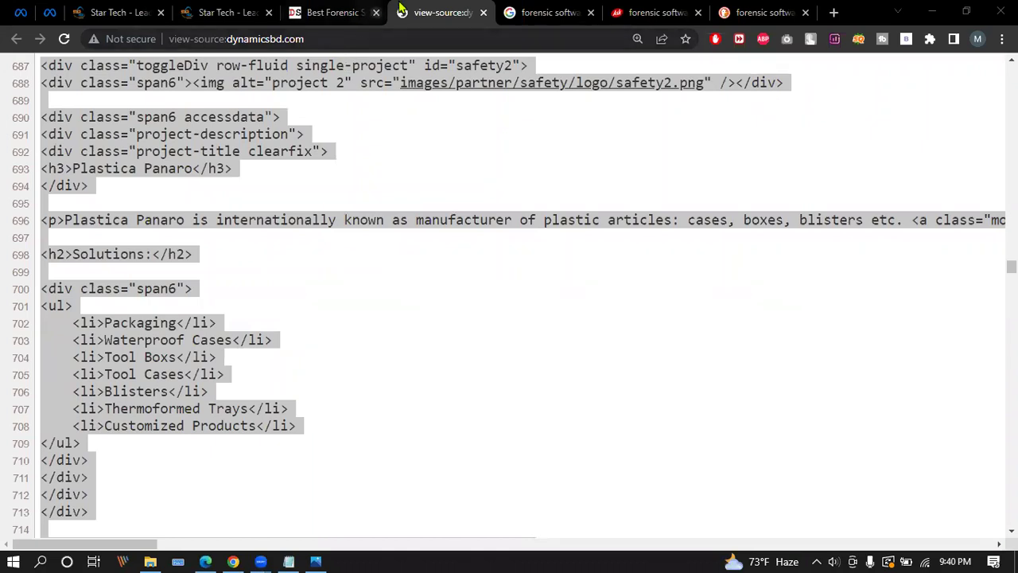
Return to the page source, clear the selection and scroll back toward line 1.
click(435, 6)
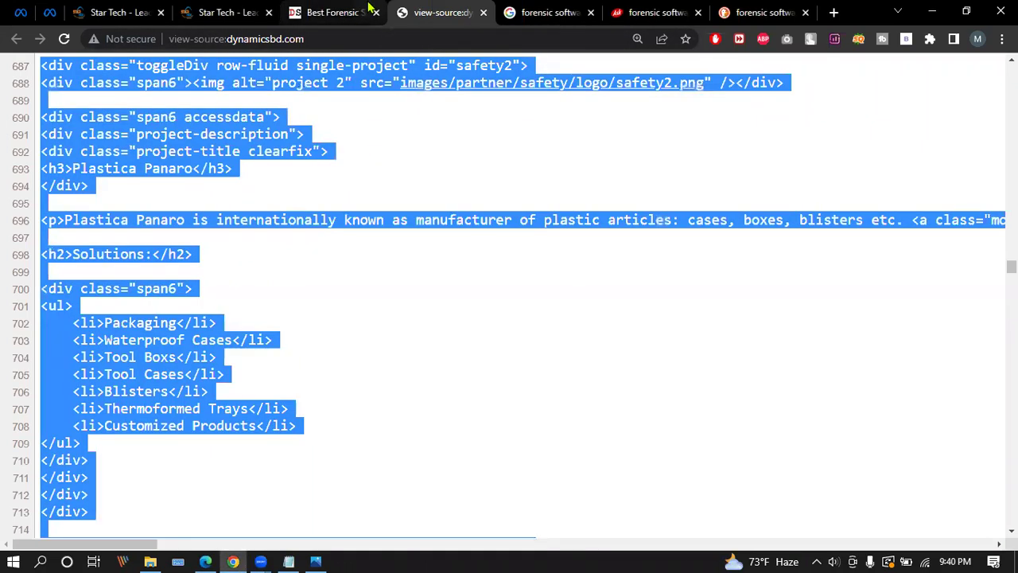
scroll(239, 308, up, 6)
click(239, 308)
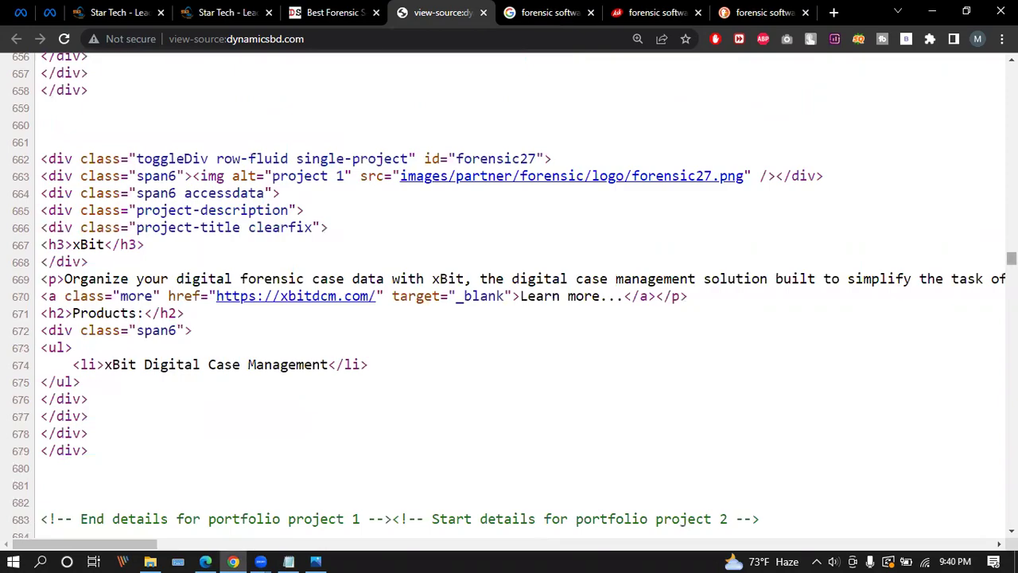
scroll(385, 165, up, 20)
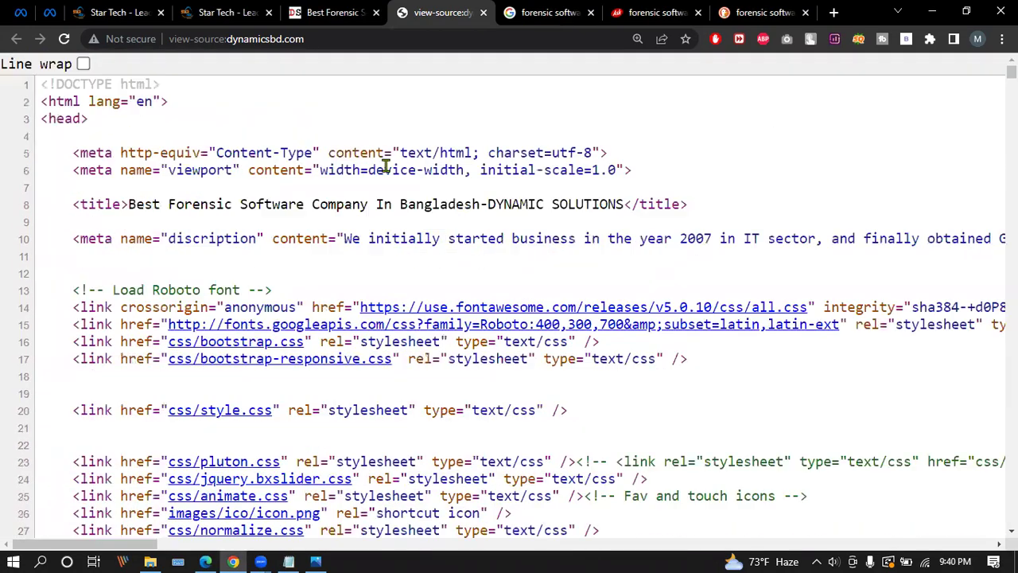
scroll(356, 229, down, 7)
scroll(363, 234, up, 7)
Look over the rendered dynamicsbd.com home page.
click(549, 12)
click(322, 13)
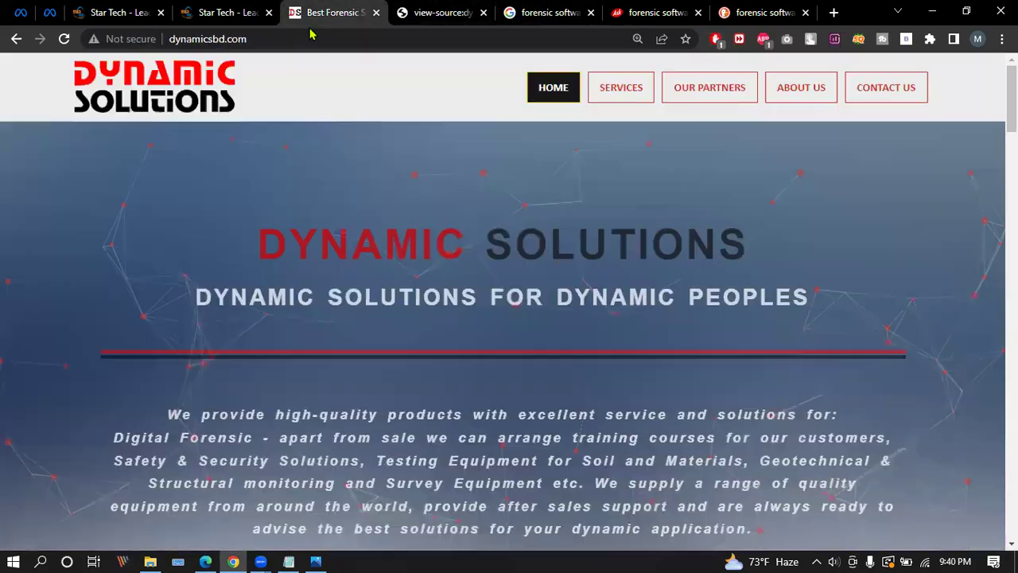
ctrl+scroll(337, 382, up, 3)
scroll(478, 239, down, 1)
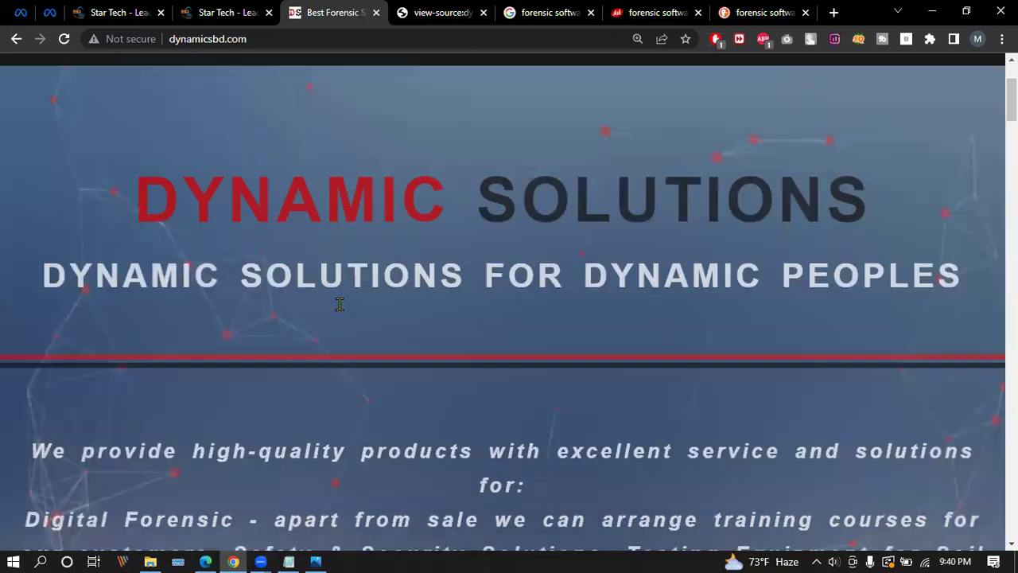
scroll(339, 304, down, 3)
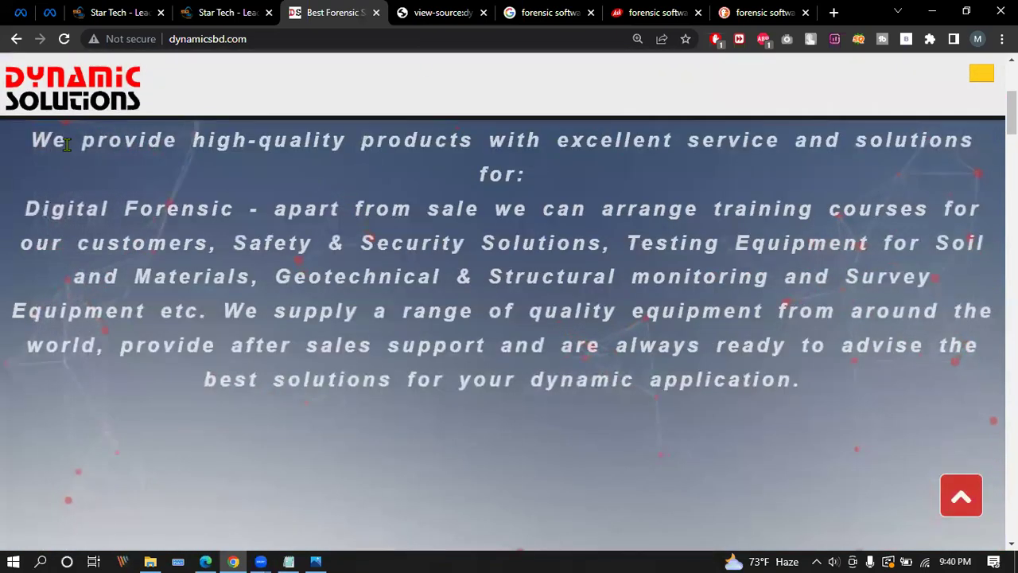
Compare the site's footer with its page source, finishing on the source's head section.
click(475, 8)
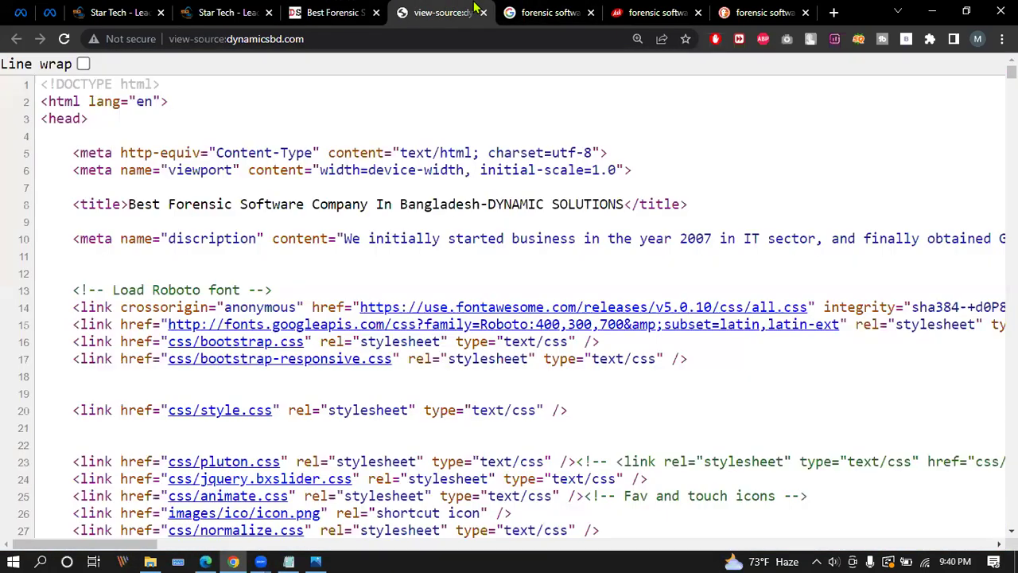
click(286, 7)
drag(1012, 111, 1011, 509)
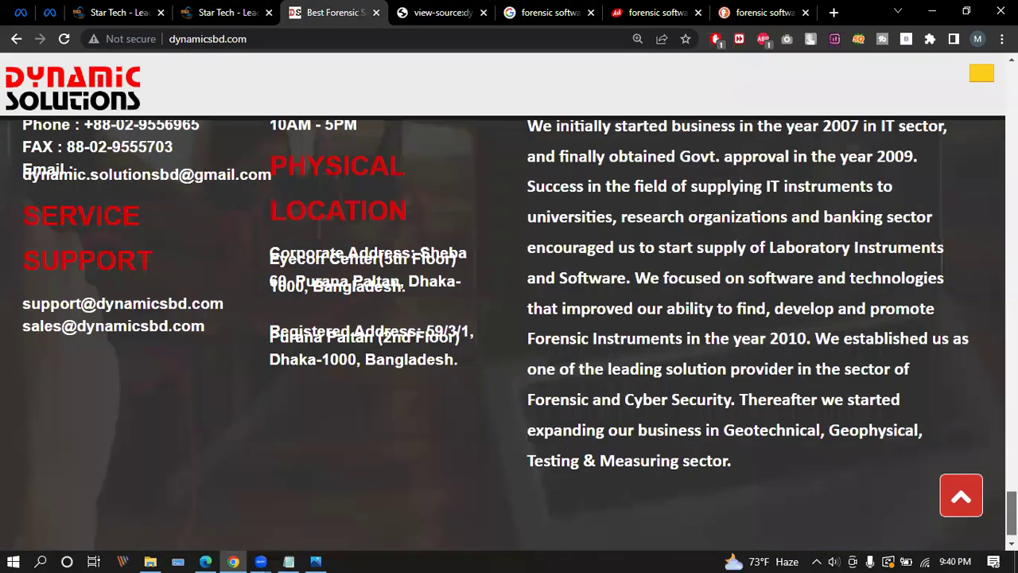
scroll(595, 249, up, 2)
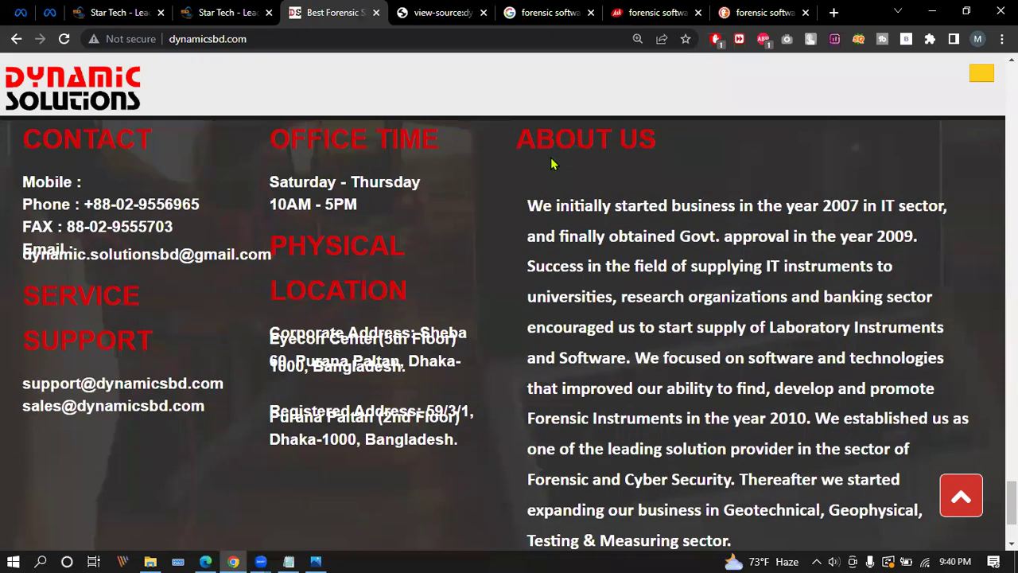
click(443, 13)
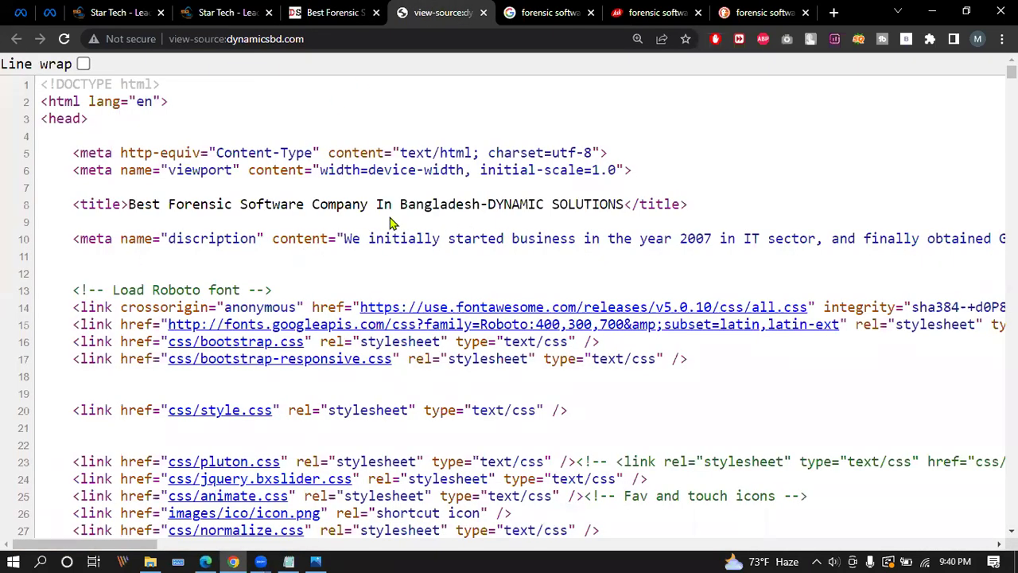
click(328, 8)
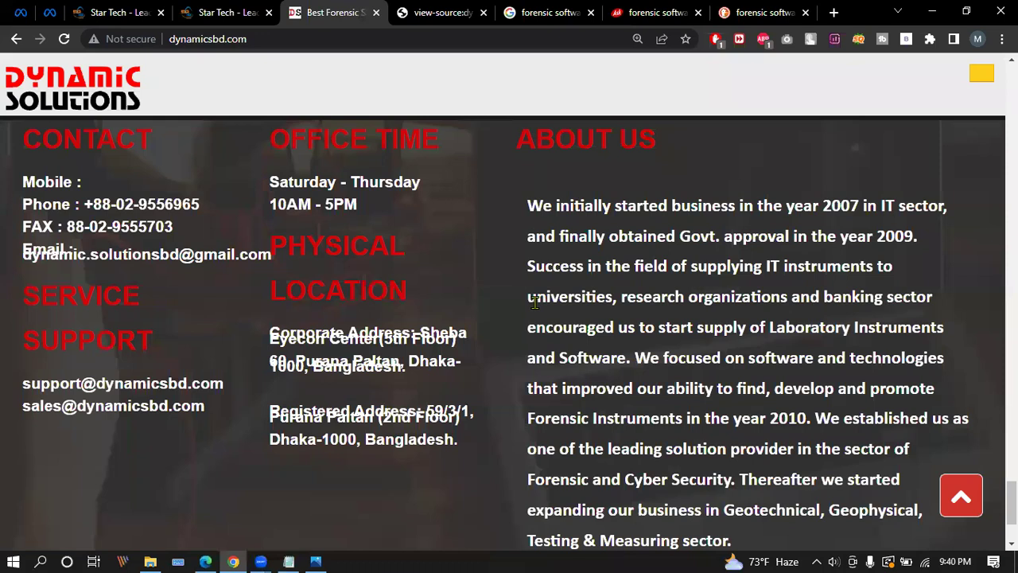
click(443, 10)
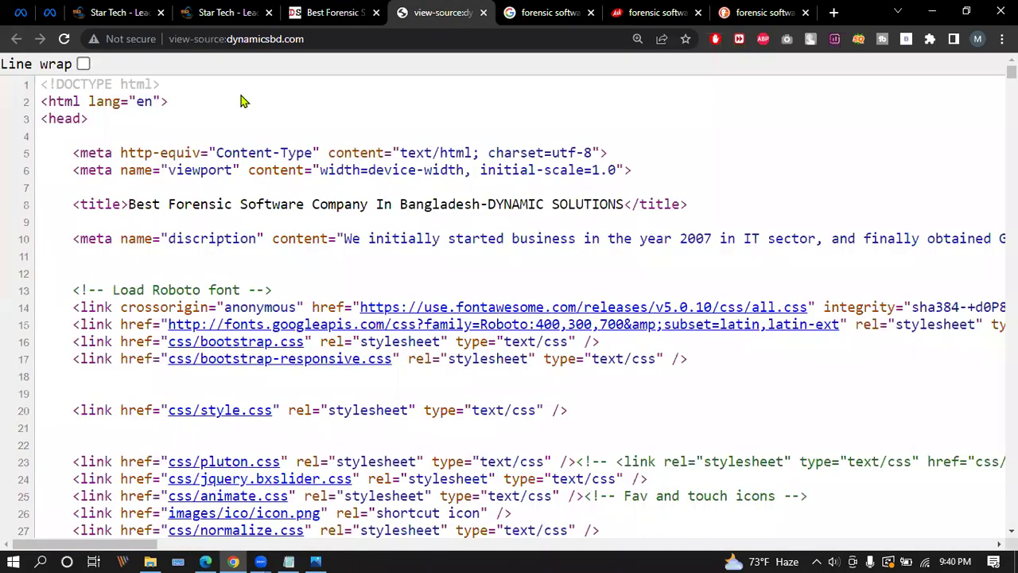
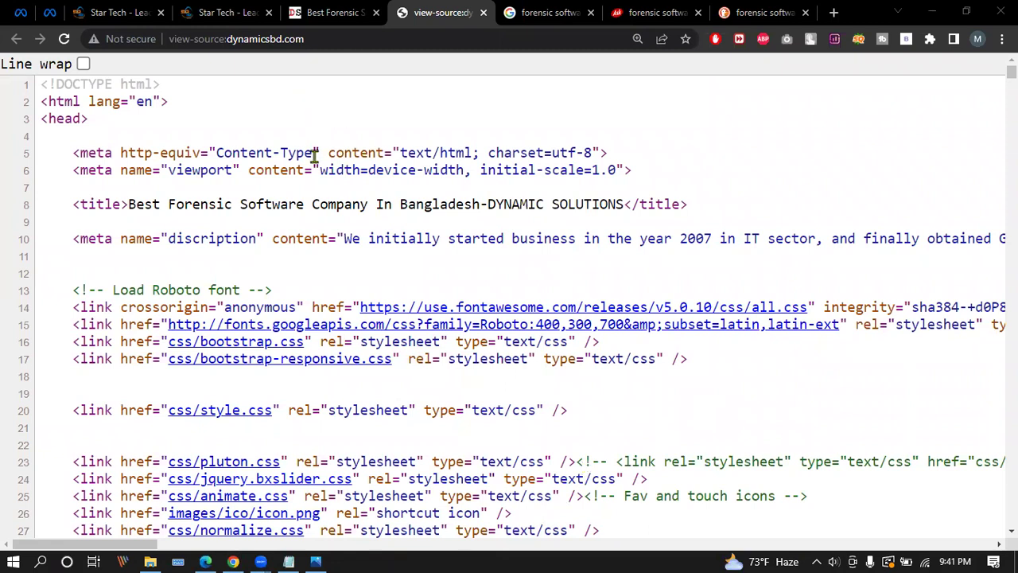
Review the start of the meta description in the dynamicsbd.com page source.
click(338, 12)
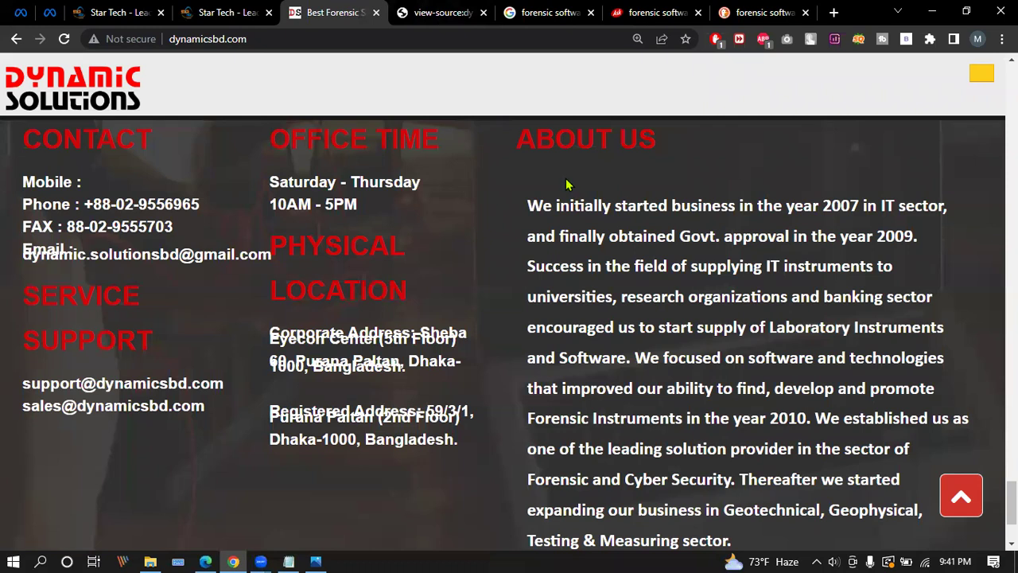
click(447, 11)
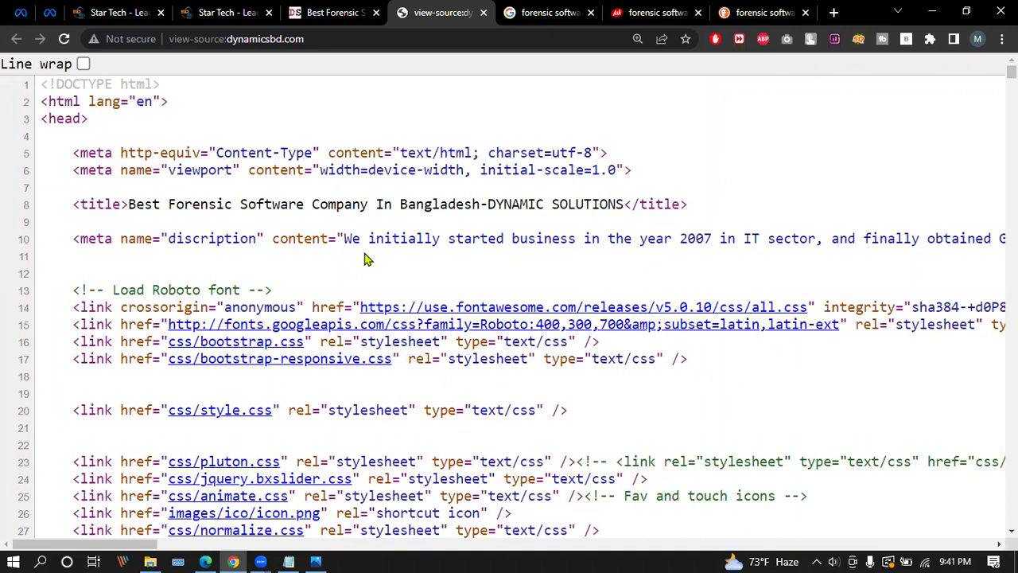
drag(345, 239, 598, 246)
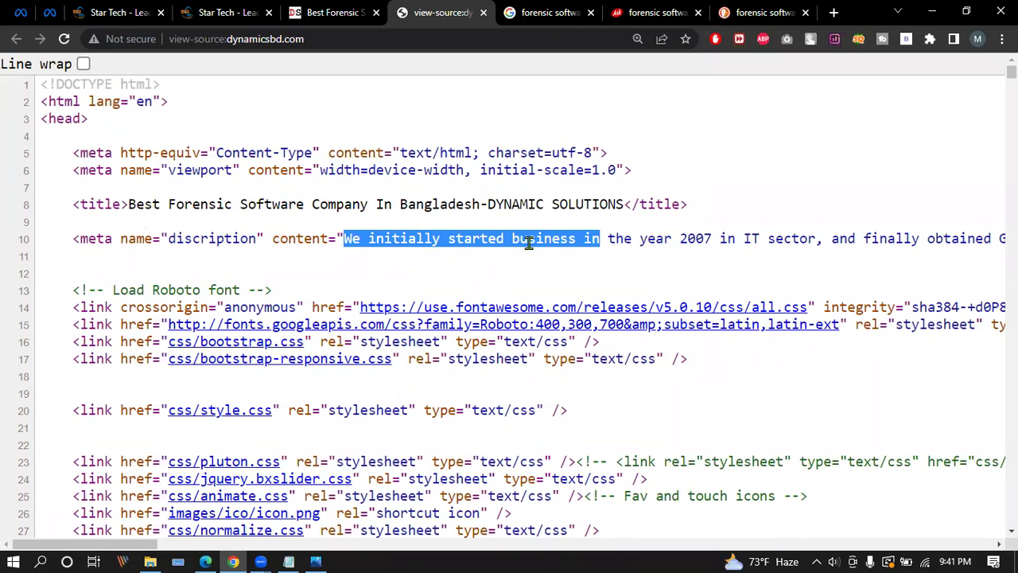
click(400, 237)
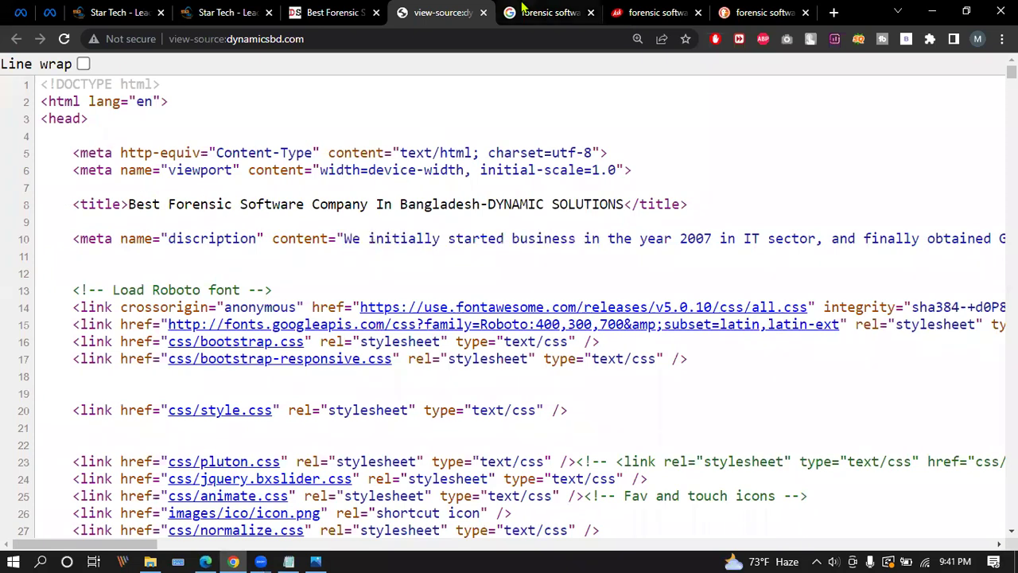
click(289, 561)
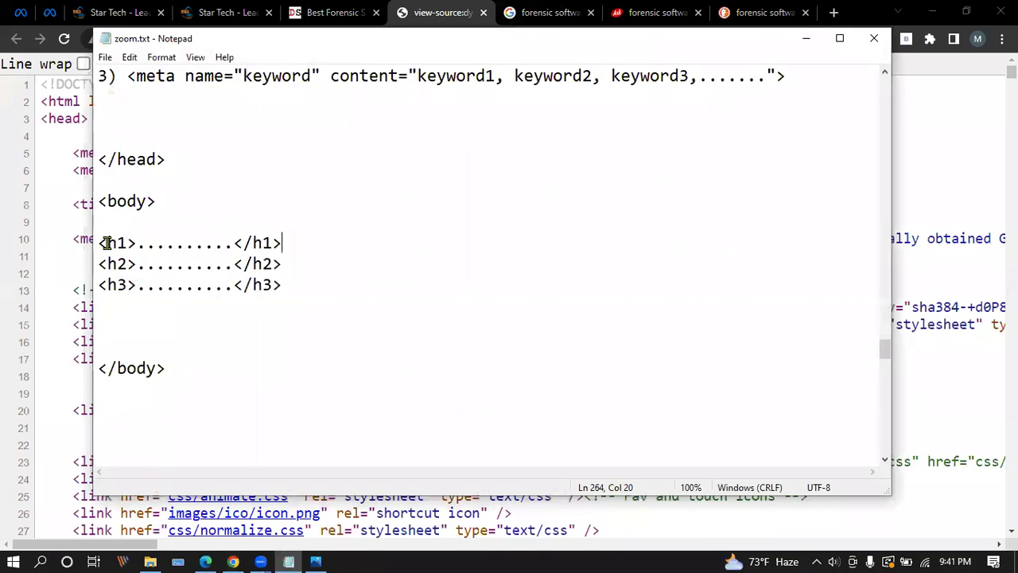
click(806, 38)
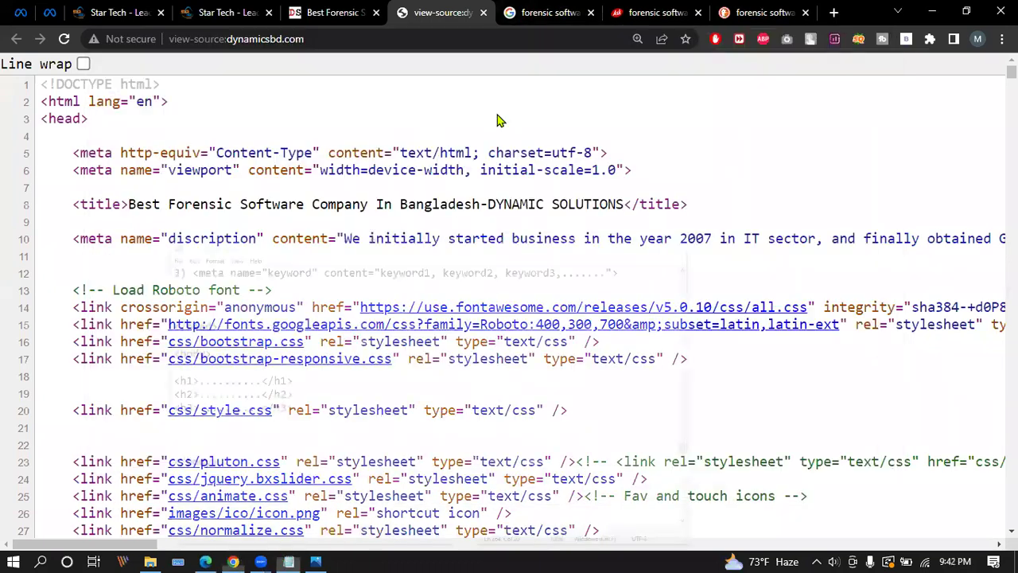
Reset the live dynamicsbd.com page zoom to 100%.
click(335, 12)
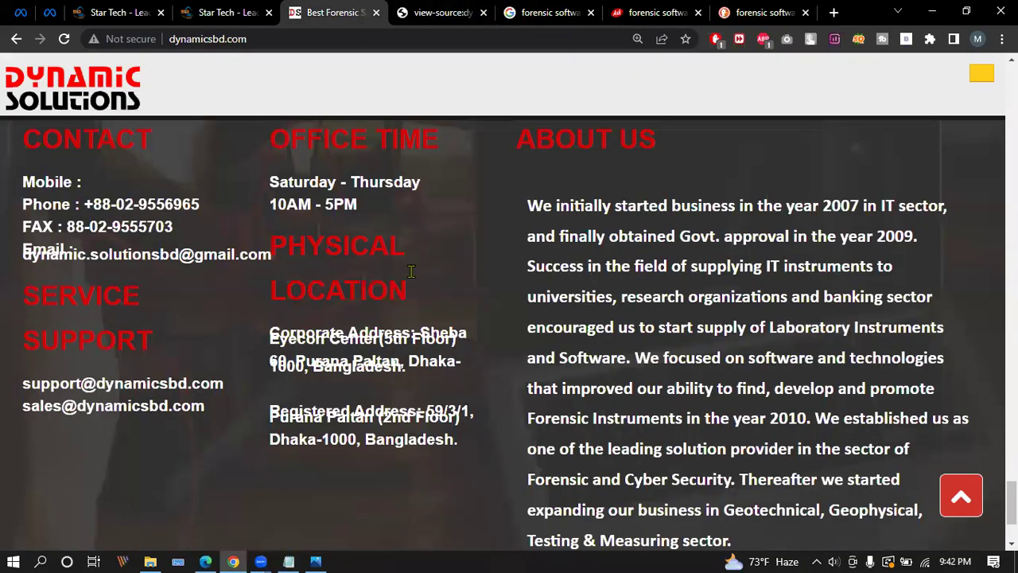
click(637, 38)
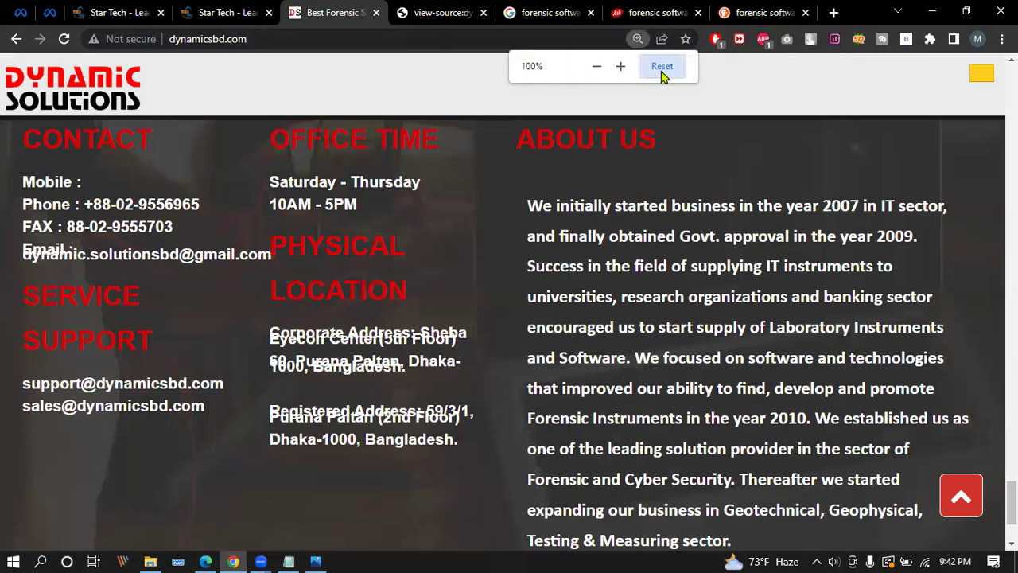
click(662, 66)
scroll(334, 277, up, 15)
scroll(438, 332, down, 5)
scroll(436, 333, up, 5)
scroll(436, 332, down, 4)
Inspect the HTML tag of the 'Feel Free To Contact Us' subtitle under Contact Us.
triple_click(493, 301)
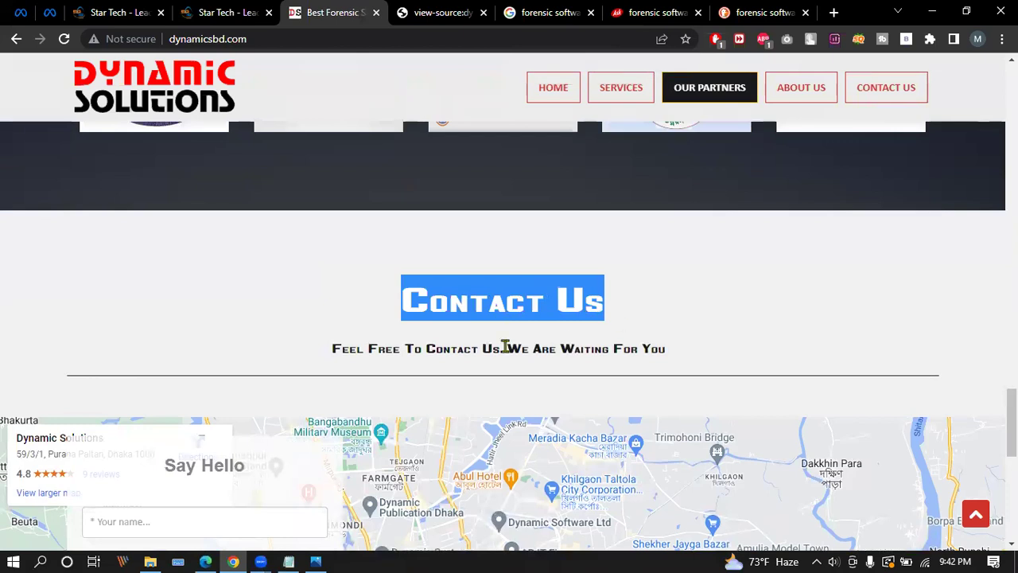
click(489, 296)
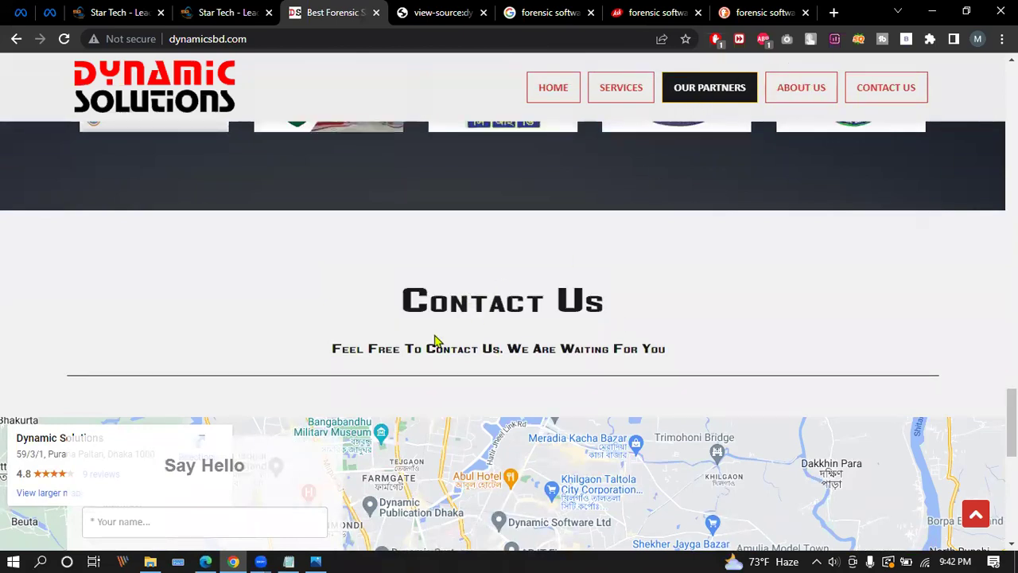
drag(335, 351, 627, 351)
right_click(626, 351)
click(662, 490)
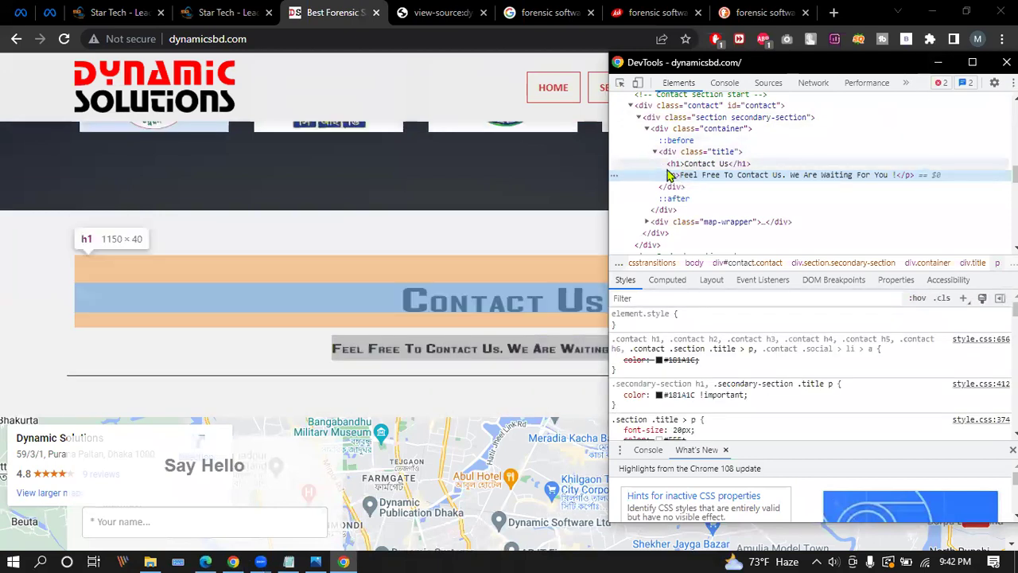
click(938, 62)
scroll(449, 310, up, 4)
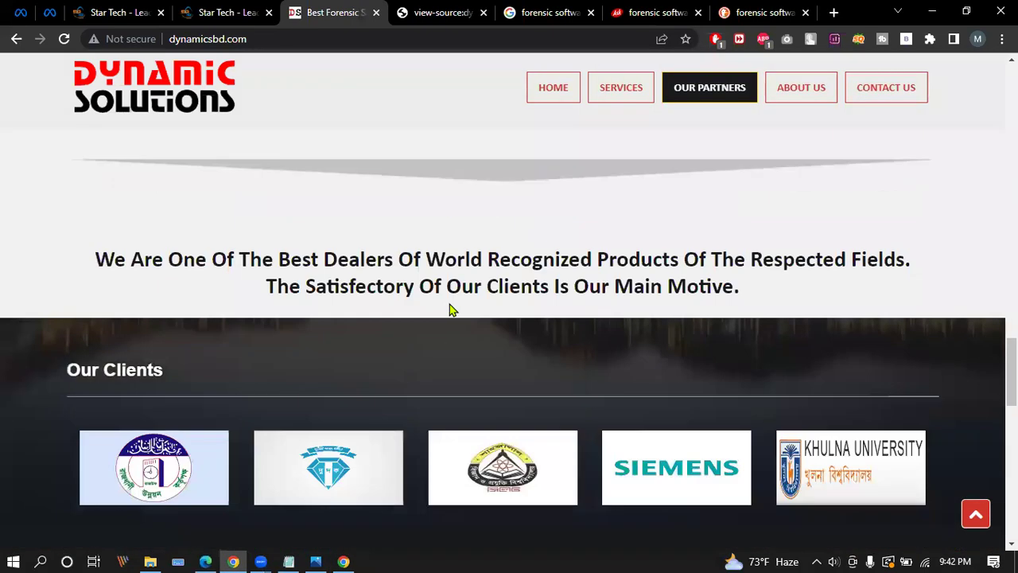
Inspect the HTML element of the clients tagline paragraph.
right_click(188, 257)
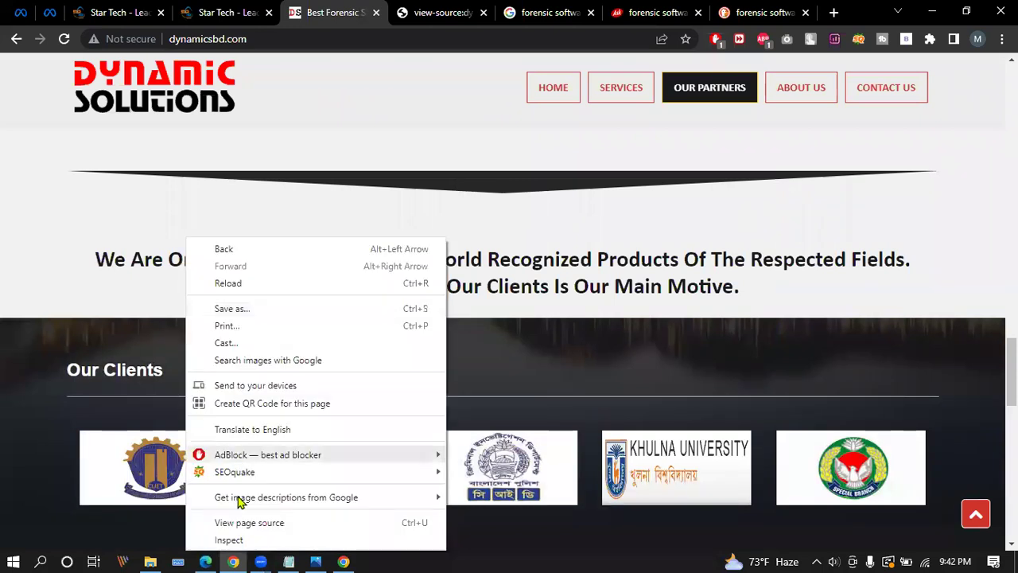
click(230, 540)
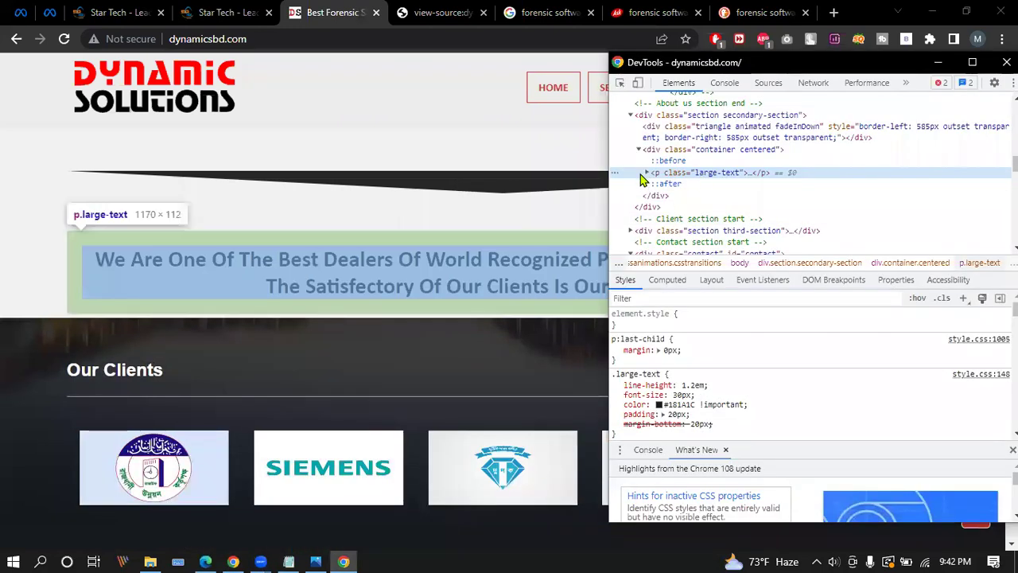
click(938, 62)
scroll(333, 326, down, 10)
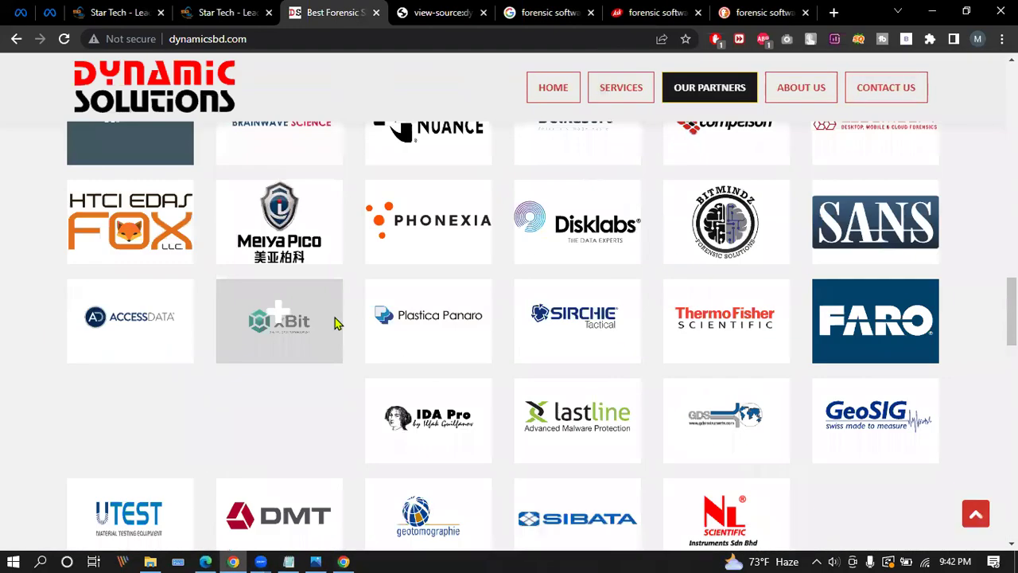
scroll(353, 311, up, 10)
scroll(397, 211, down, 5)
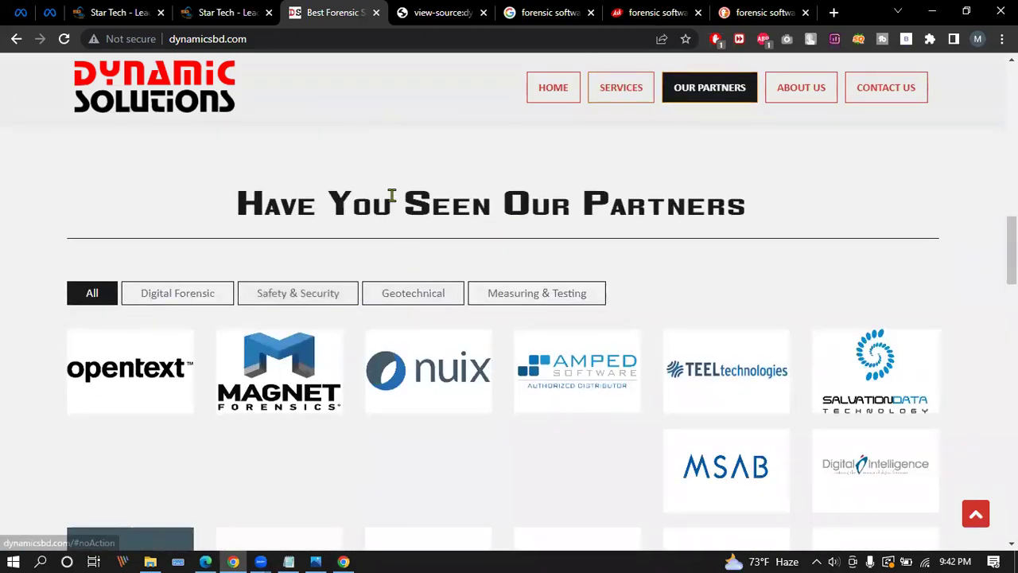
Inspect the 'Have You Seen Our Partners' heading tag, then bring back the zoom.txt notes.
right_click(392, 195)
click(457, 499)
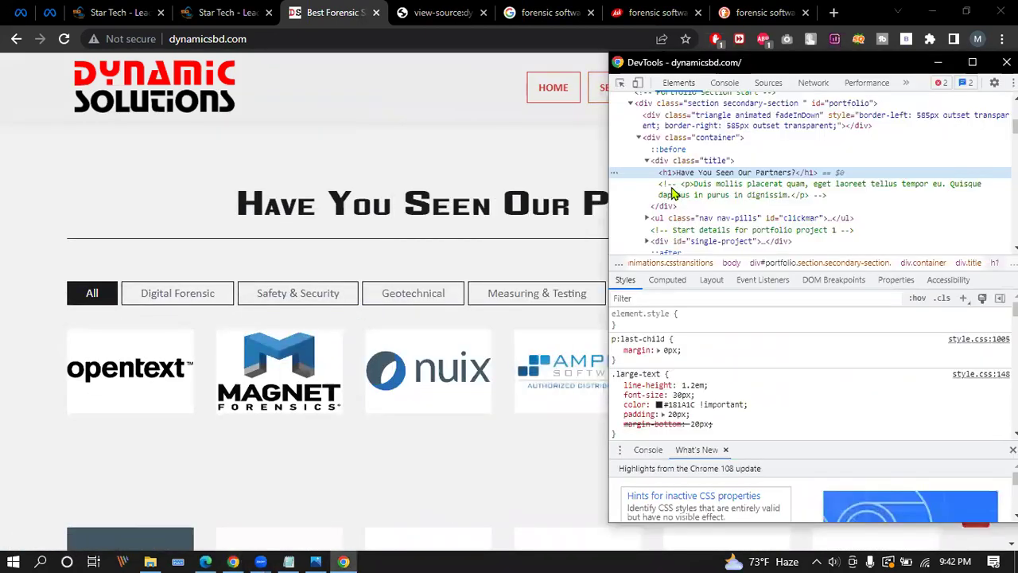
click(938, 63)
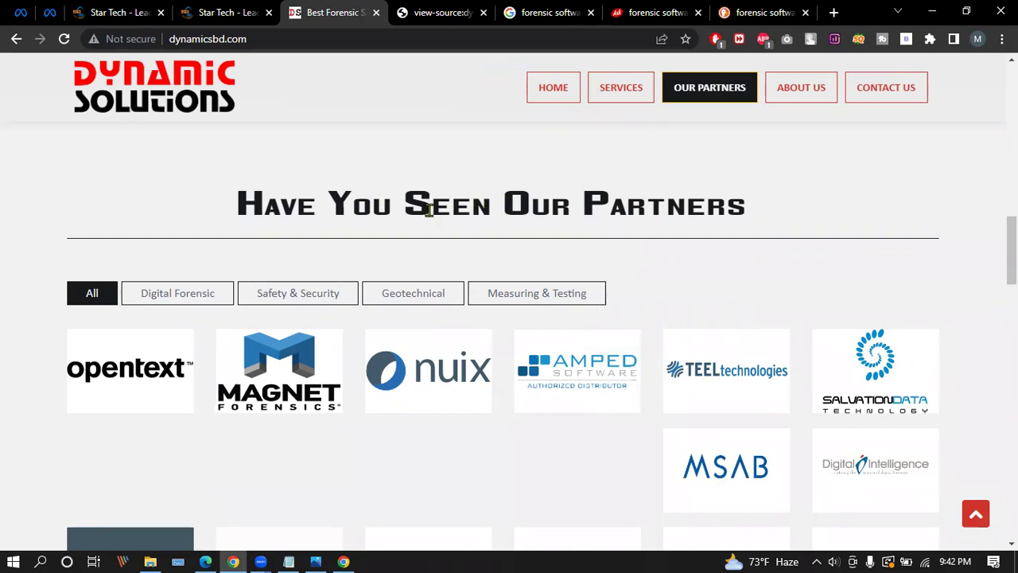
scroll(424, 332, up, 10)
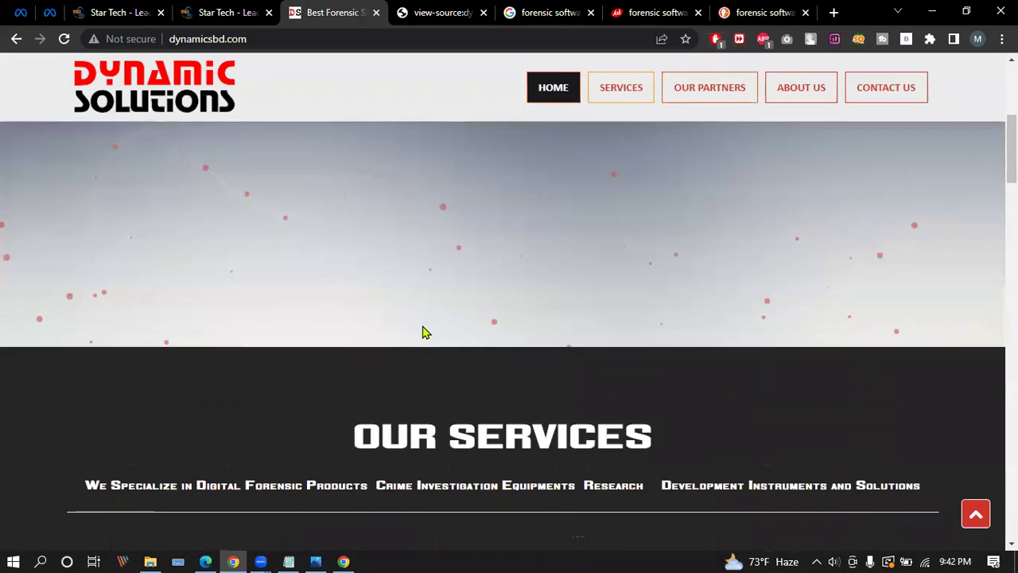
scroll(424, 331, down, 1)
scroll(602, 345, up, 5)
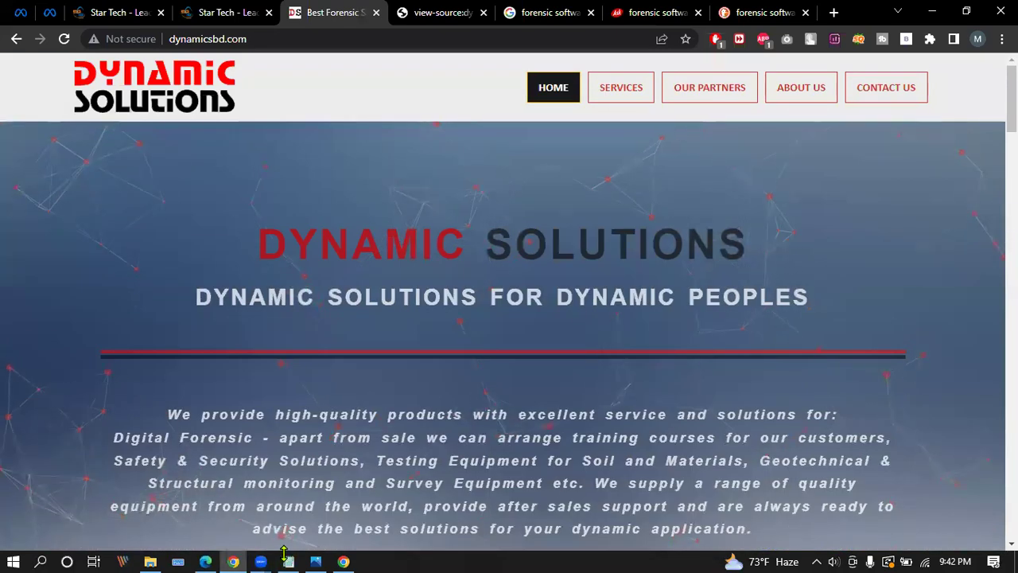
click(289, 560)
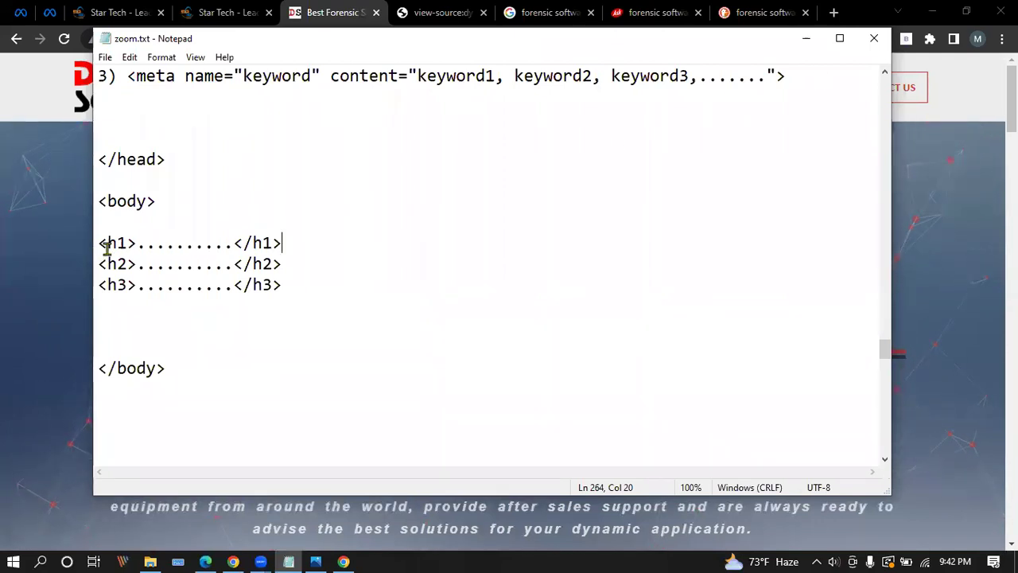
Go over the <h1>–<h3> lines and the placeholder dots inside <h1>, then minimize Notepad.
drag(97, 242, 291, 284)
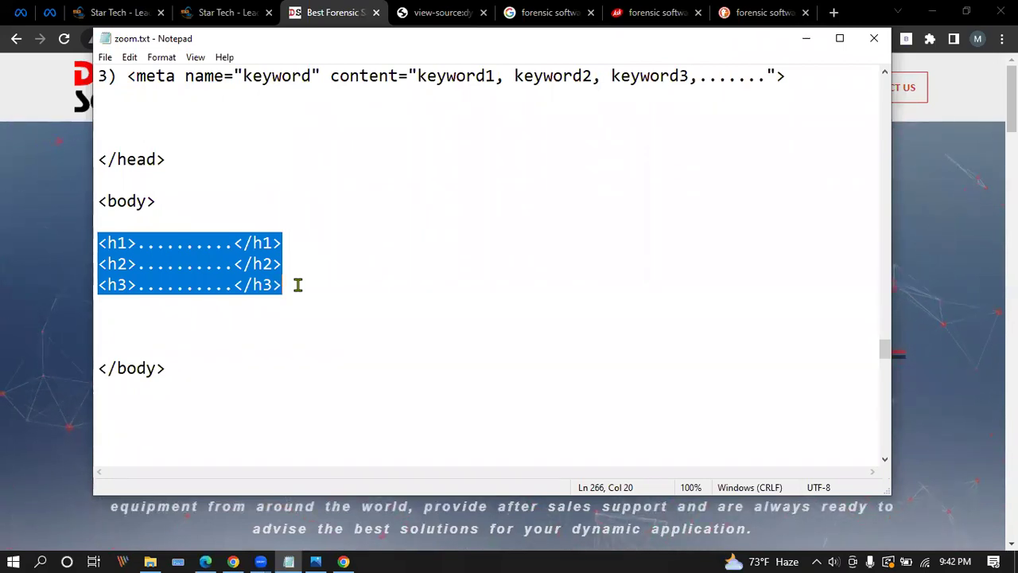
click(166, 243)
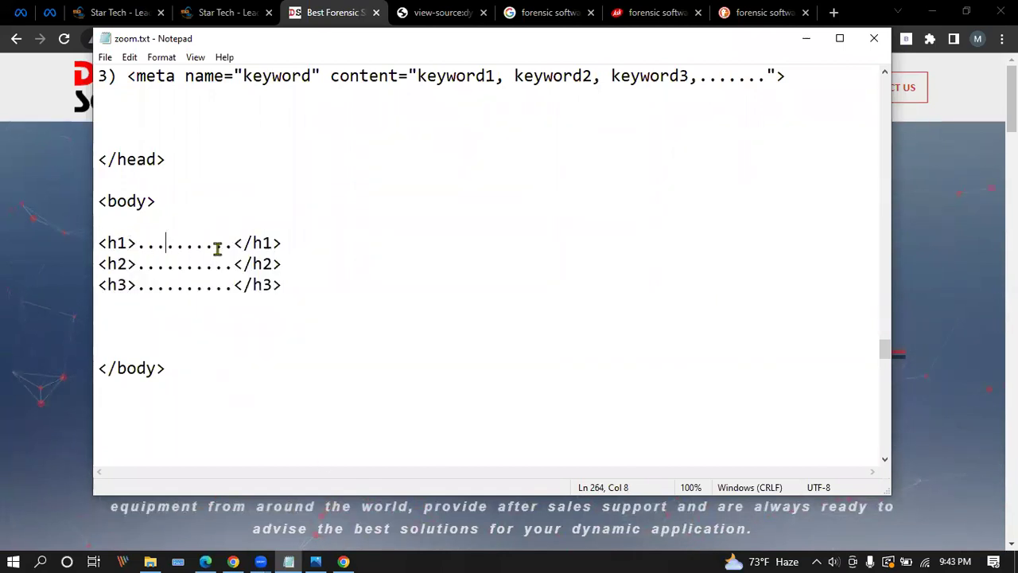
drag(233, 243, 136, 242)
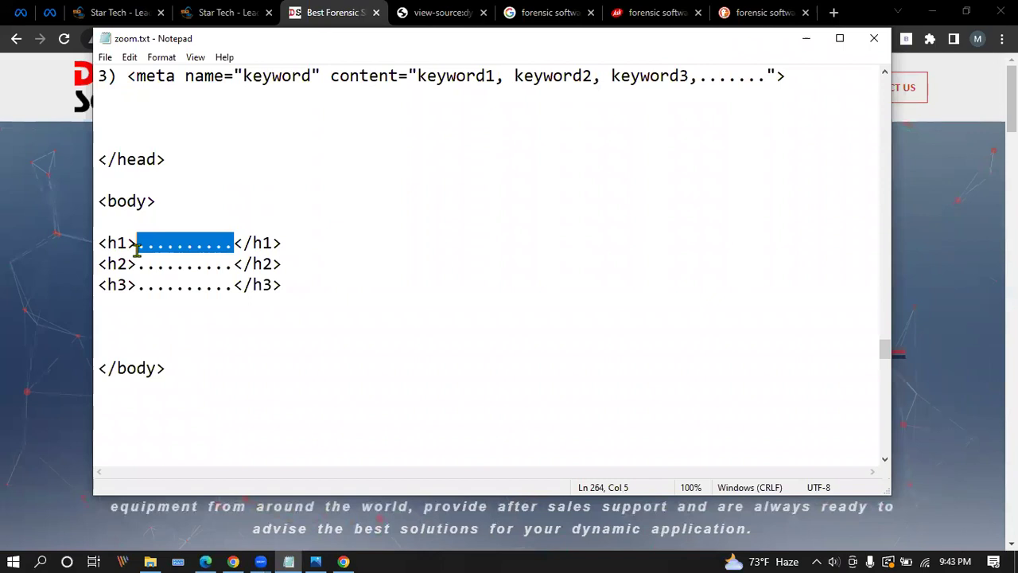
click(380, 263)
drag(139, 243, 228, 245)
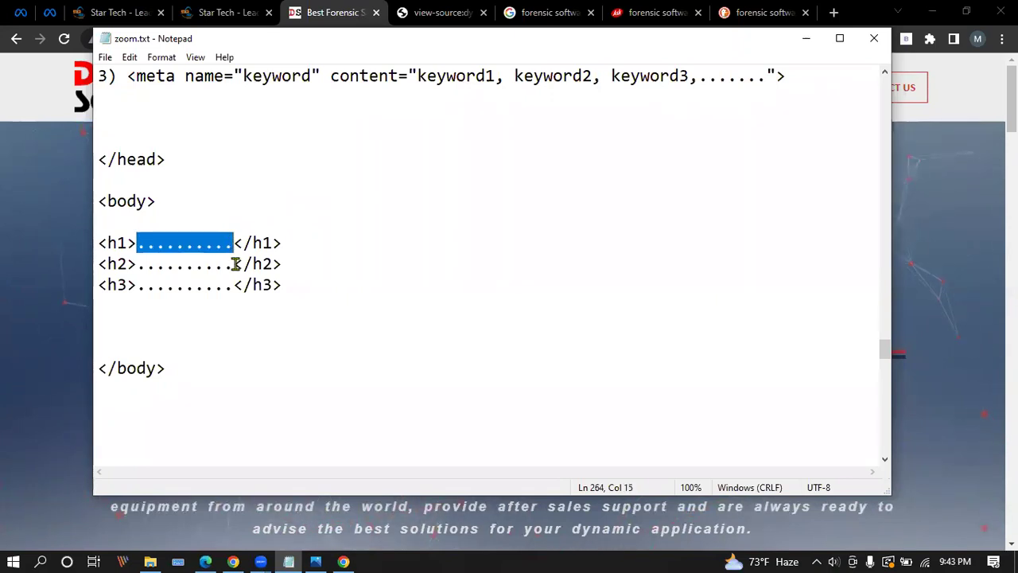
click(806, 38)
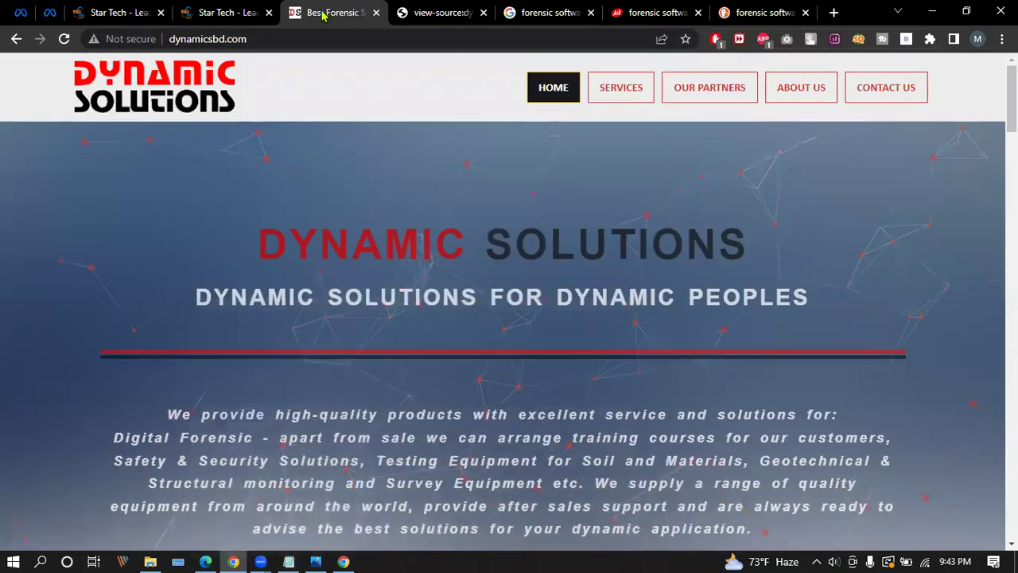
From the Component category on Star Tech, open the Revenger MX 10 casing product page.
click(235, 13)
click(140, 136)
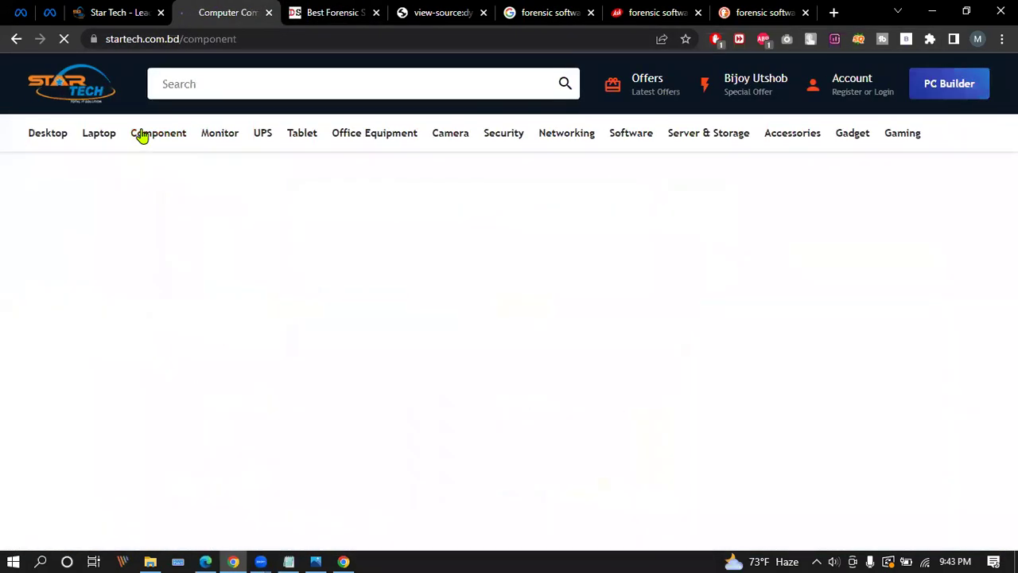
scroll(430, 268, down, 5)
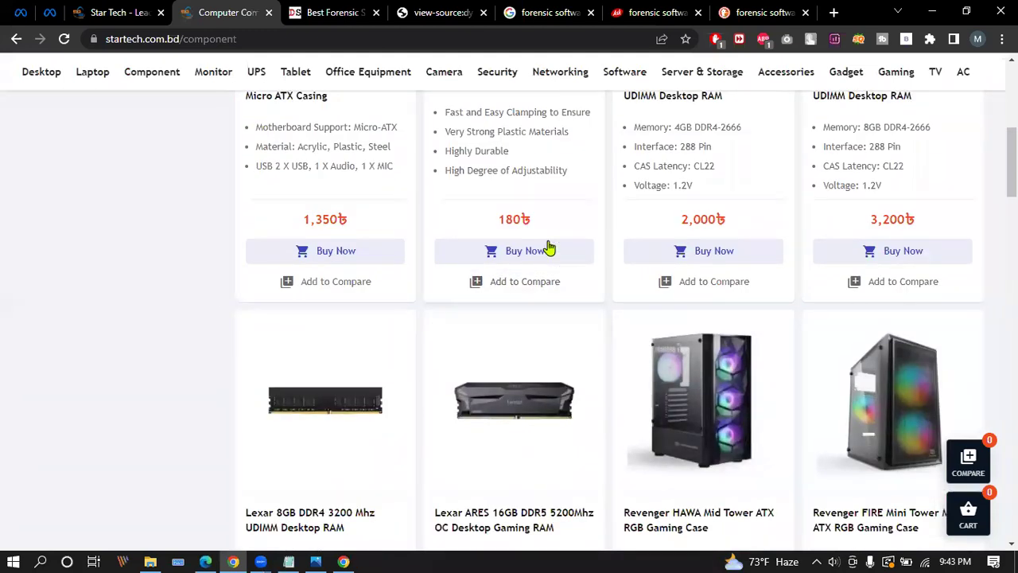
scroll(548, 249, up, 3)
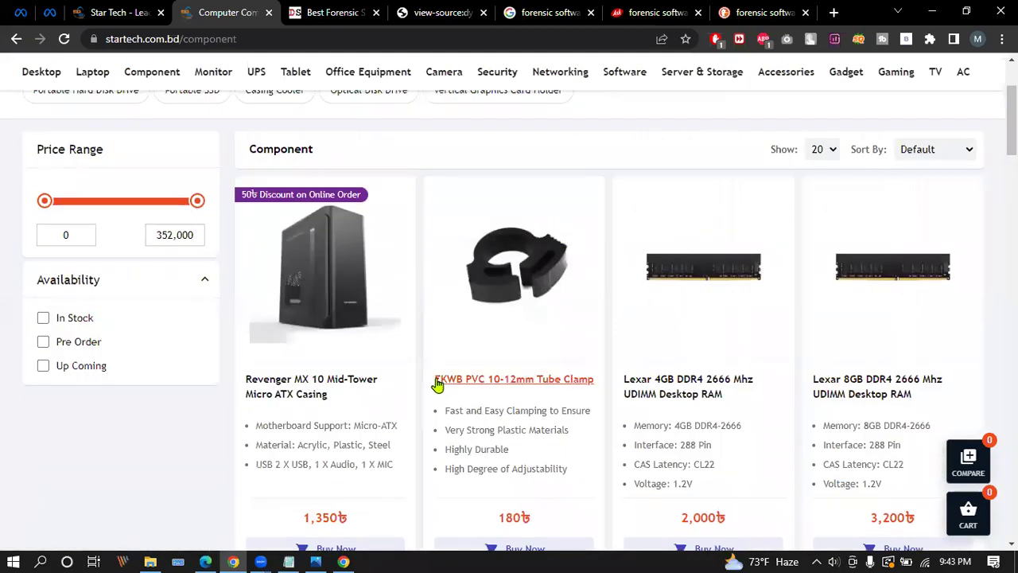
scroll(342, 363, down, 2)
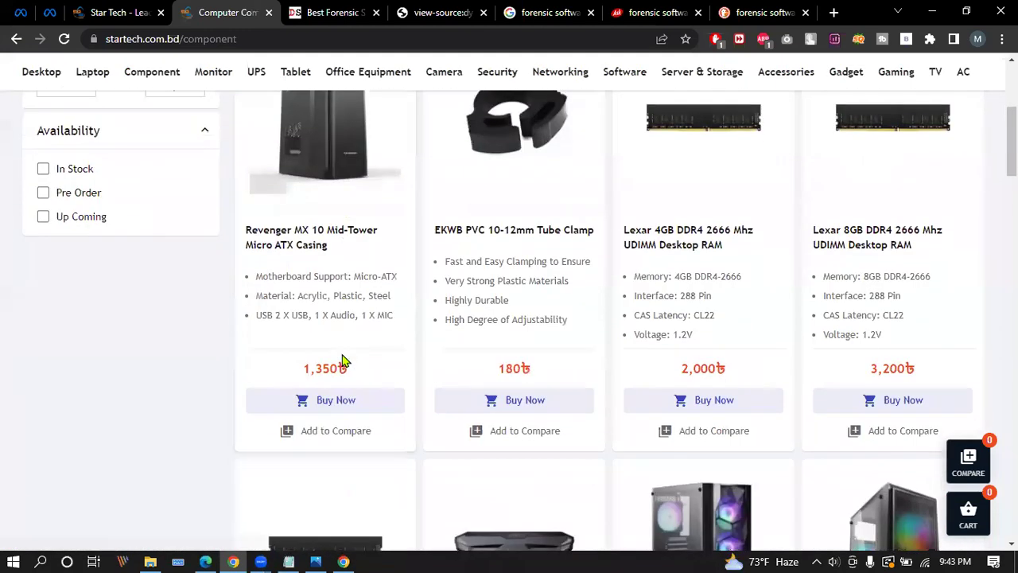
right_click(296, 239)
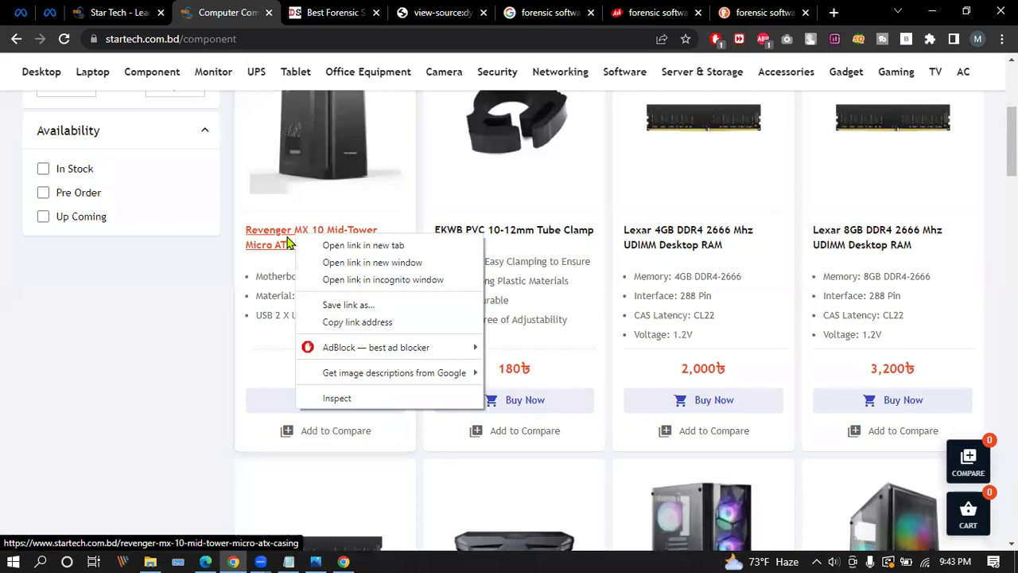
click(285, 244)
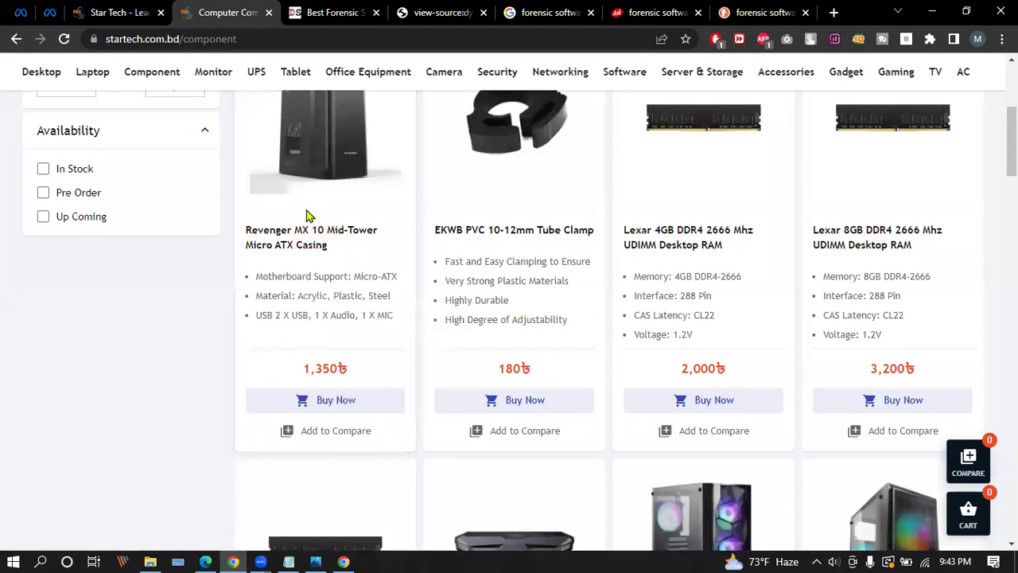
click(312, 230)
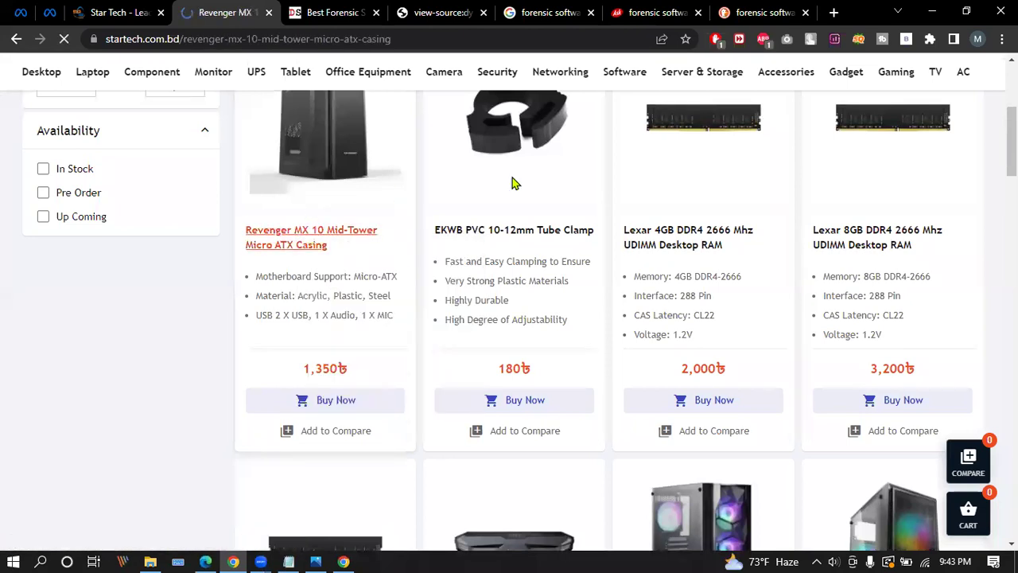
Select the title 'Revenger MX 10 Mid-Tower Micro ATX Casing' and scroll through the page.
drag(426, 282, 811, 282)
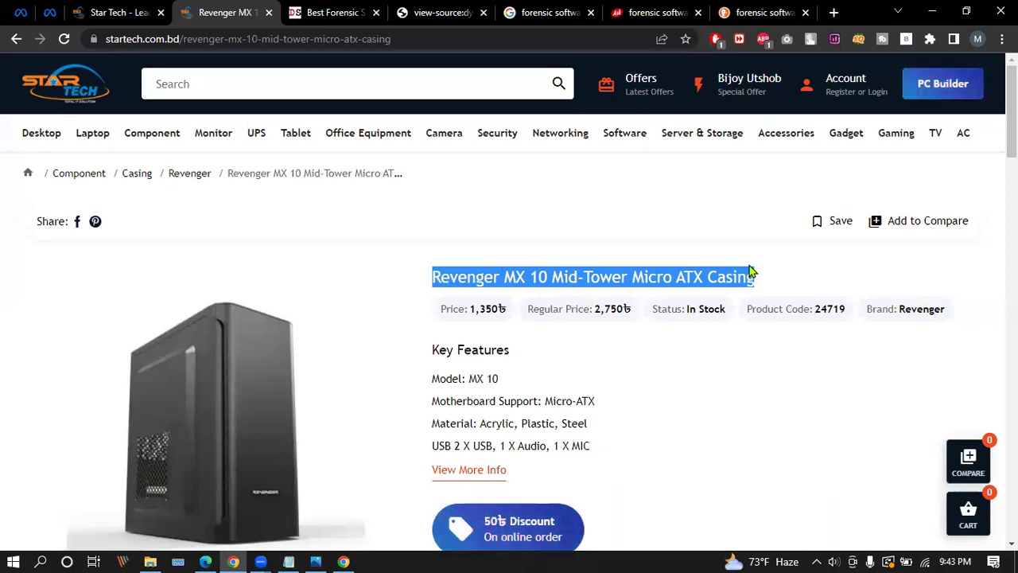
scroll(708, 227, down, 1)
scroll(652, 189, down, 5)
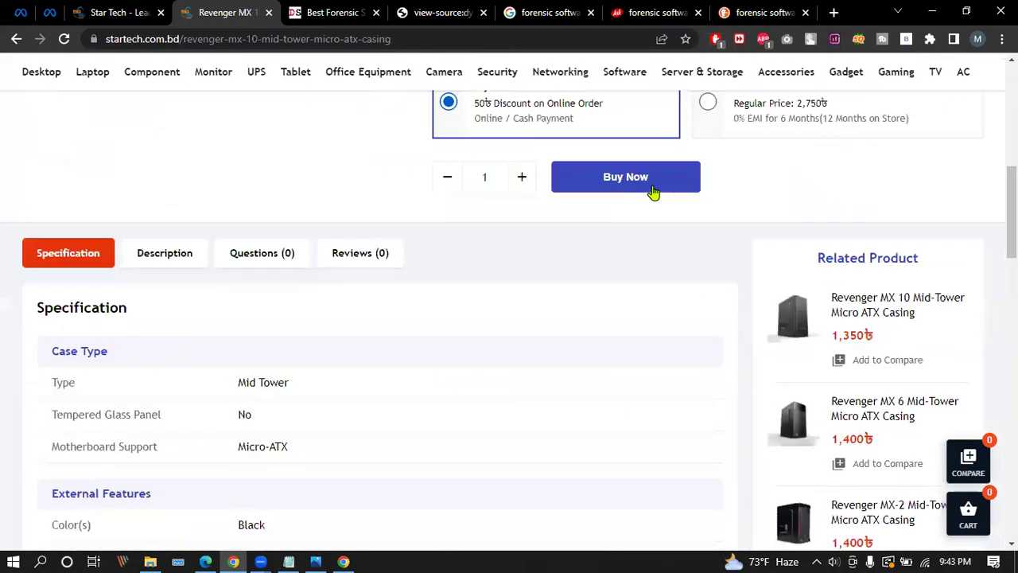
scroll(652, 191, down, 2)
scroll(293, 281, up, 2)
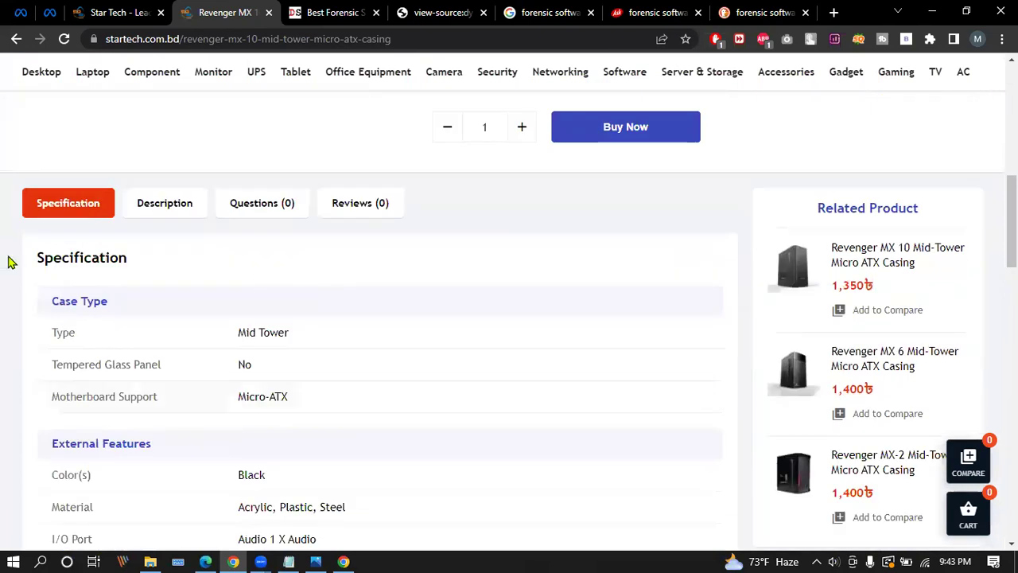
In the Description section, select the heading, the paragraph and the price question heading.
click(165, 207)
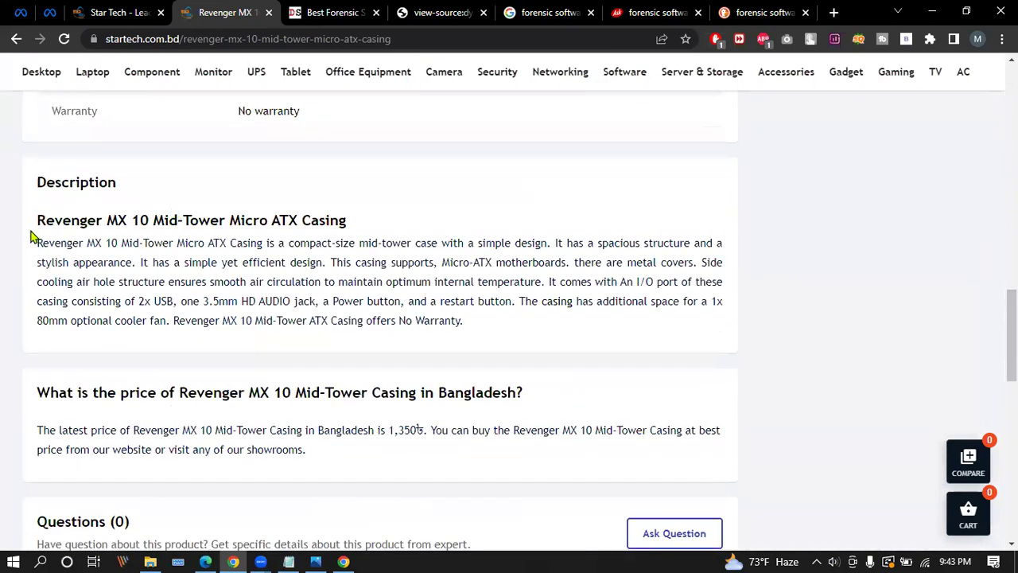
drag(33, 228, 350, 220)
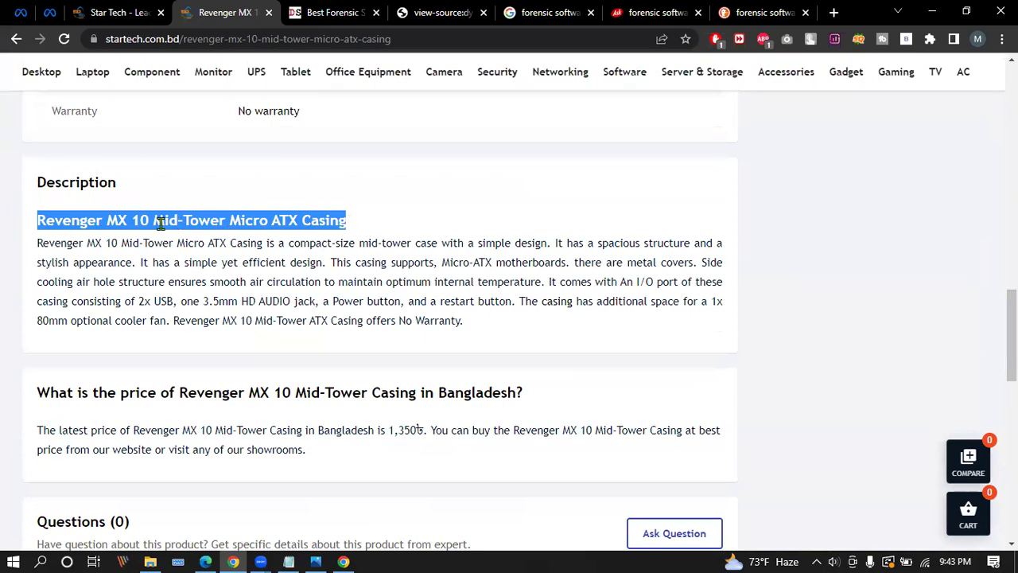
click(303, 221)
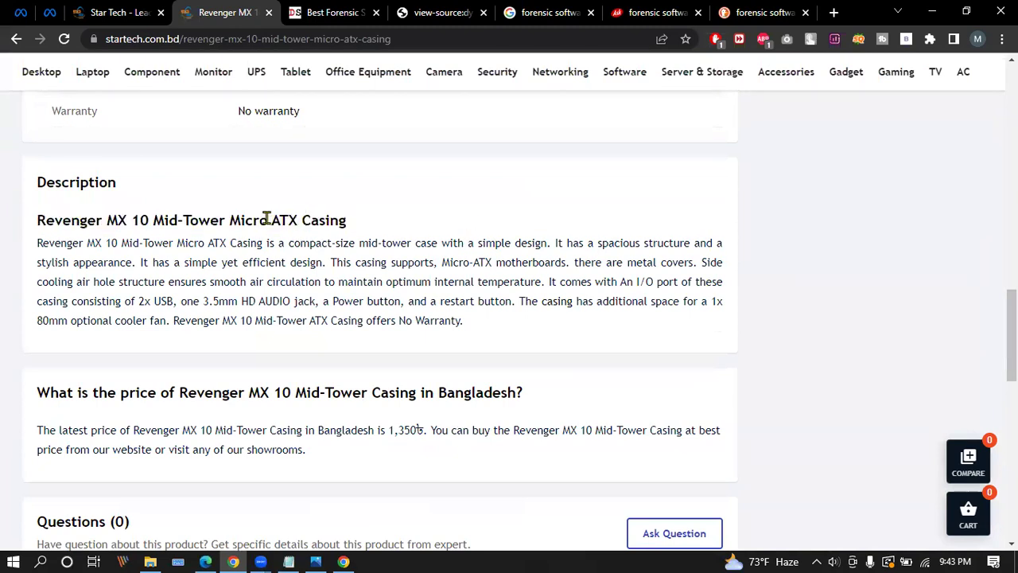
drag(38, 241, 487, 331)
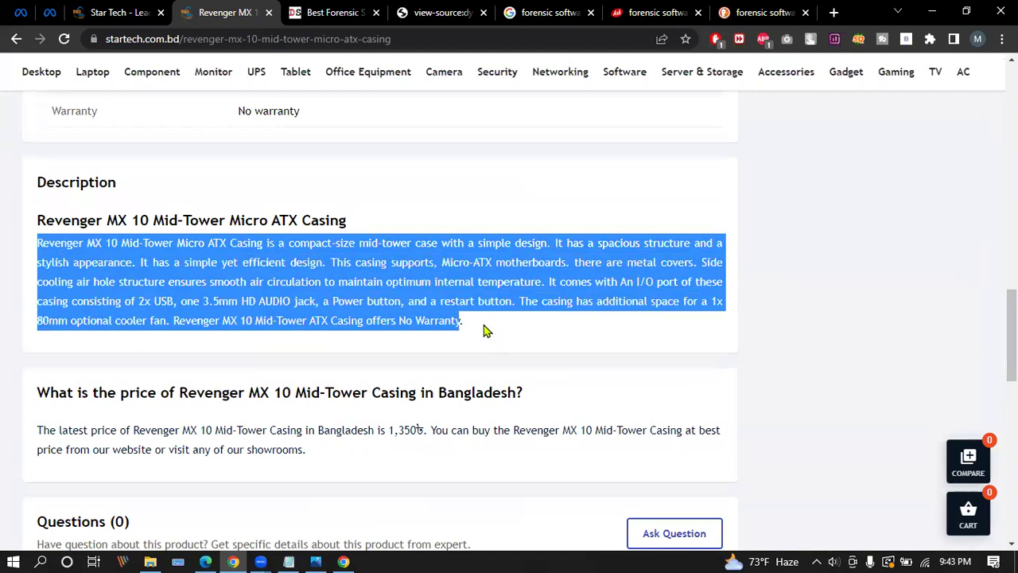
click(114, 285)
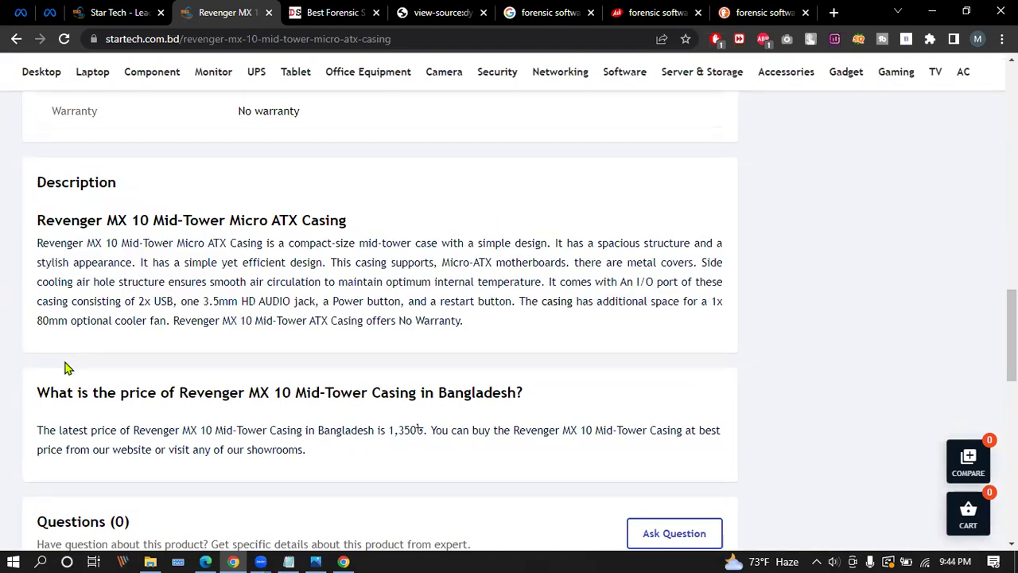
drag(36, 390, 542, 403)
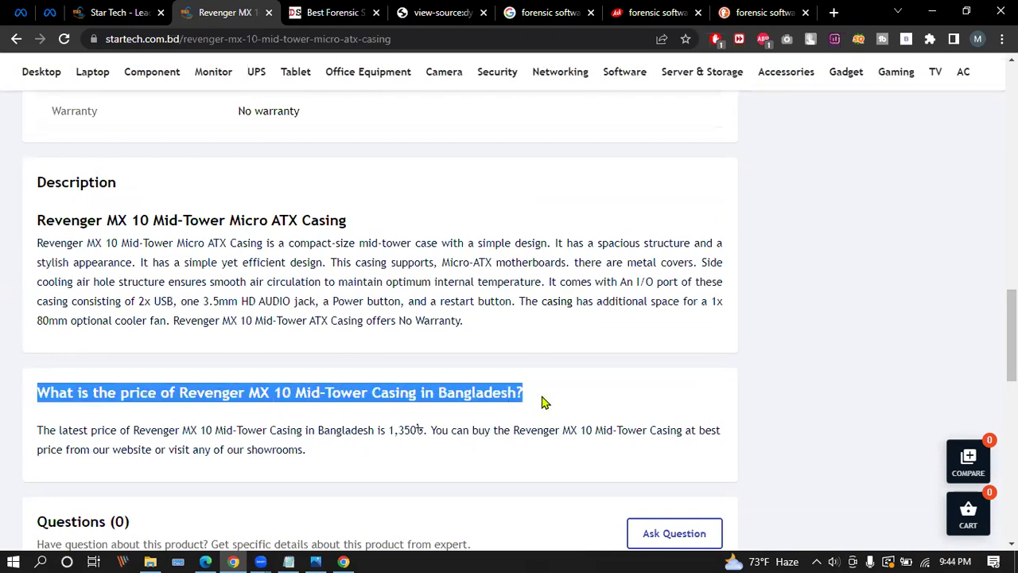
Inspect the price and description headings to confirm both are h2 elements.
right_click(490, 391)
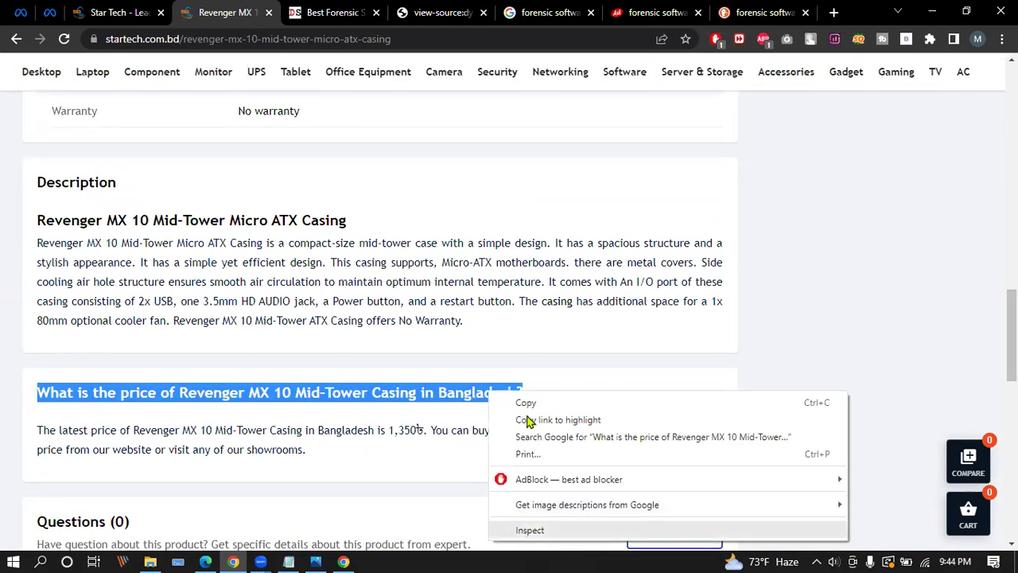
key(Return)
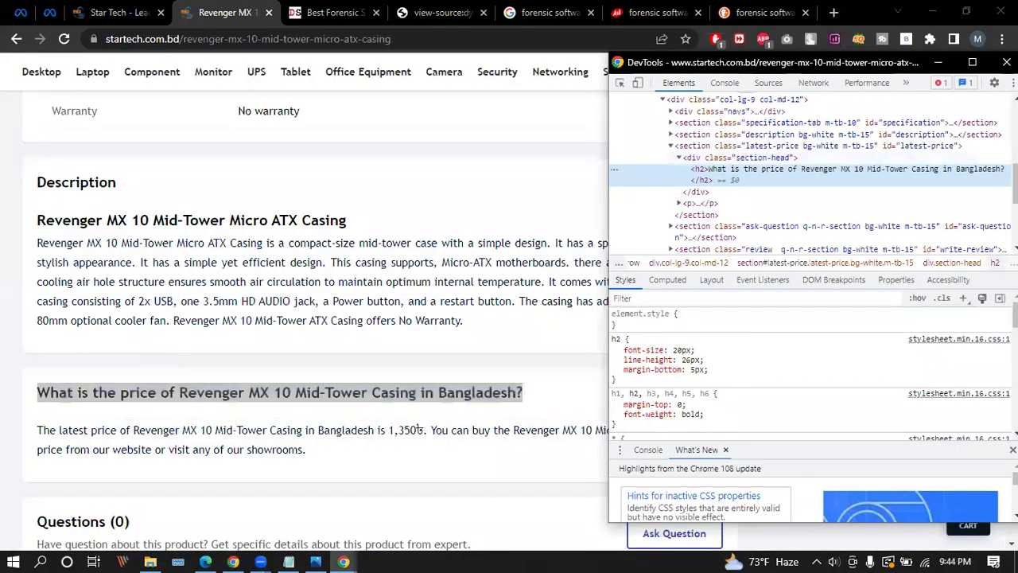
click(1006, 62)
right_click(169, 220)
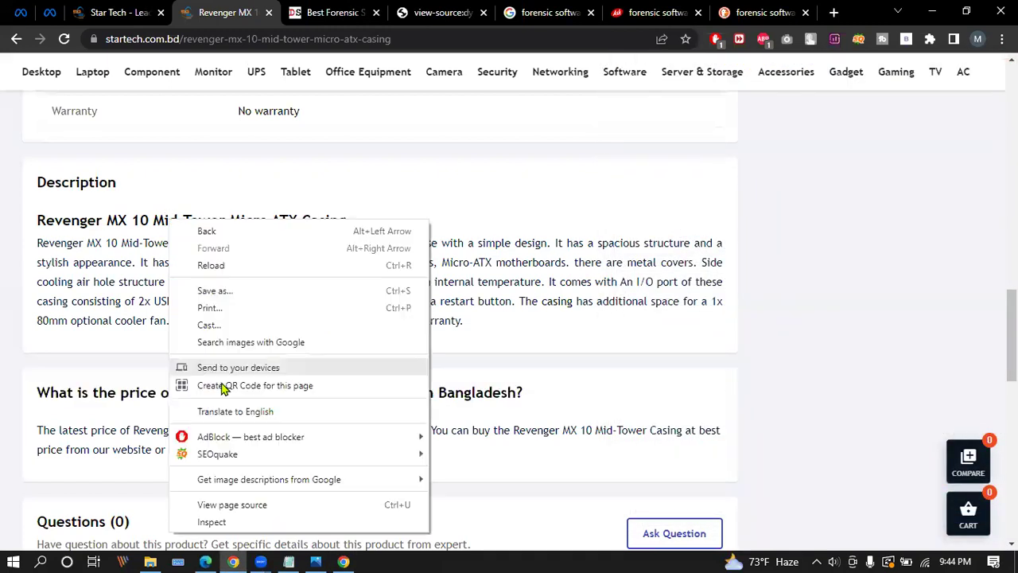
click(209, 521)
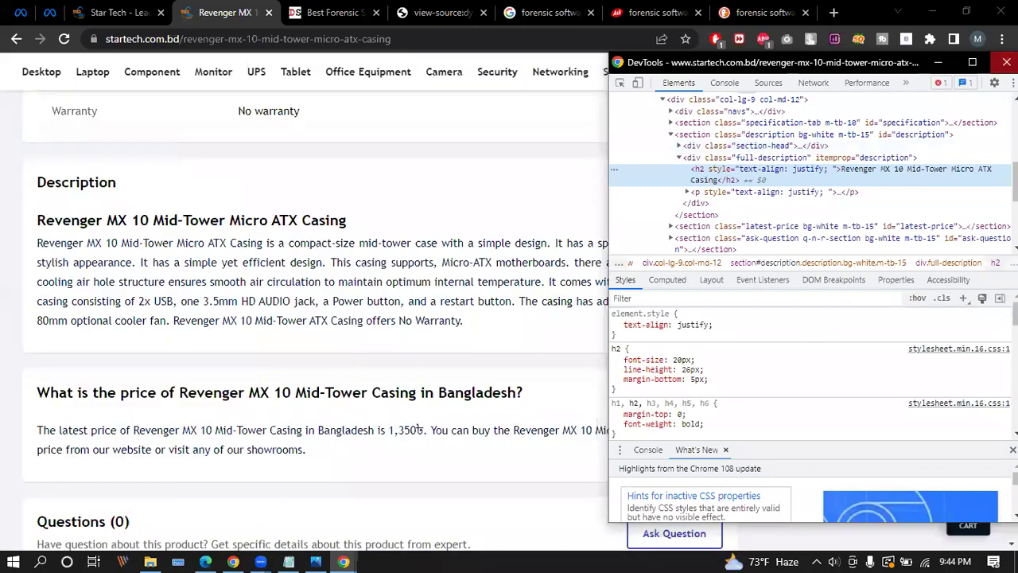
click(1006, 62)
Return to the startech.com.bd home page via the Star Tech logo.
scroll(342, 278, down, 4)
scroll(348, 295, down, 5)
scroll(347, 295, up, 18)
scroll(347, 305, up, 3)
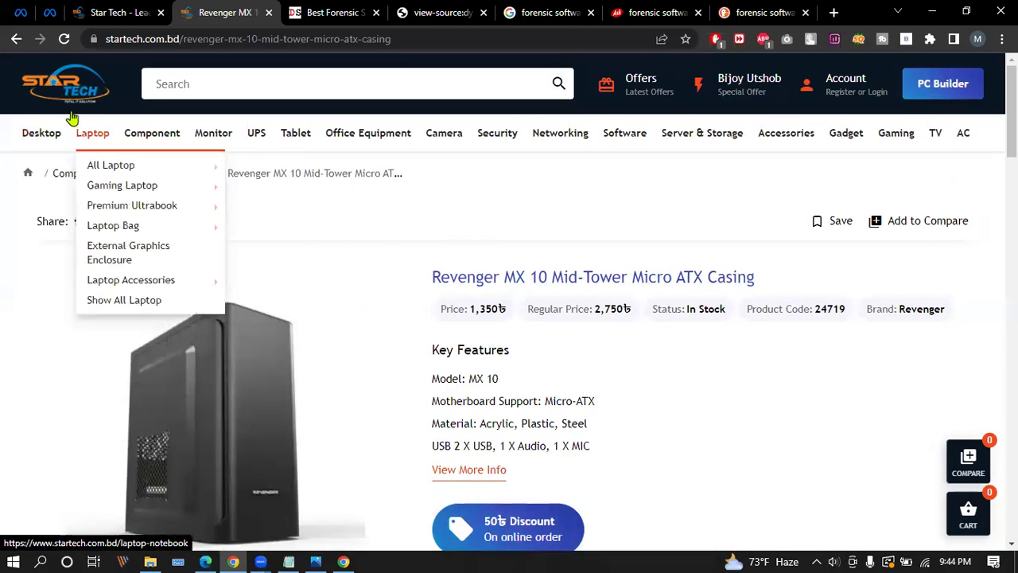
click(66, 89)
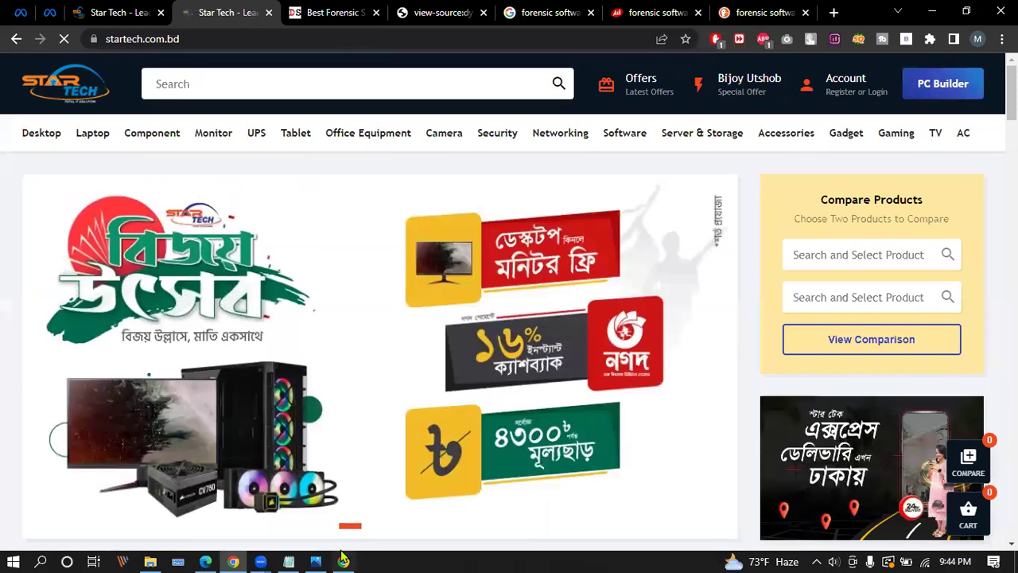
click(343, 561)
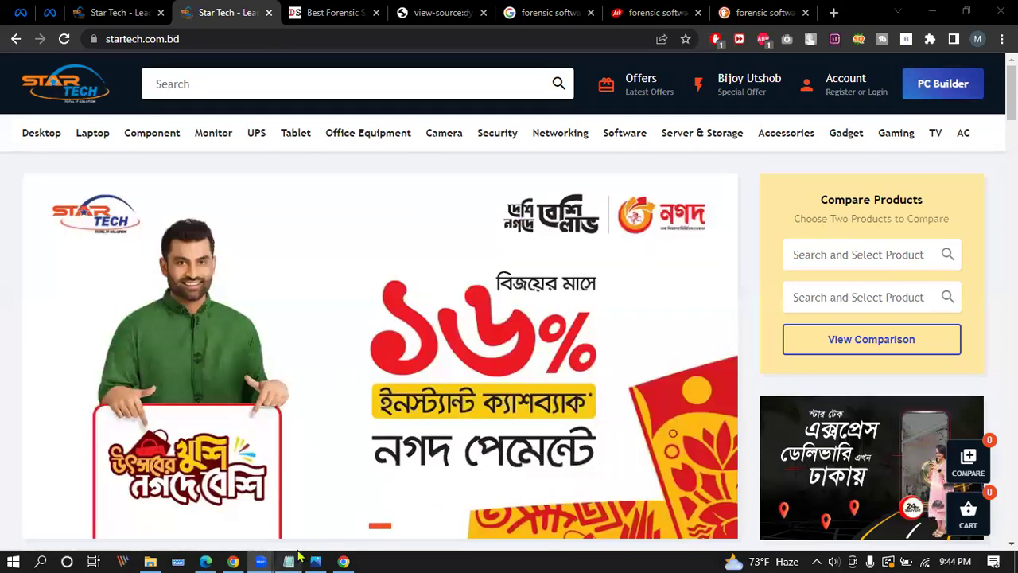
Bring the zoom.txt notes forward and select the title tag line.
mouse_move(299, 556)
click(314, 517)
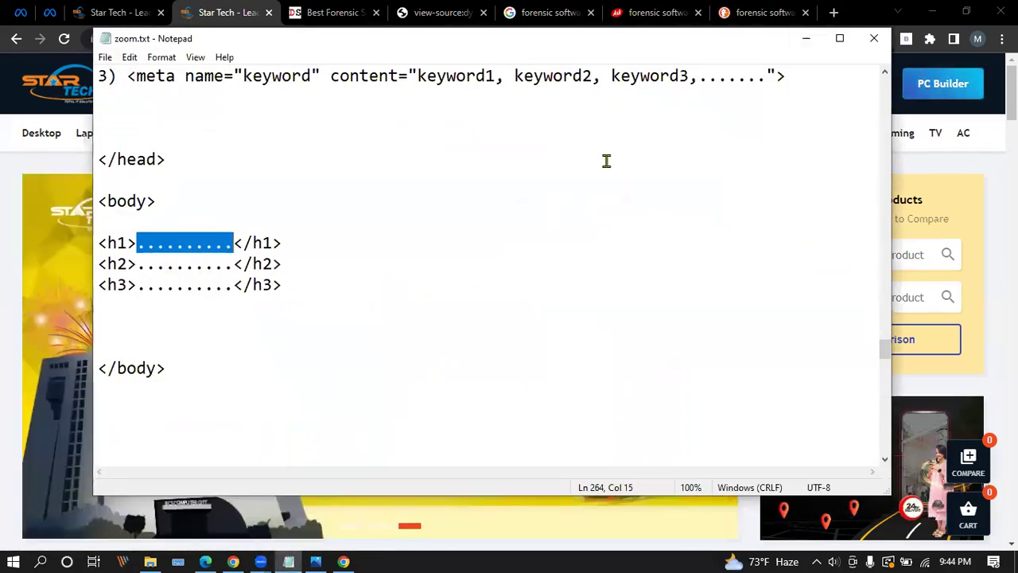
scroll(530, 230, up, 3)
click(127, 180)
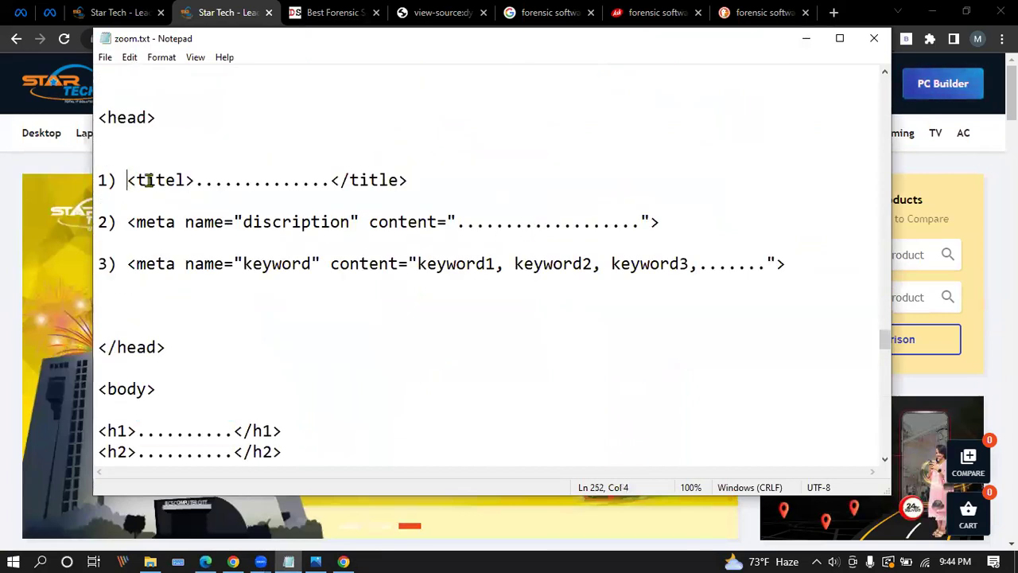
drag(125, 180, 329, 180)
click(329, 181)
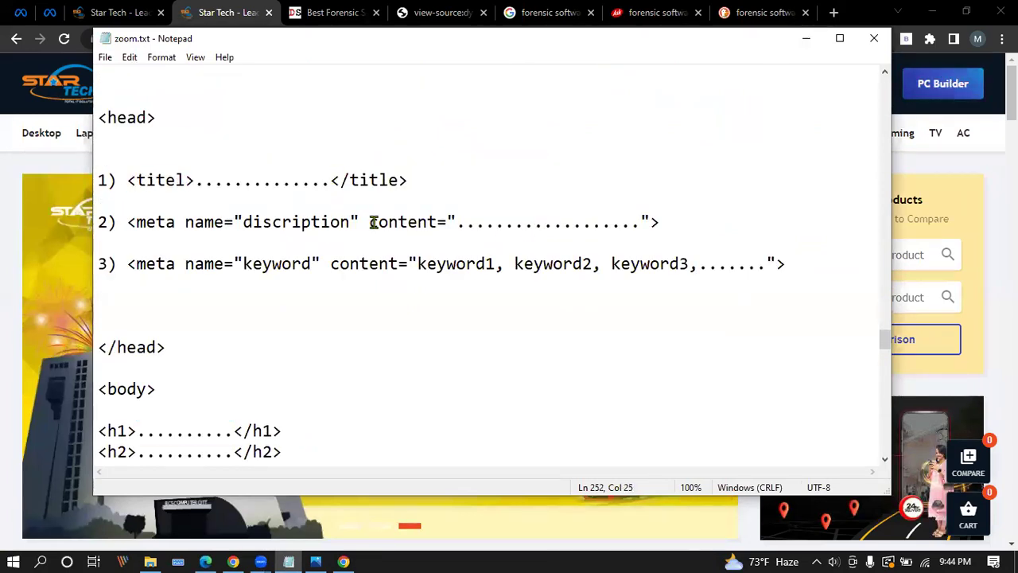
Select the description placeholder dots, then 'keyword' and keyword1–keyword3 in the keywords meta tag.
drag(465, 221, 631, 224)
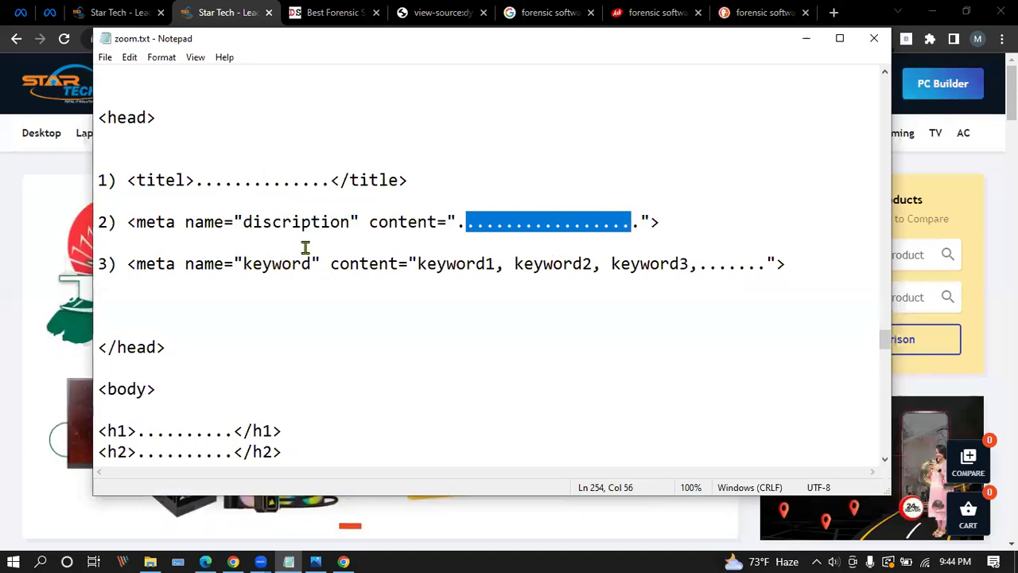
drag(311, 263, 245, 265)
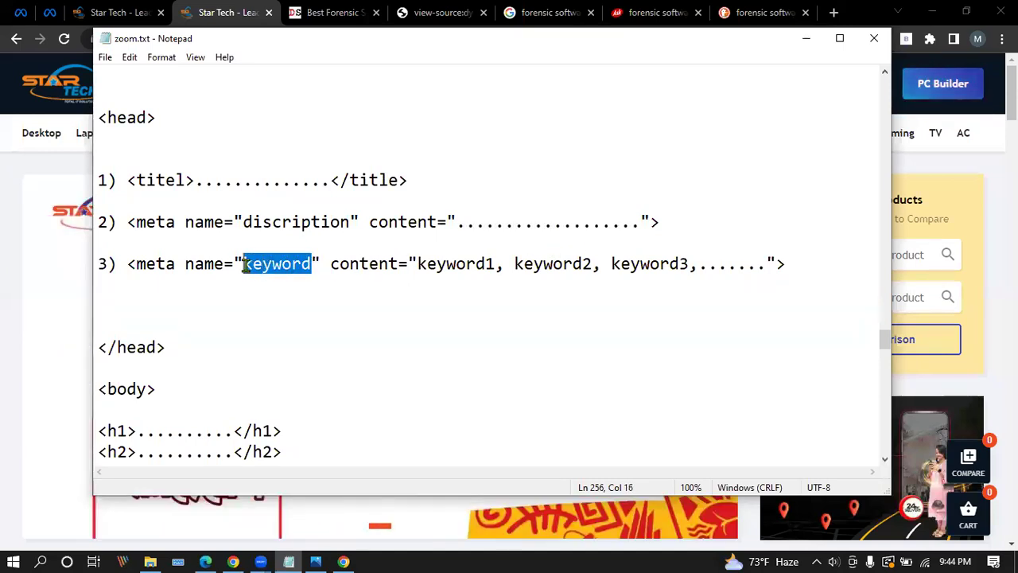
drag(490, 263, 421, 267)
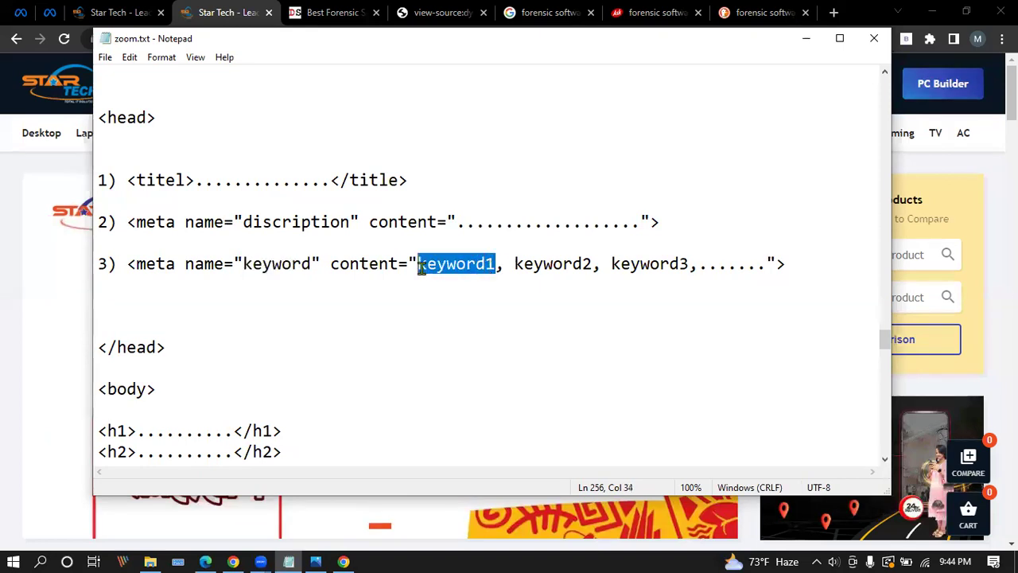
drag(593, 265, 511, 271)
drag(693, 257, 630, 267)
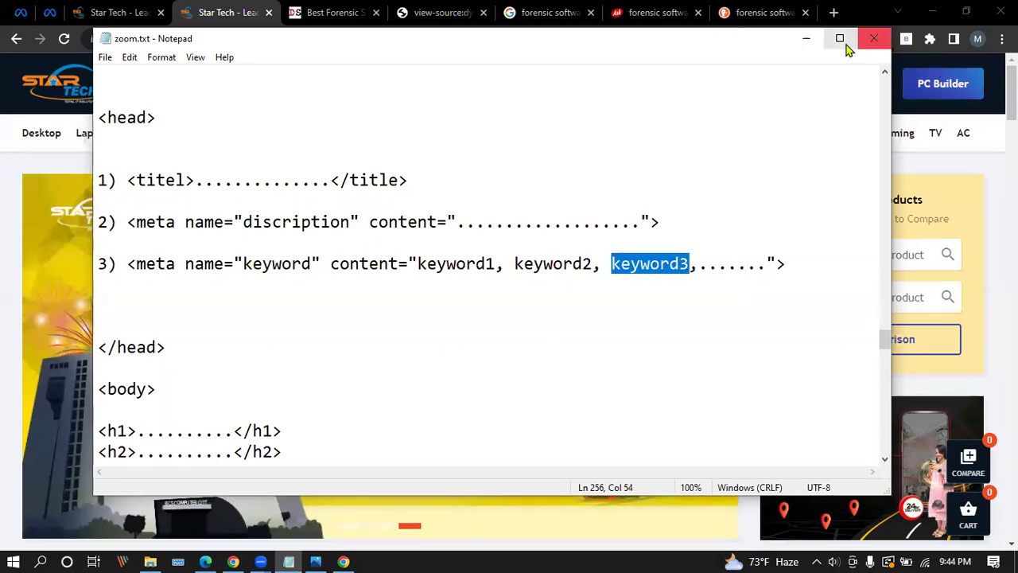
Open the Lexar 4GB DDR4 RAM product page from Star Tech's components listing.
click(806, 40)
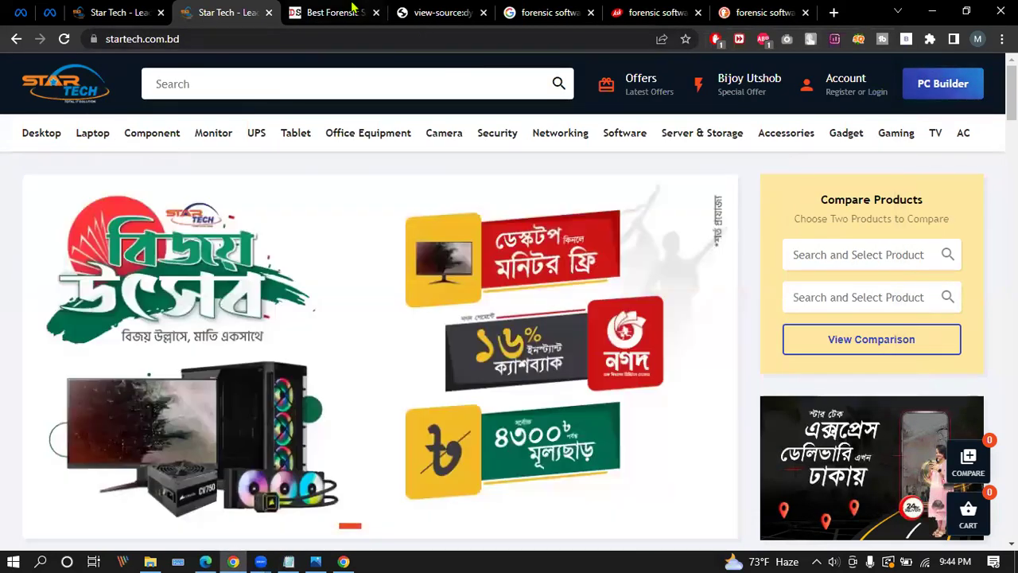
click(350, 12)
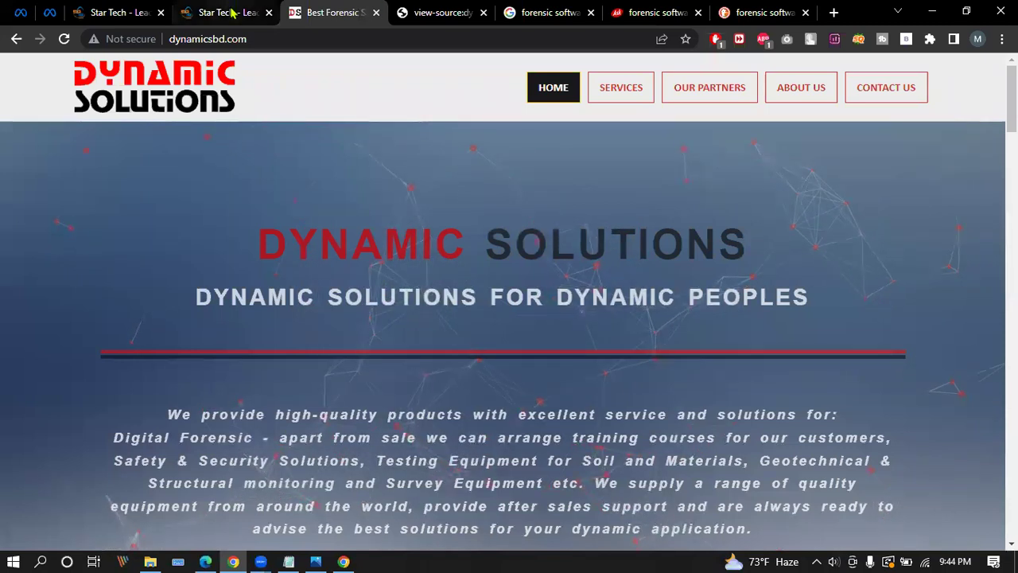
click(227, 12)
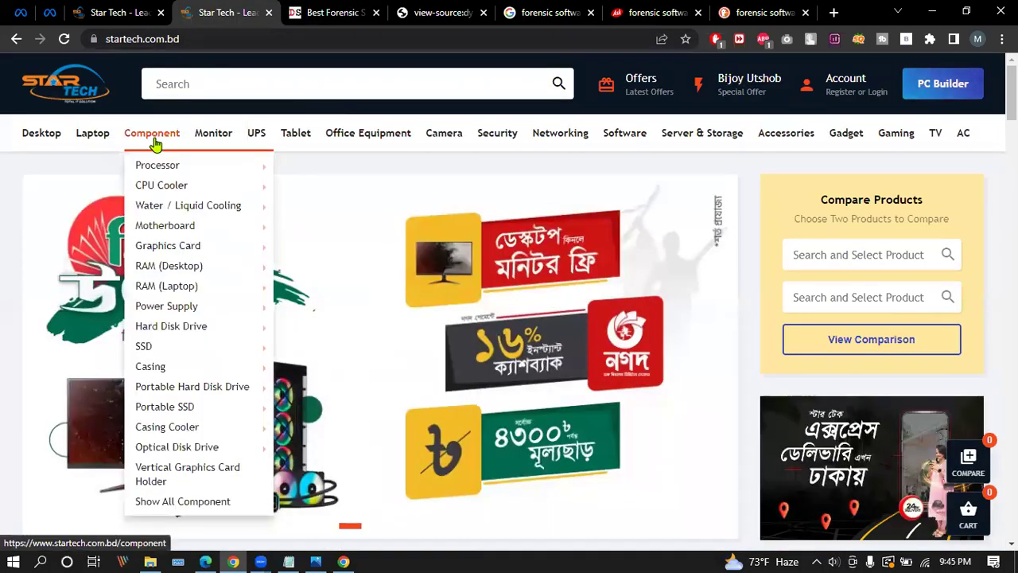
click(152, 137)
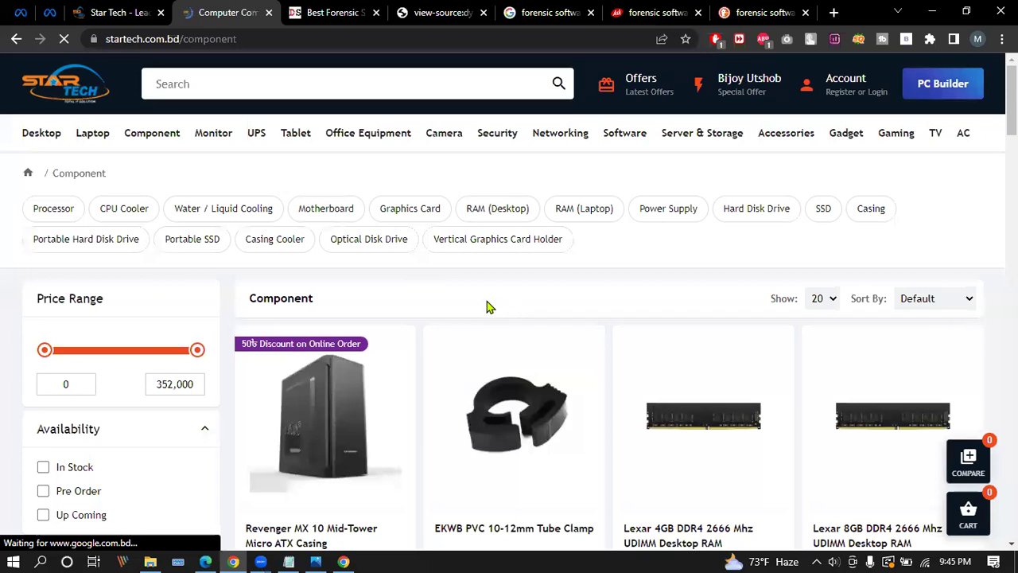
scroll(486, 305, down, 2)
click(719, 275)
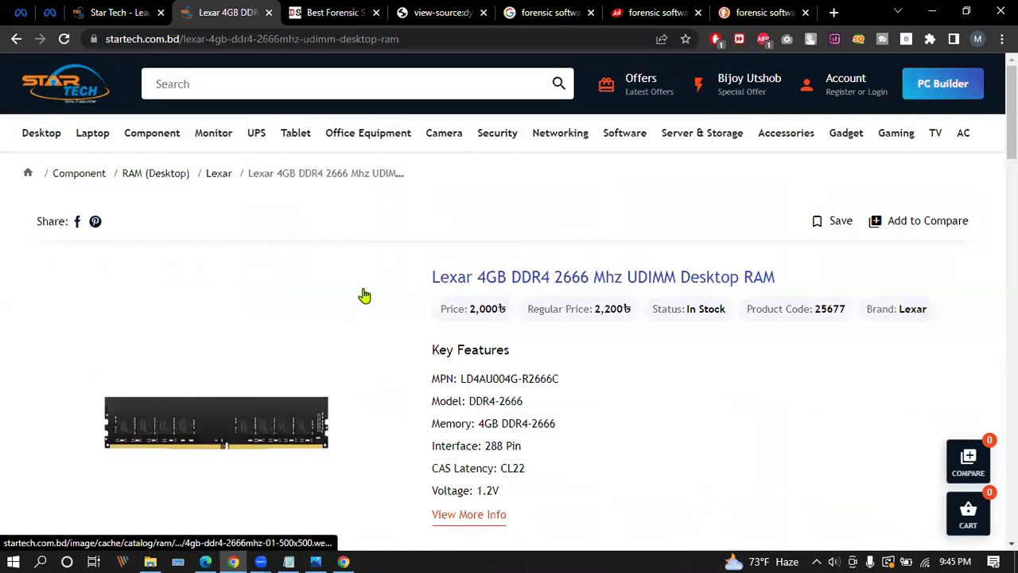
scroll(319, 287, down, 2)
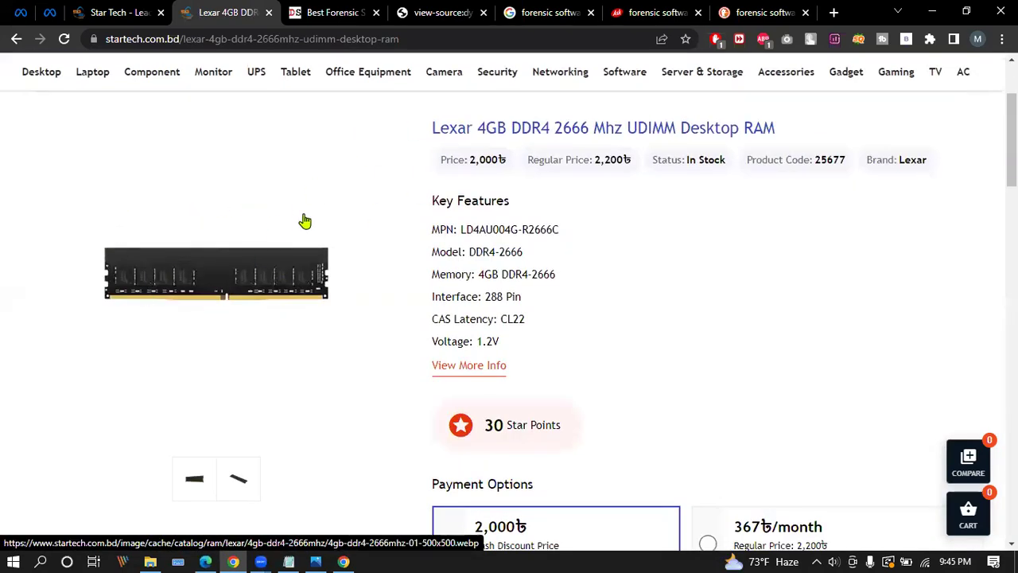
Scroll the Dynamic Solutions homepage again and open a blank new tab.
click(330, 12)
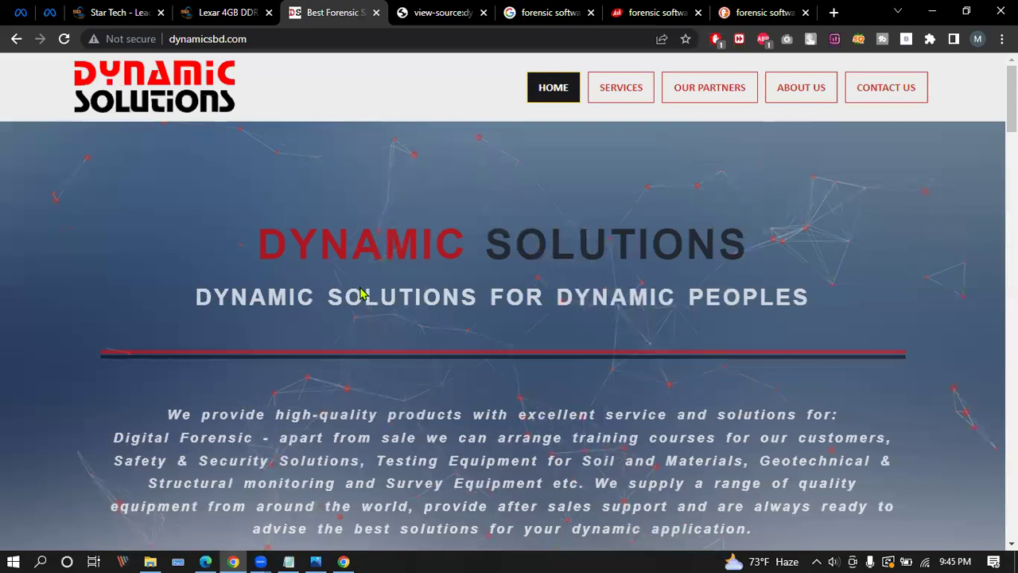
scroll(209, 222, down, 1)
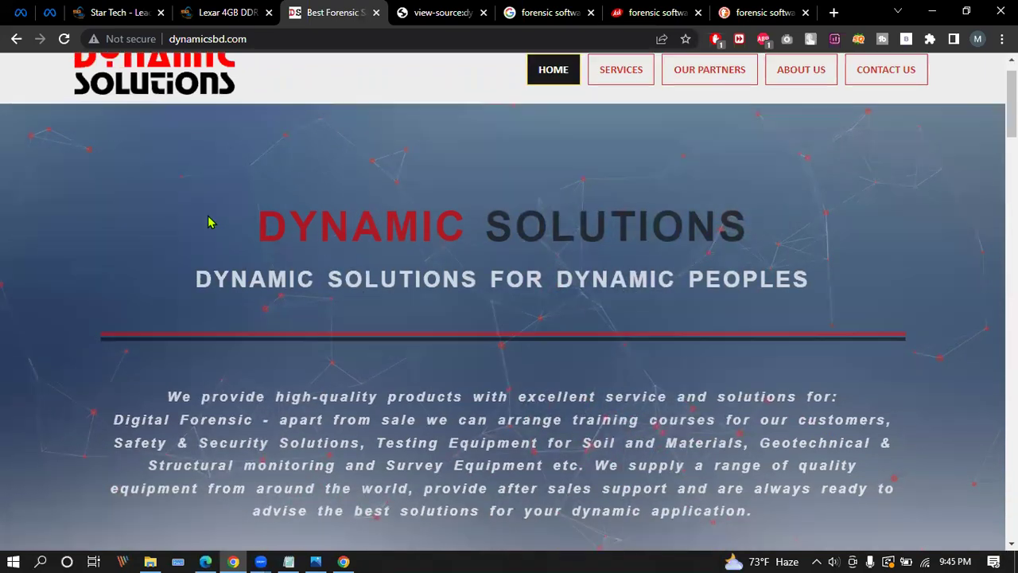
scroll(208, 221, down, 3)
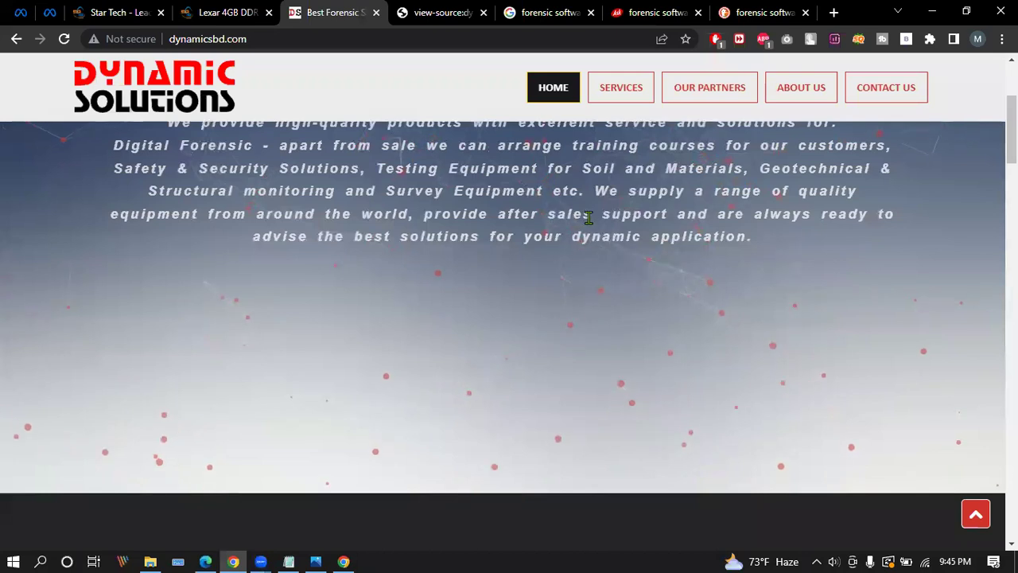
click(834, 12)
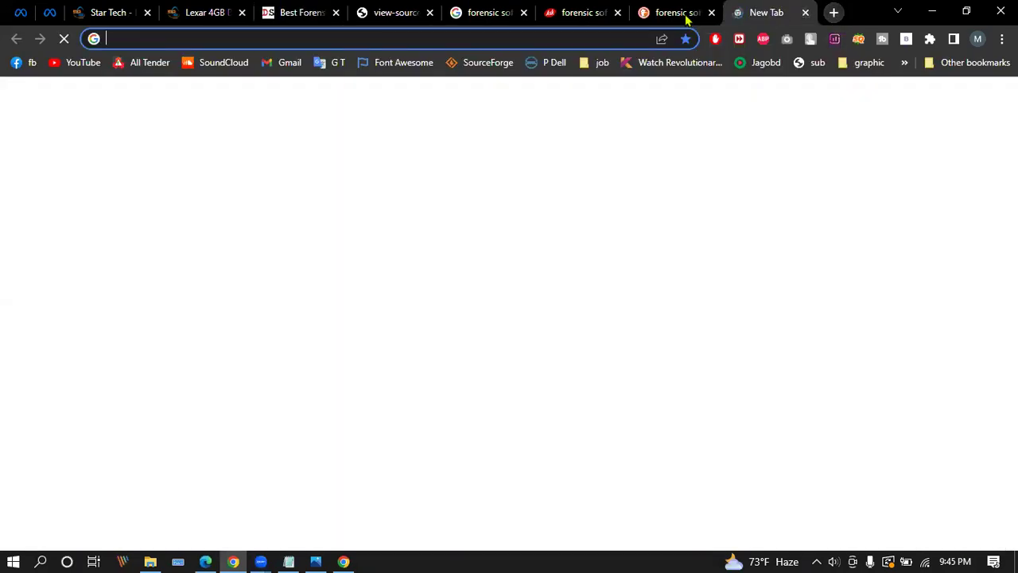
Search 'forensic software' from the address bar, trimming 'bangladesh' off the autocomplete.
click(509, 39)
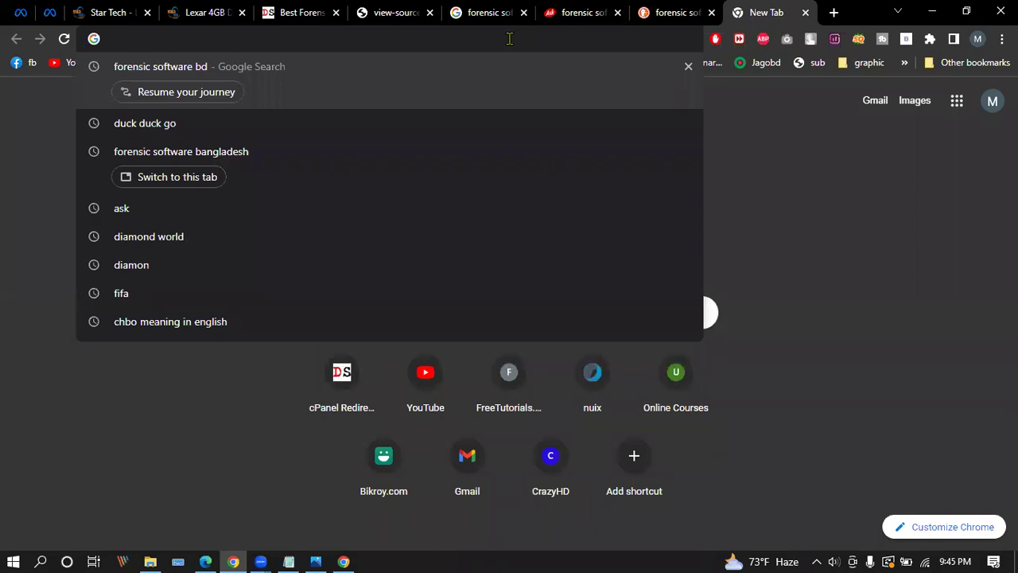
click(690, 161)
click(435, 37)
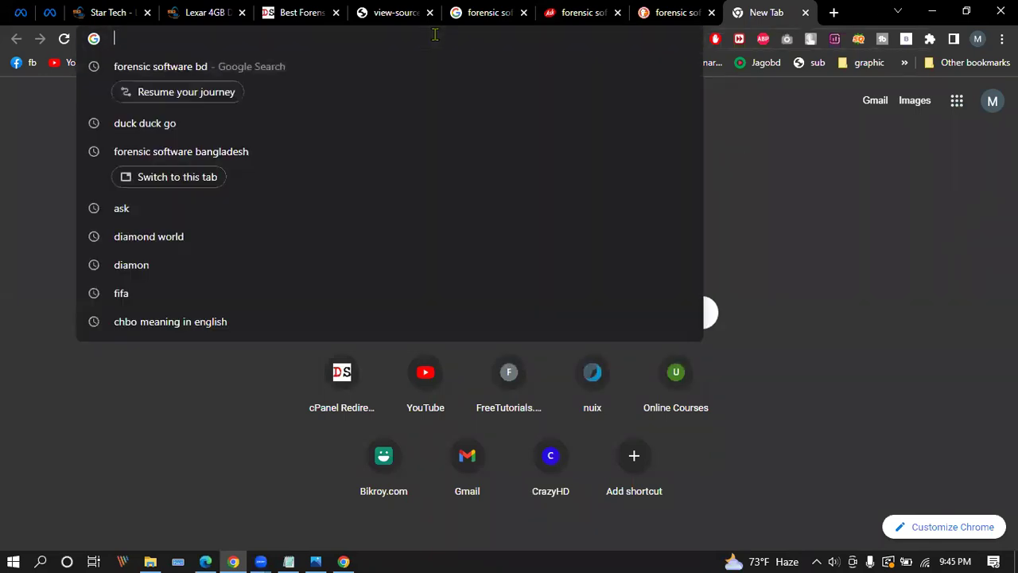
click(764, 200)
click(599, 38)
text(forensic)
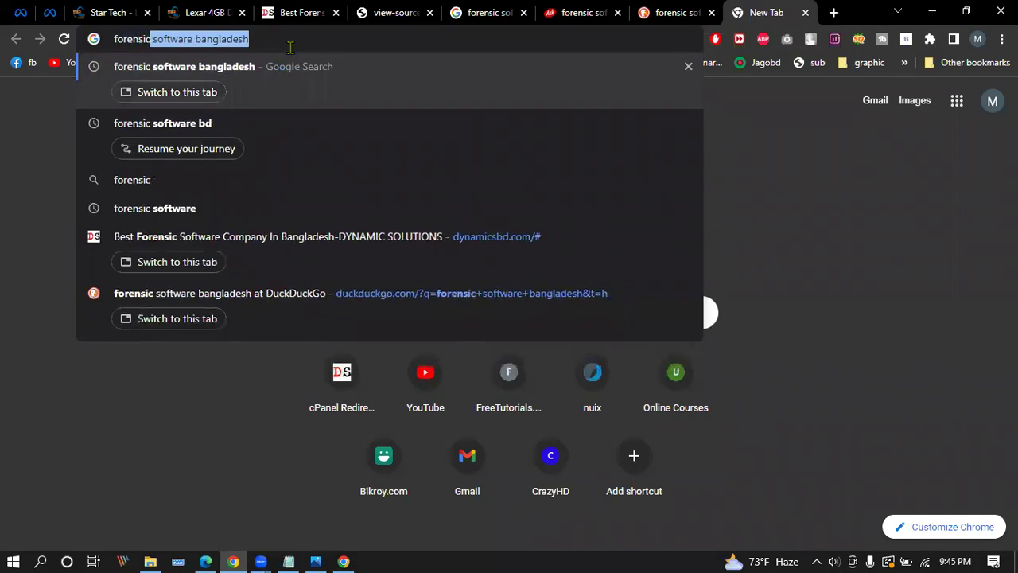
key(Right)
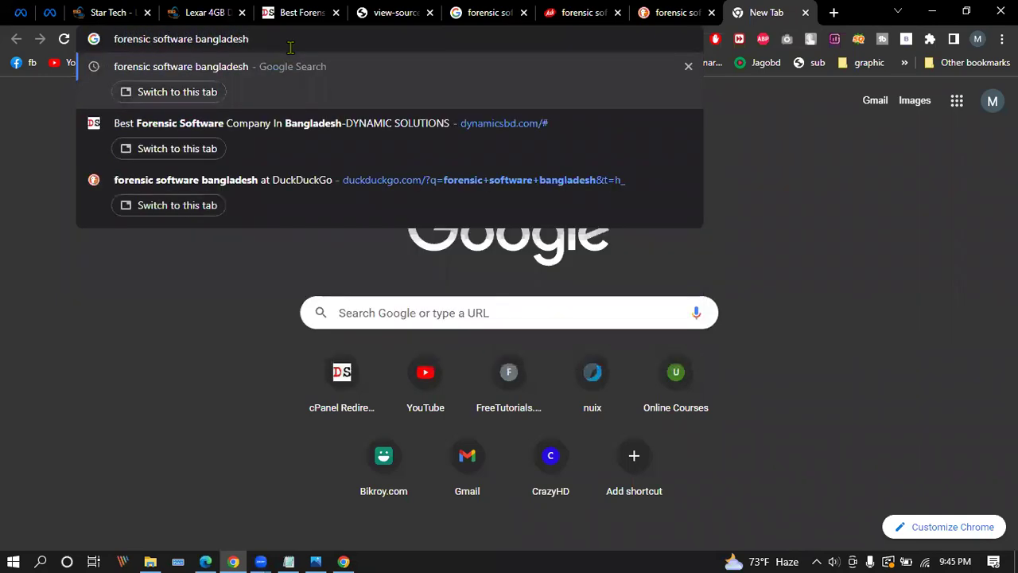
key(BackSpace)
key(BackSpace)
key(BackSpace)
key(BackSpace)
key(BackSpace)
key(BackSpace)
key(BackSpace)
key(BackSpace)
key(BackSpace)
key(BackSpace)
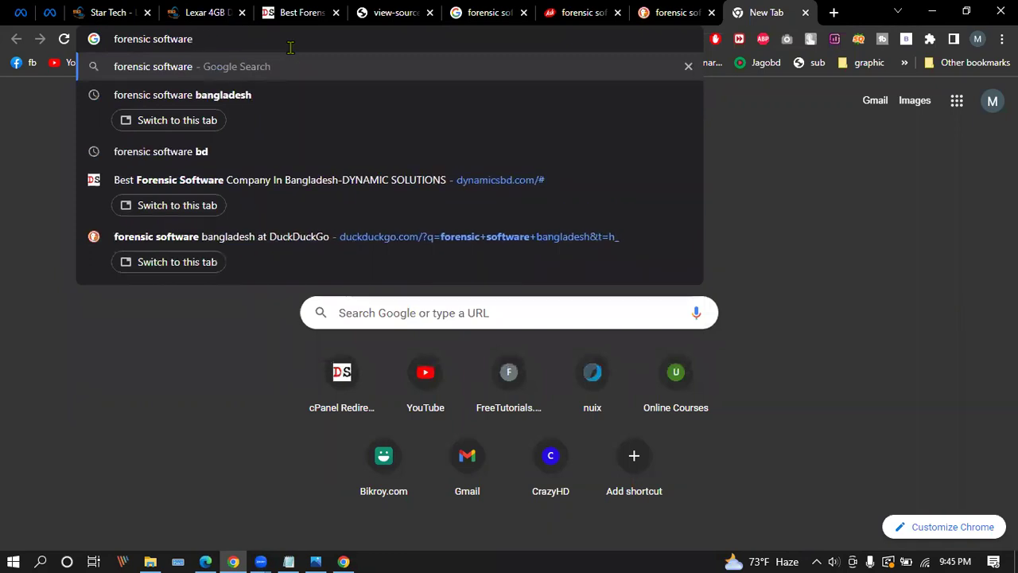
key(Return)
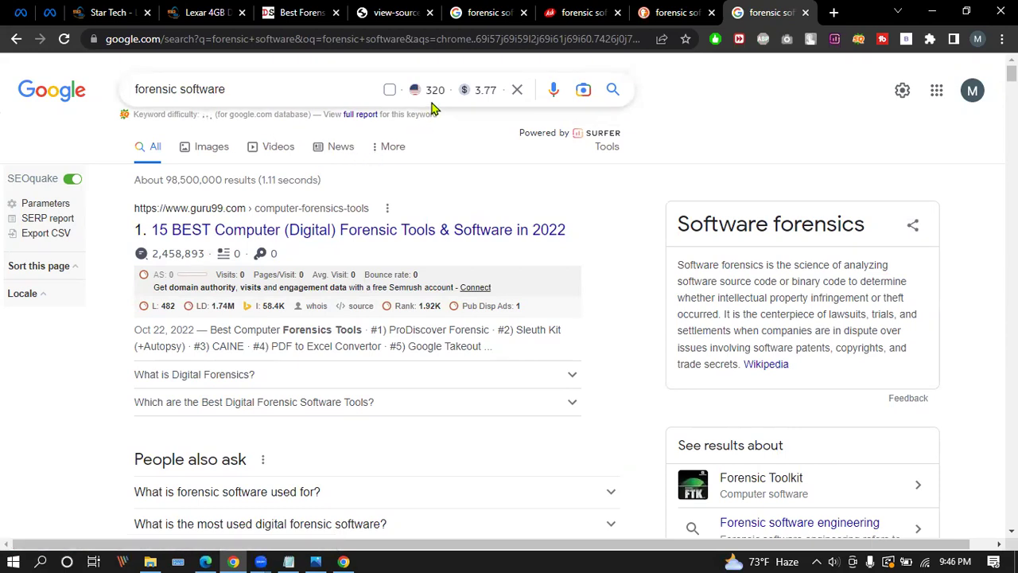
Note the 320 monthly search volume for the 'forensic software' query.
mouse_move(427, 92)
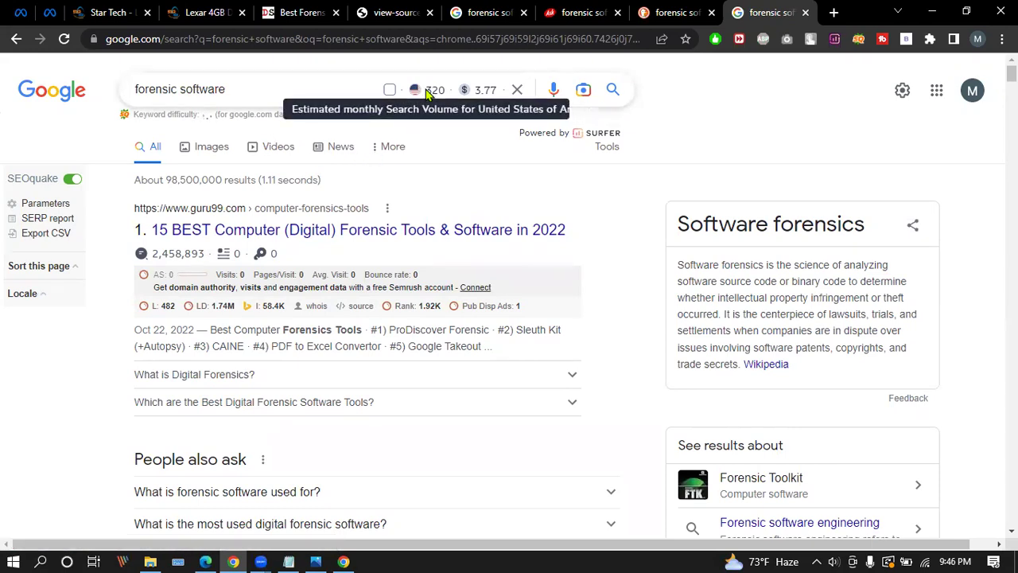
double_click(439, 89)
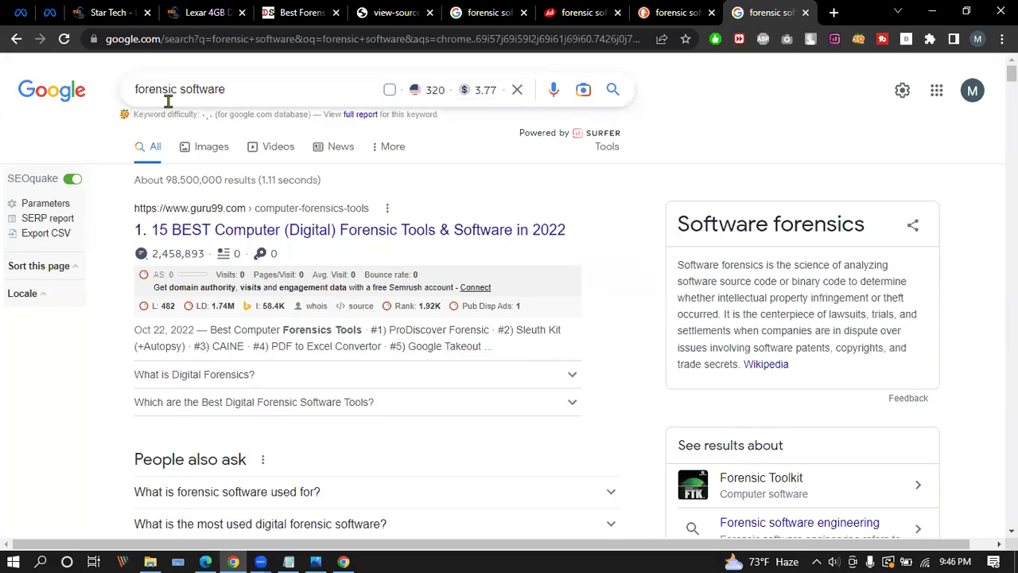
drag(133, 90, 330, 87)
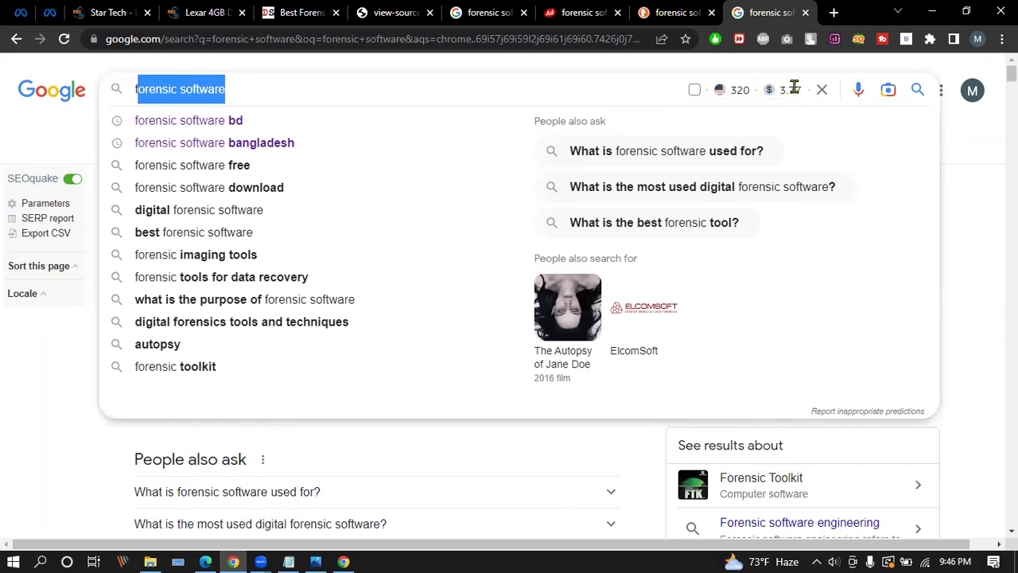
click(388, 85)
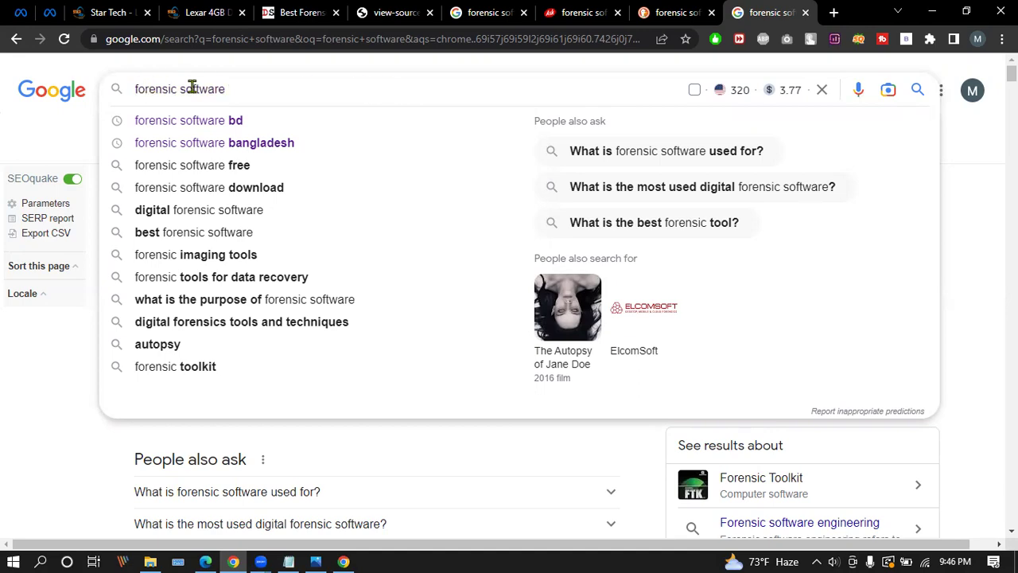
click(989, 295)
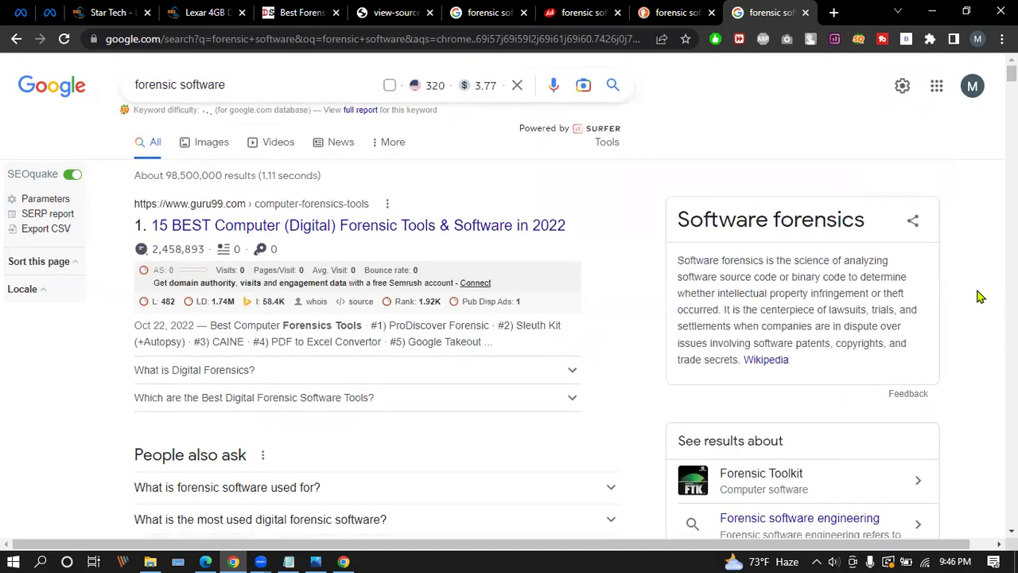
Zoom the results to 90% to bring Keyword Surfer's ideas into view, autopsy at 60500.
scroll(980, 296, down, 3)
scroll(980, 296, up, 2)
scroll(980, 296, down, 6)
scroll(978, 294, up, 2)
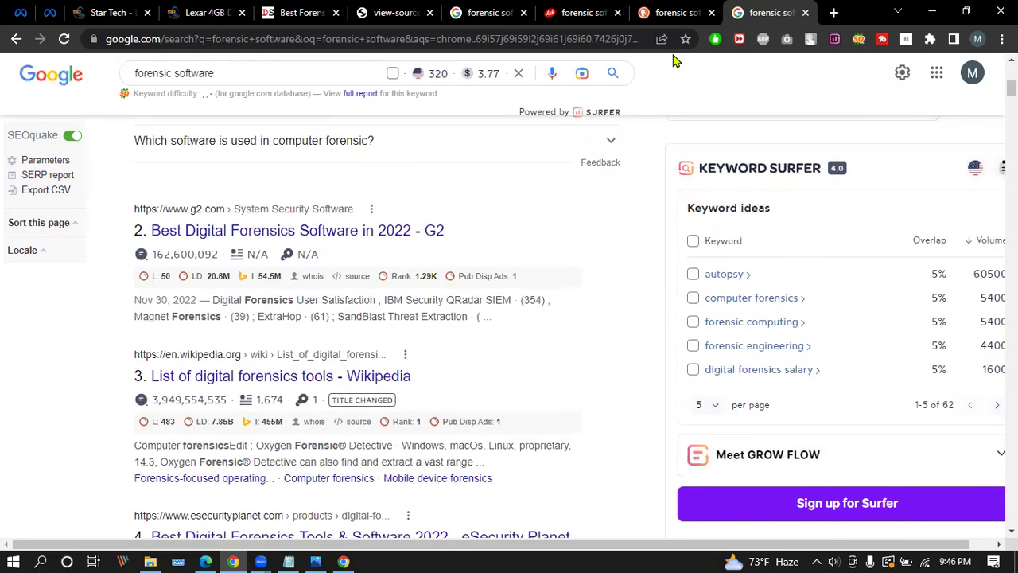
scroll(887, 284, down, 1)
key(ctrl+minus)
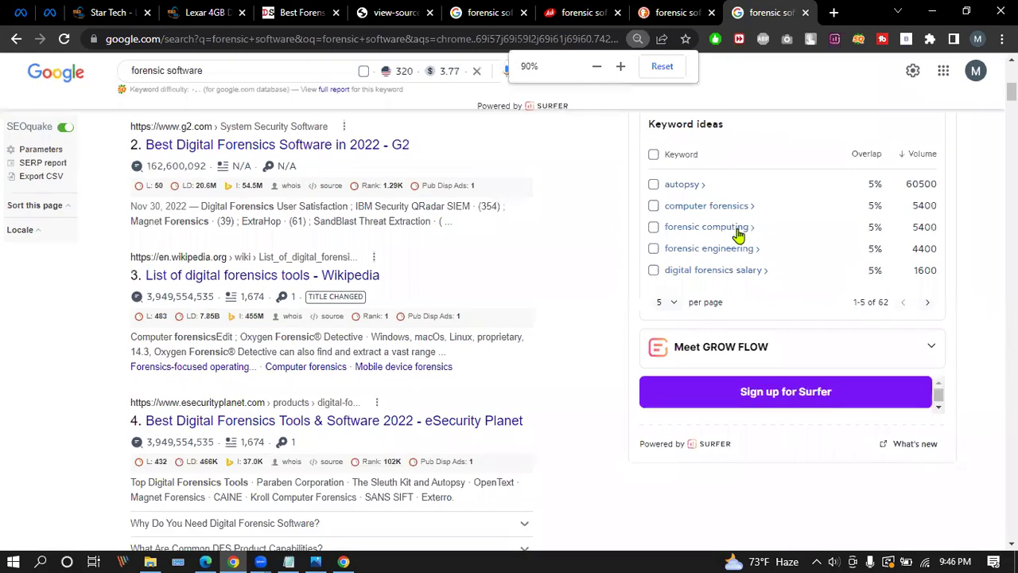
scroll(738, 235, up, 2)
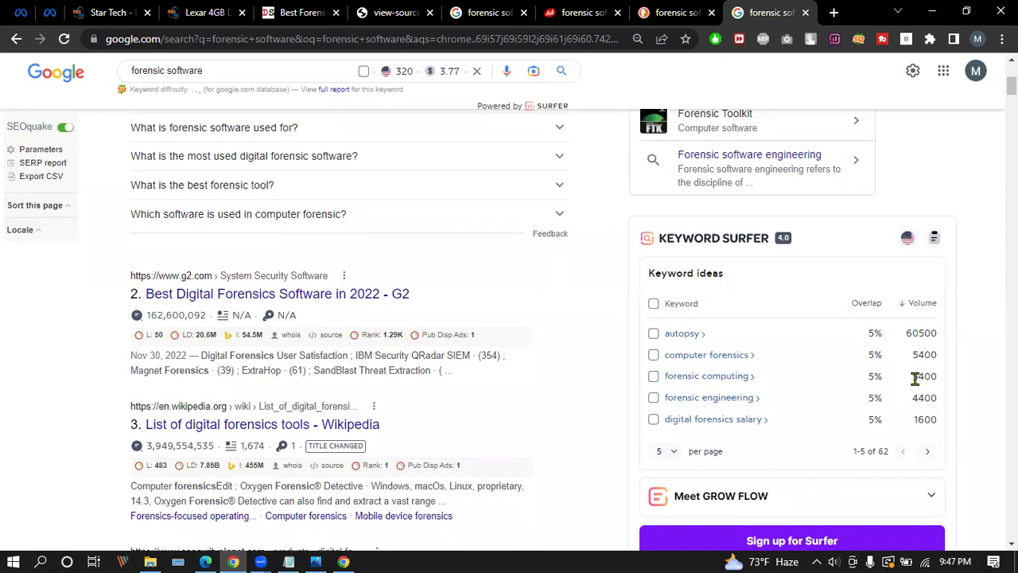
Search 'google keyword' in a new tab and open the Google Ads keyword planner ad.
click(834, 13)
text(google)
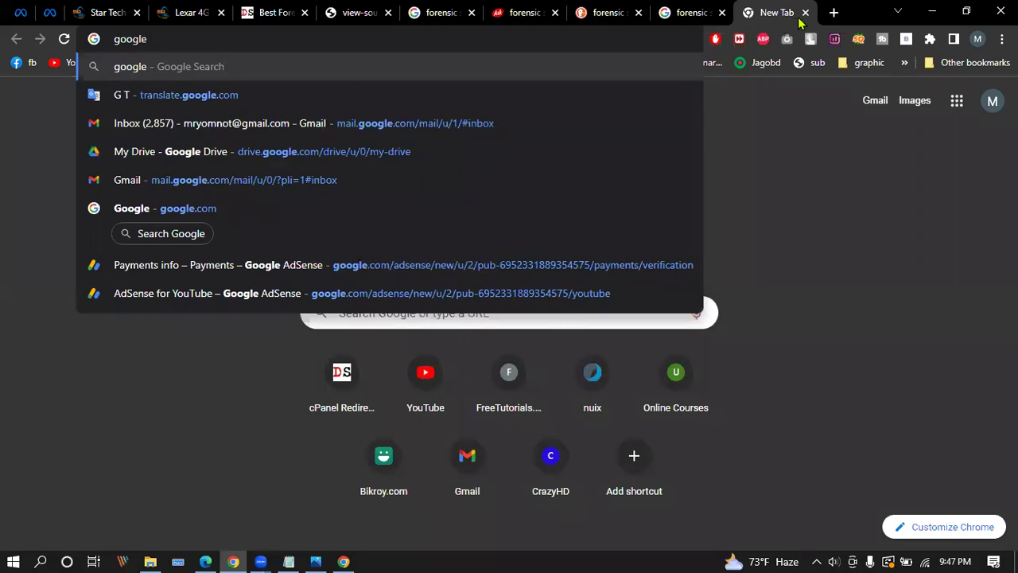
text( key)
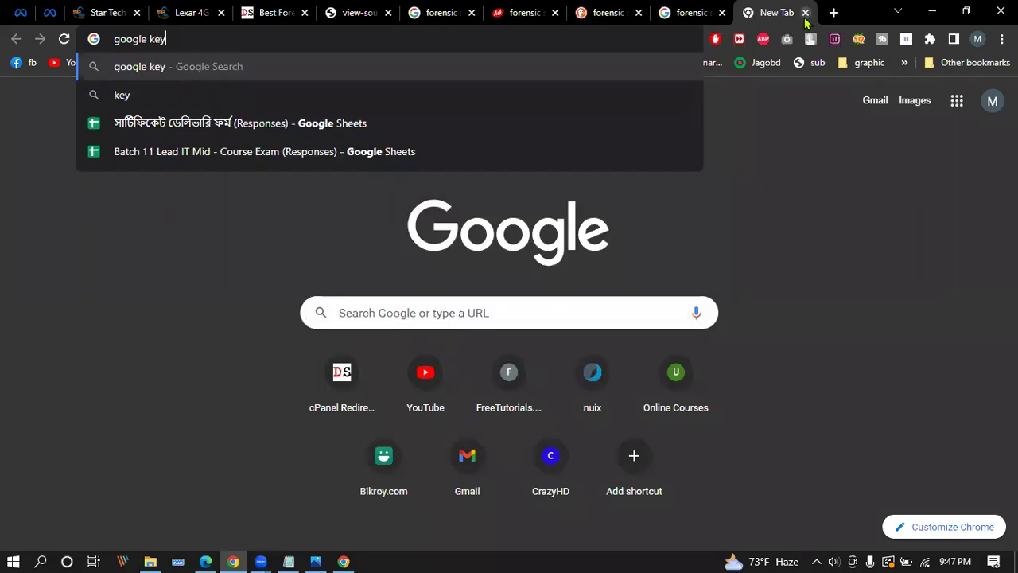
text(word)
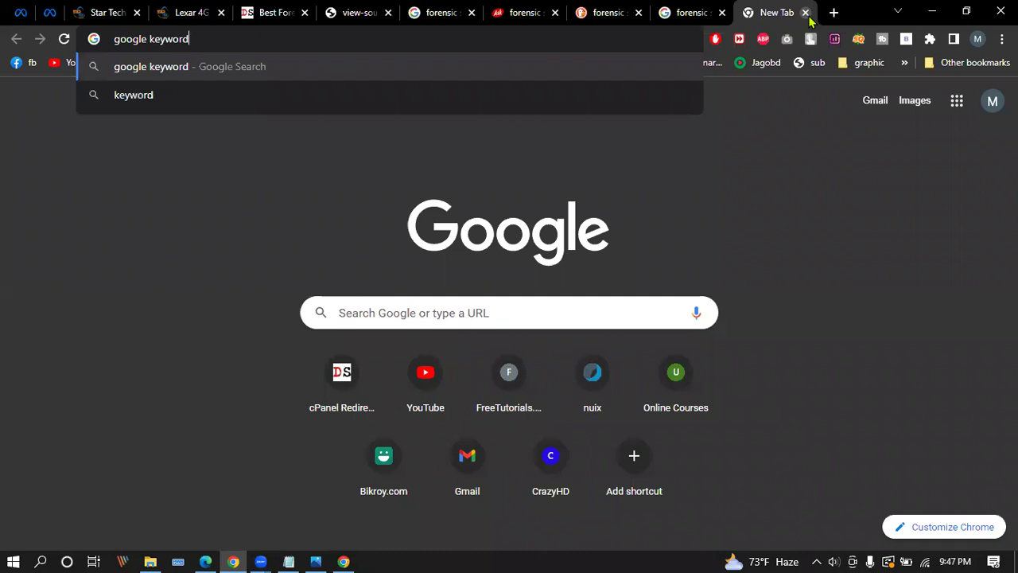
key(Return)
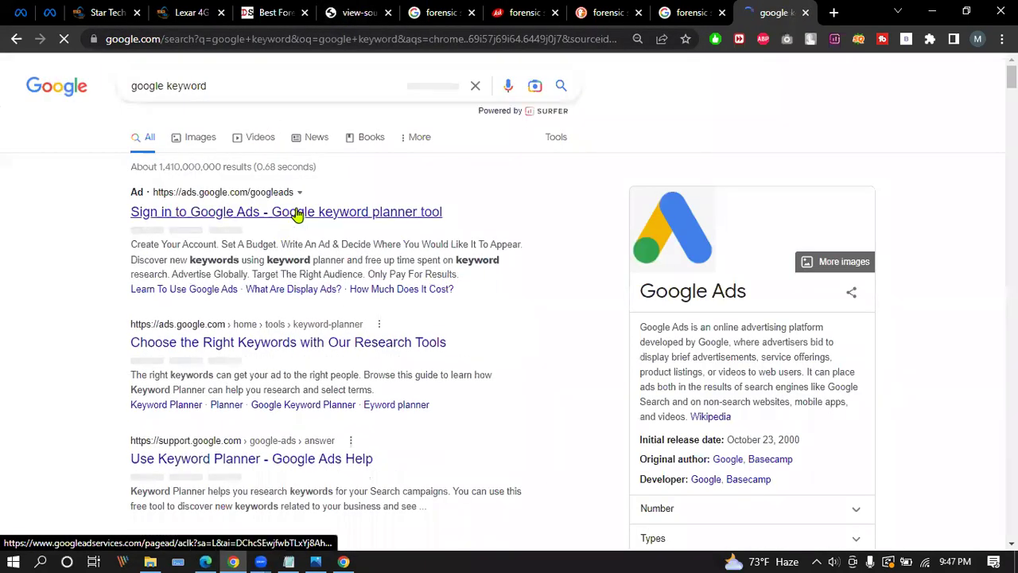
click(325, 208)
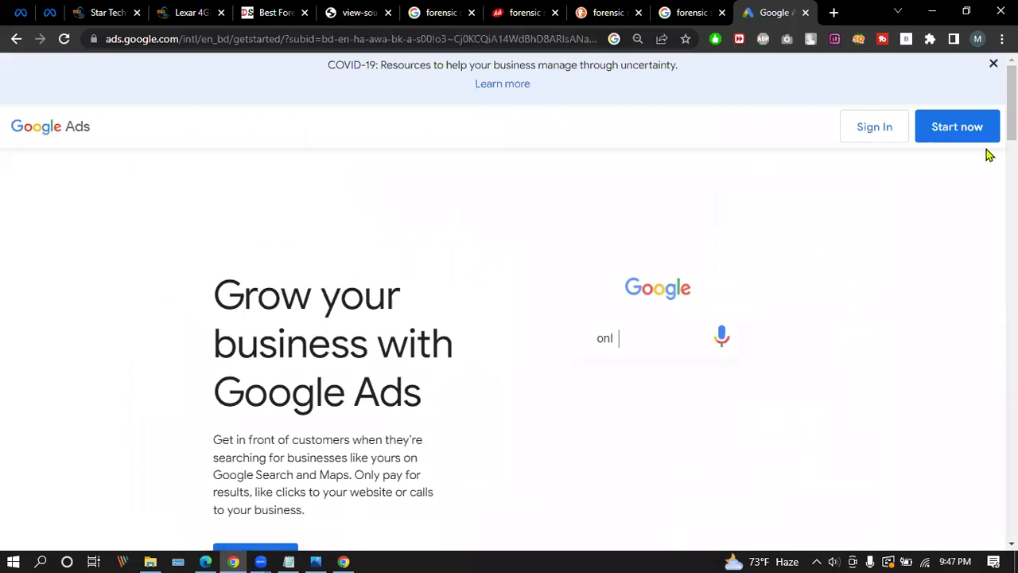
Dismiss the COVID-19 banner, start Google Ads setup, then cancel the new video campaign.
click(993, 64)
click(957, 76)
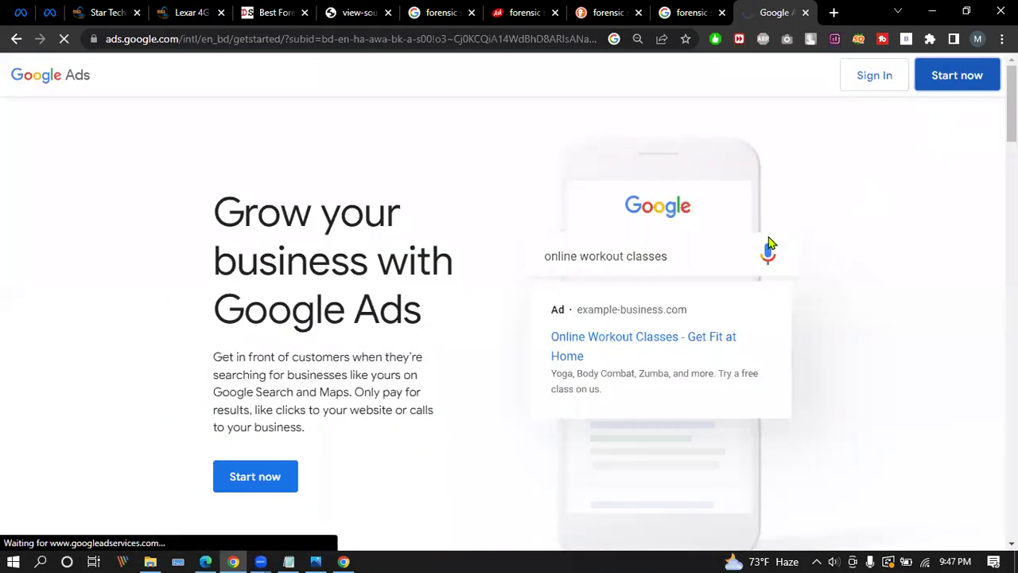
scroll(767, 245, down, 4)
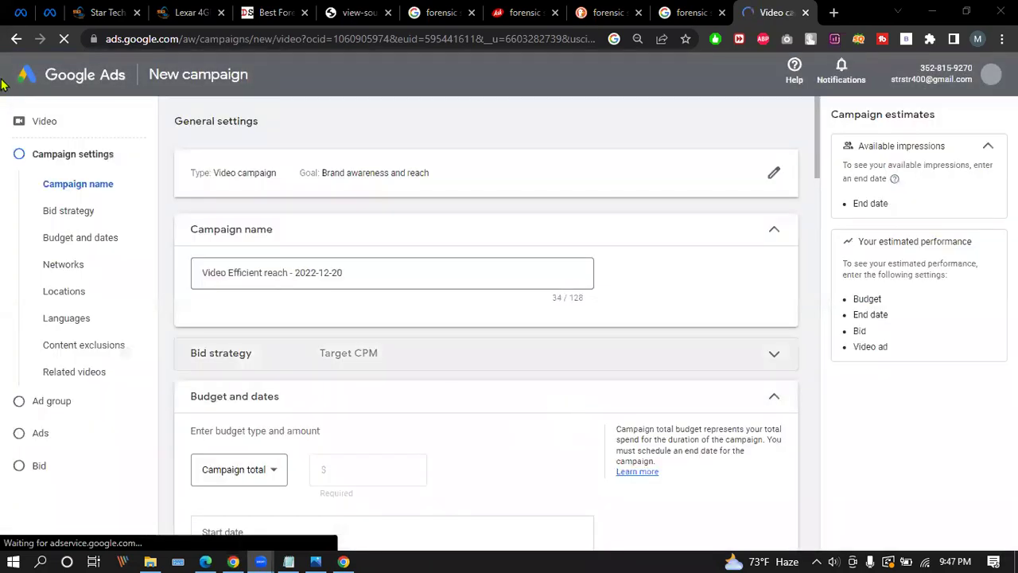
scroll(207, 238, down, 3)
scroll(219, 229, down, 20)
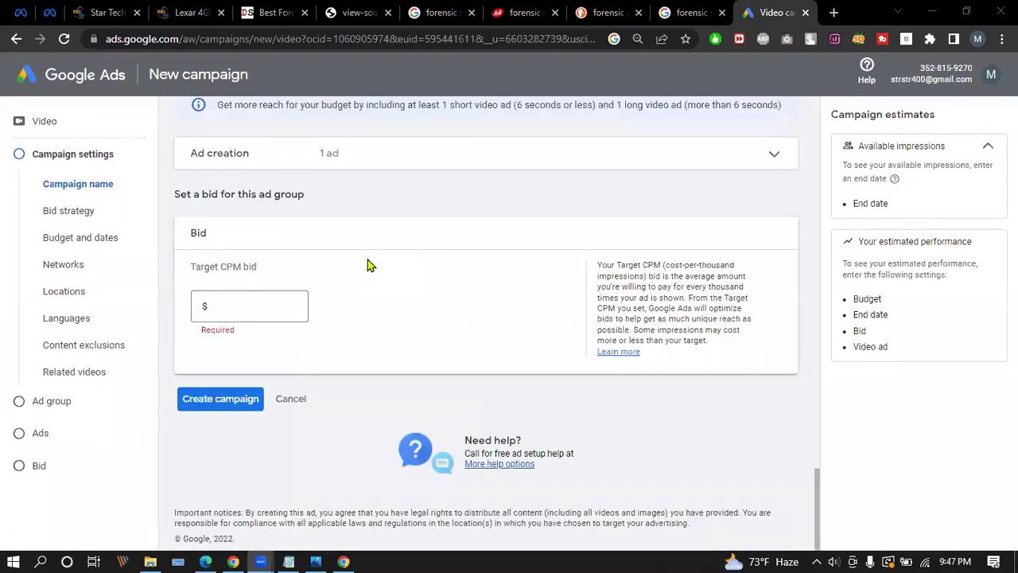
click(291, 400)
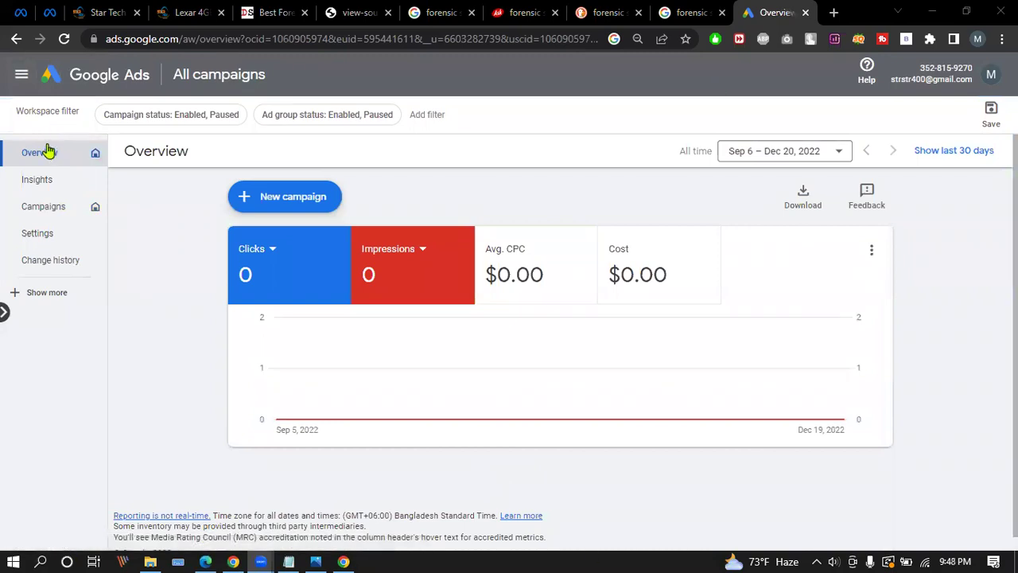
Expand the extra Google Ads navigation pages and campaign tree panel, then start a new tab.
click(37, 293)
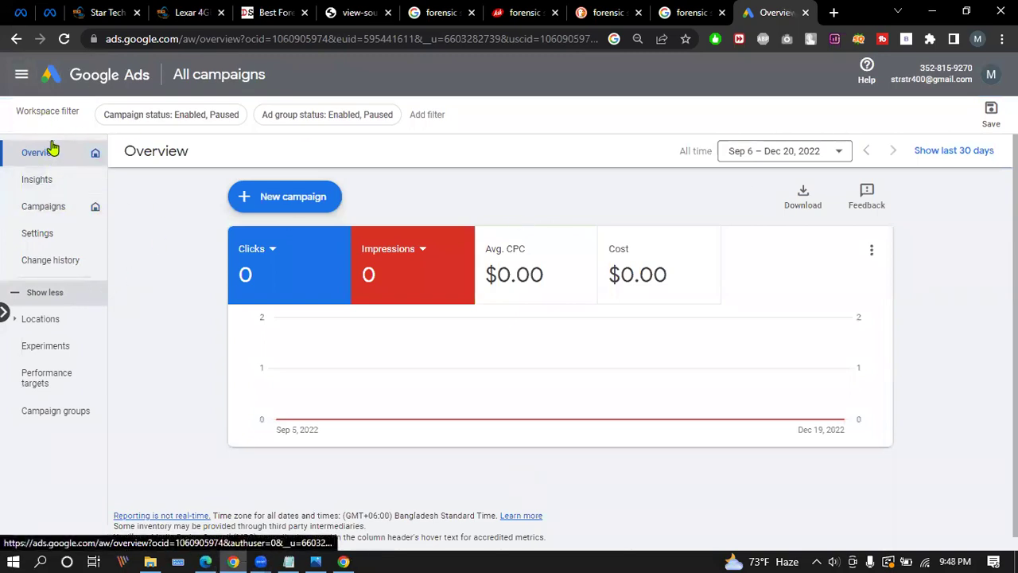
click(987, 79)
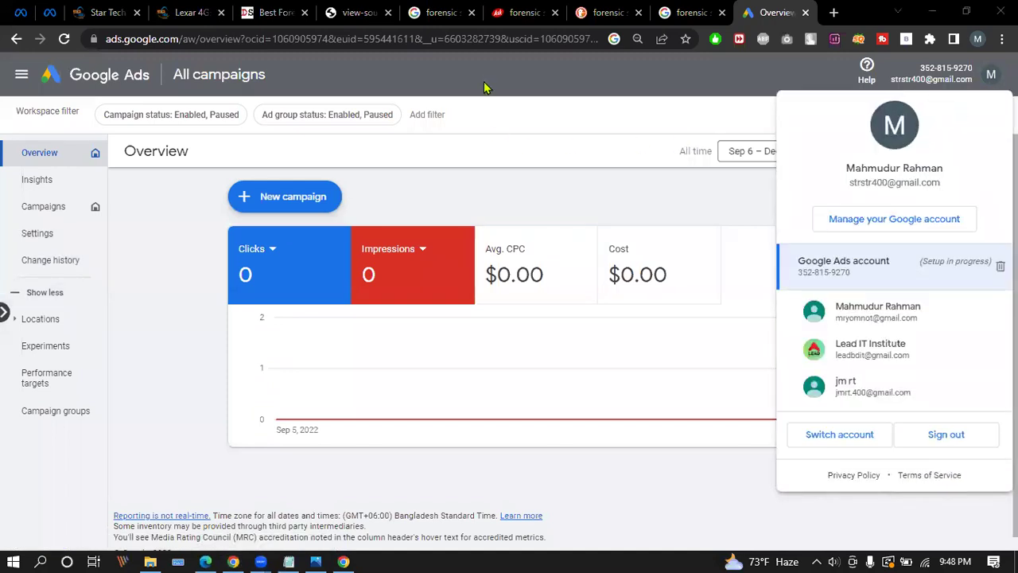
click(16, 79)
click(17, 79)
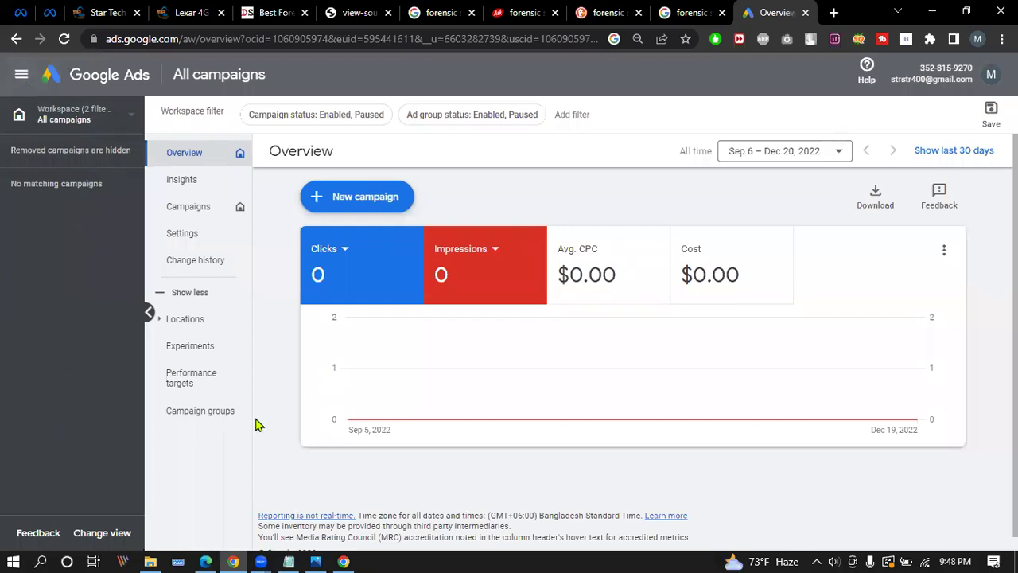
click(136, 116)
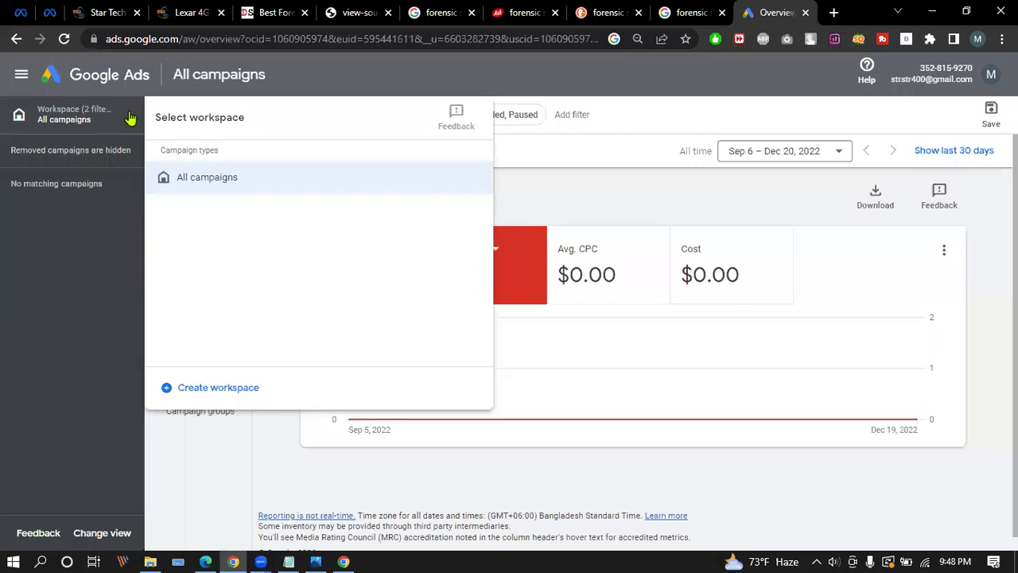
click(129, 118)
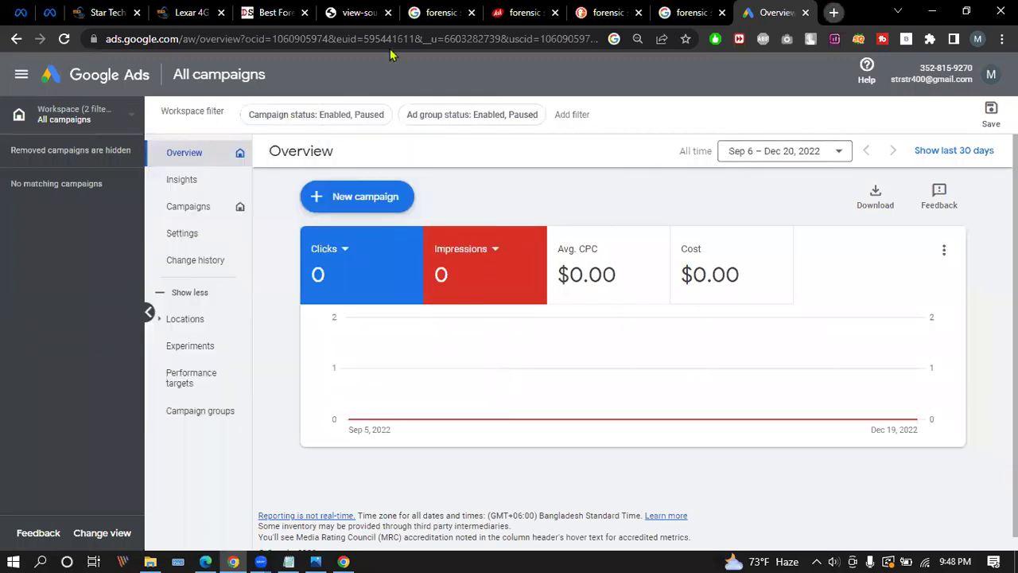
click(834, 12)
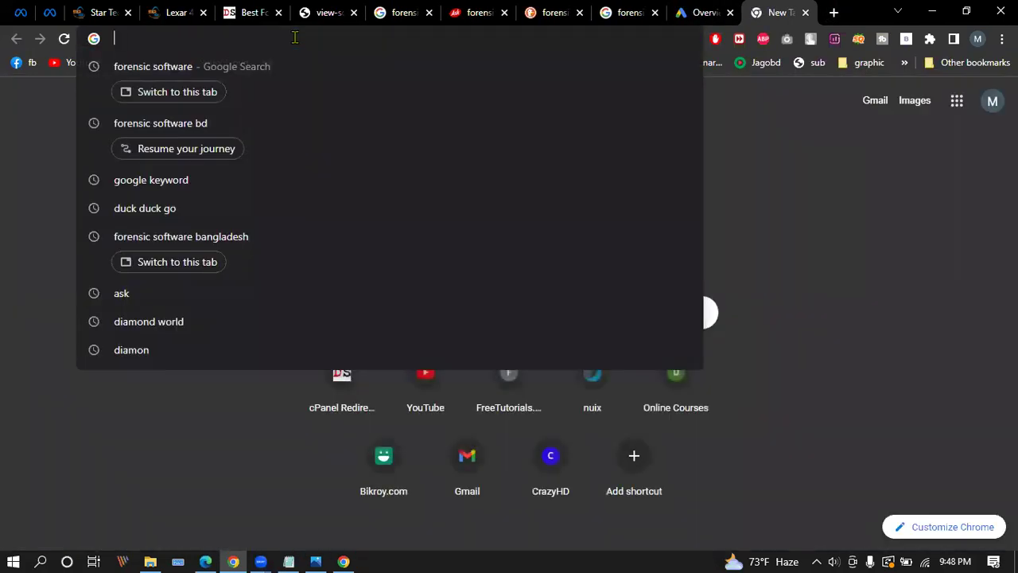
Search Google for 'google keyword planner' and follow the Google Ads ad to Start now.
text(google )
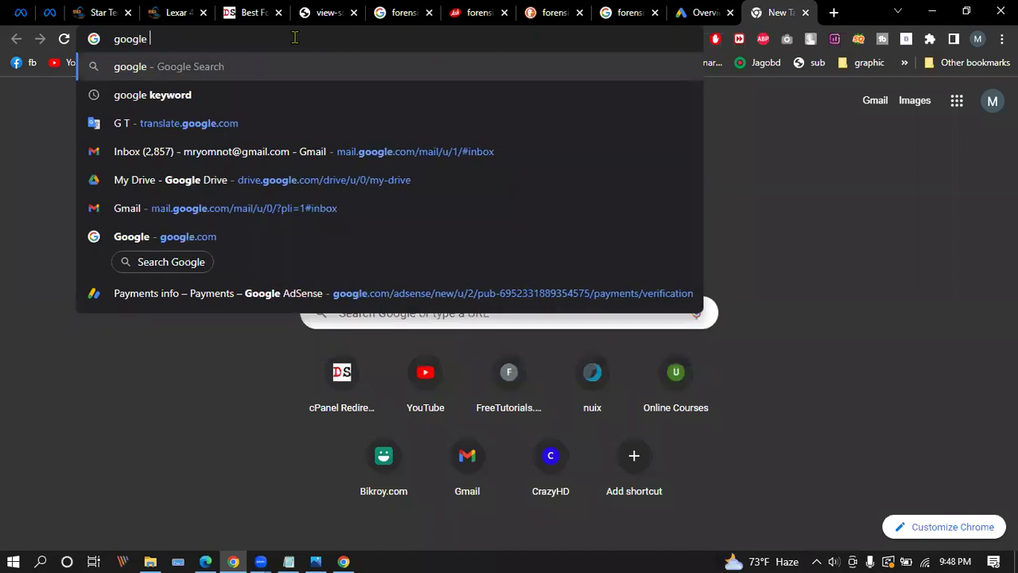
text(keyword pla)
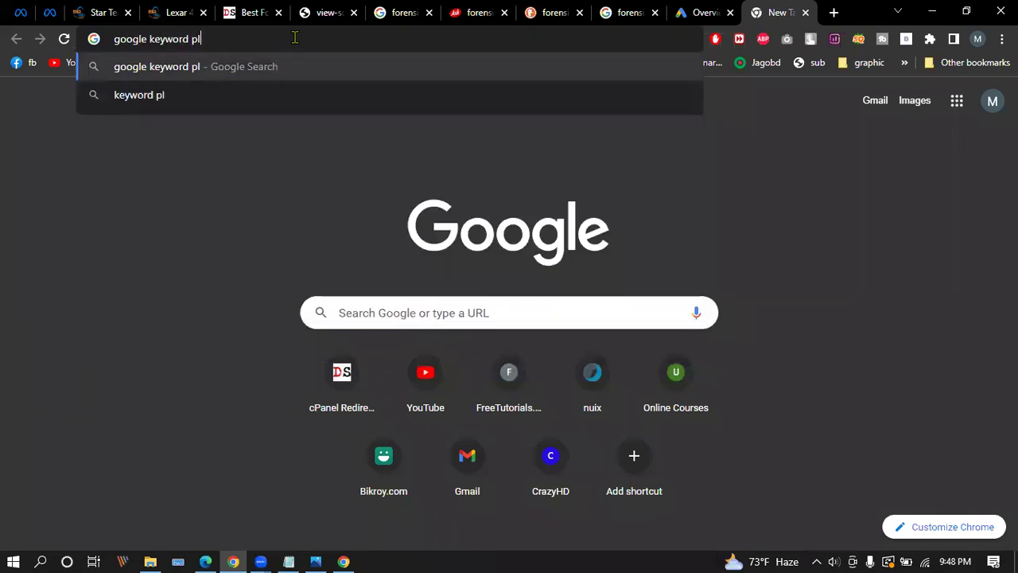
text(nner)
key(Return)
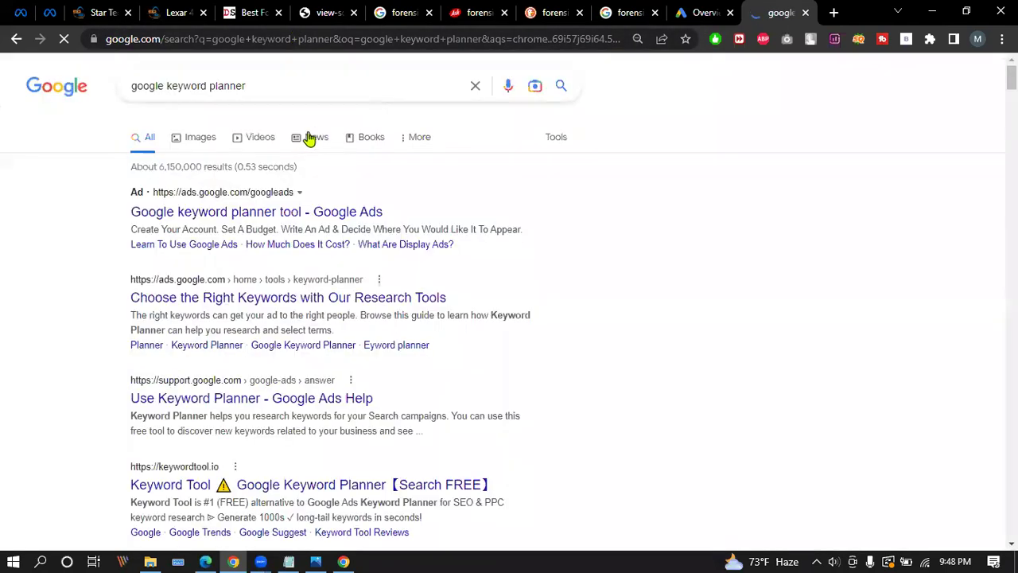
click(290, 212)
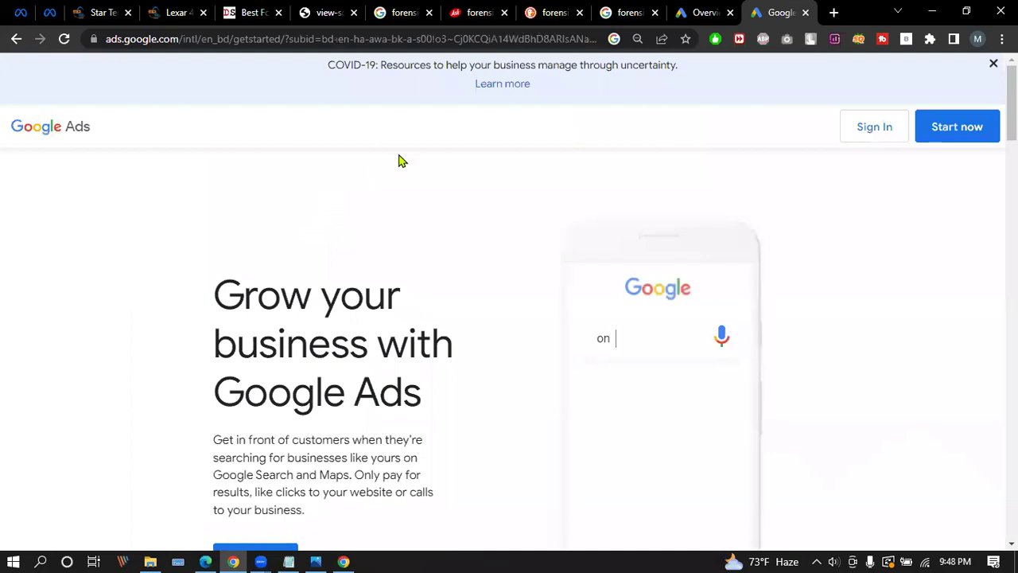
click(964, 128)
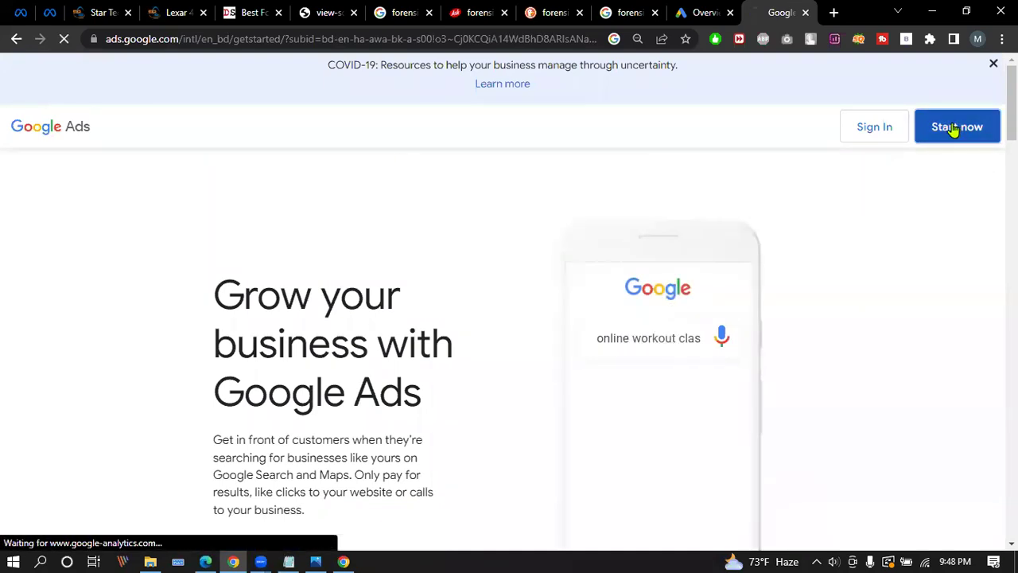
scroll(578, 299, down, 15)
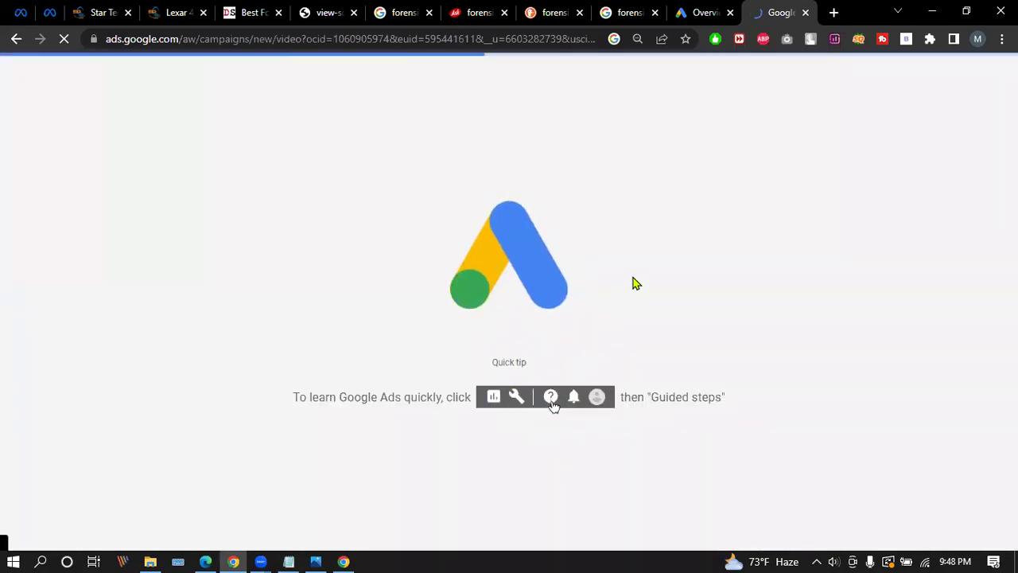
Return to the All campaigns overview, check the workspace list, and go to campaign Settings.
click(701, 12)
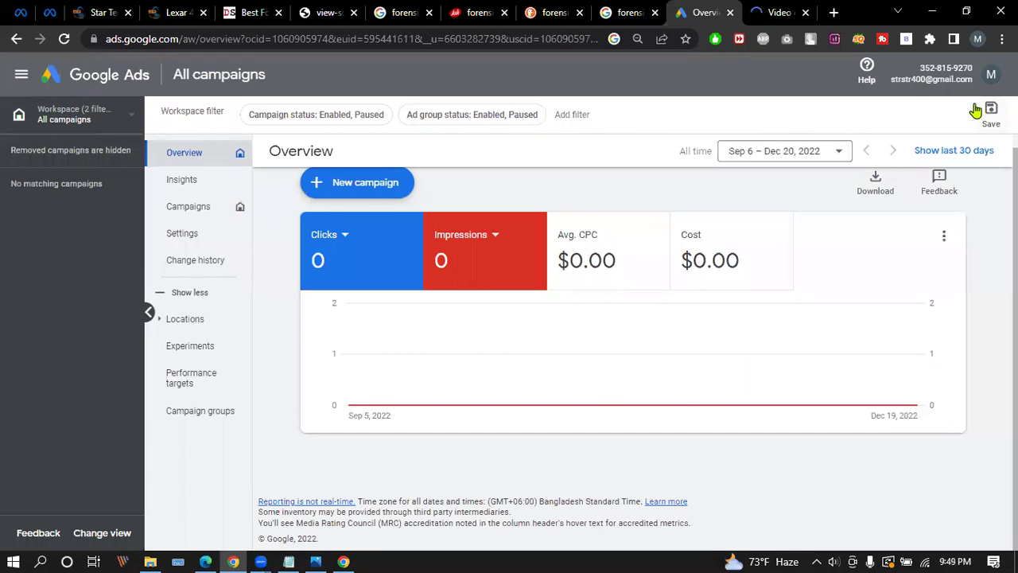
click(126, 115)
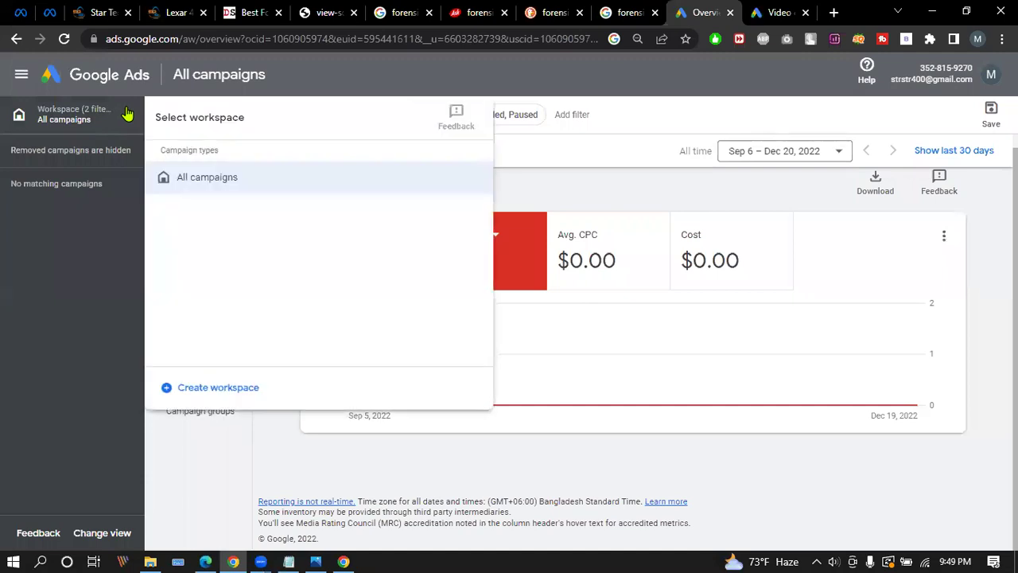
click(126, 115)
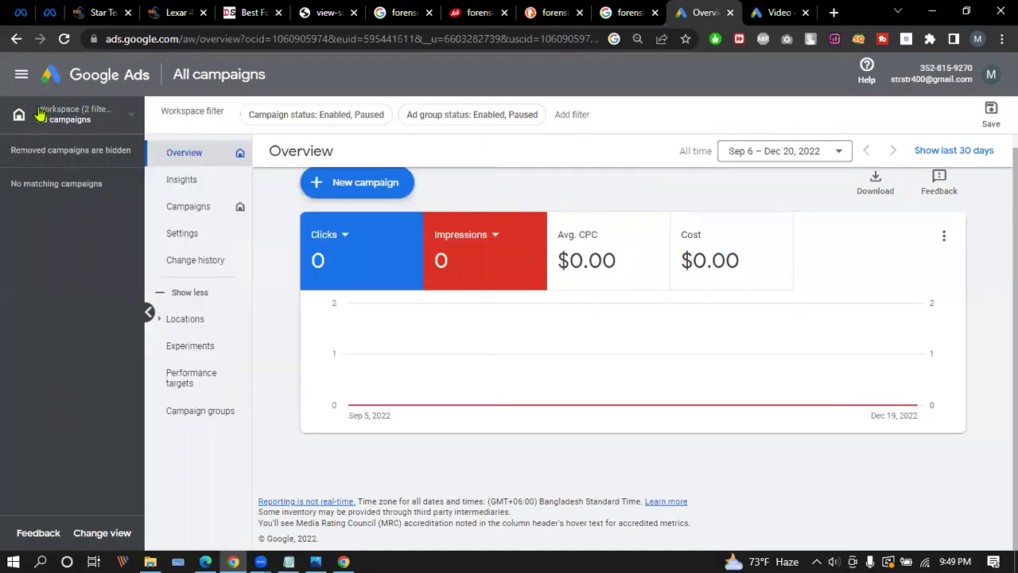
click(19, 116)
click(21, 75)
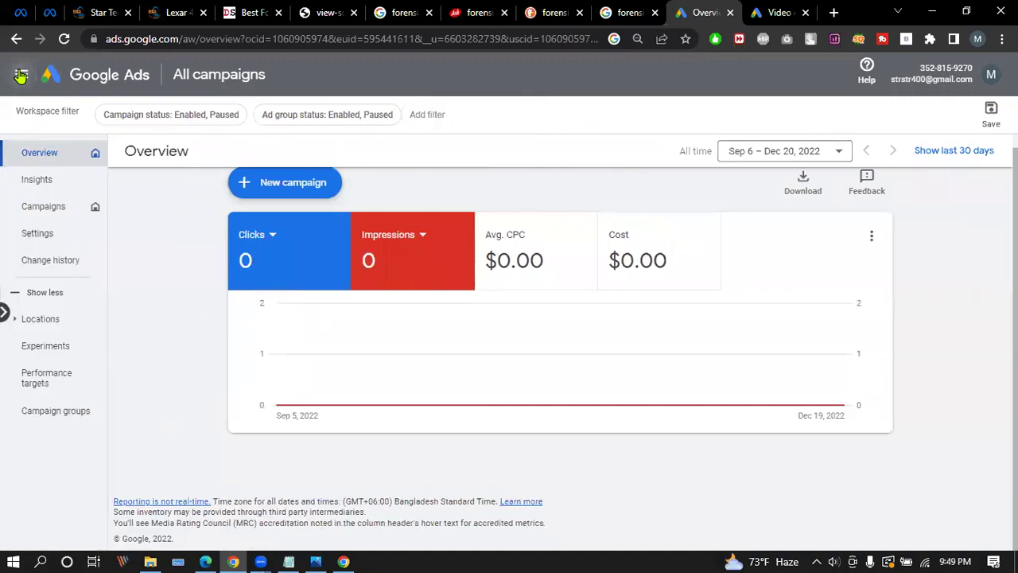
click(48, 234)
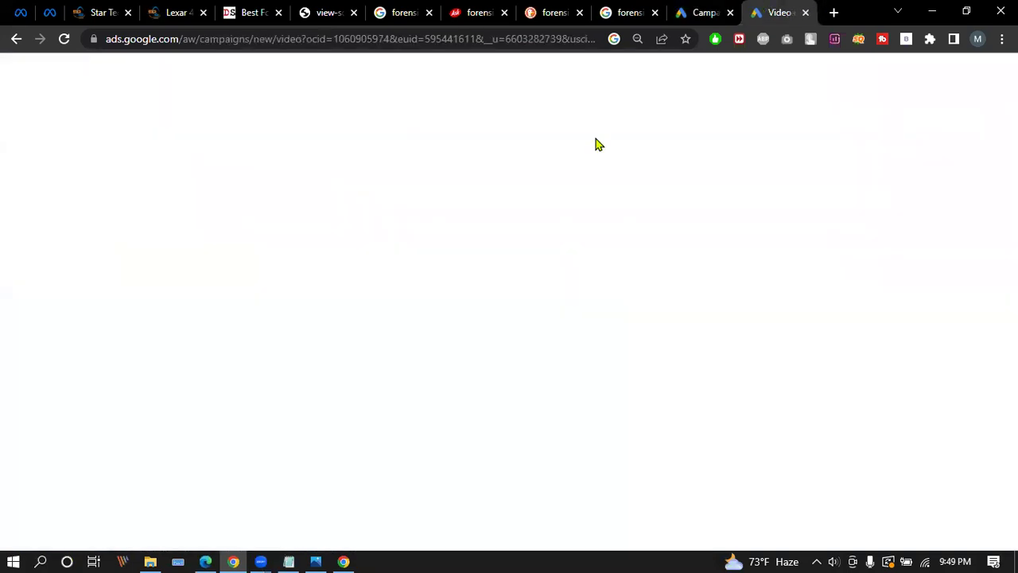
Scroll through the New video campaign form, then cancel it.
scroll(273, 250, down, 7)
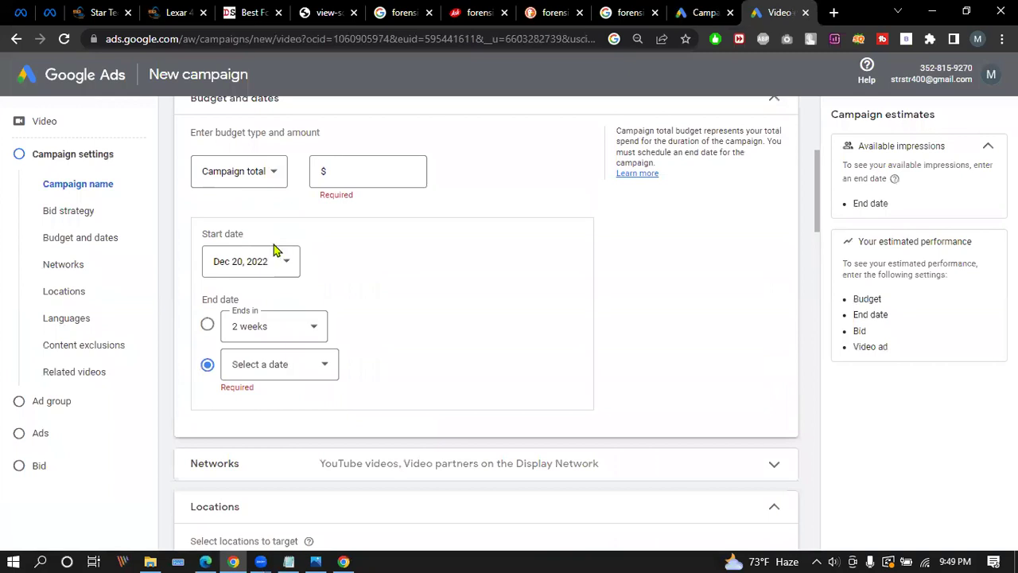
scroll(275, 244, down, 7)
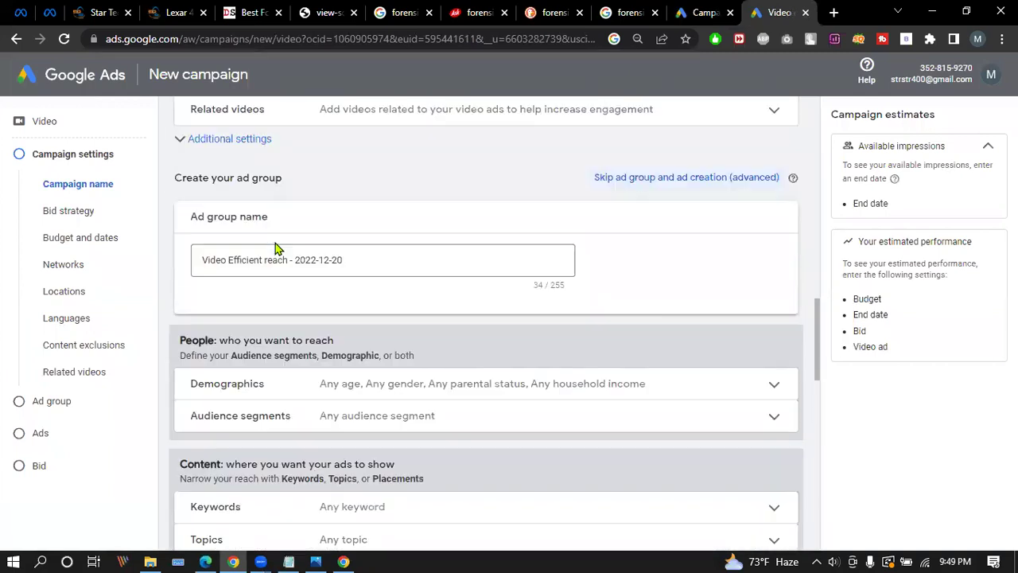
scroll(278, 244, down, 5)
scroll(278, 245, down, 6)
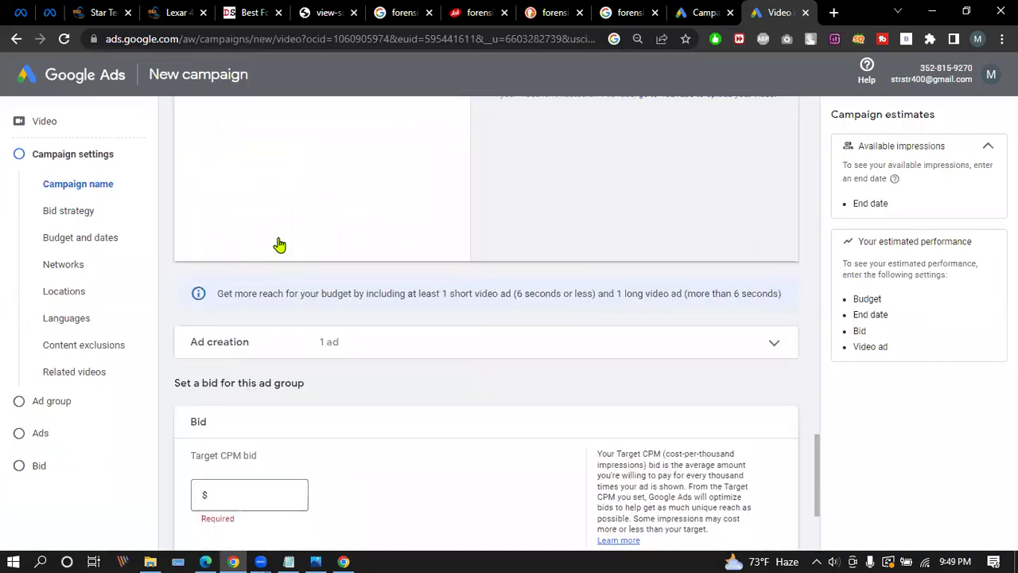
scroll(281, 243, down, 1)
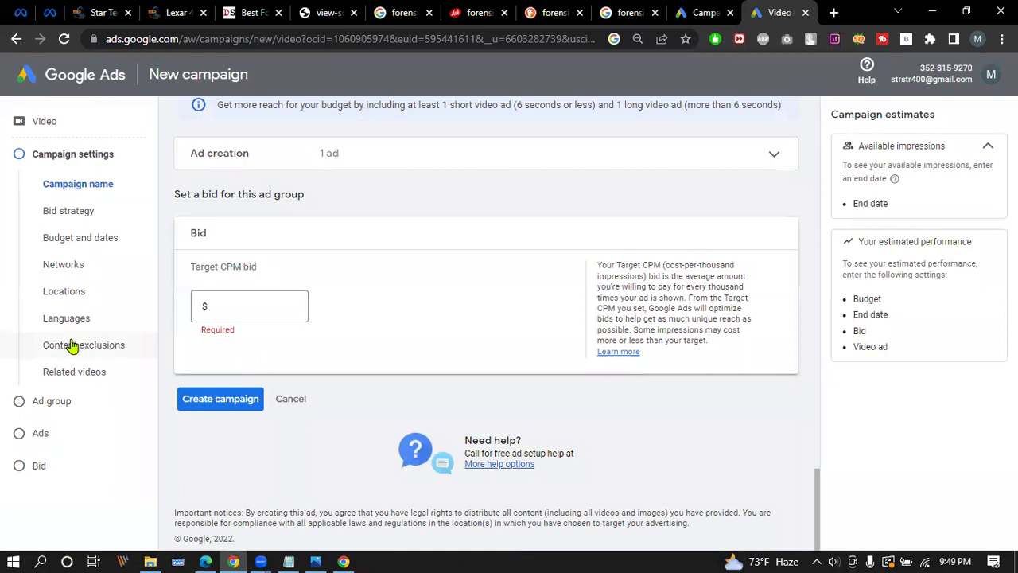
scroll(513, 364, up, 20)
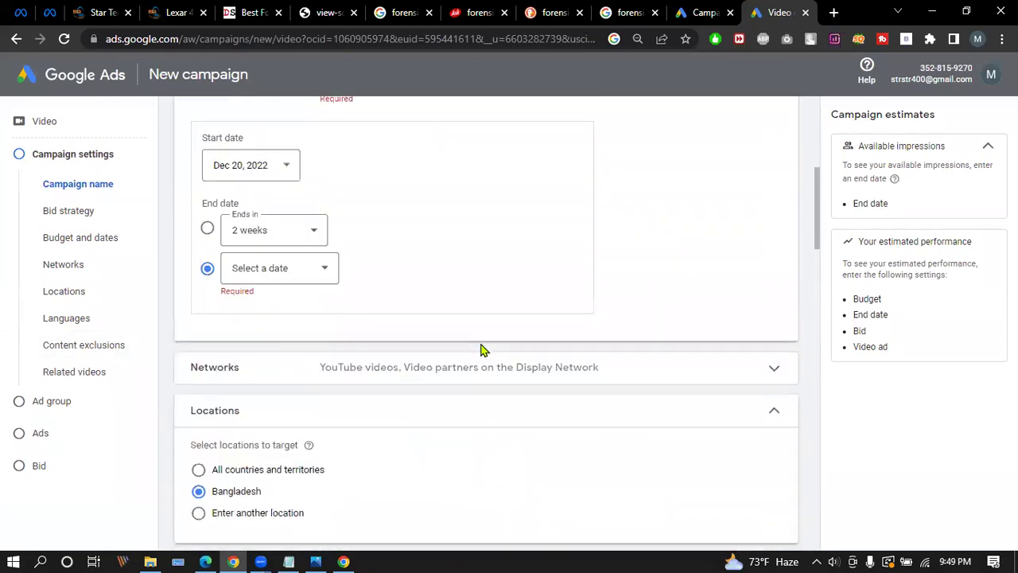
scroll(487, 347, down, 20)
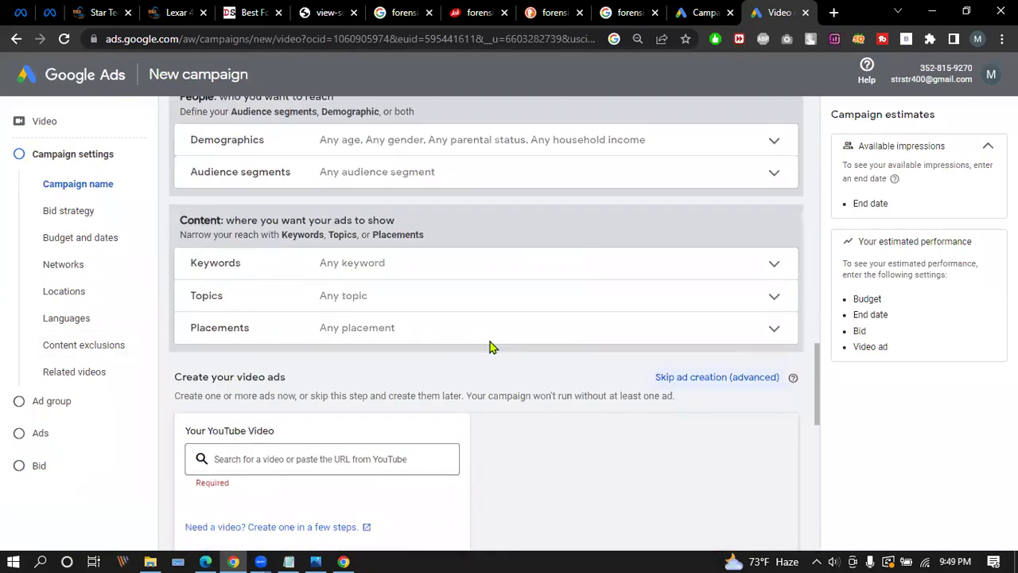
click(993, 73)
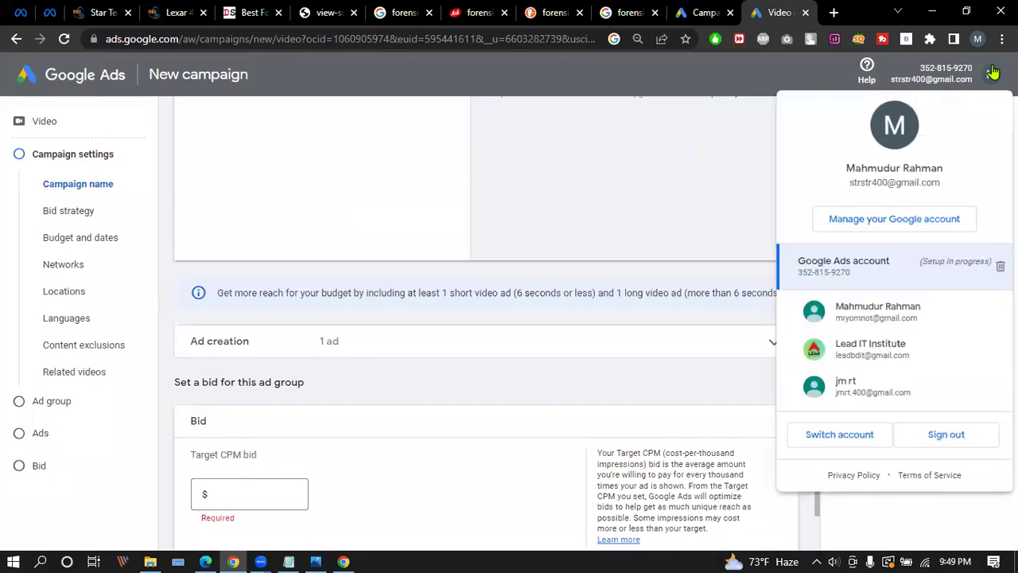
click(992, 73)
scroll(286, 406, down, 3)
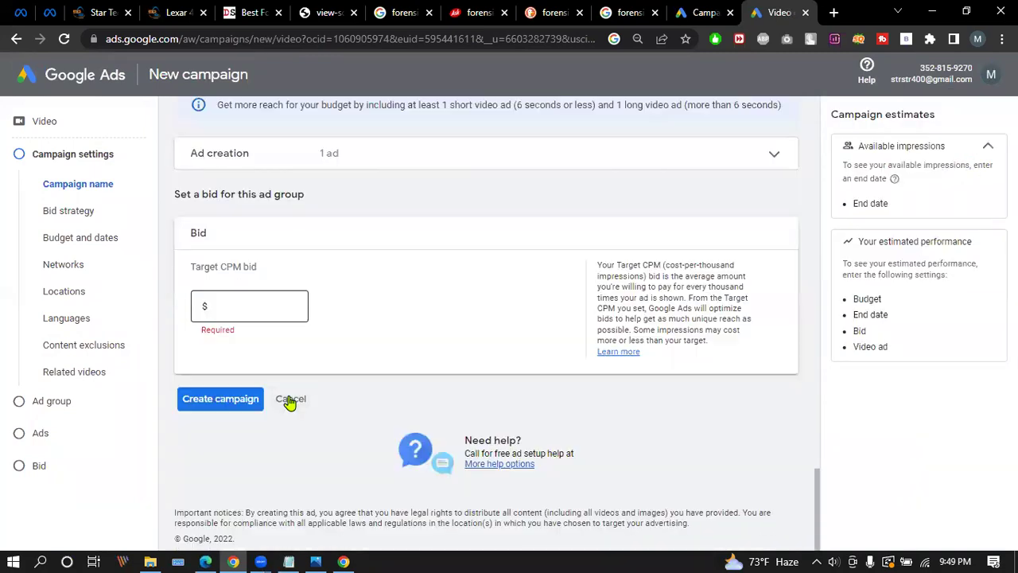
click(289, 399)
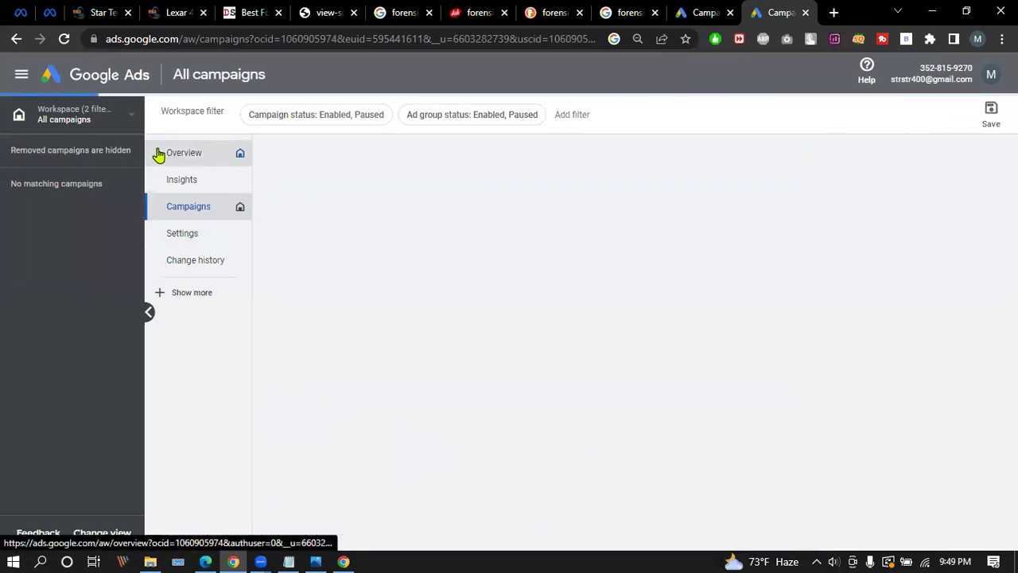
Try loading ads.google.com/aw, then go back from the 404 to the campaign settings tab.
click(200, 39)
key(shift+End)
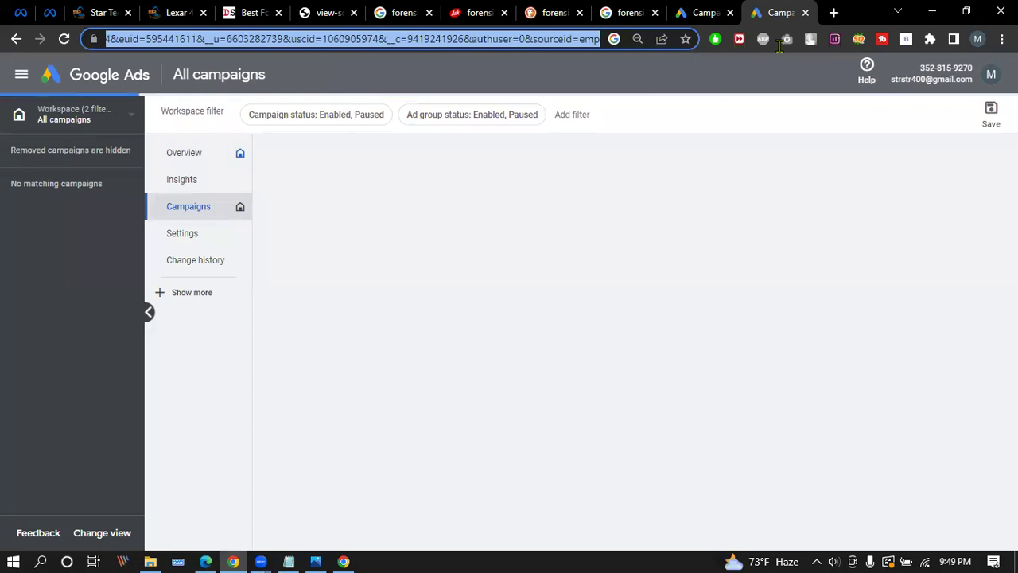
key(BackSpace)
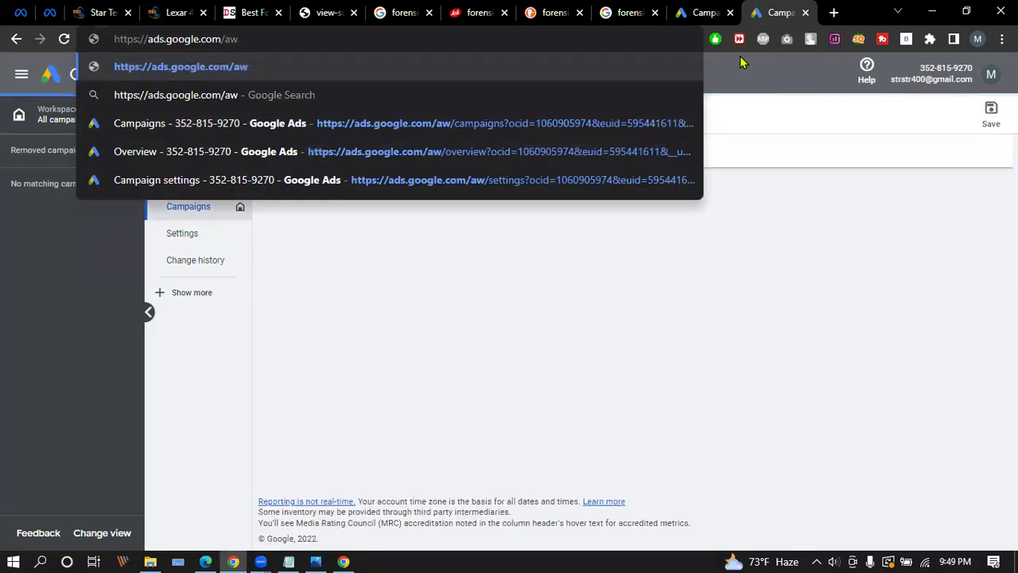
key(Return)
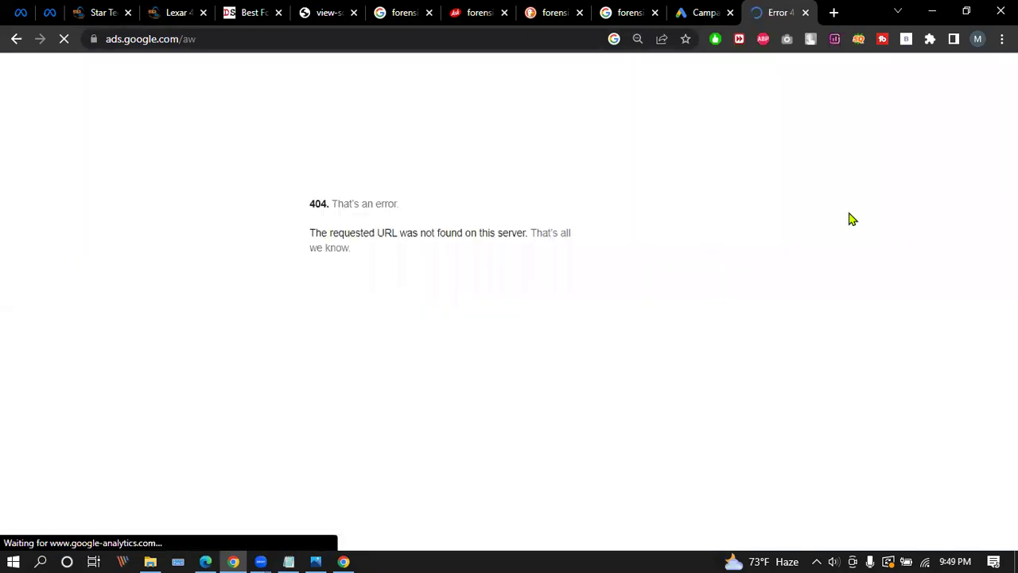
click(16, 39)
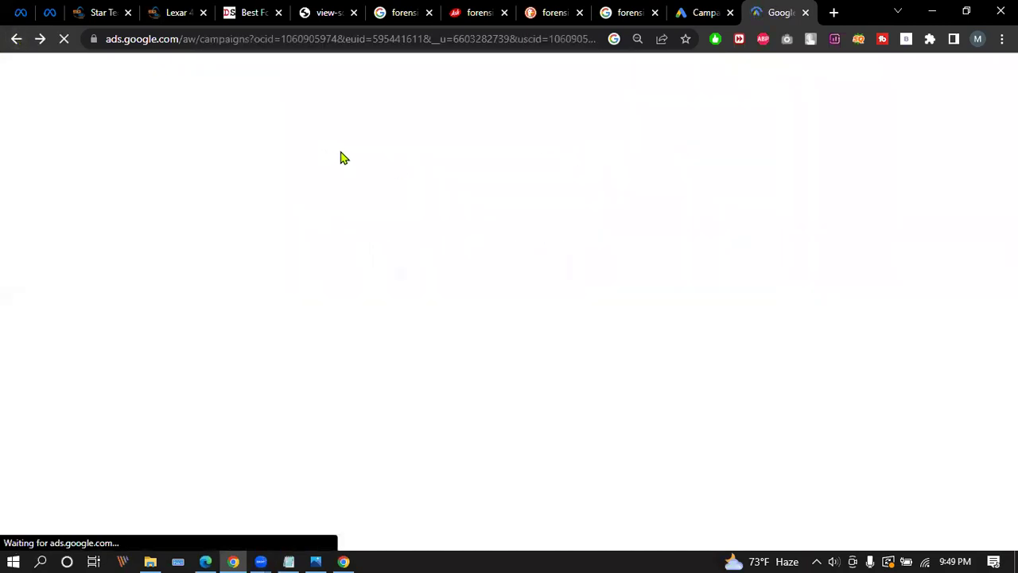
click(703, 12)
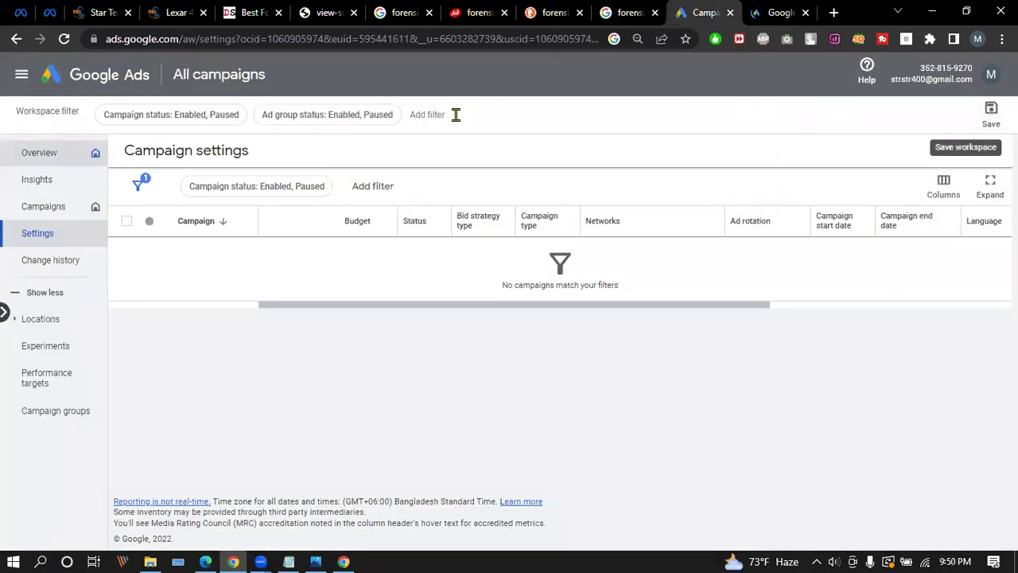
Visit the Insights, Performance targets and Campaign experiments pages, ending on All campaigns.
click(991, 111)
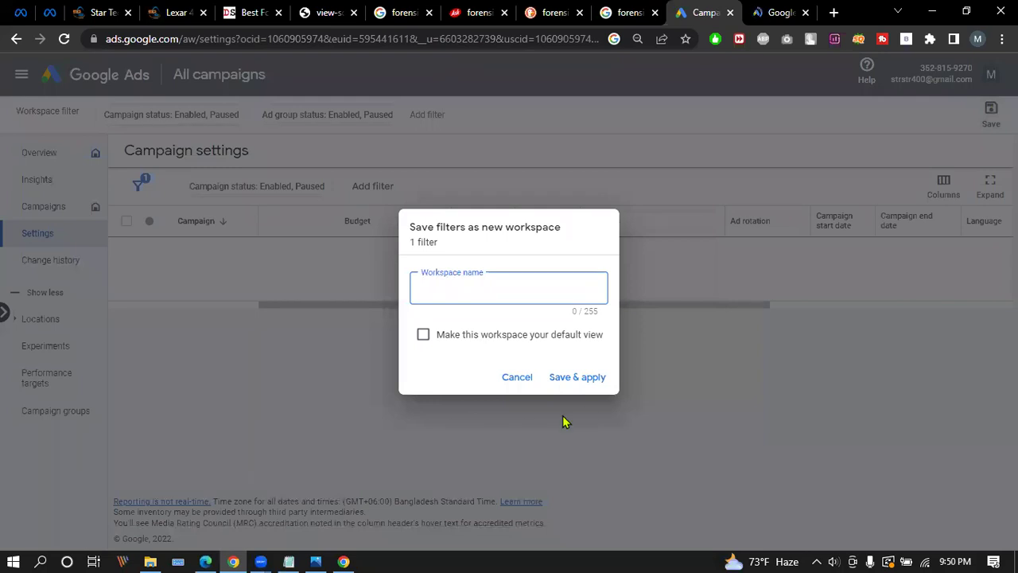
click(514, 385)
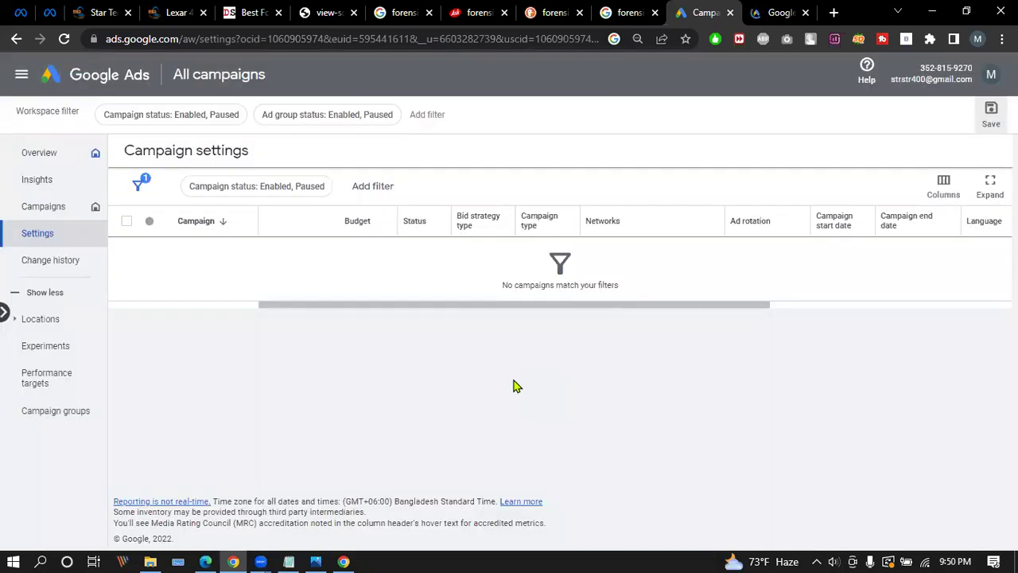
click(49, 210)
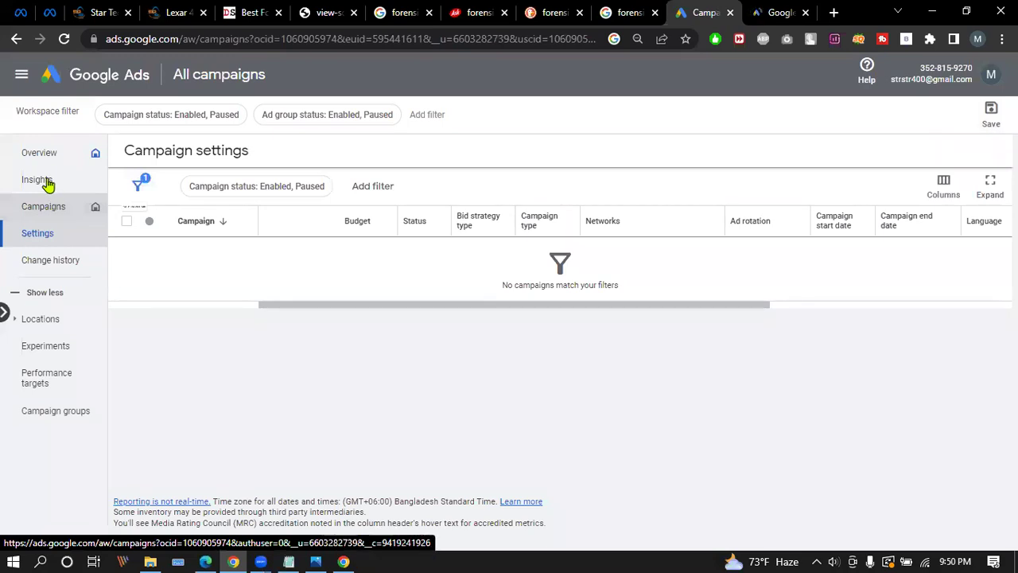
click(42, 182)
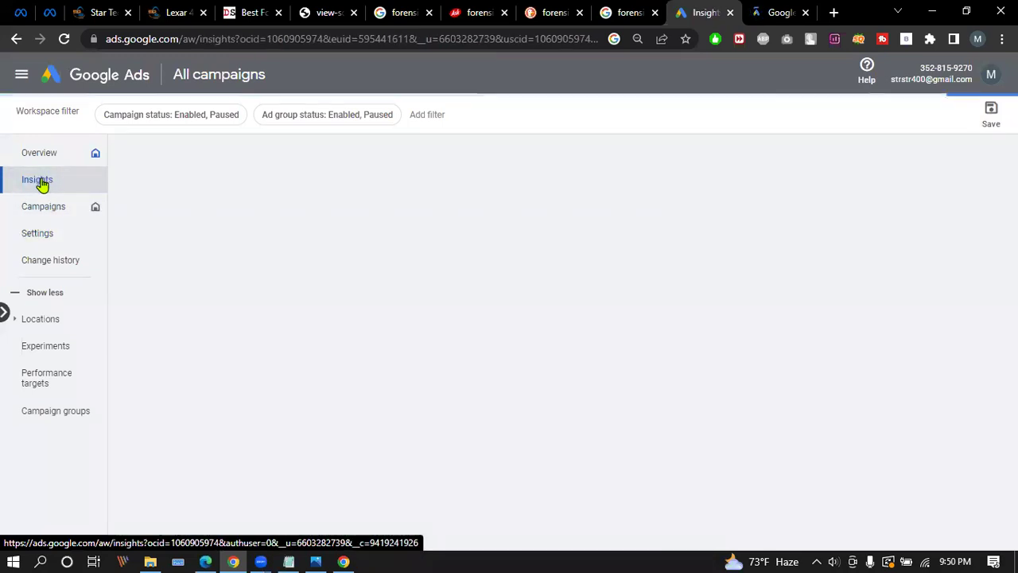
click(4, 310)
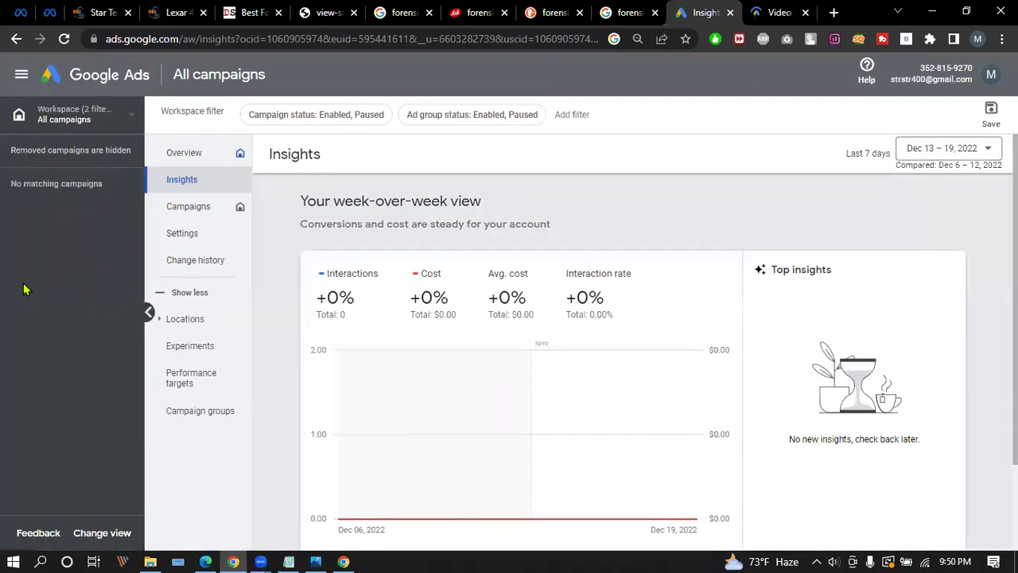
click(148, 314)
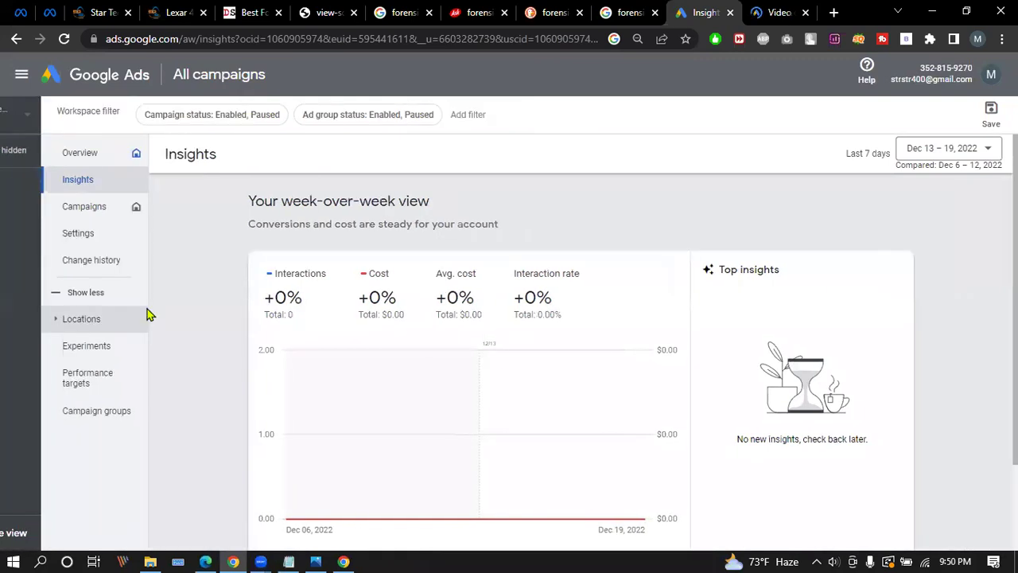
scroll(129, 273, down, 3)
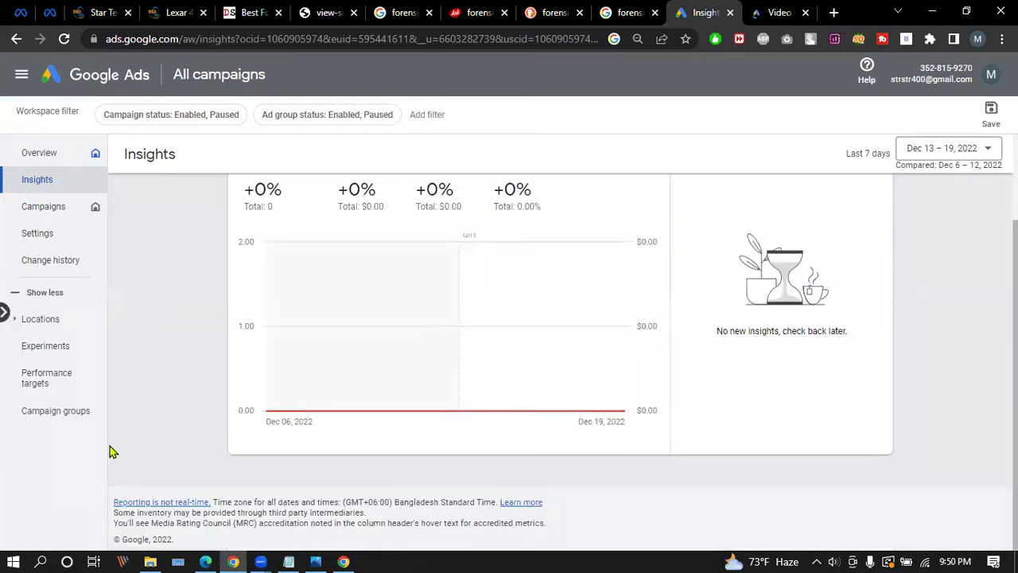
click(72, 386)
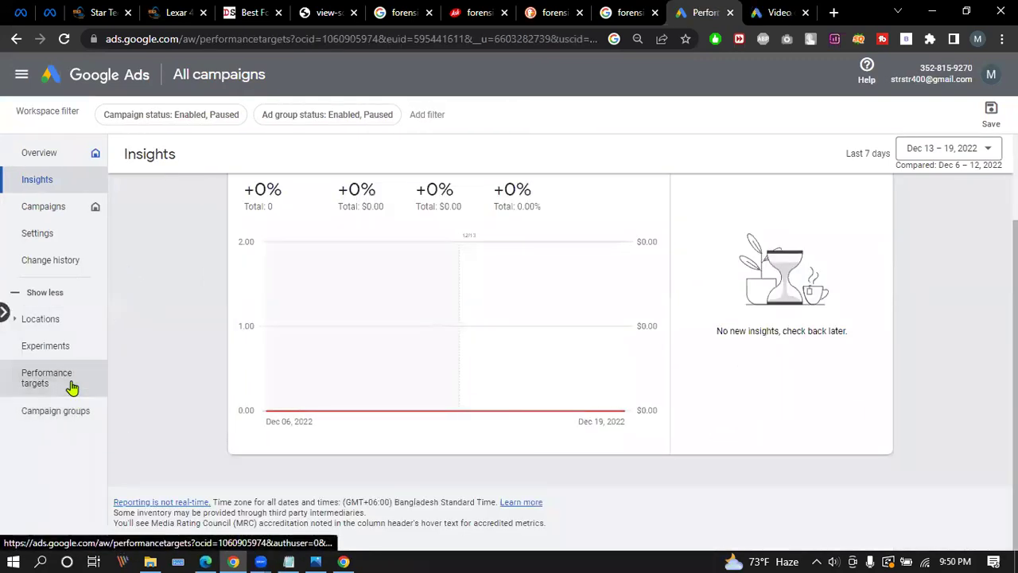
click(63, 359)
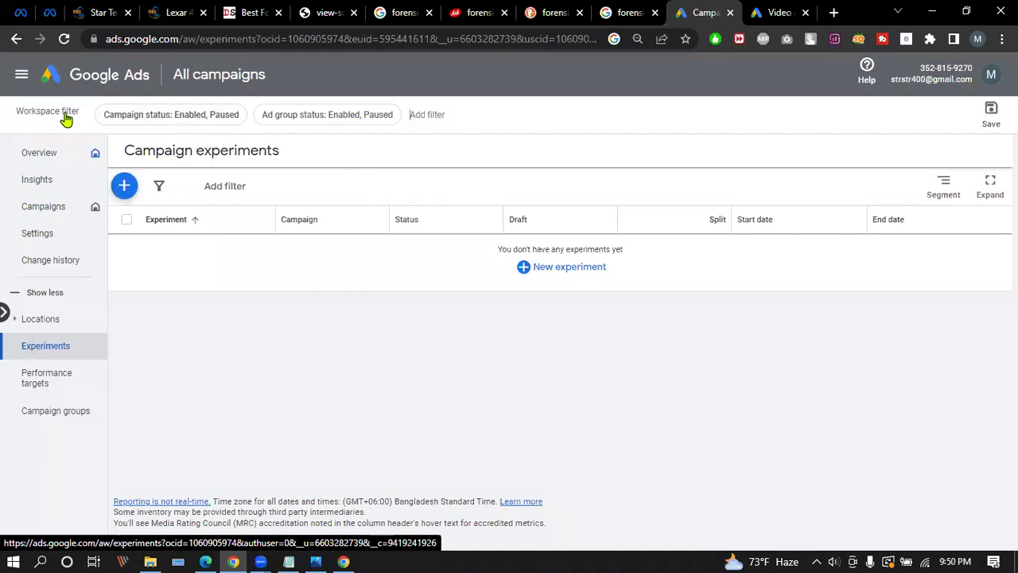
click(244, 76)
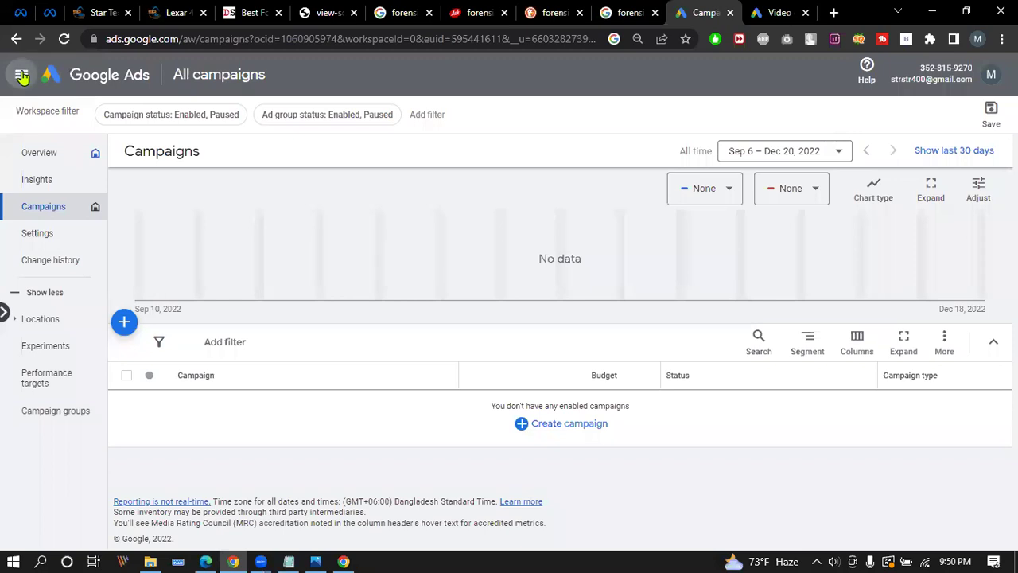
Switch to another linked Google account and show its Campaigns page for Jul 4 – Dec 20, 2022.
click(22, 75)
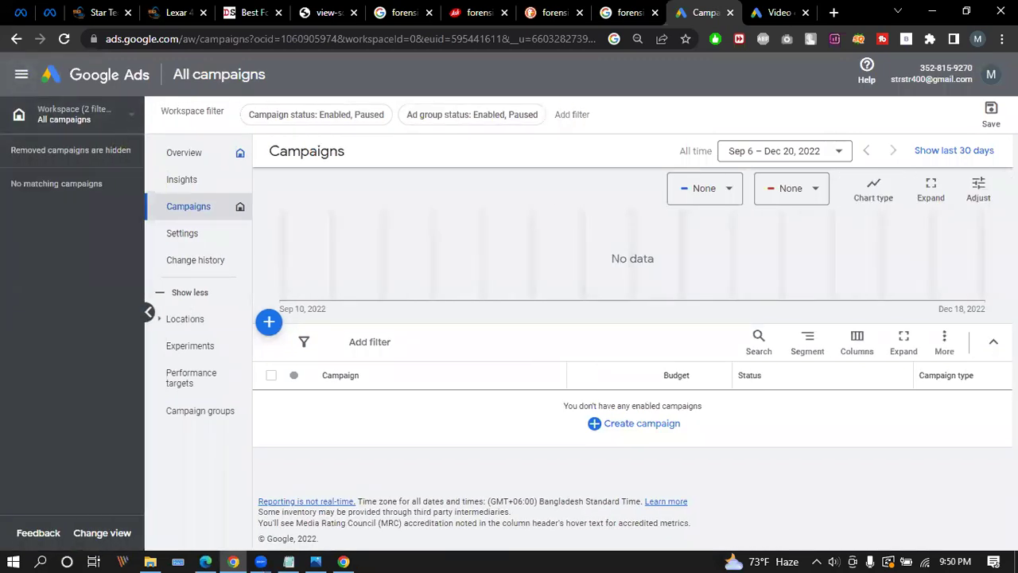
click(991, 74)
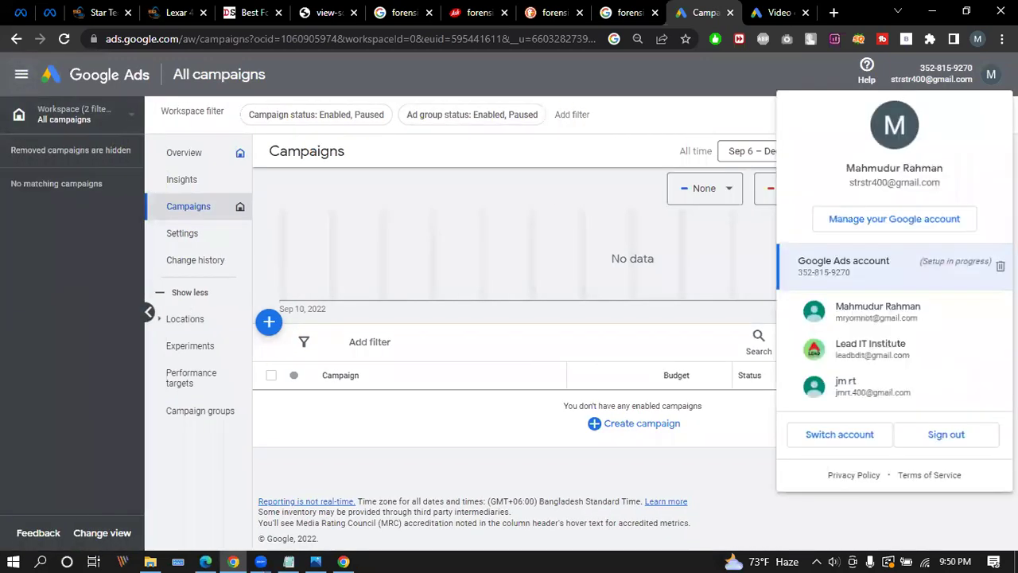
click(882, 318)
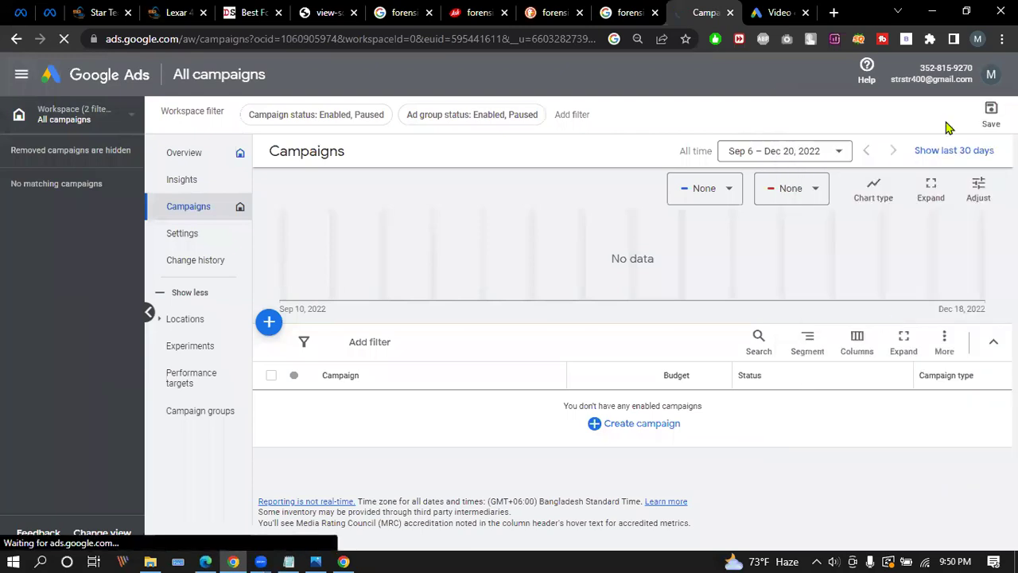
click(989, 76)
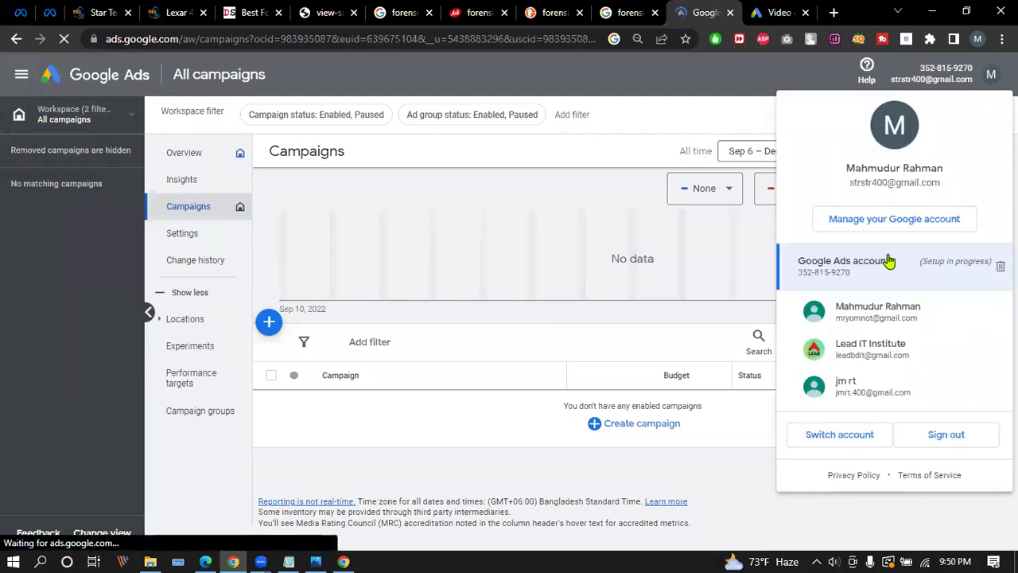
click(889, 261)
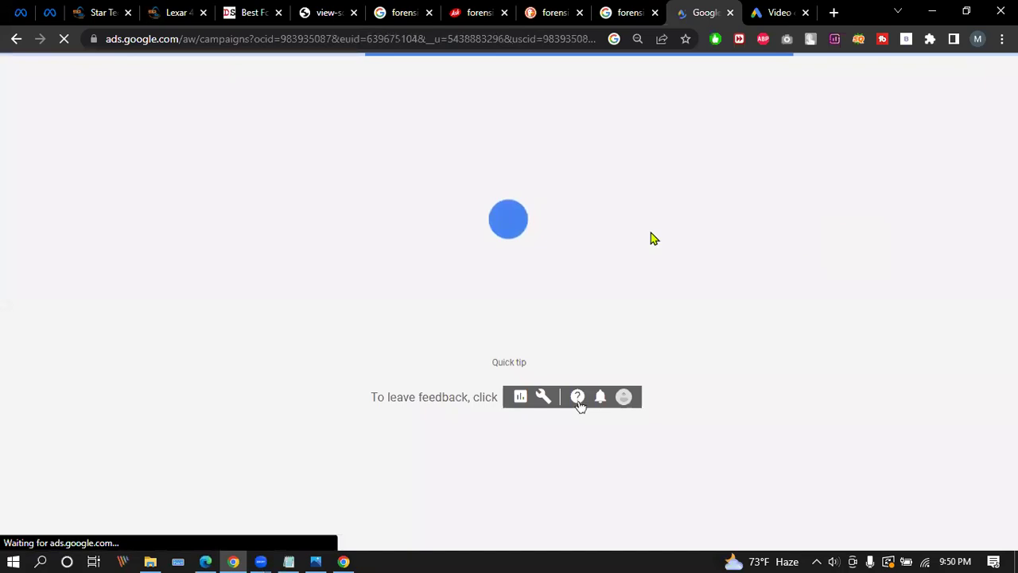
click(776, 12)
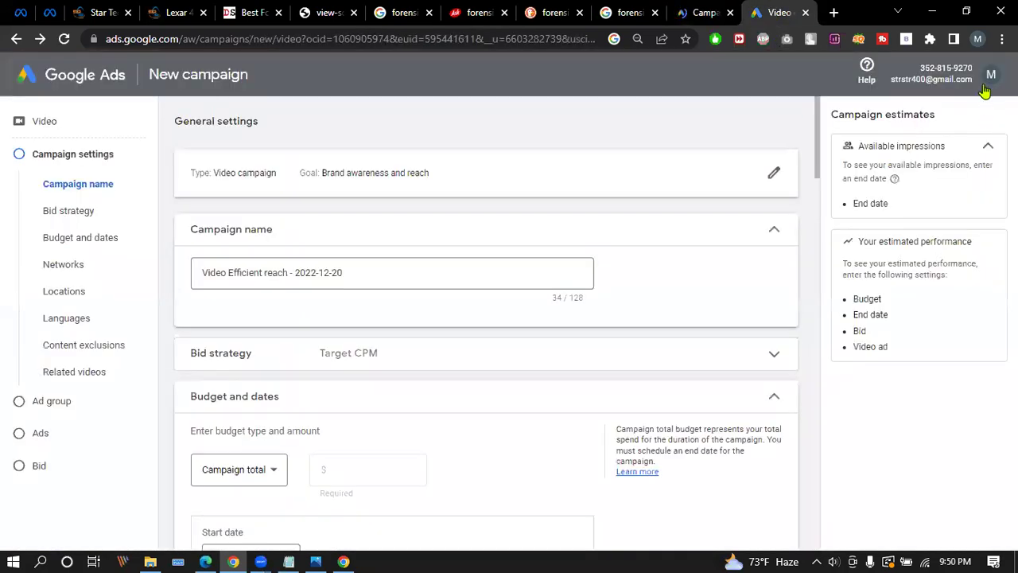
click(991, 75)
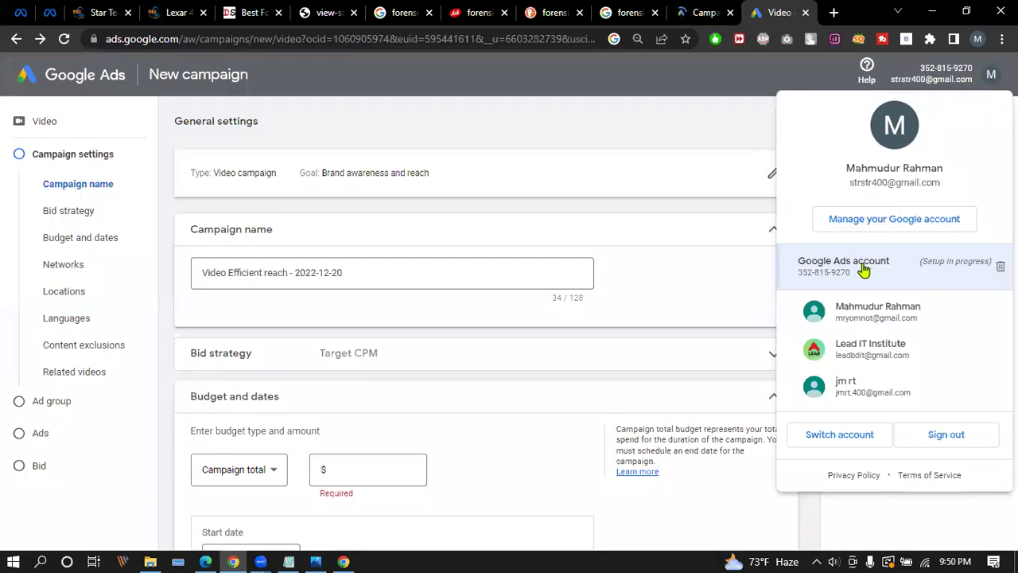
click(700, 12)
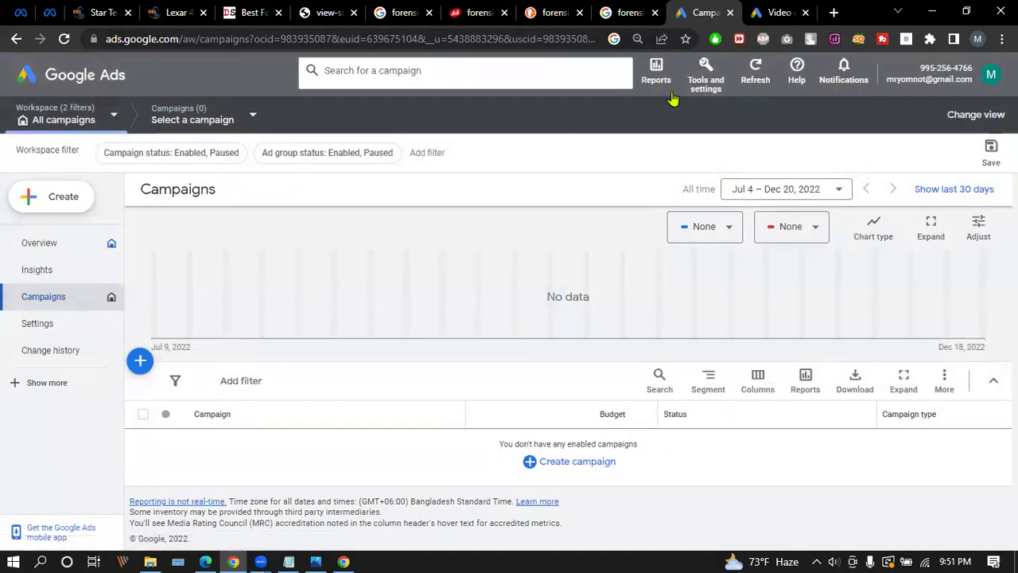
Go to Keyword Planner under Tools and settings and choose Discover new keywords.
click(705, 73)
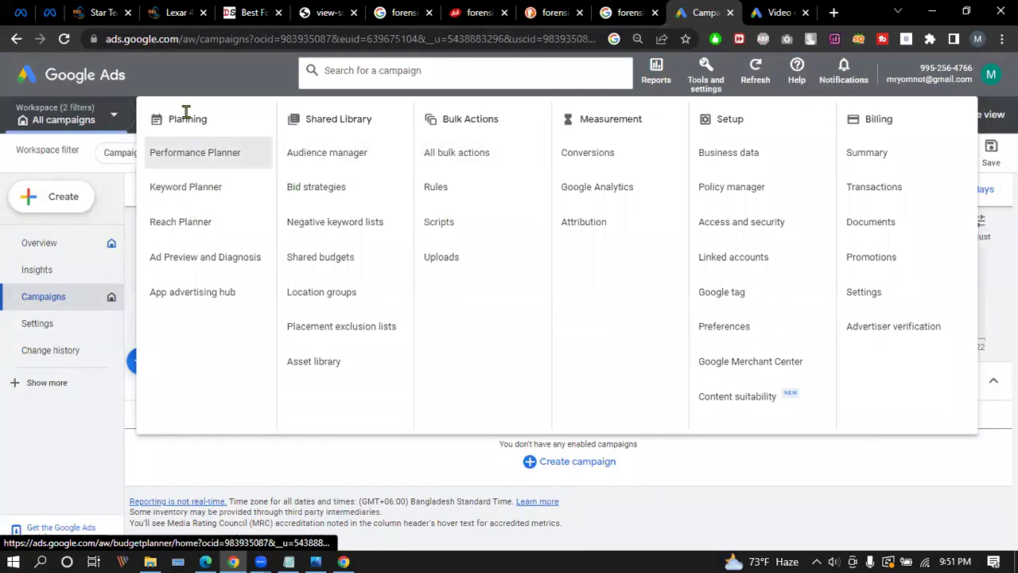
click(198, 189)
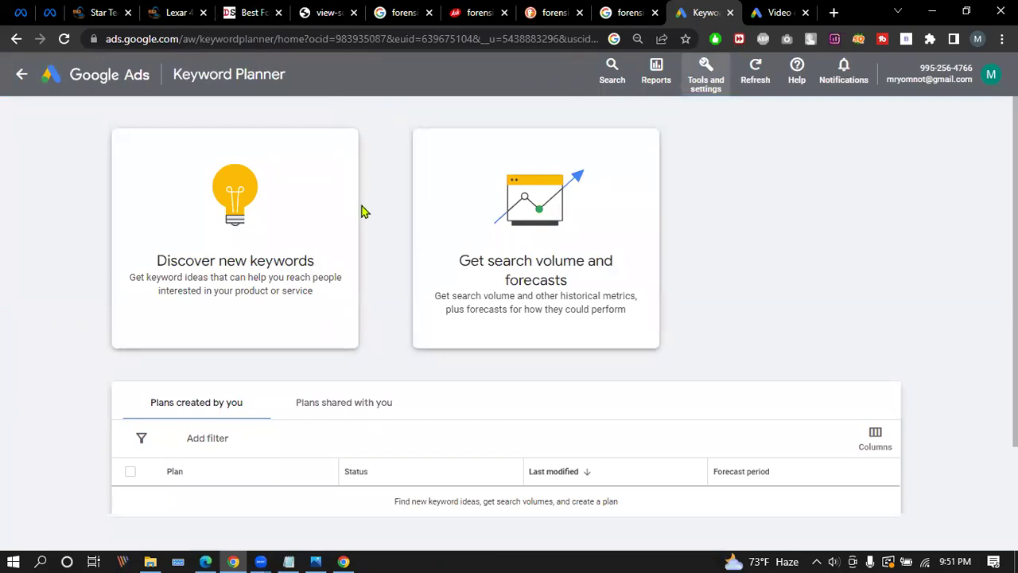
scroll(365, 212, down, 2)
scroll(299, 248, up, 1)
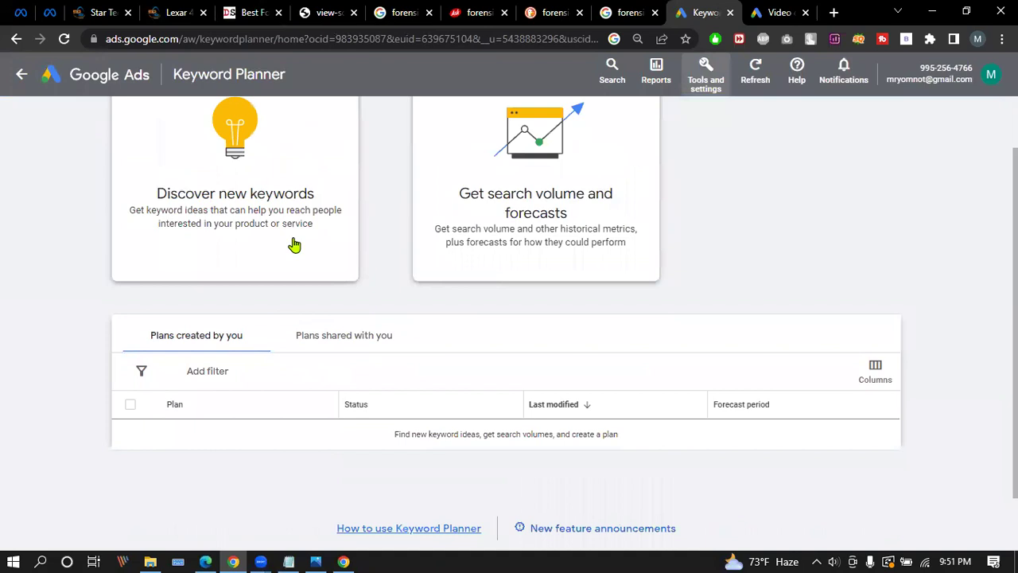
scroll(295, 245, down, 1)
scroll(234, 343, up, 2)
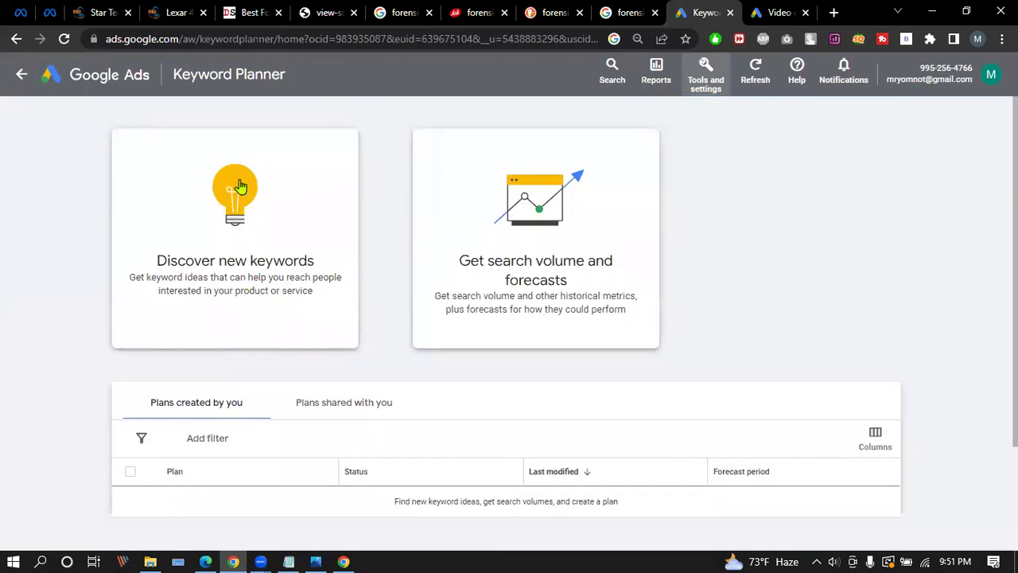
click(211, 202)
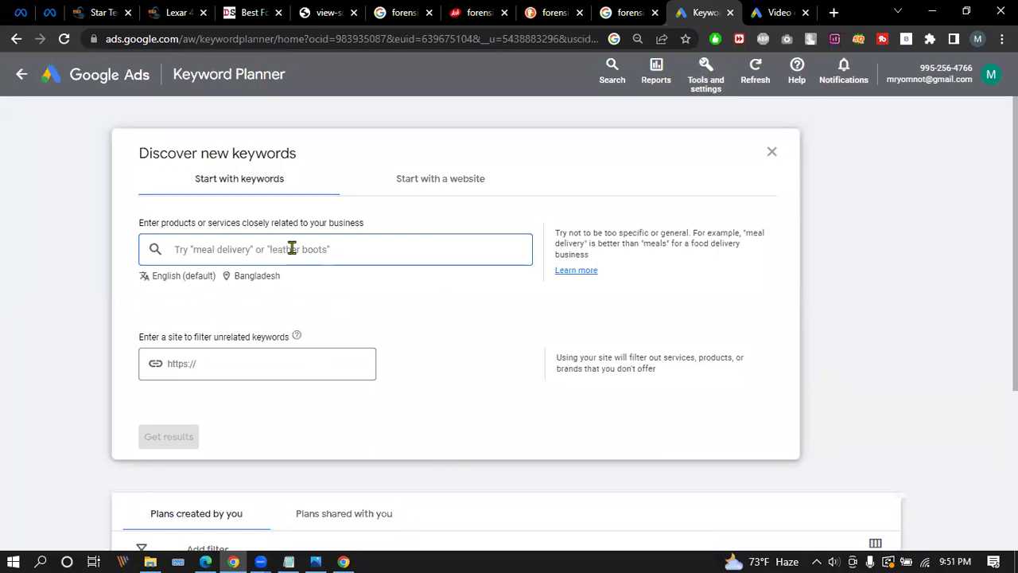
Enter 'forensic software' and get keyword ideas for Bangladesh in English (537 ideas).
click(268, 240)
text(fo)
key(BackSpace)
text(fore)
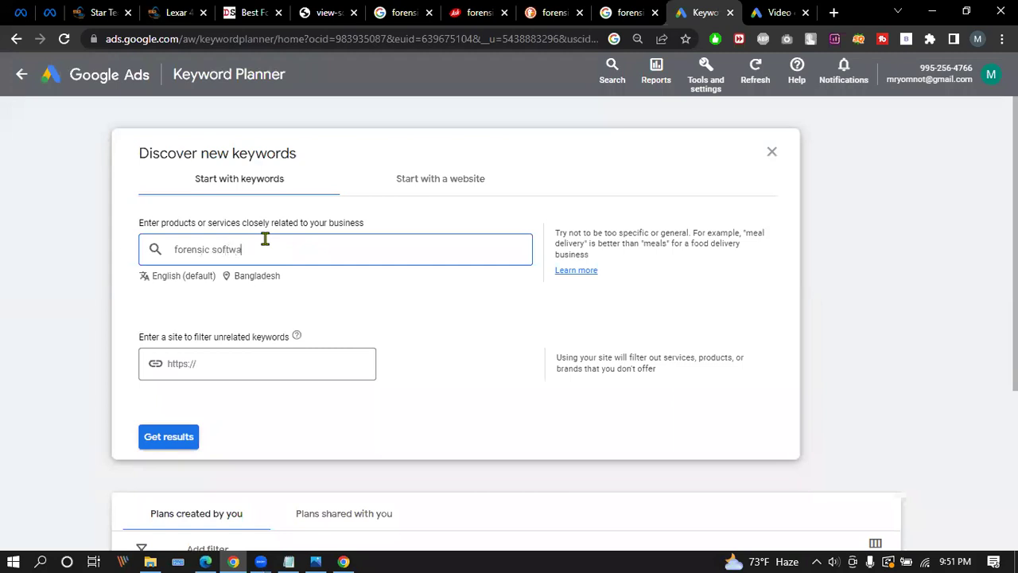
scroll(366, 256, down, 2)
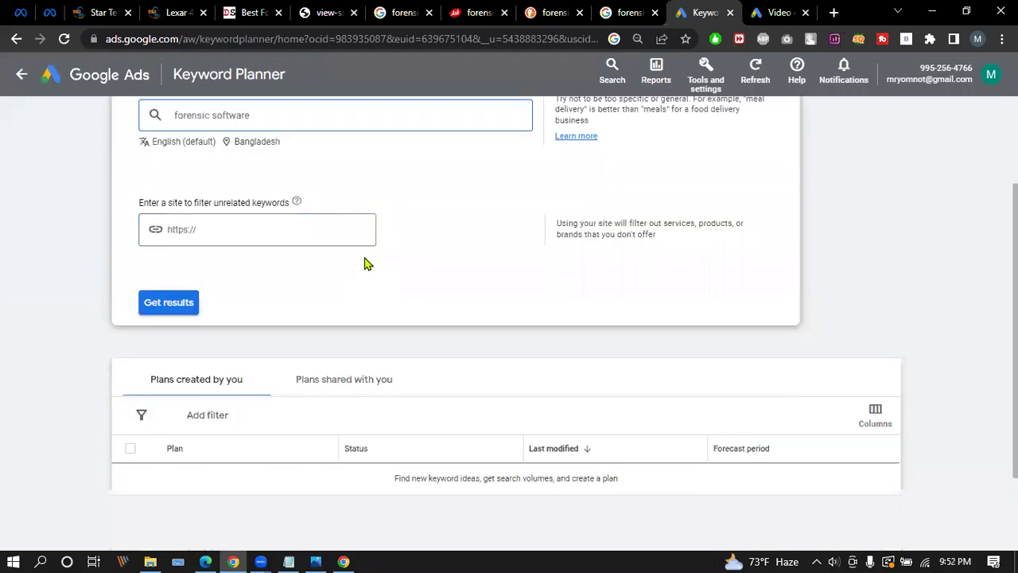
click(169, 303)
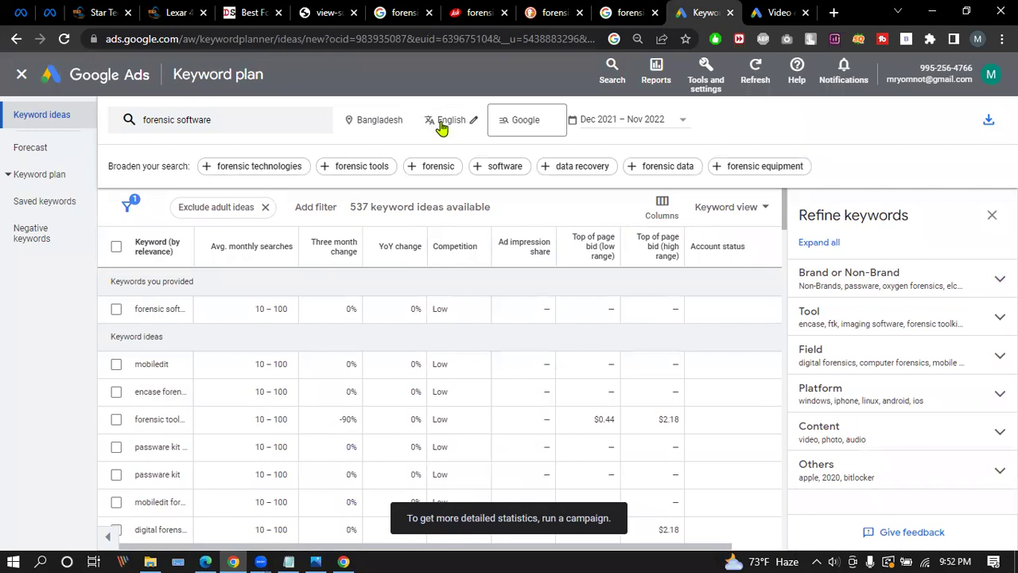
Remove Bangladesh from location targeting so ideas cover all locations.
click(411, 125)
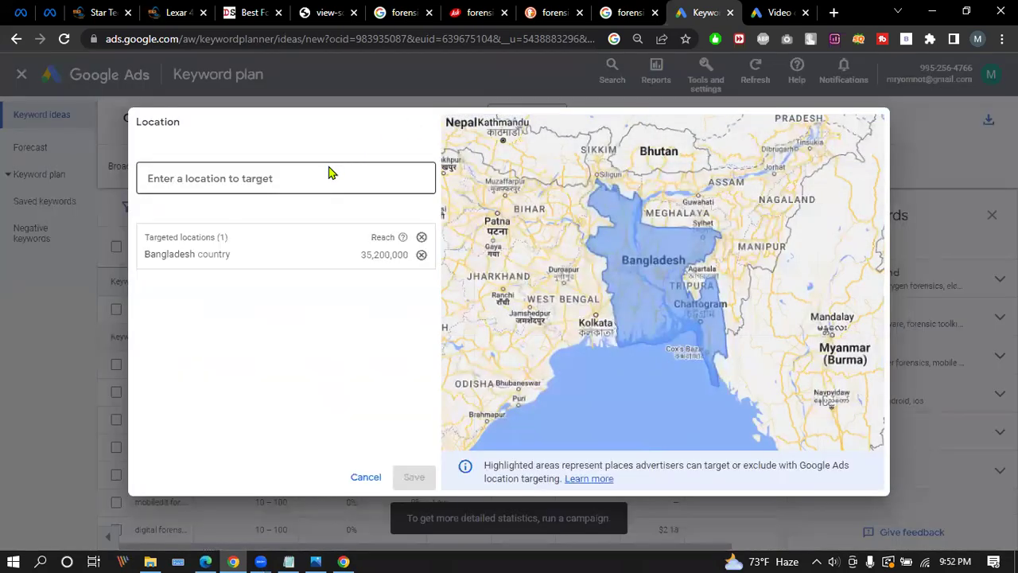
click(422, 255)
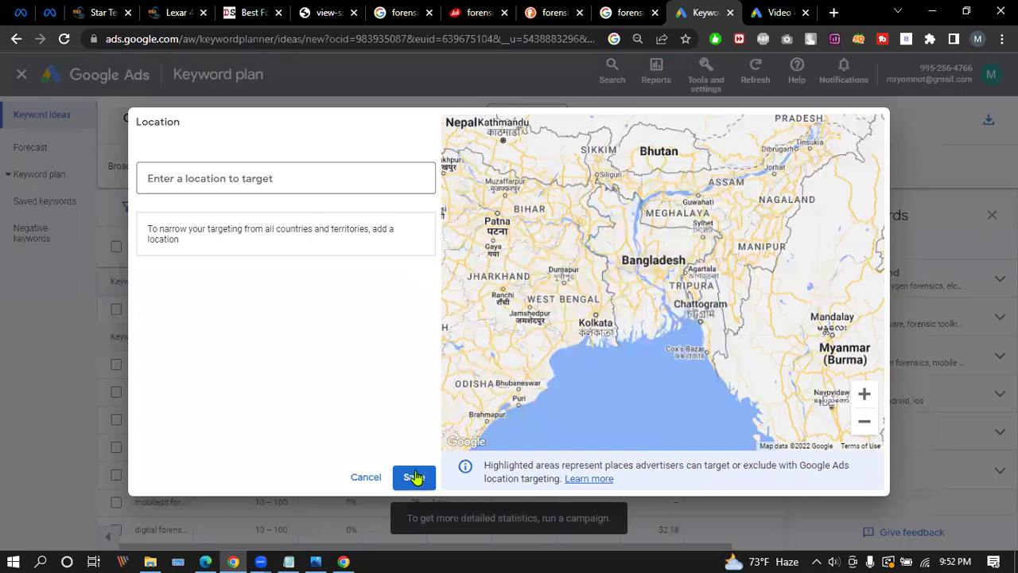
click(415, 478)
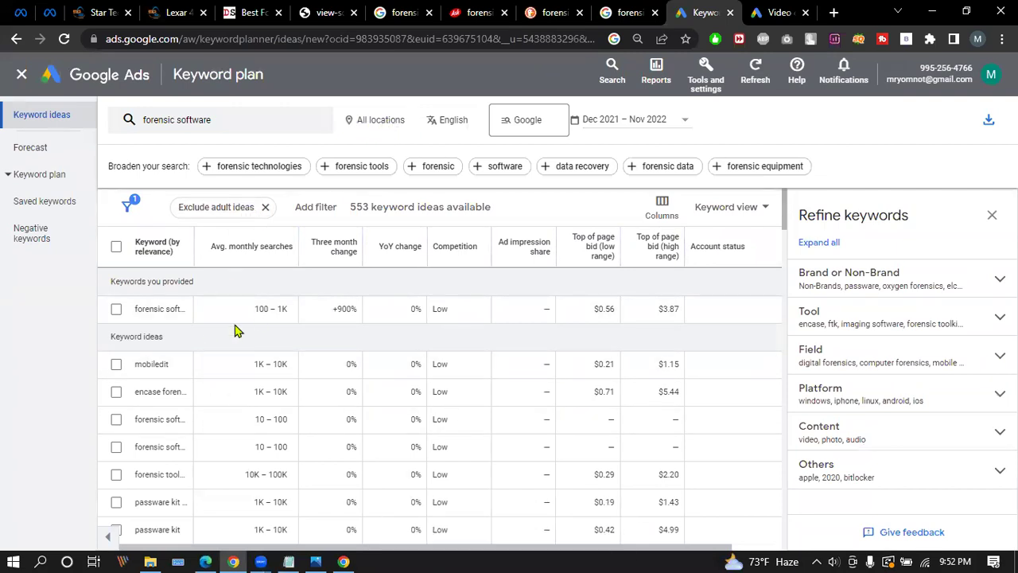
Reset page zoom to 100%, widen the Keyword column, and sort by three-month change and competition.
scroll(236, 326, down, 1)
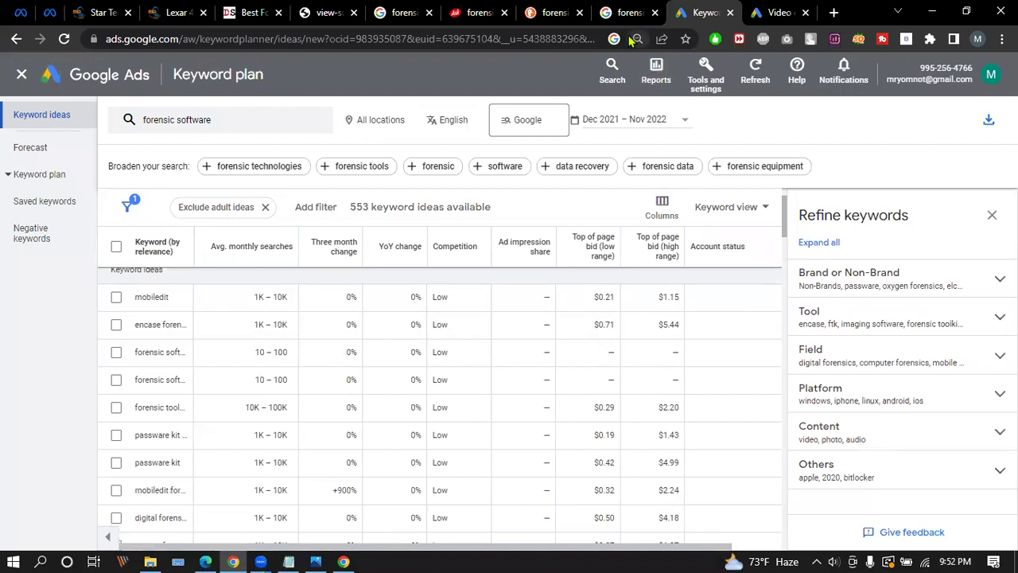
click(636, 39)
click(661, 67)
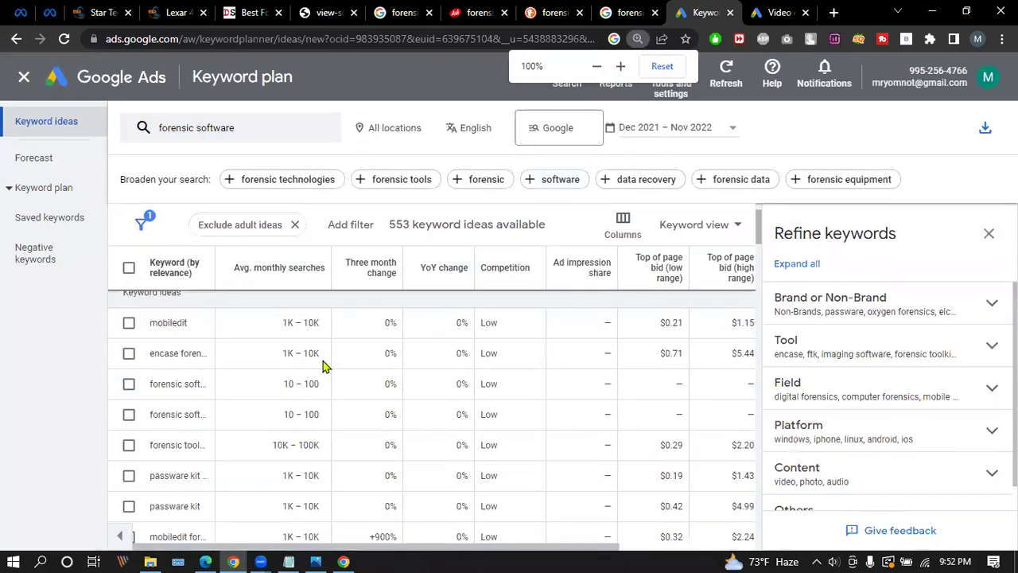
scroll(228, 295, up, 1)
drag(214, 256, 286, 256)
drag(292, 255, 294, 256)
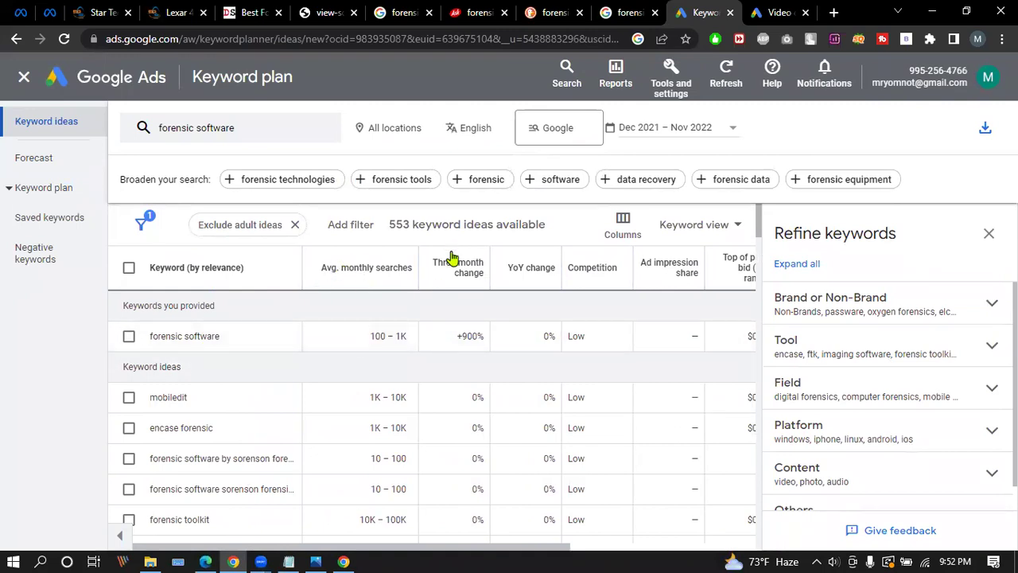
click(475, 272)
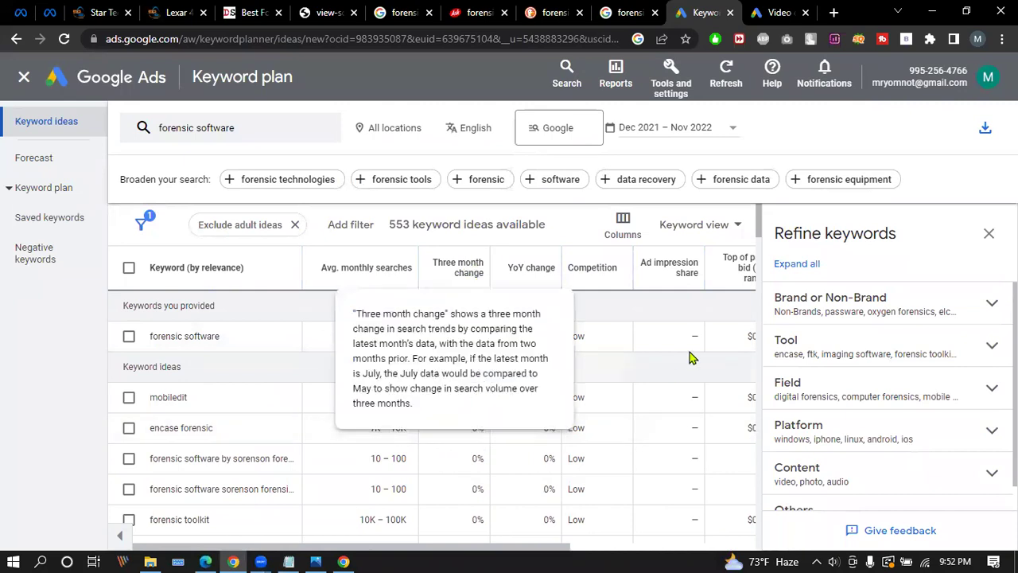
click(595, 275)
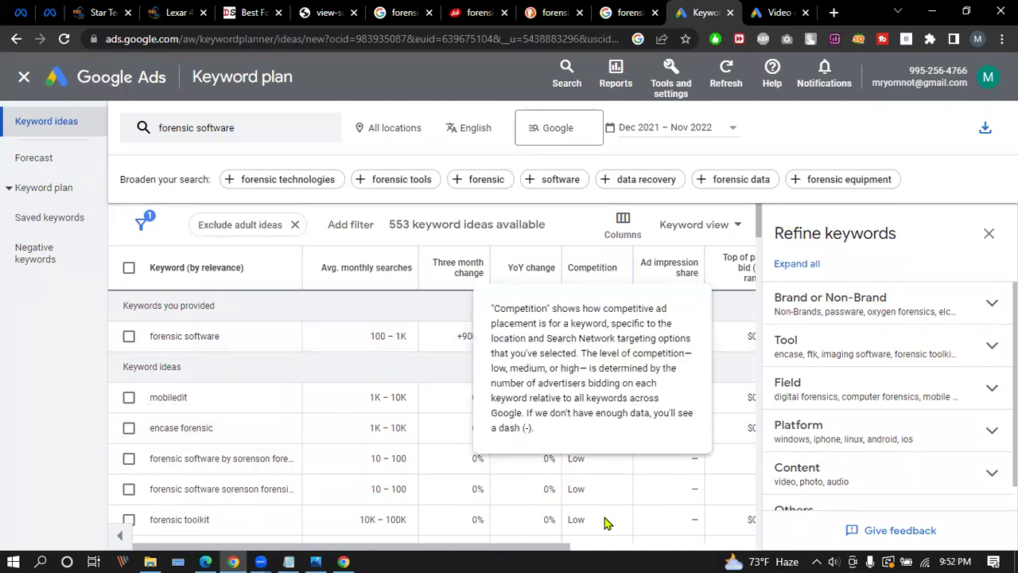
Close the Refine keywords panel to show the $0.56–$3.87 bid columns, dismiss the survey, and select 'forensic software'.
click(989, 233)
mouse_move(672, 290)
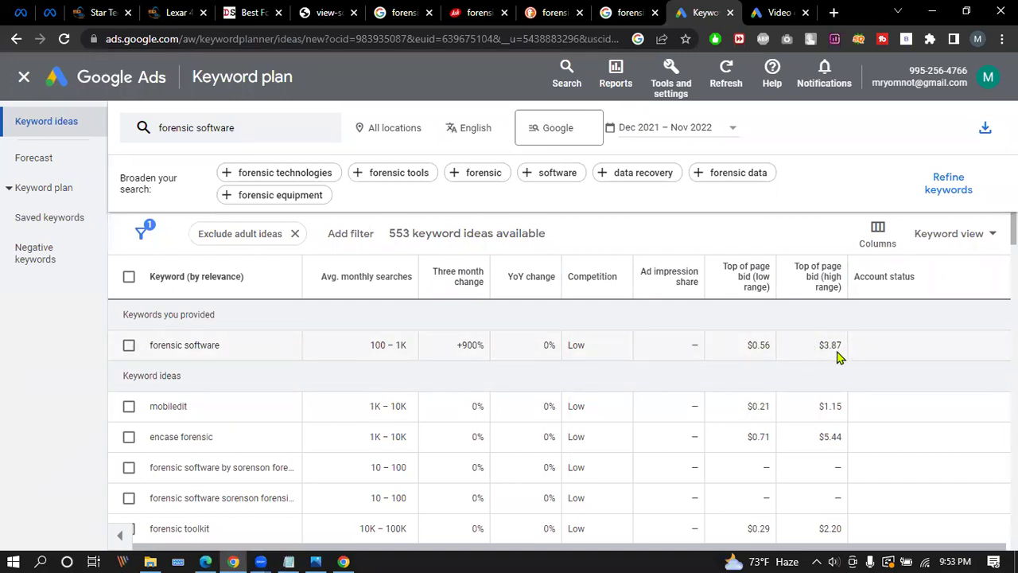
drag(818, 345, 840, 345)
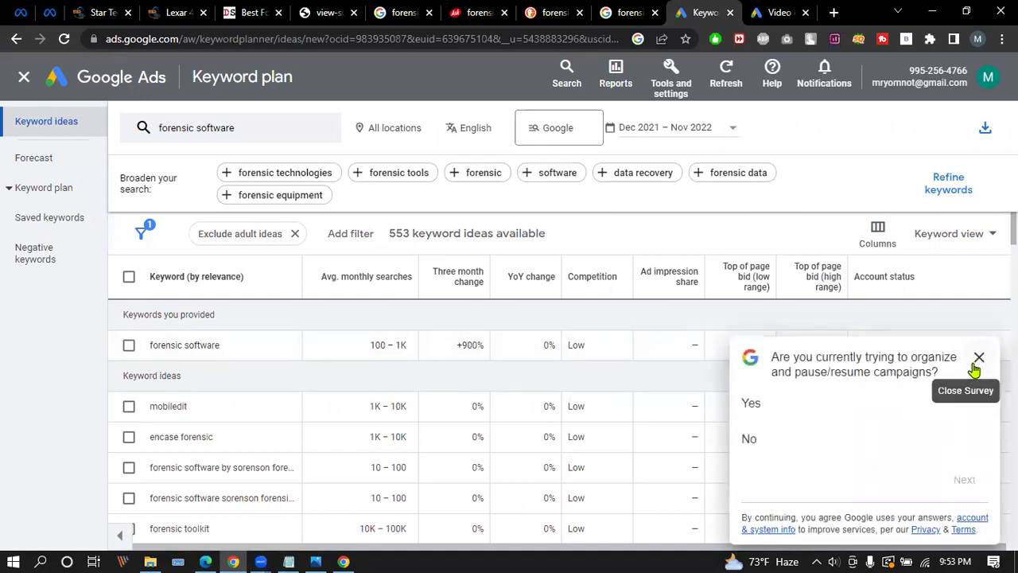
click(976, 365)
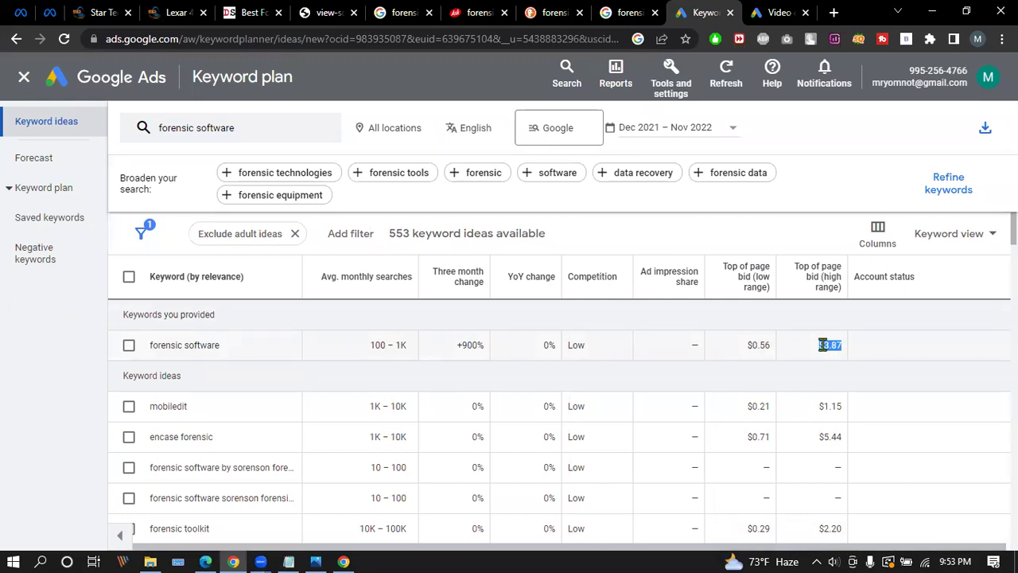
click(822, 344)
drag(148, 344, 223, 347)
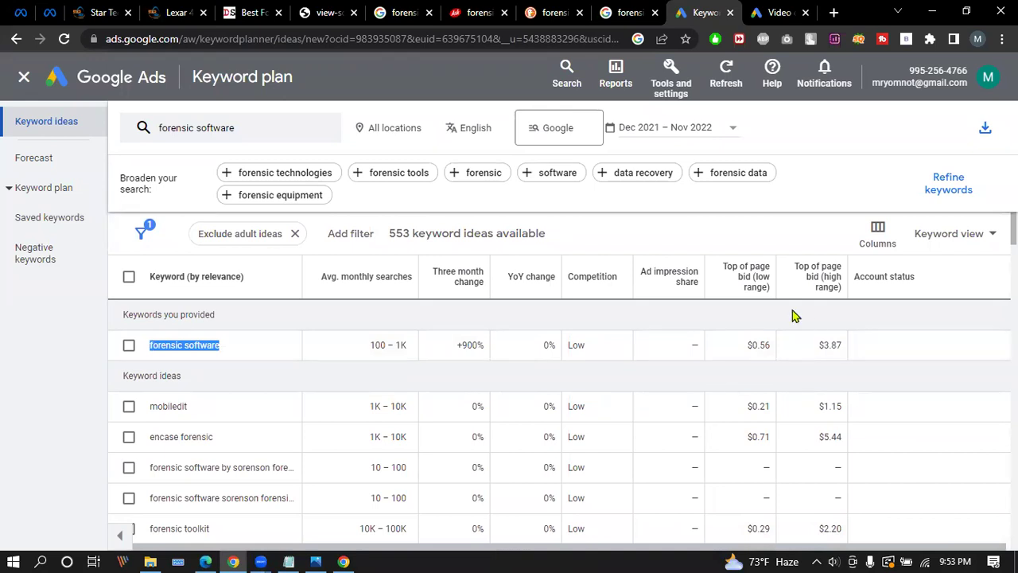
Start a new tab and copy the 'forensic software' keyword from the plan.
click(834, 12)
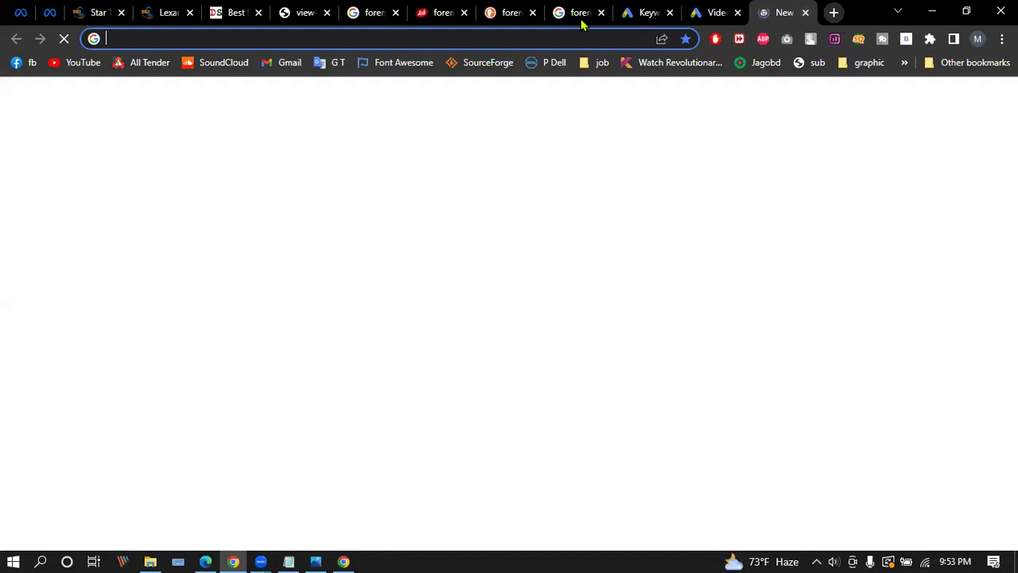
text(<h1>.........</h1>)
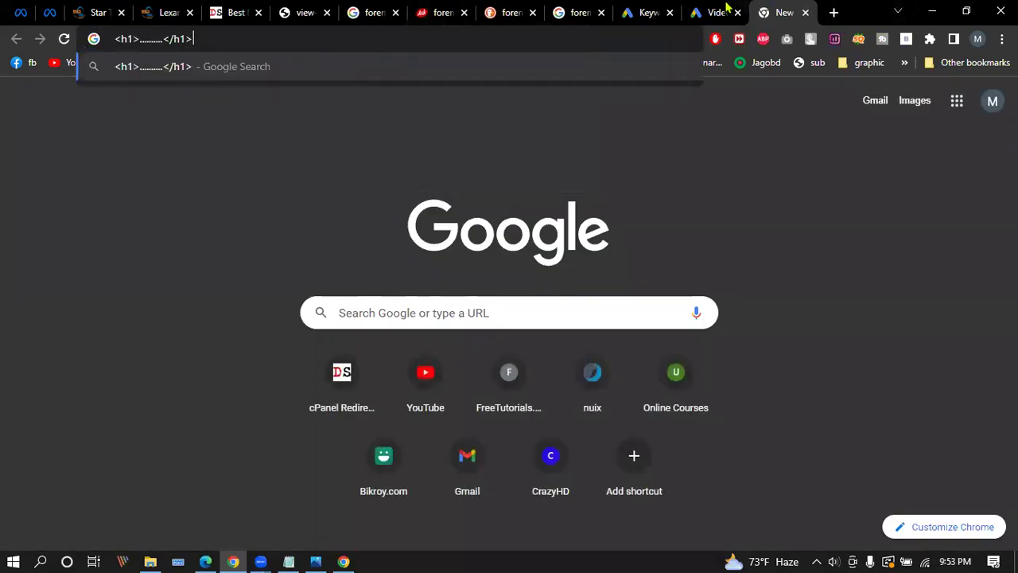
click(726, 8)
click(650, 10)
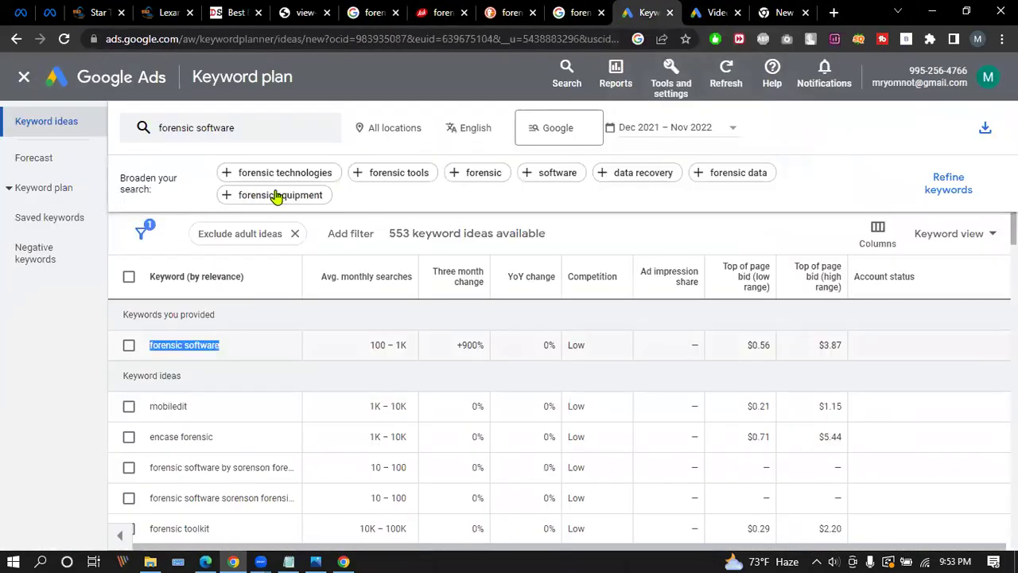
right_click(203, 344)
click(234, 355)
Search Google for 'forensic software', open the guru99 forensic tools article, and return to the plan.
click(779, 12)
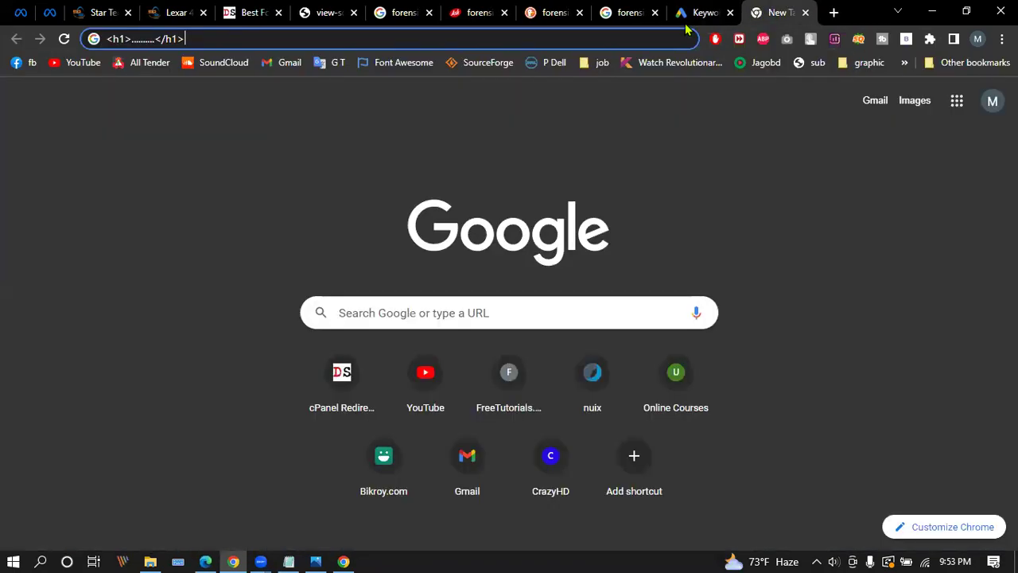
click(408, 39)
key(ctrl+v)
key(Return)
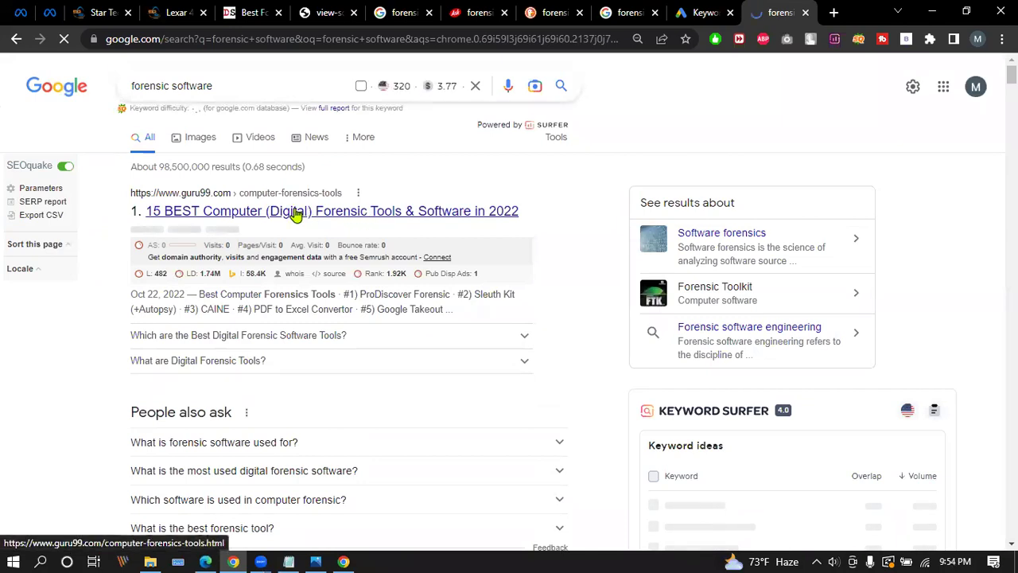
click(462, 221)
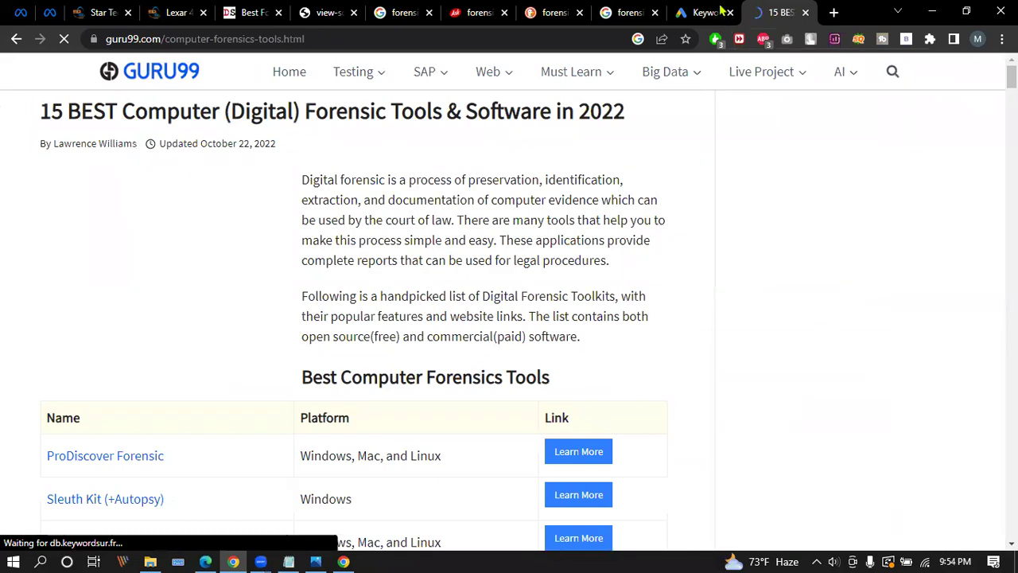
click(713, 12)
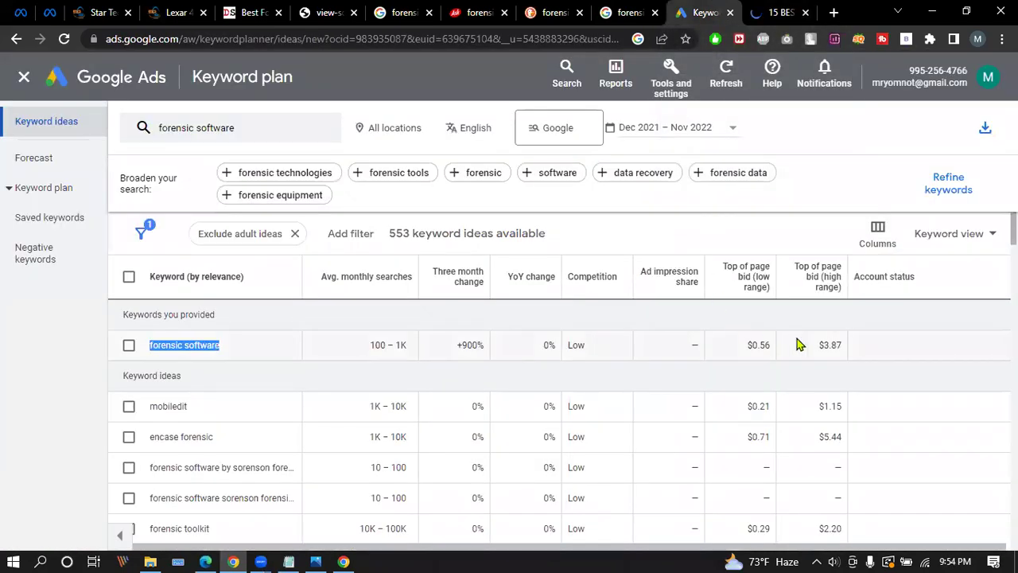
drag(819, 345, 837, 345)
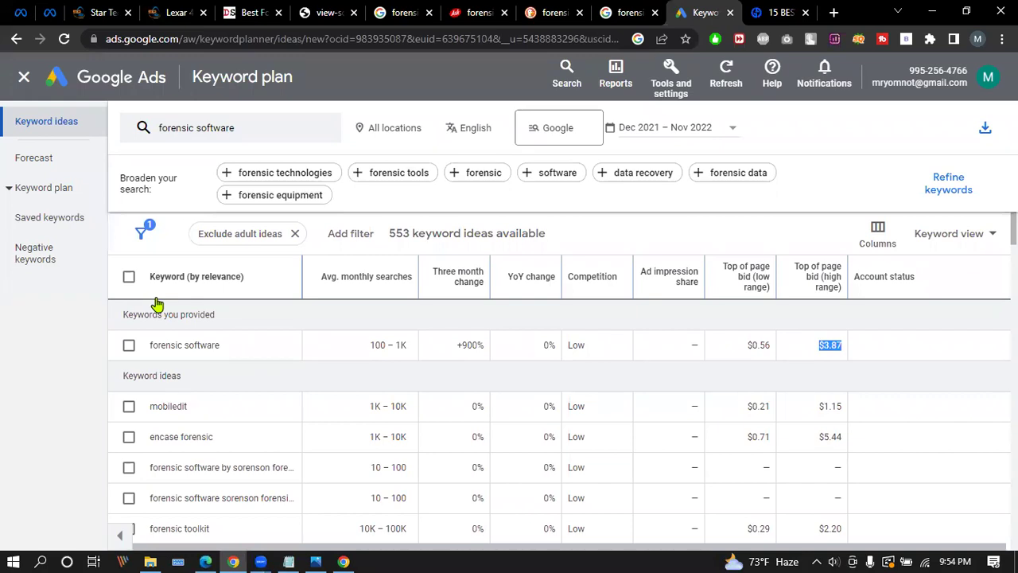
drag(147, 350, 225, 348)
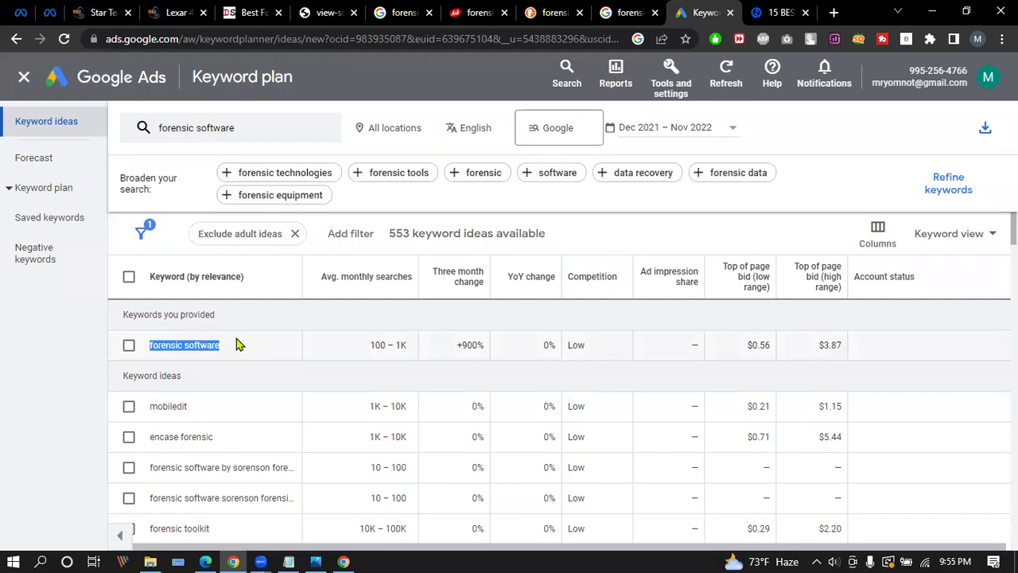
Target the keyword plan at Dhaka Division alone, adding it and removing Bangladesh country.
click(373, 132)
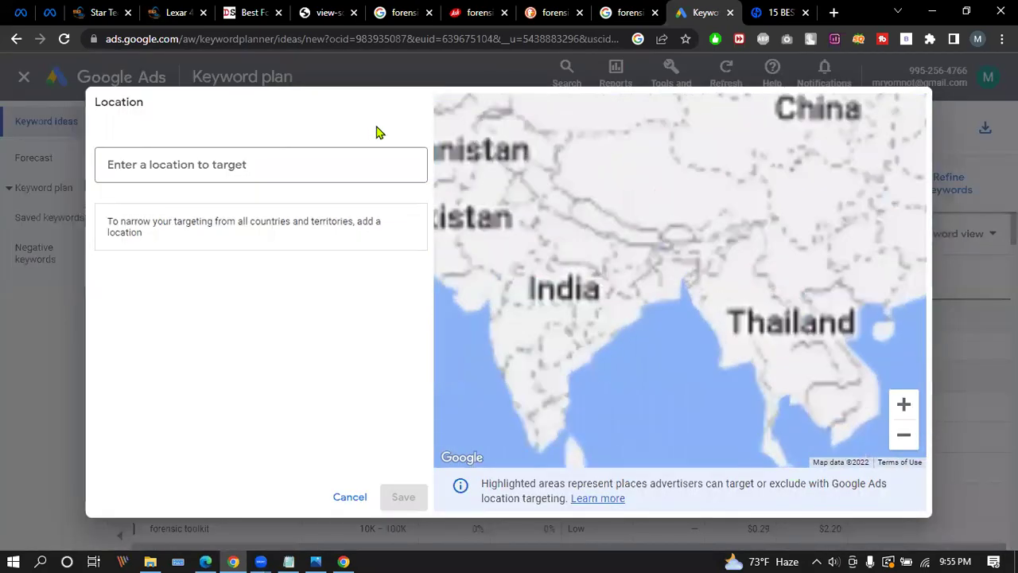
click(184, 156)
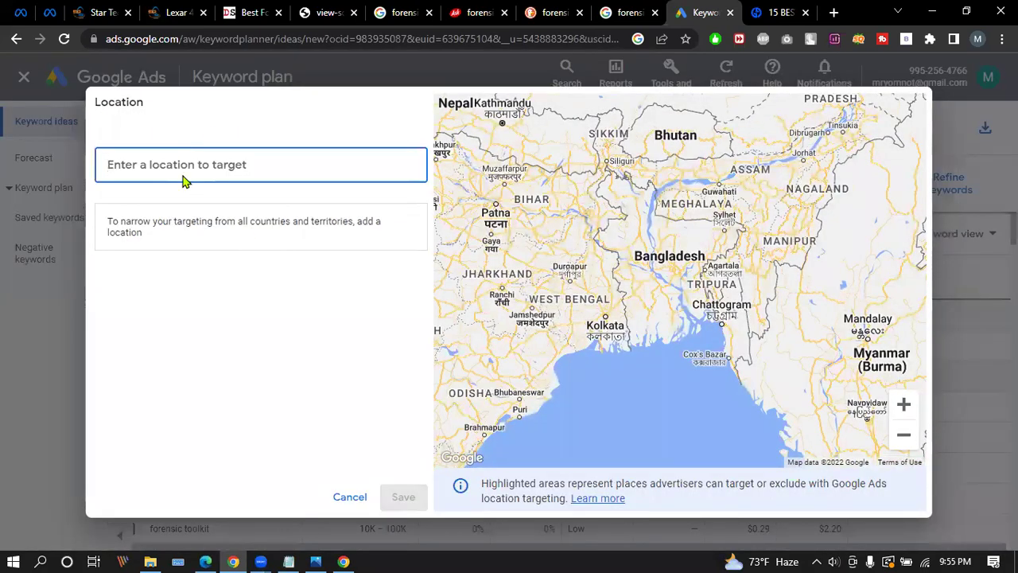
text(ba)
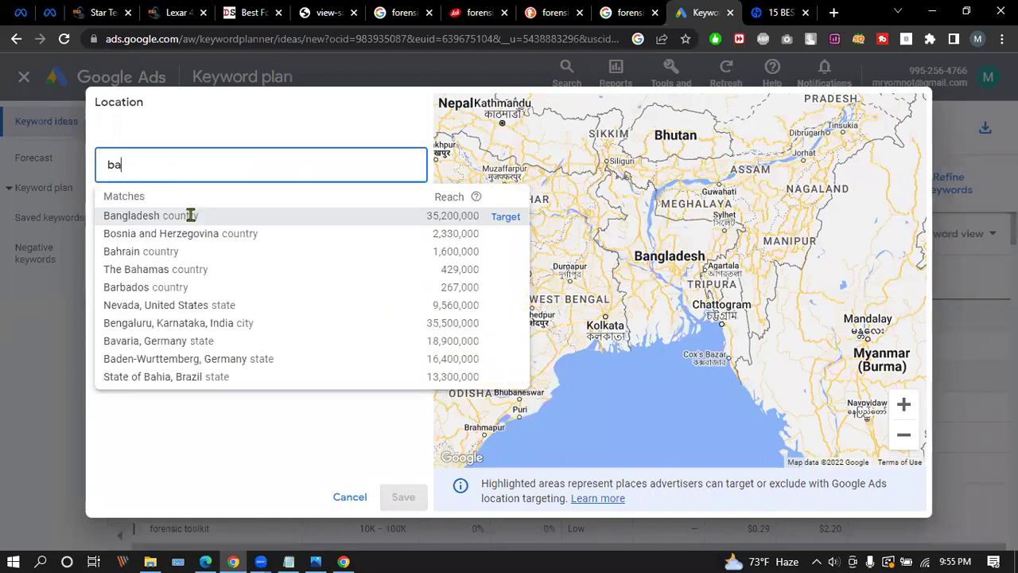
click(191, 215)
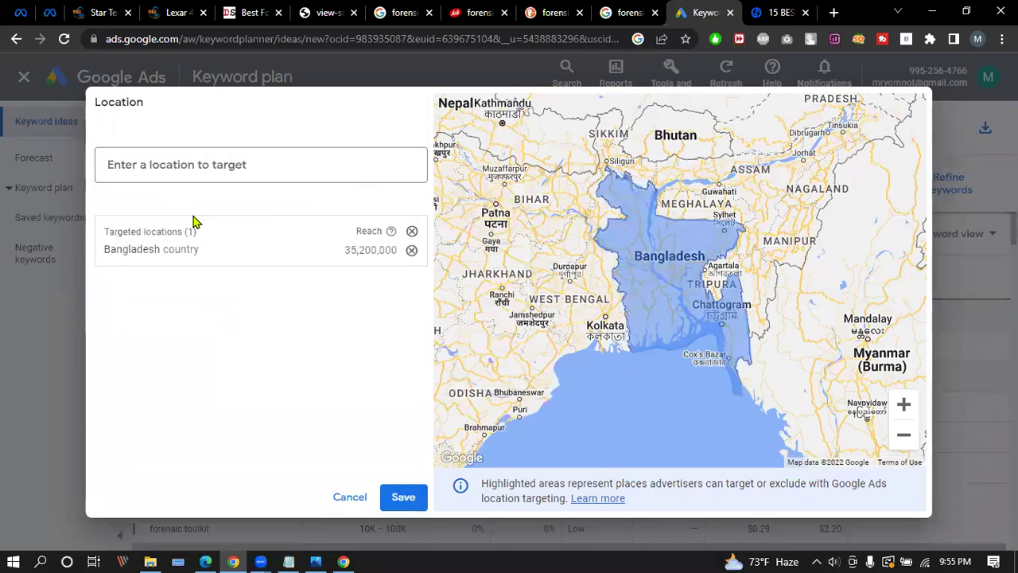
click(270, 163)
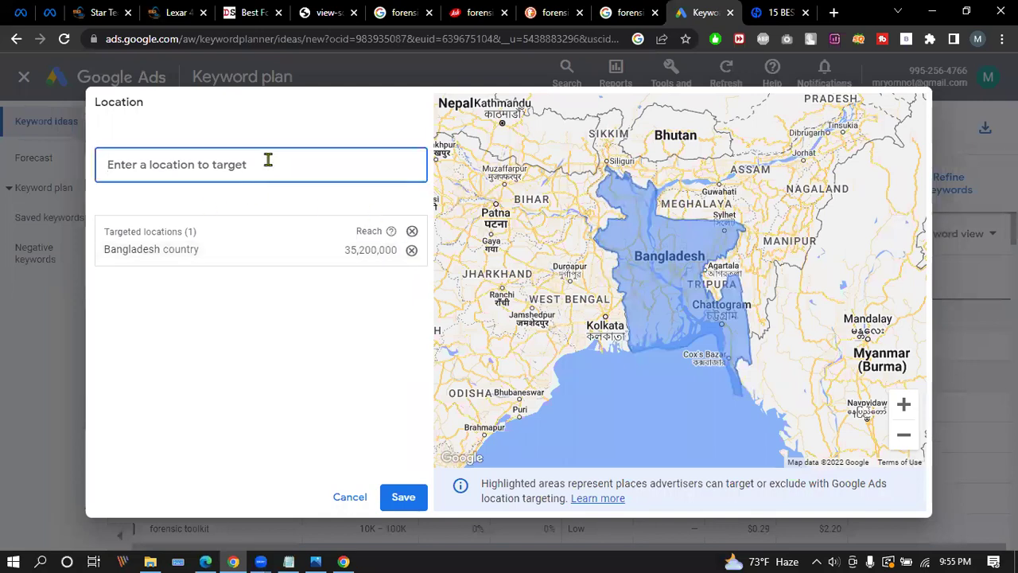
text(dhaka)
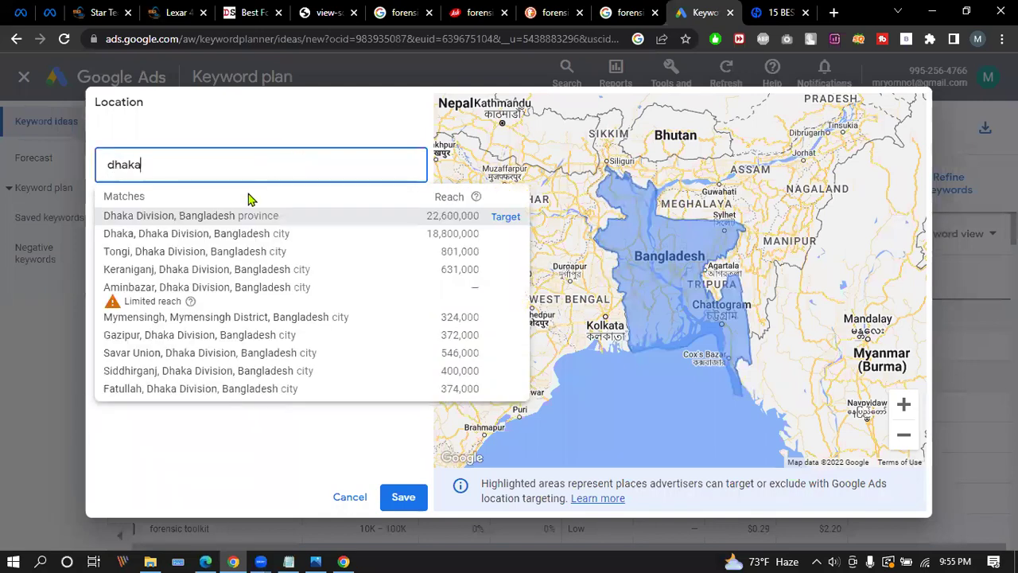
click(194, 217)
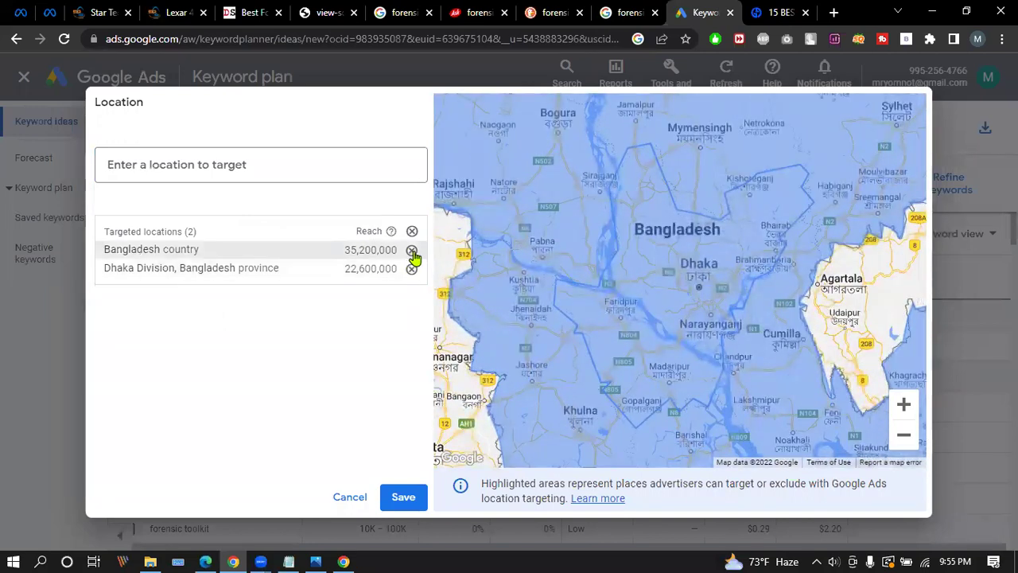
click(411, 251)
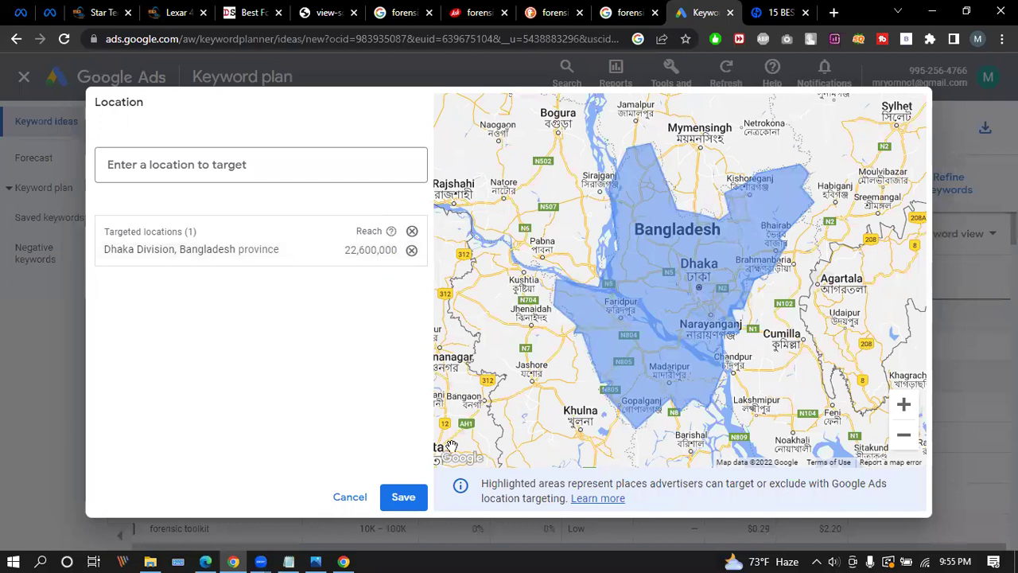
key(Escape)
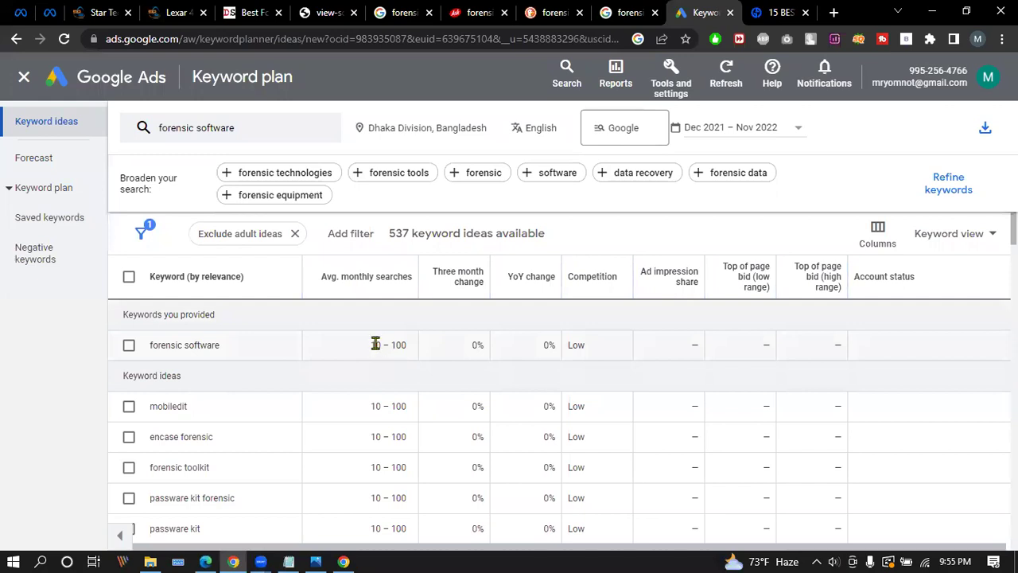
Highlight the forensic software 10 – 100 monthly searches value, then start a blank tab.
drag(371, 345, 411, 351)
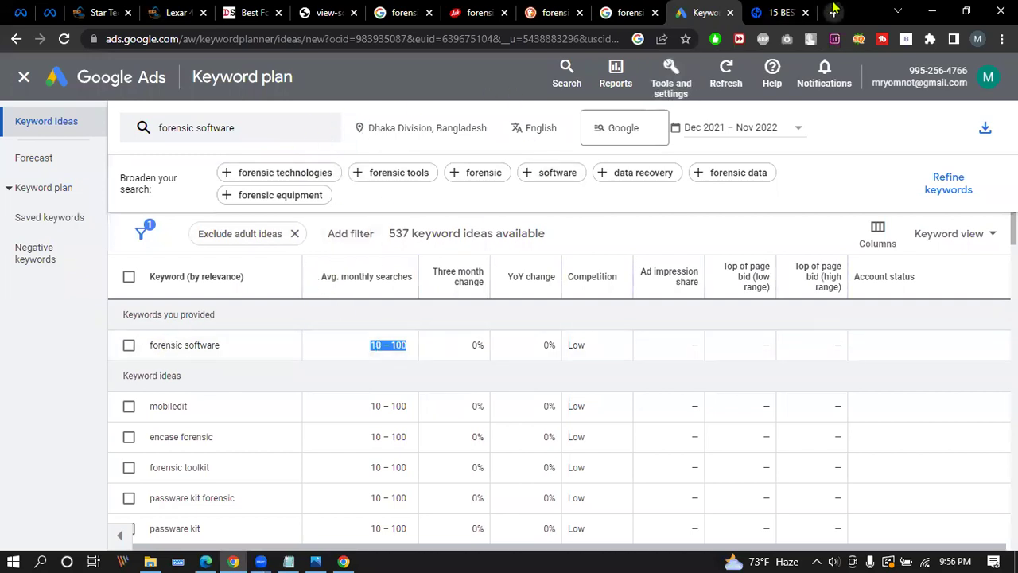
click(834, 11)
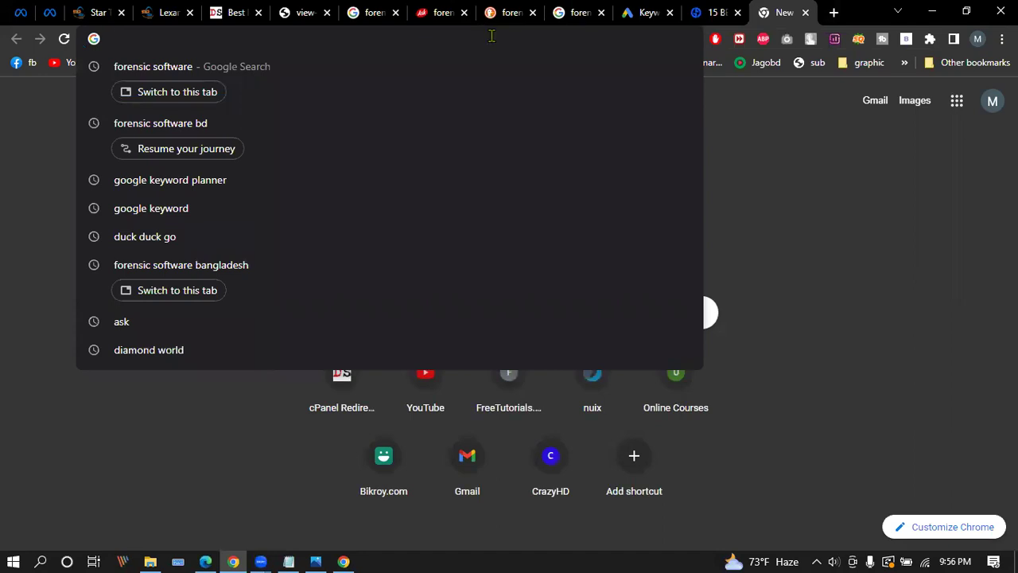
Search Google for 'dog food in bd', accepting the corrected spelling of the typo.
click(713, 11)
click(648, 11)
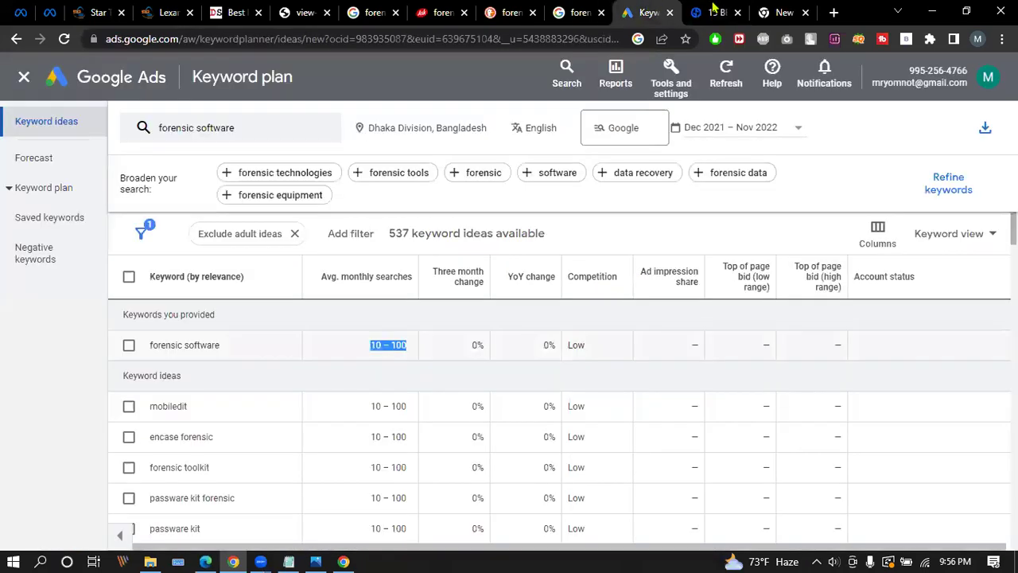
click(787, 12)
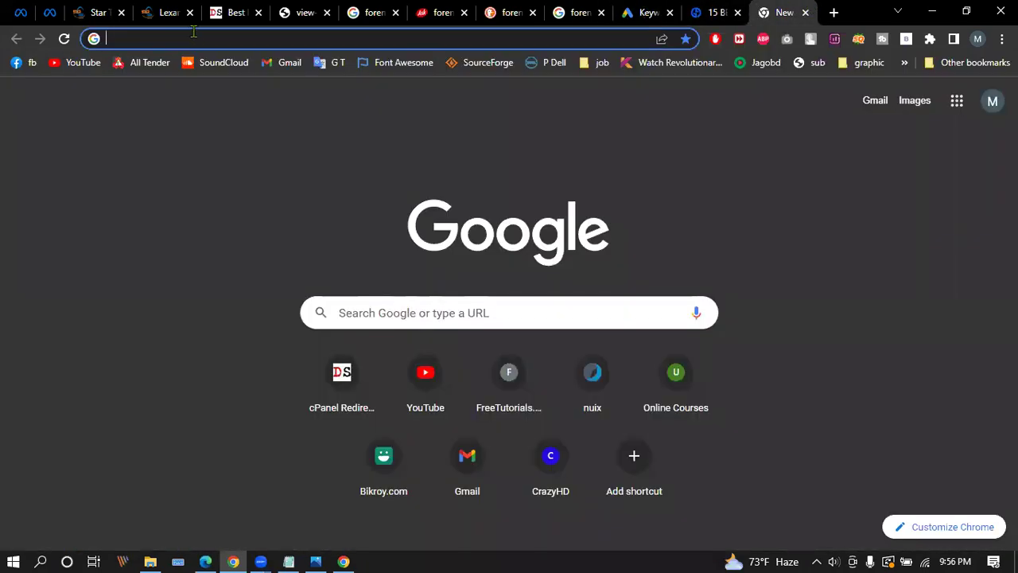
text(doog)
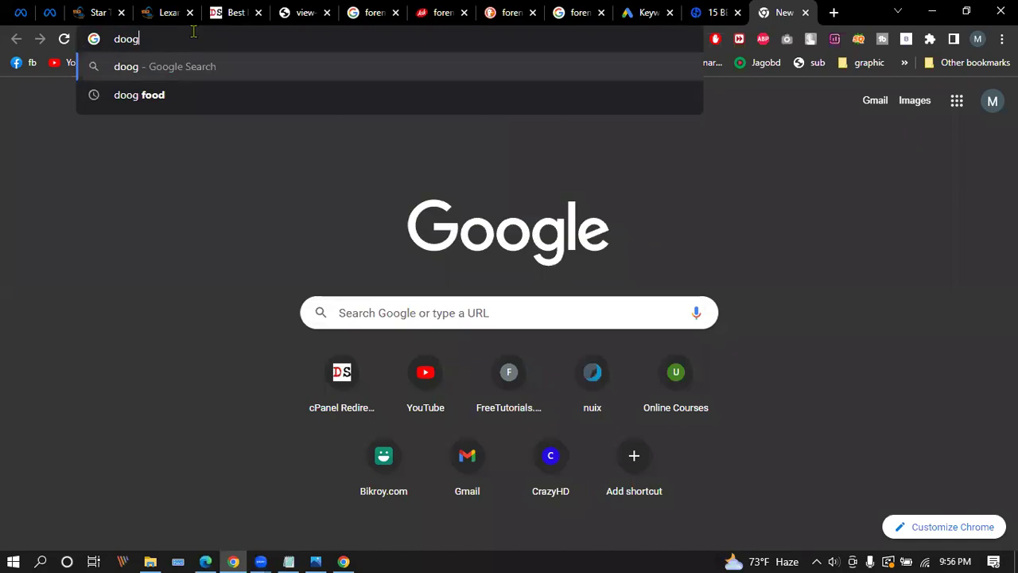
text( food)
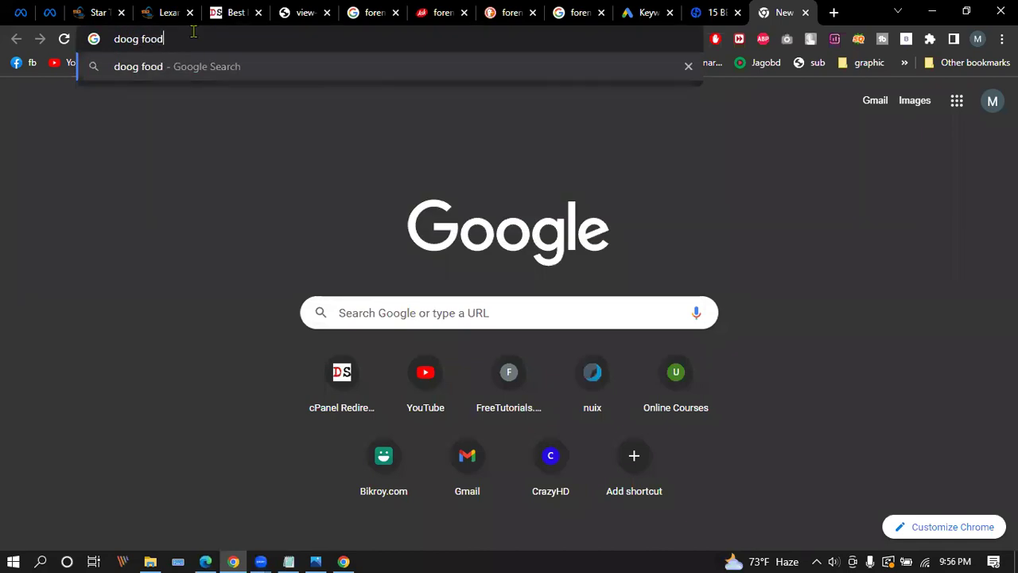
text( in)
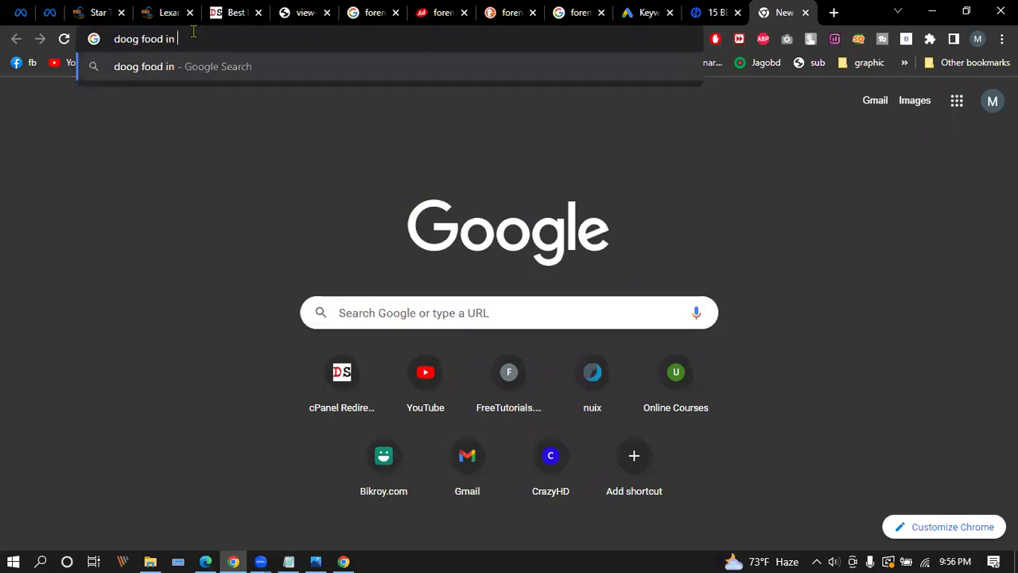
text( bd)
key(Return)
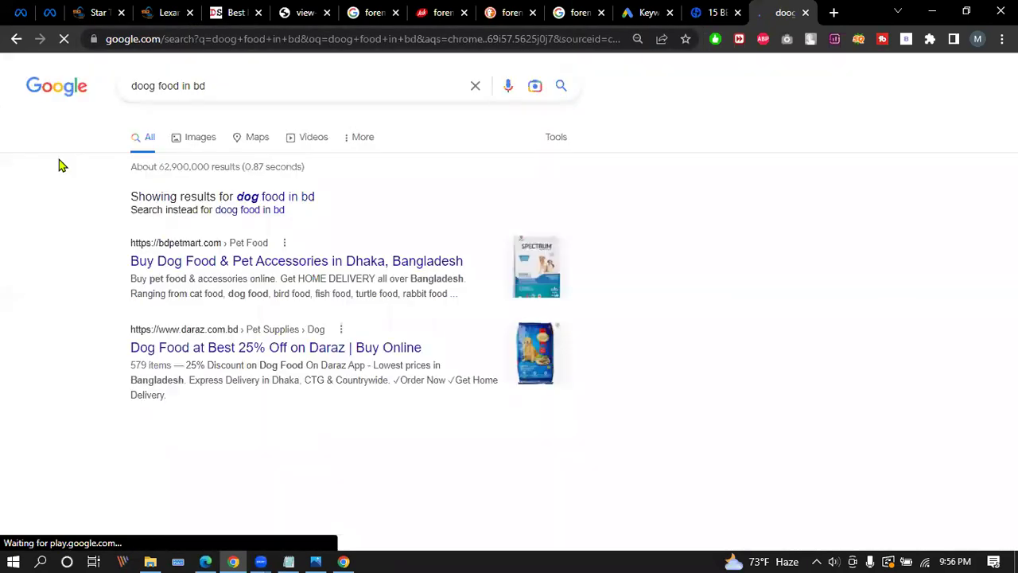
click(263, 197)
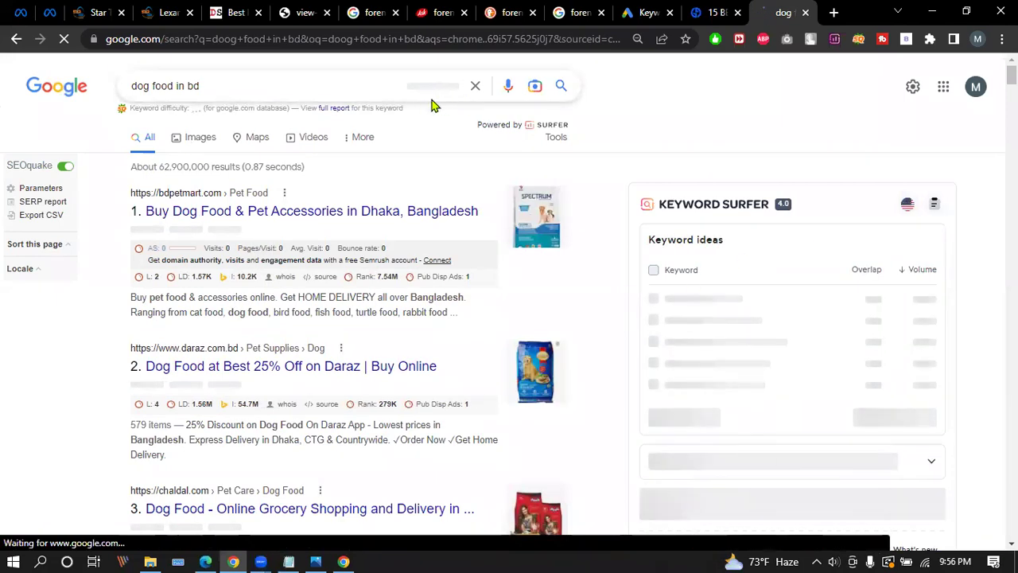
Select the 'dog food in bd' query text and go back to the Keyword Planner.
drag(130, 86, 213, 88)
key(ctrl+c)
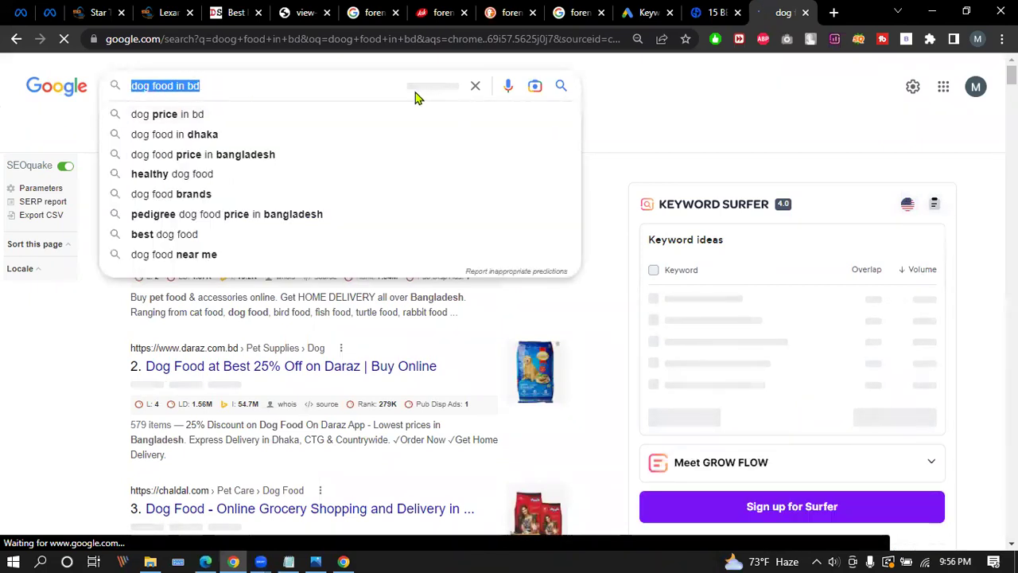
click(646, 95)
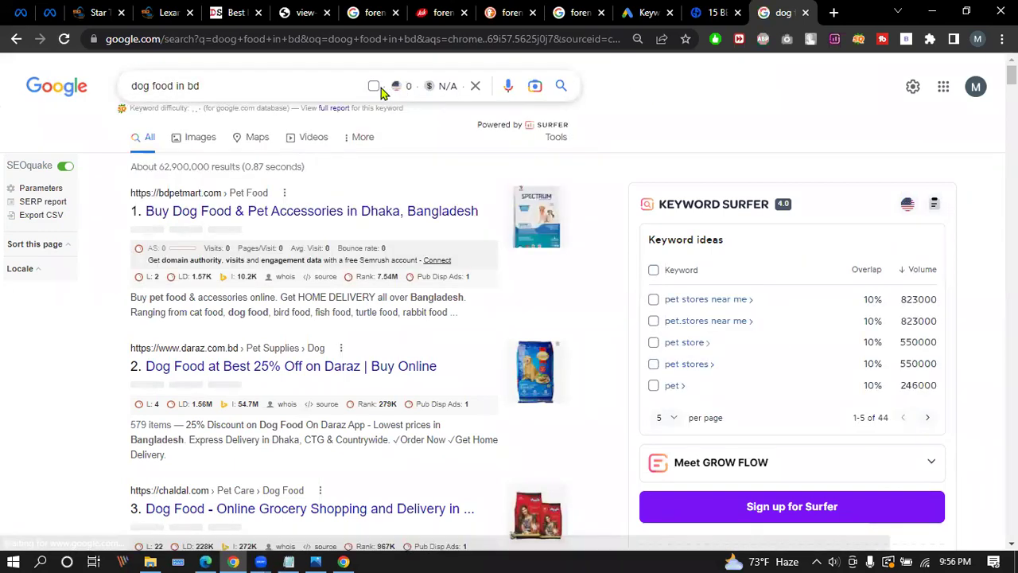
click(712, 12)
click(649, 12)
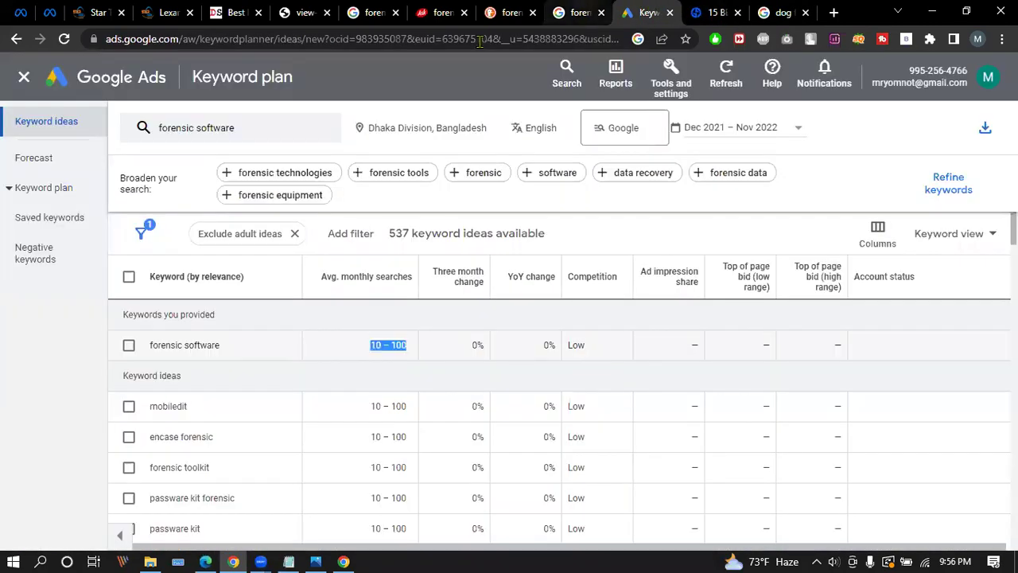
Swap the forensic software seed keyword for 'dog food in bd' and fetch its keyword ideas.
click(245, 130)
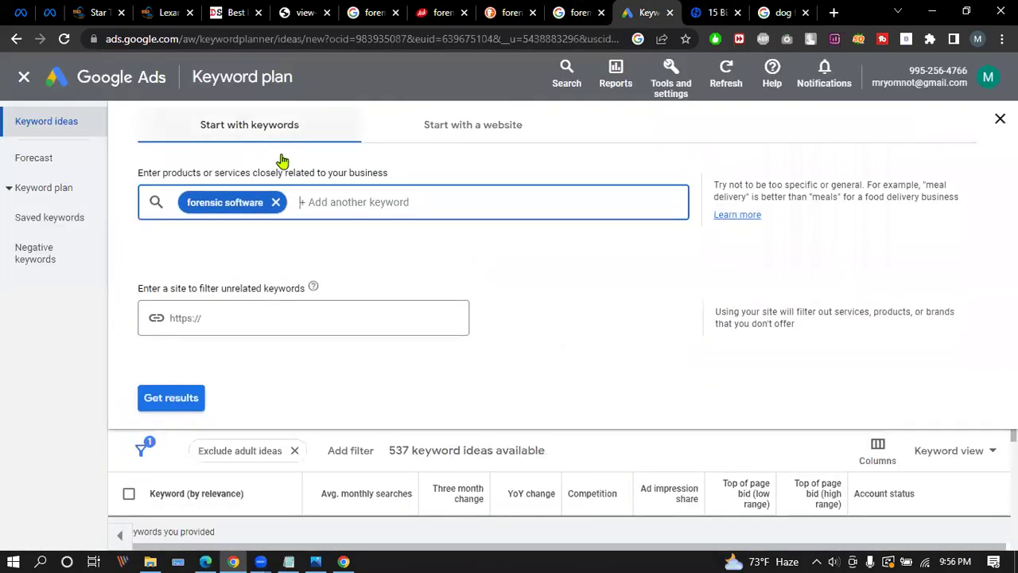
key(ctrl+v)
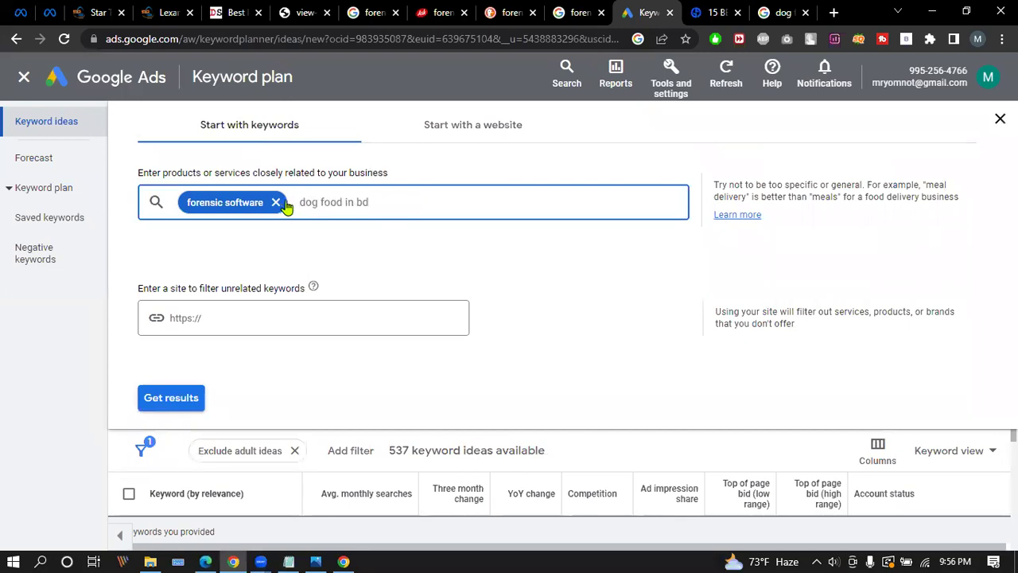
click(276, 203)
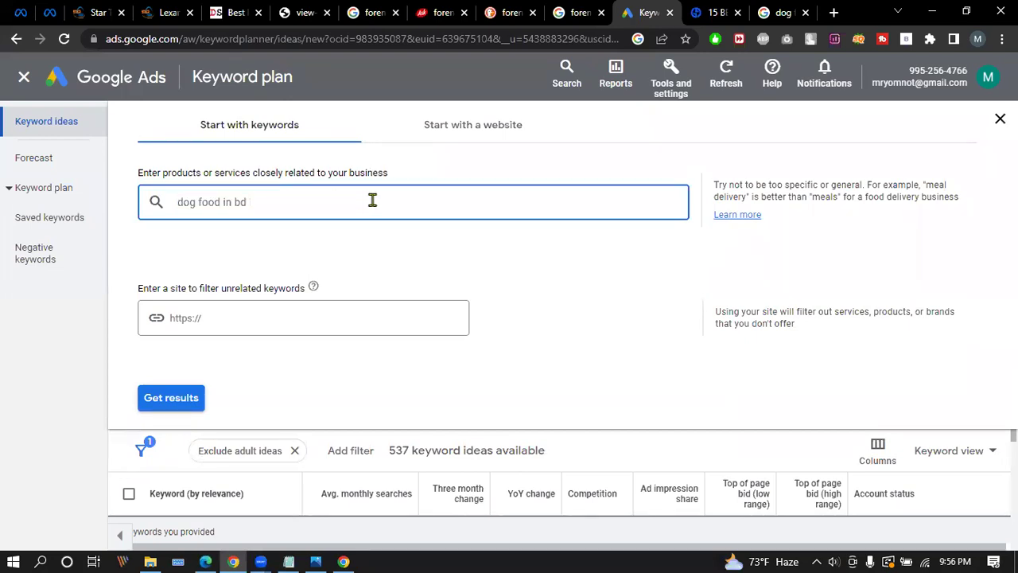
key(Return)
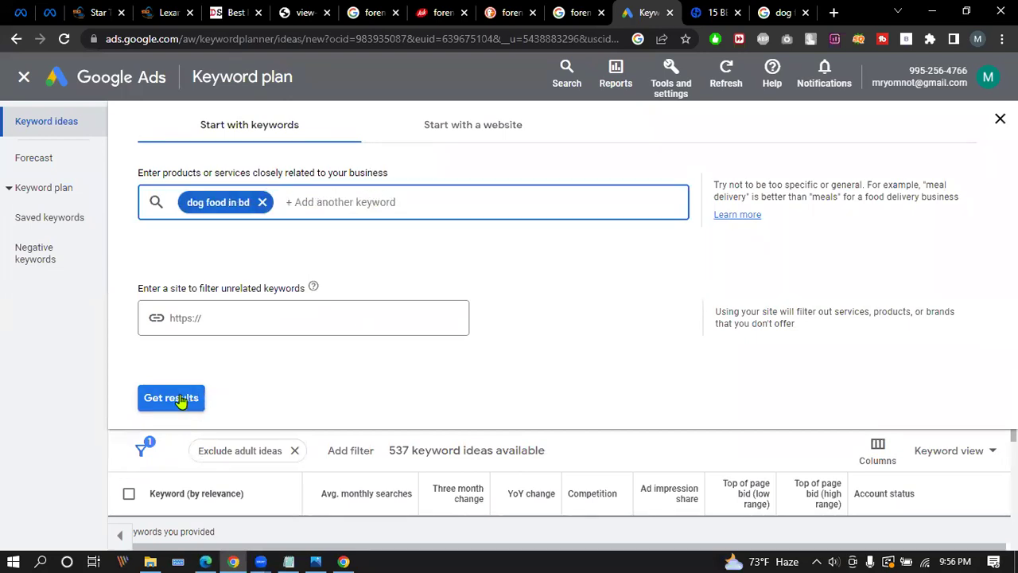
click(171, 398)
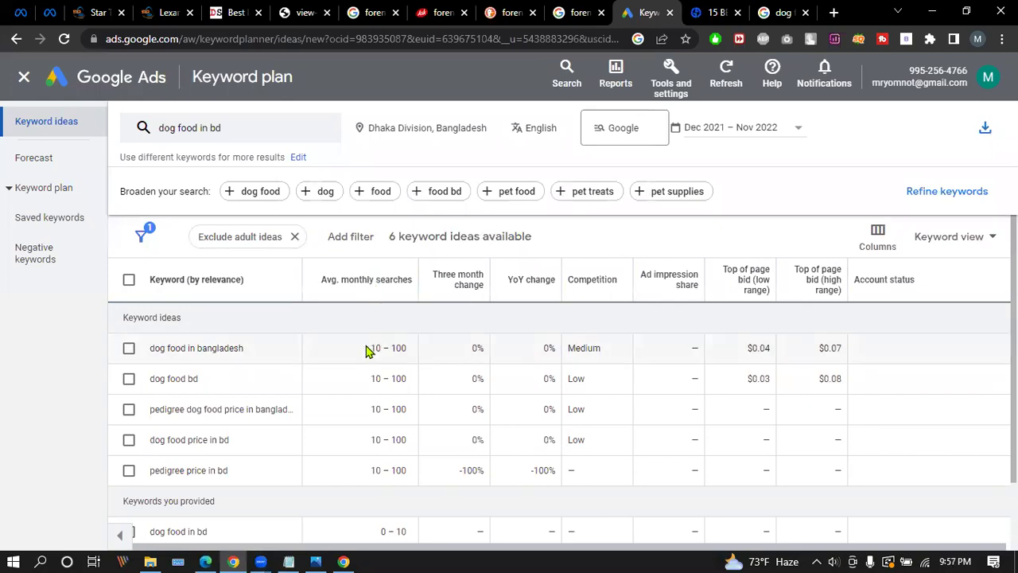
click(410, 130)
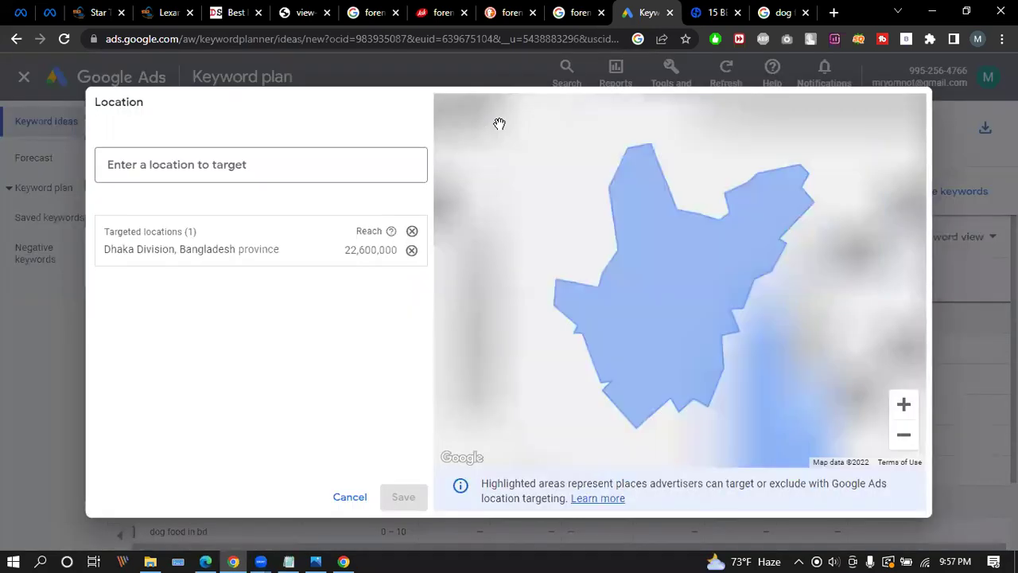
Replace Dhaka Division with Bangladesh country as the target location and save.
click(411, 250)
click(187, 165)
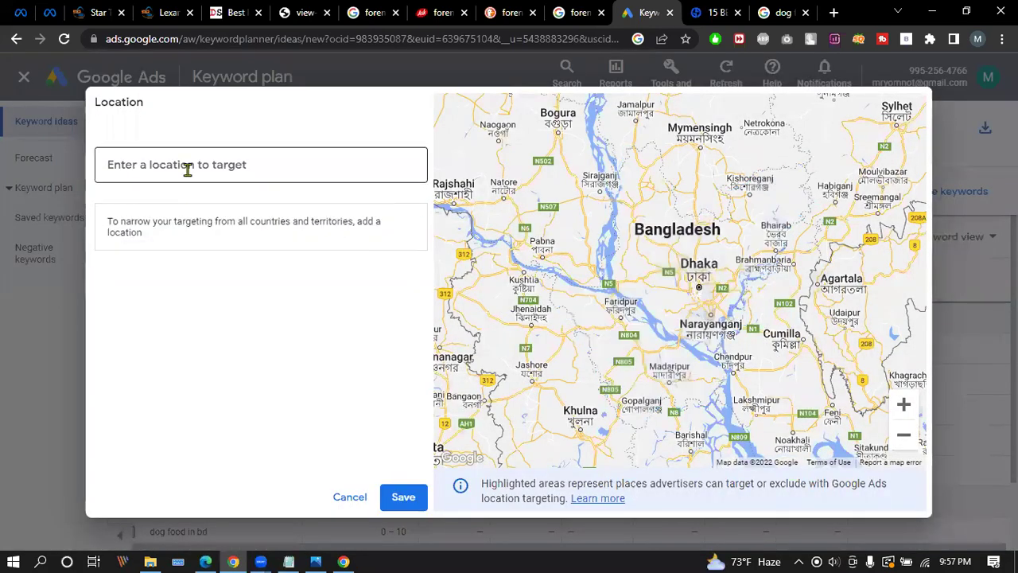
text(aba)
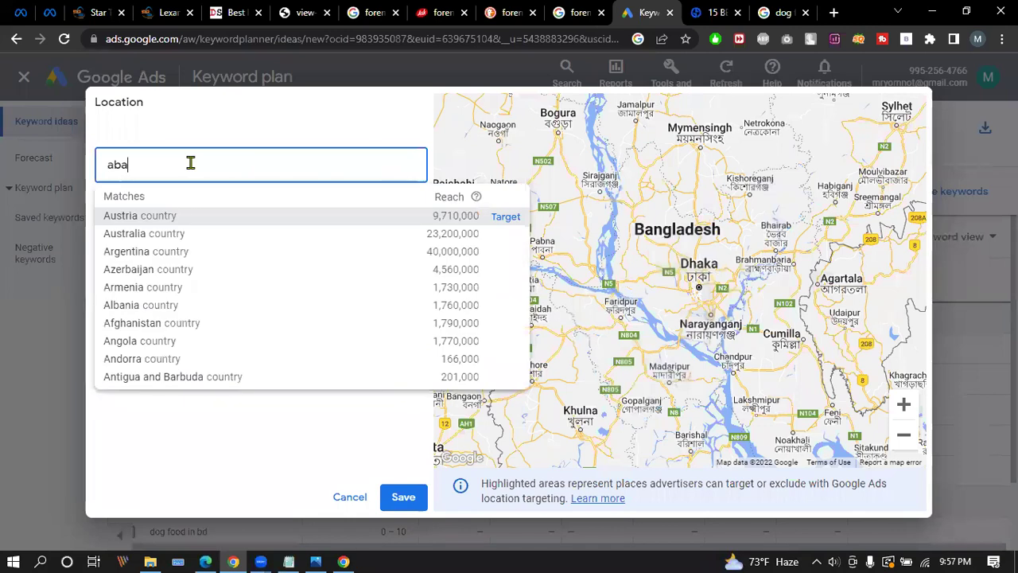
key(BackSpace)
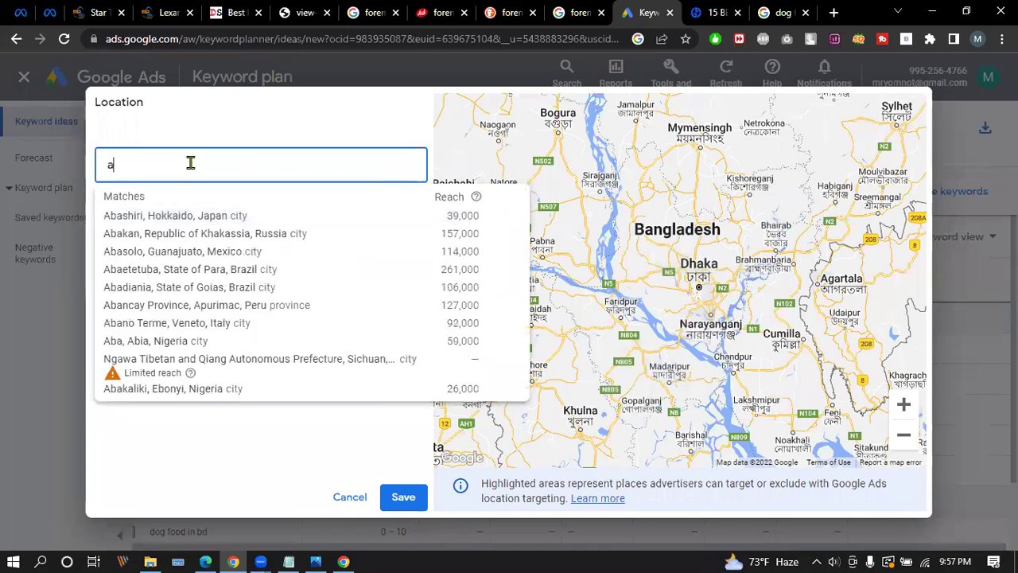
key(BackSpace)
text(bang)
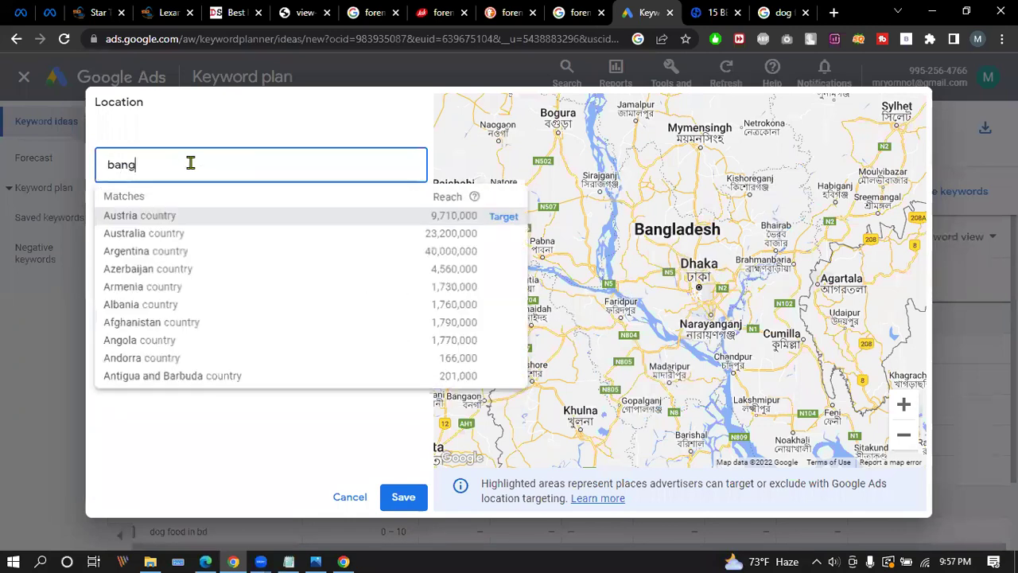
text(la)
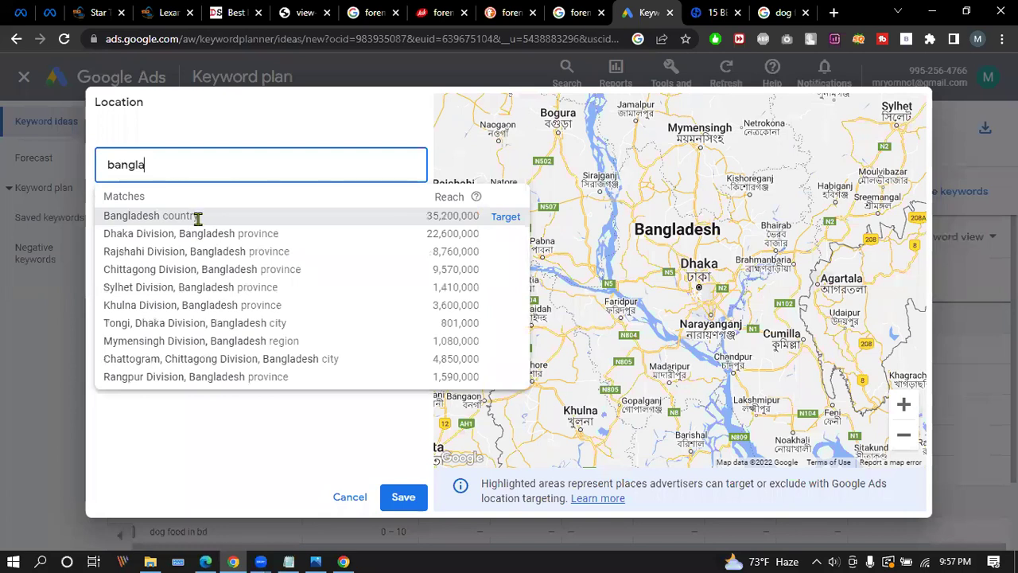
click(199, 217)
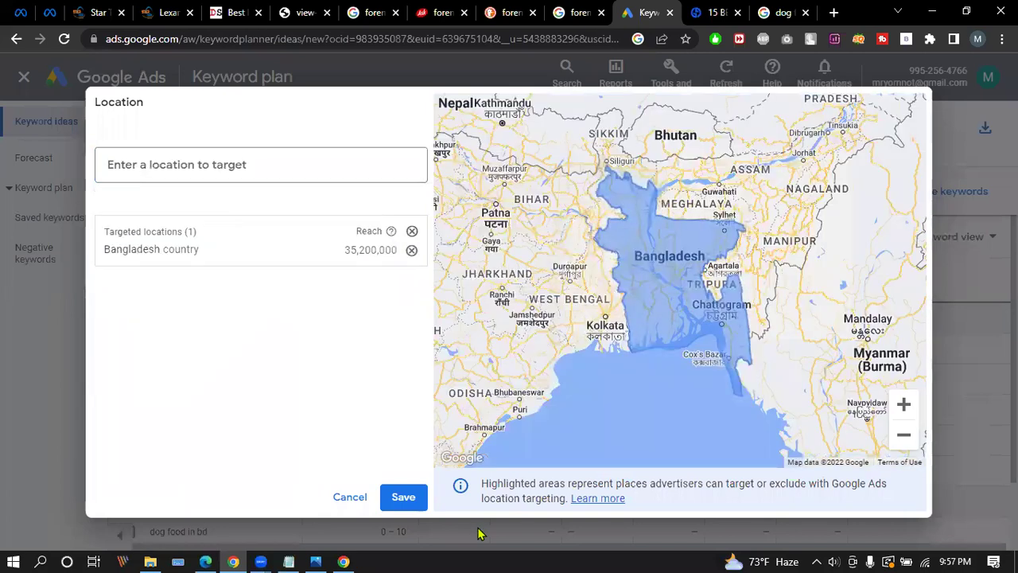
click(403, 496)
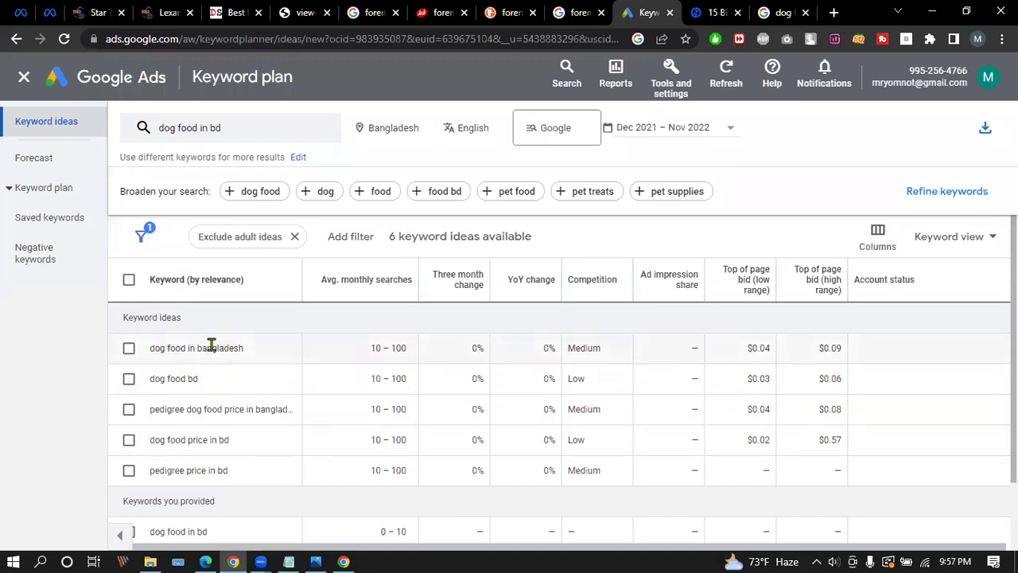
Tick dog food in bangladesh, dog food bd, pedigree dog food price, dog food price in bd, pedigree price in bd.
drag(150, 347, 840, 478)
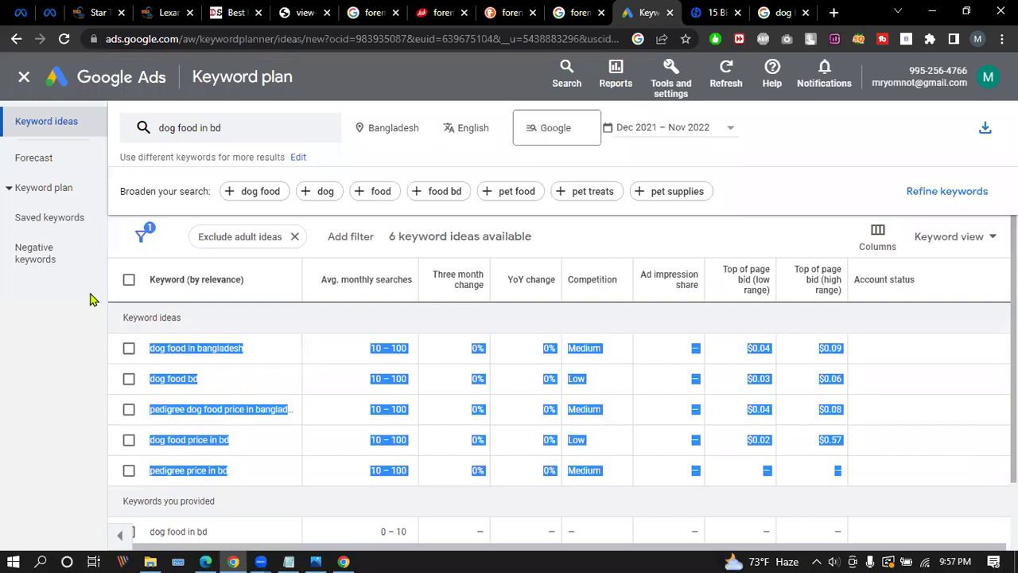
click(38, 321)
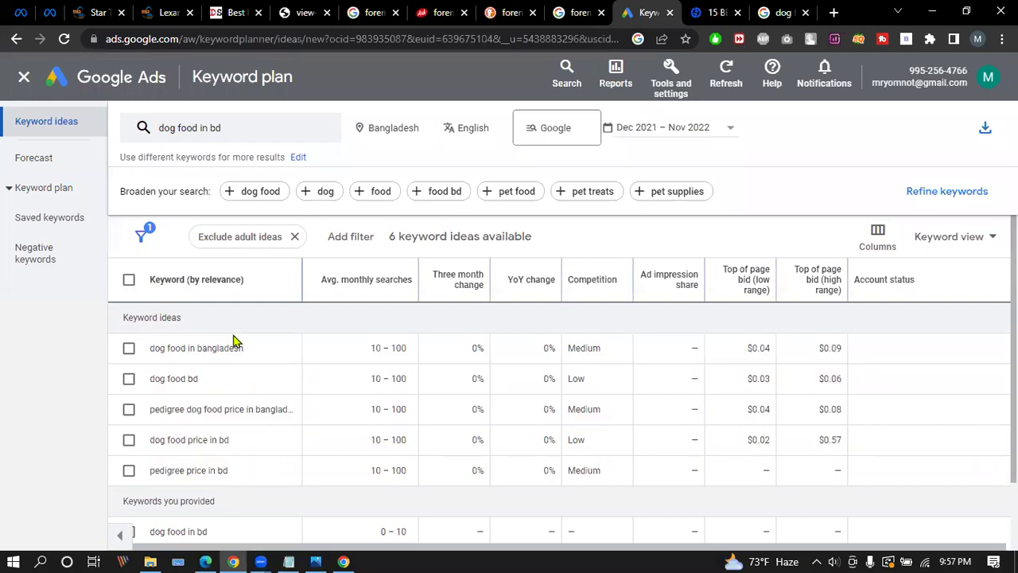
drag(159, 303, 848, 453)
drag(45, 259, 50, 260)
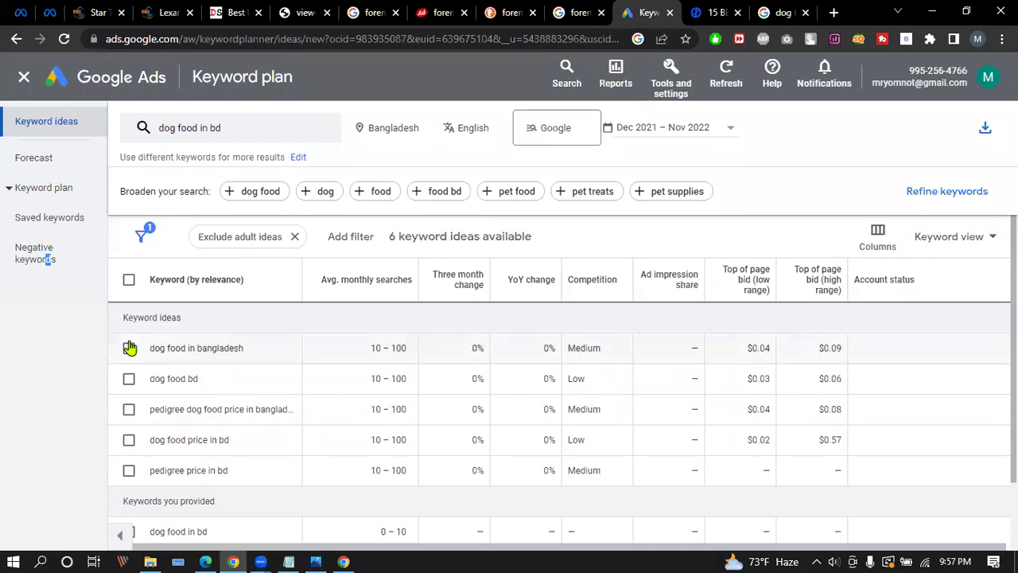
click(129, 348)
click(129, 379)
click(129, 409)
click(129, 440)
click(128, 472)
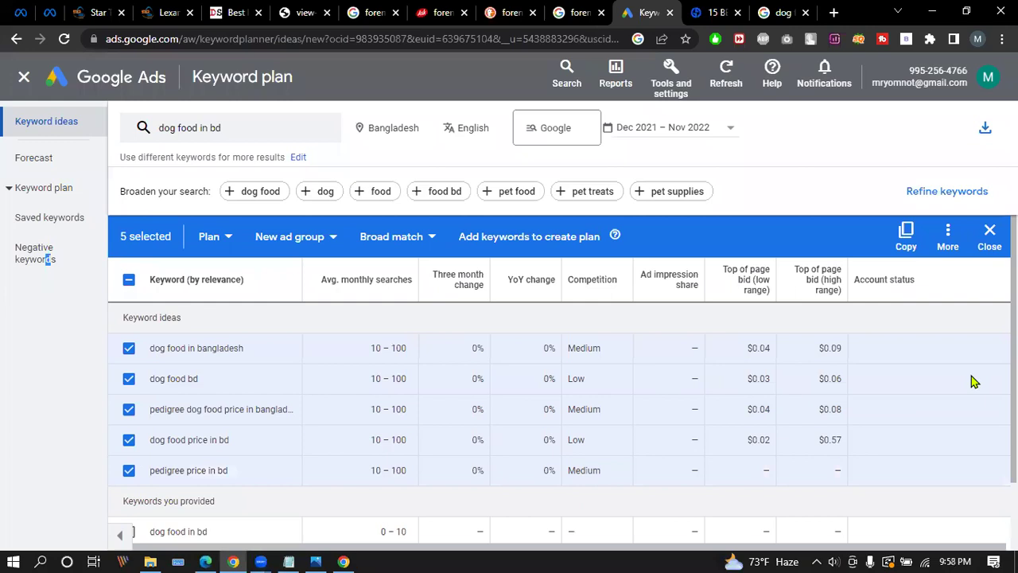
Copy the five selected keywords and export the keyword ideas to Google Sheets in My Drive.
click(948, 232)
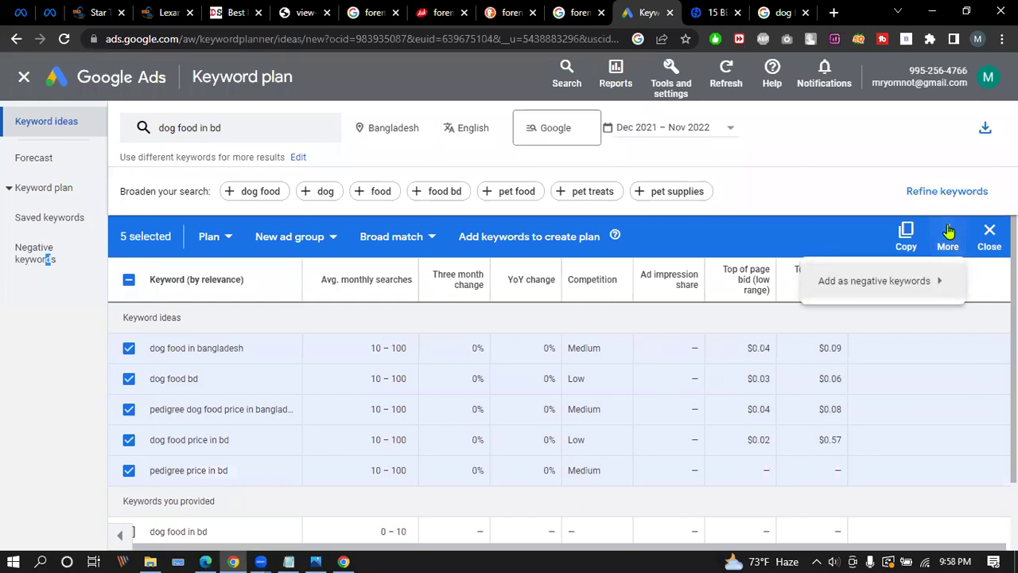
click(906, 233)
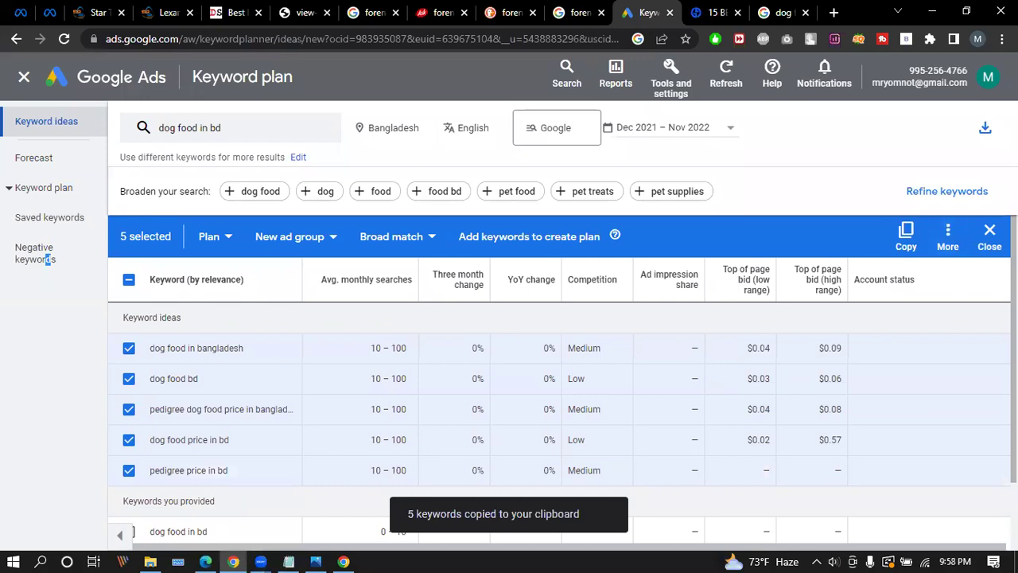
click(985, 128)
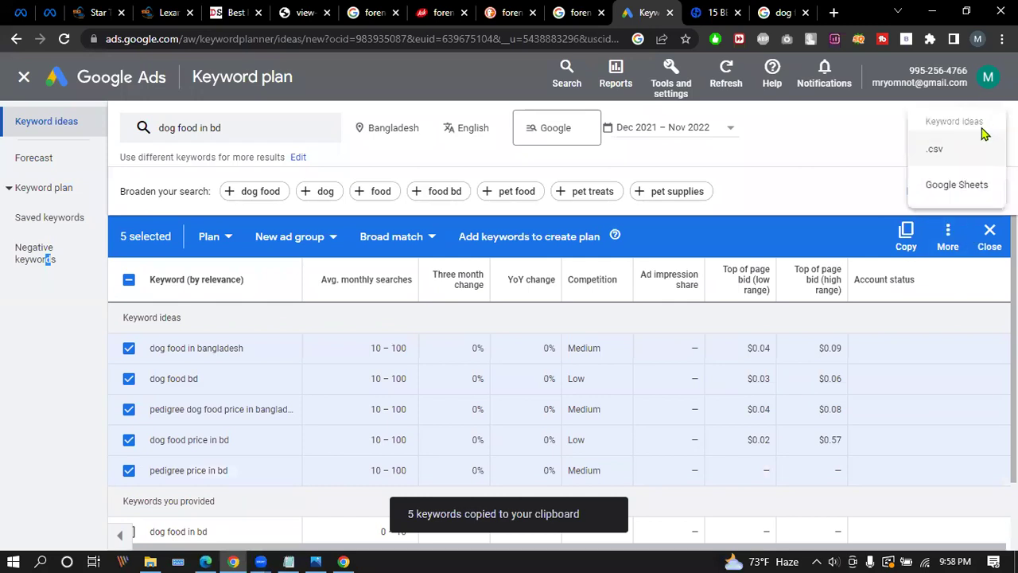
click(957, 186)
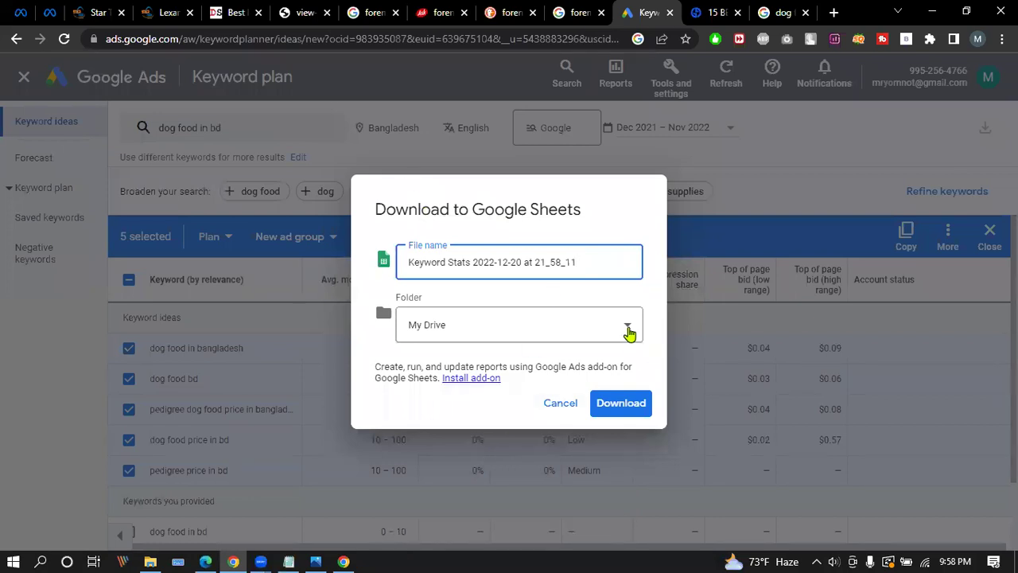
click(619, 407)
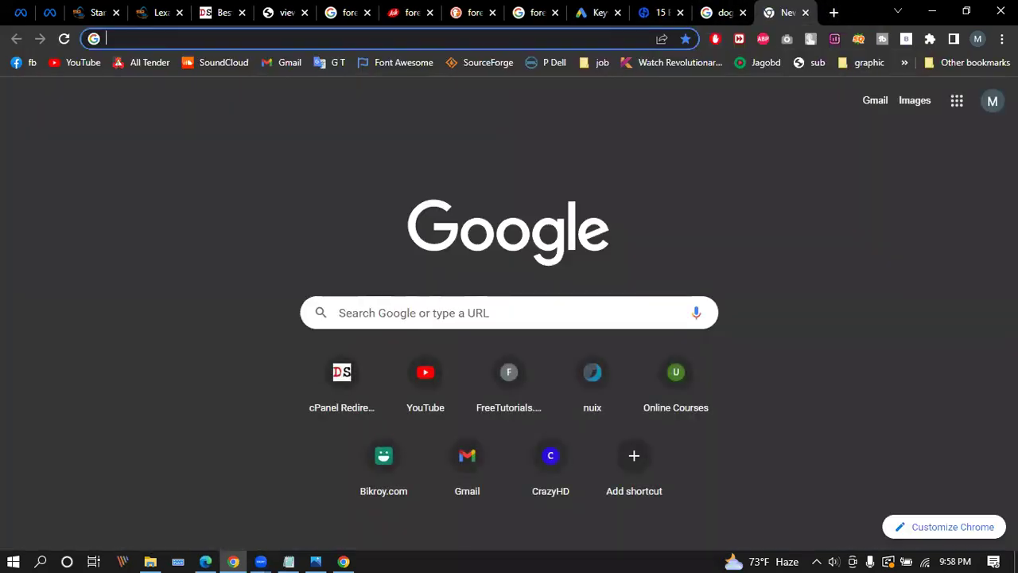
Switch to the second Google account and open the Keyword Stats 2022-12-20 sheet from Drive.
click(993, 102)
click(898, 316)
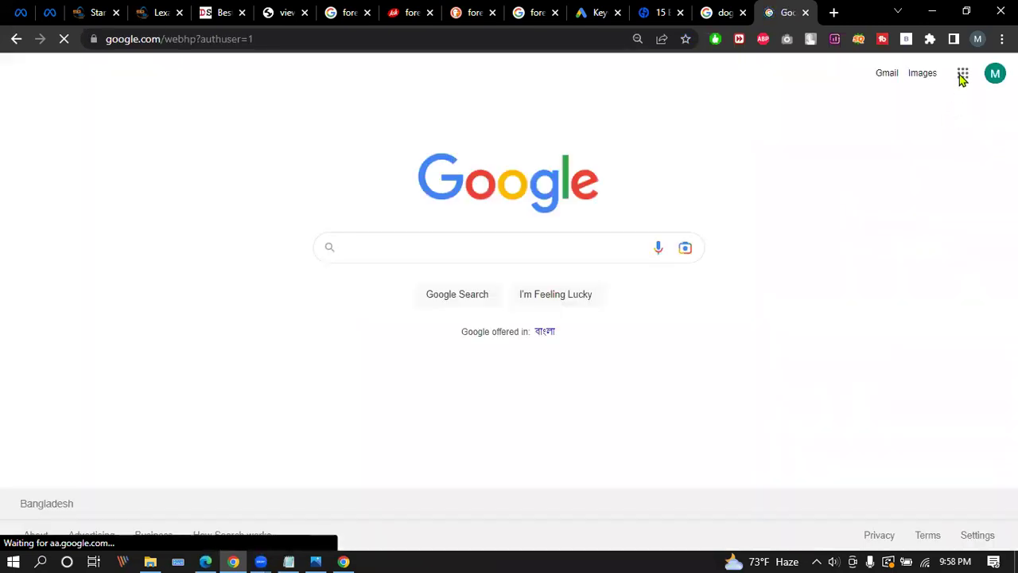
click(963, 73)
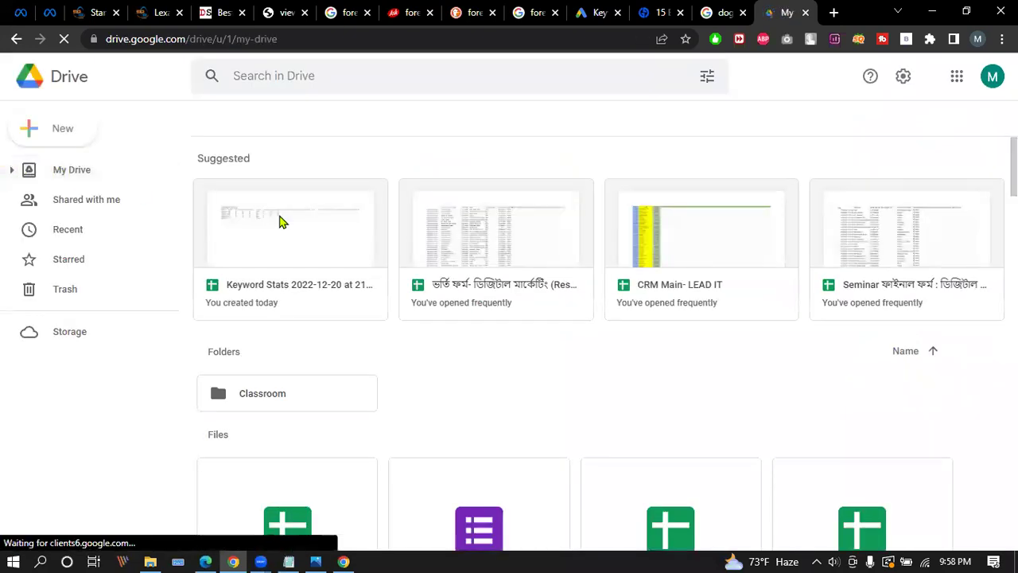
click(279, 221)
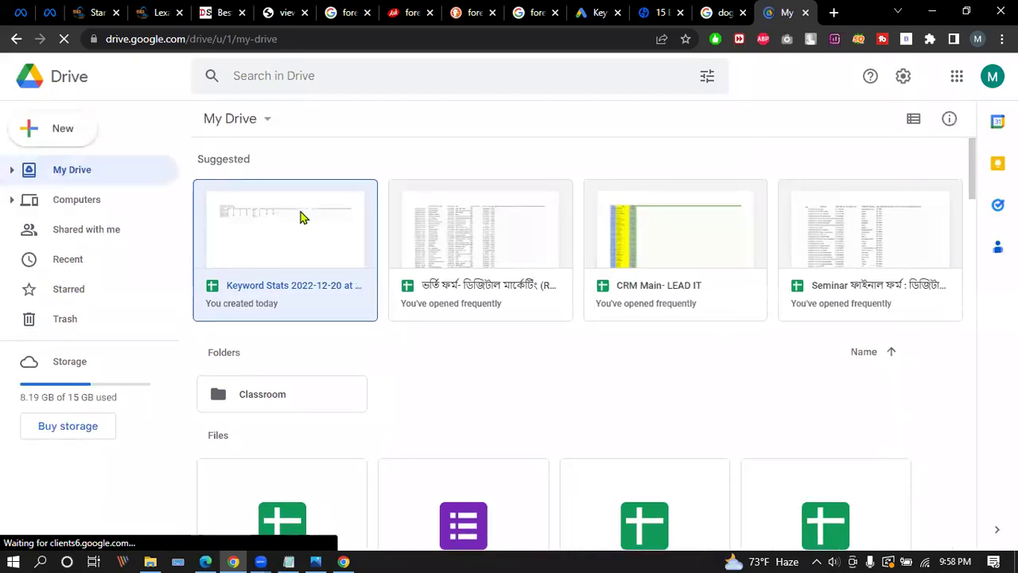
double_click(279, 221)
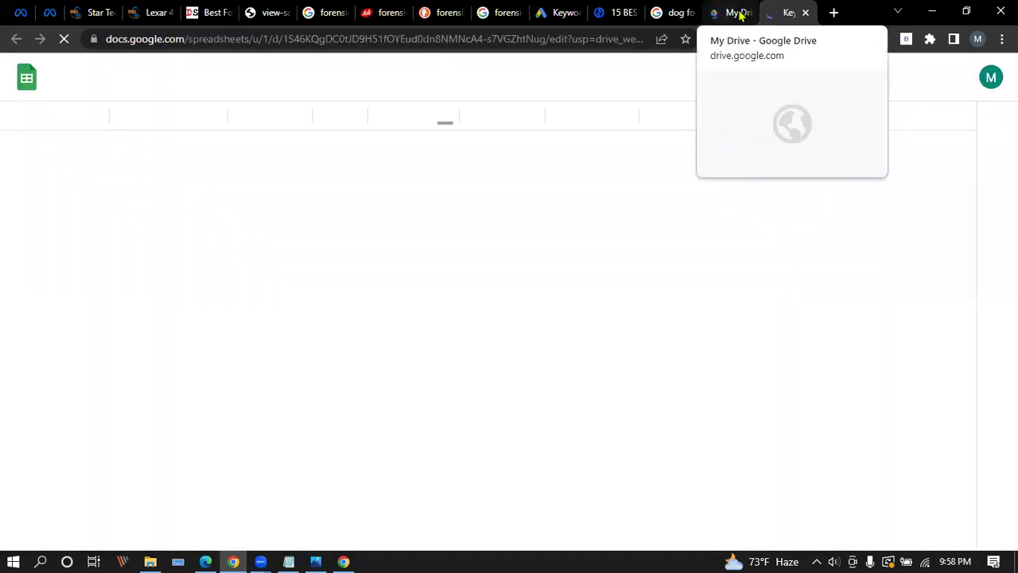
Widen columns C, D and G to fit headers, and column A to show full keywords.
drag(783, 13, 728, 13)
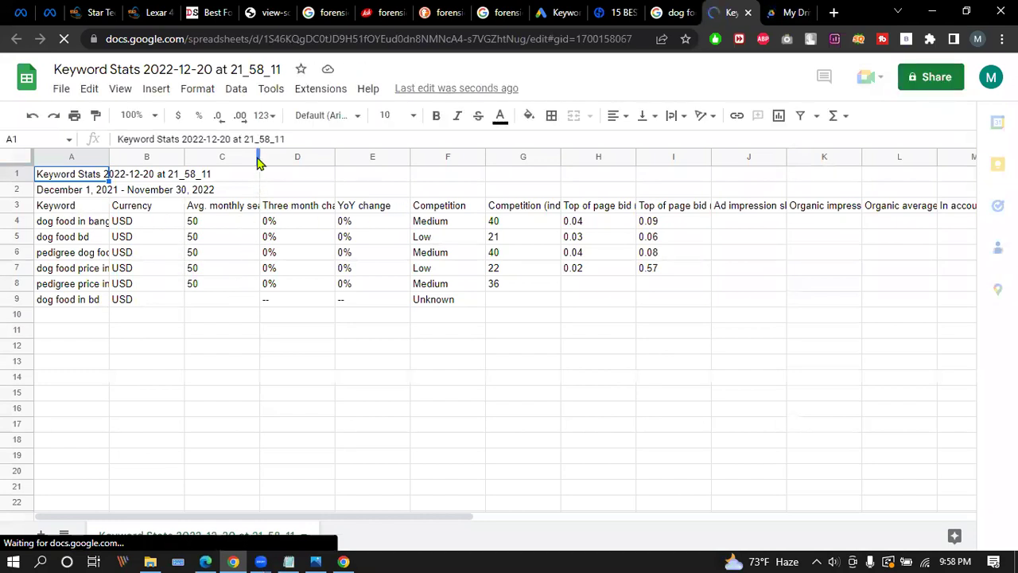
drag(259, 157, 292, 157)
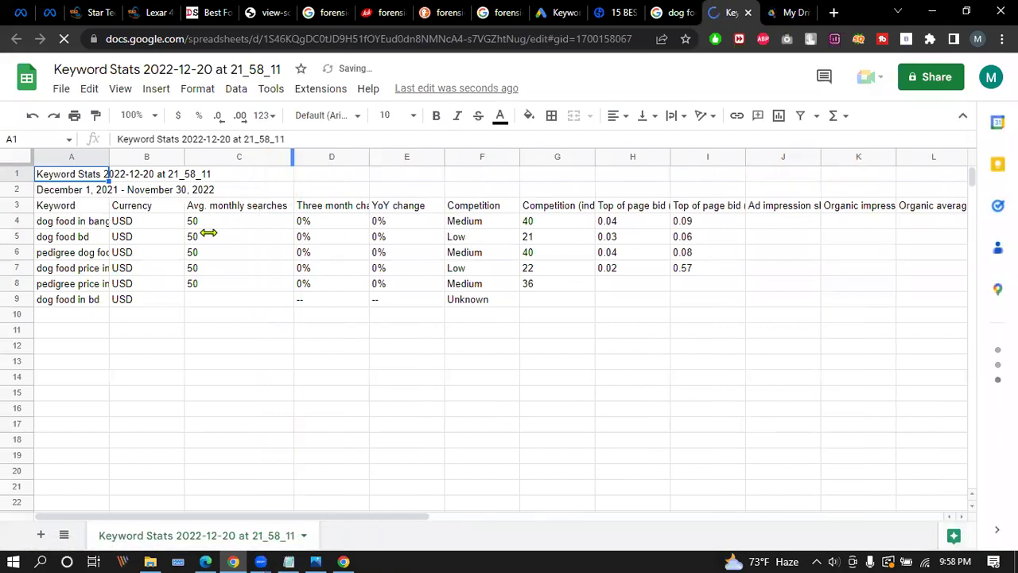
drag(369, 152, 407, 153)
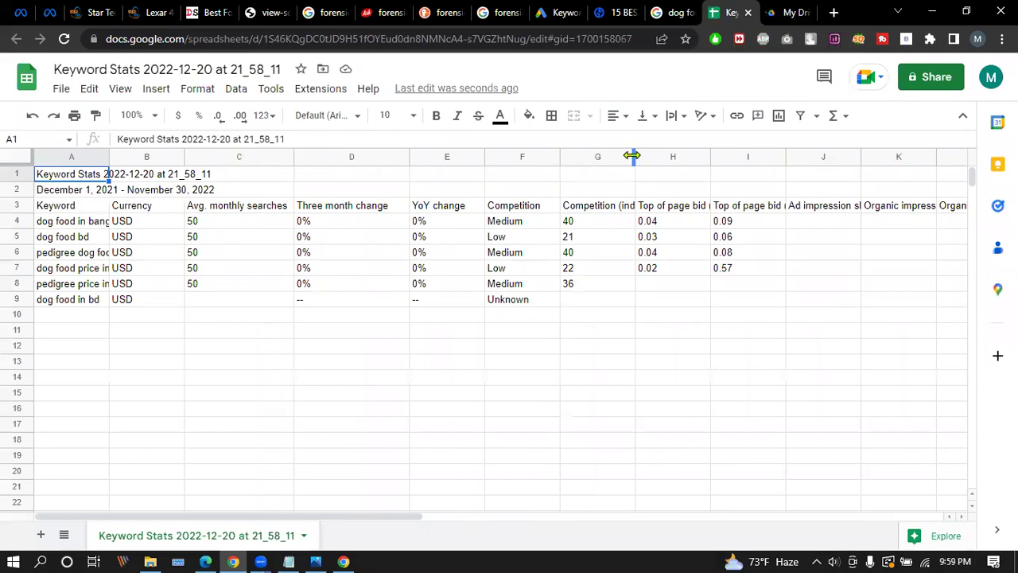
drag(633, 156, 702, 156)
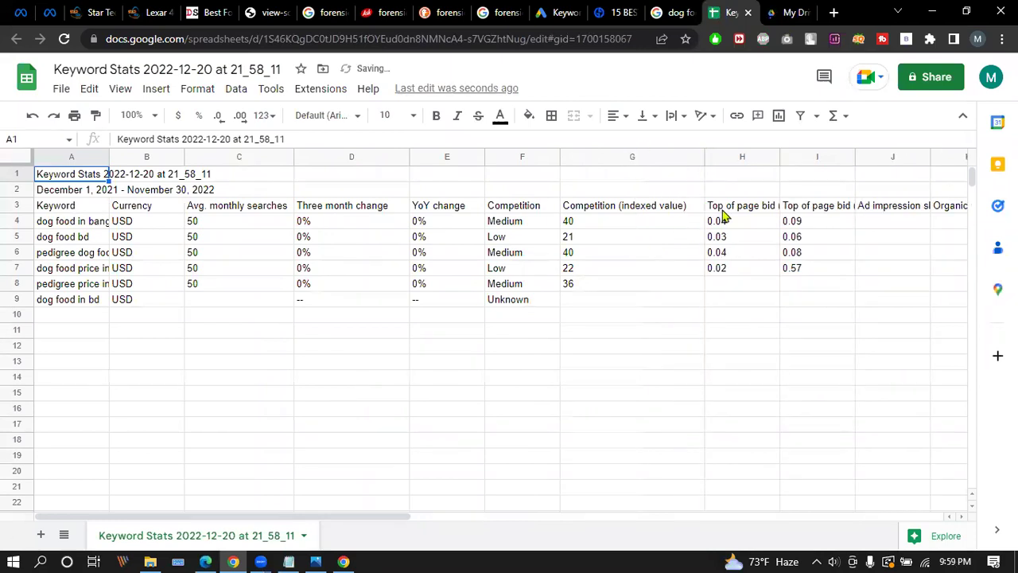
drag(704, 156, 689, 156)
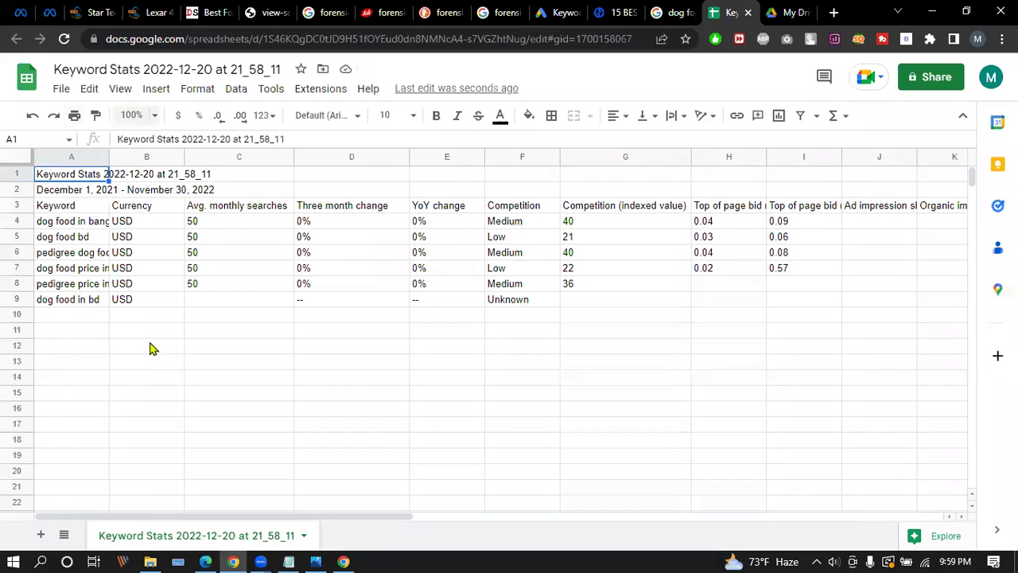
drag(109, 156, 186, 156)
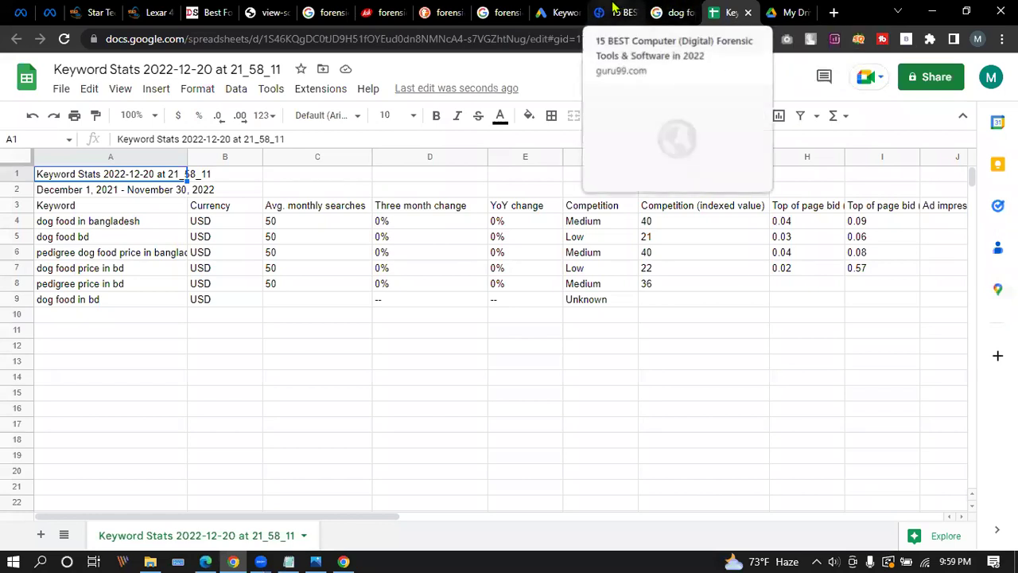
Glance at the dog food in bd results, then go back to the forensic software results.
click(560, 11)
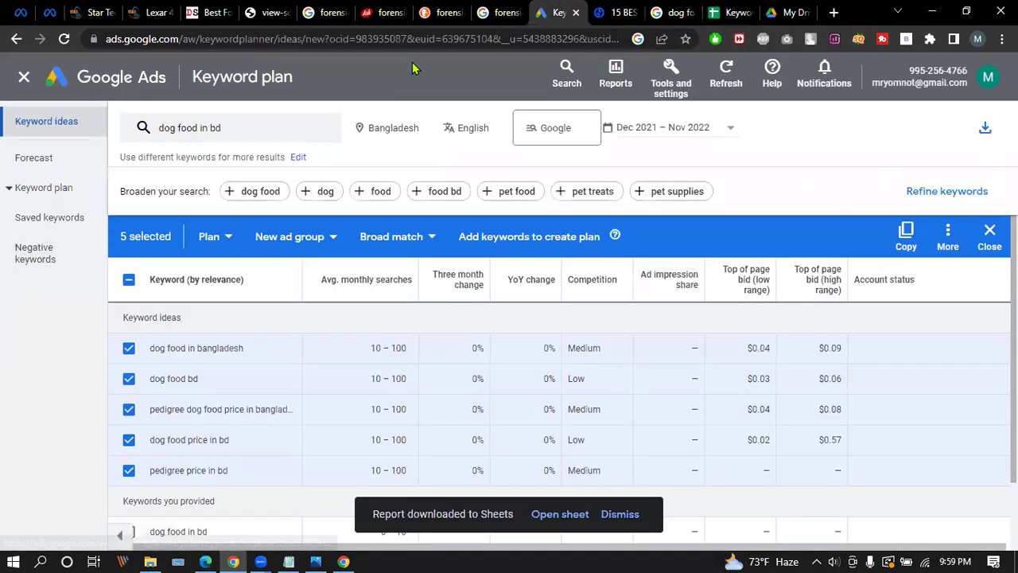
click(506, 10)
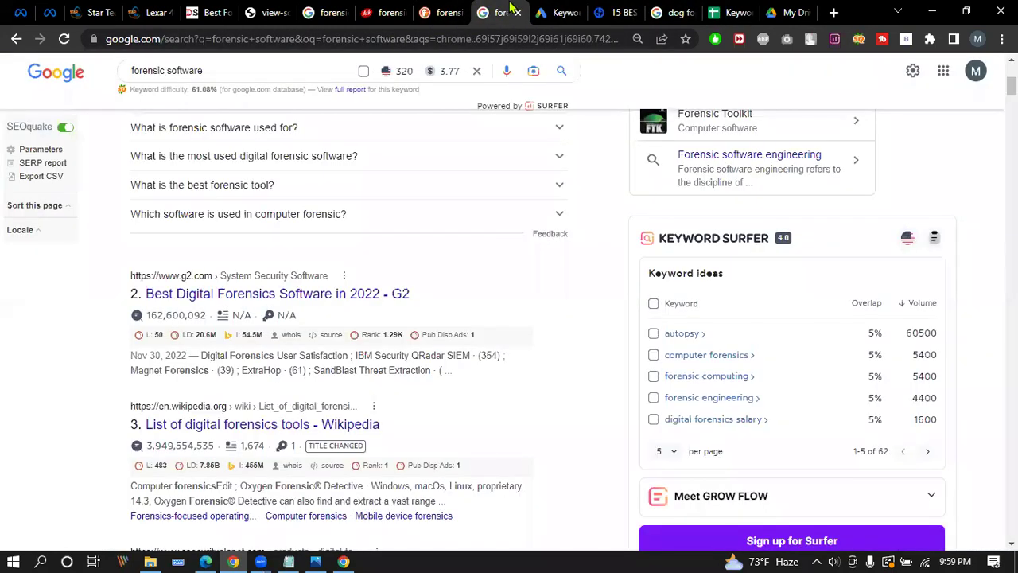
click(671, 11)
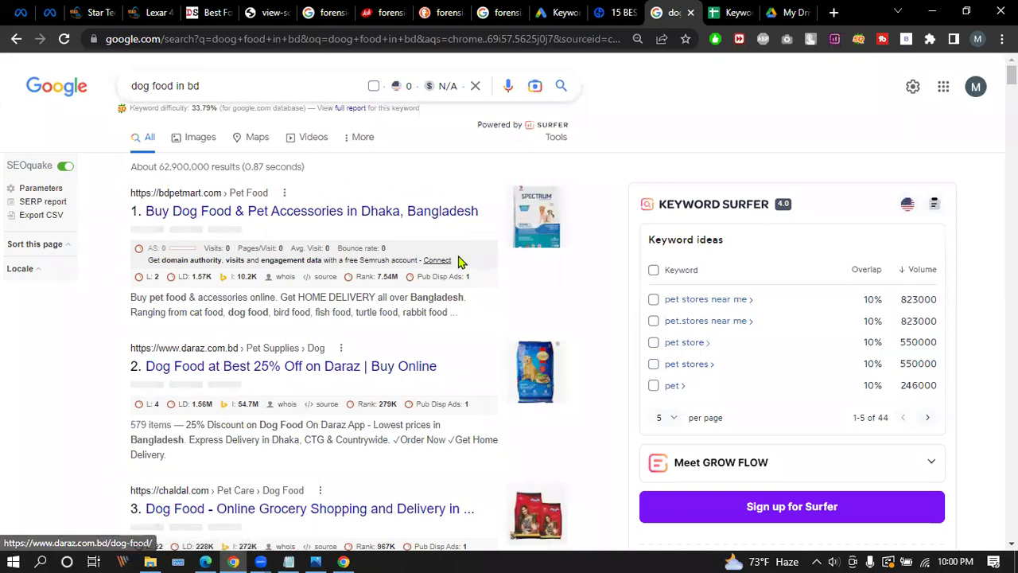
click(500, 12)
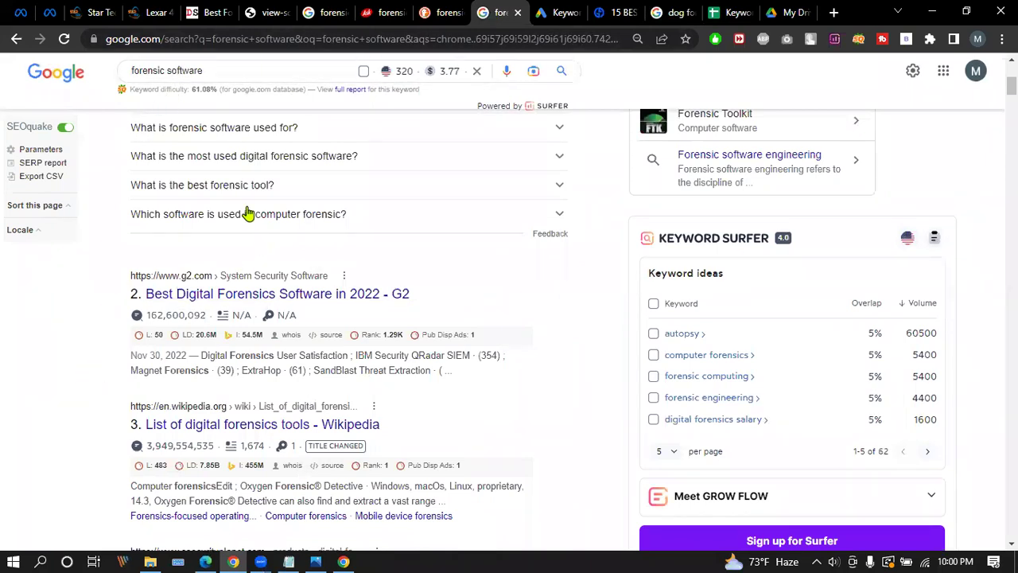
Add 'bd' to the Google query and search for 'forensic software bd' from the suggestions.
scroll(246, 213, up, 5)
click(222, 88)
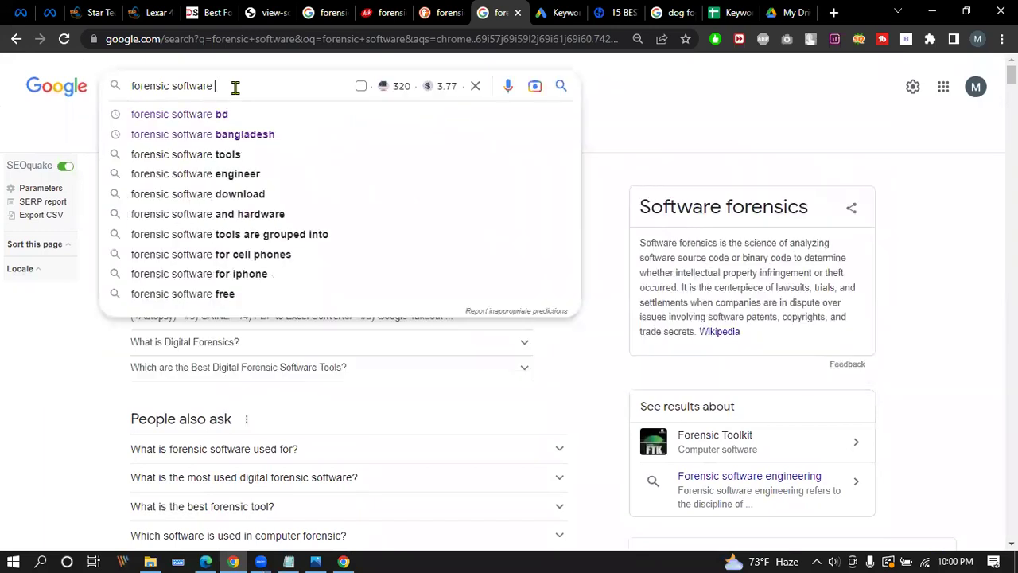
text(bd)
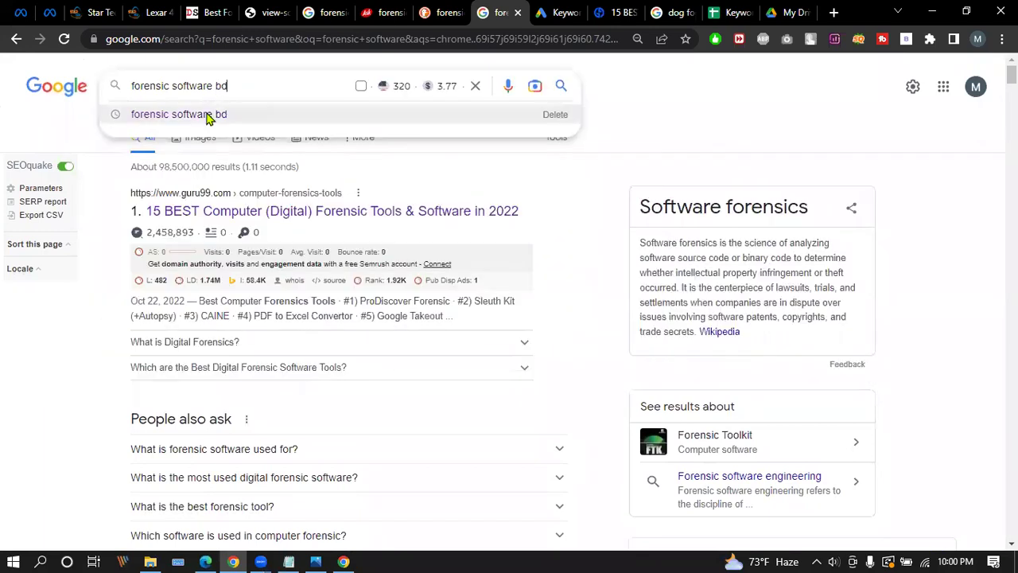
click(210, 114)
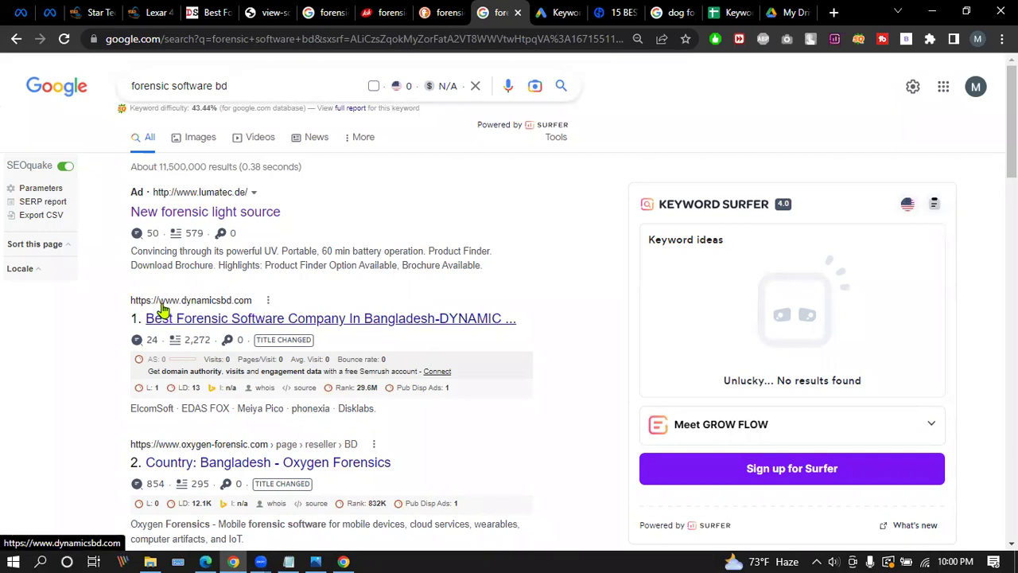
drag(243, 86, 115, 93)
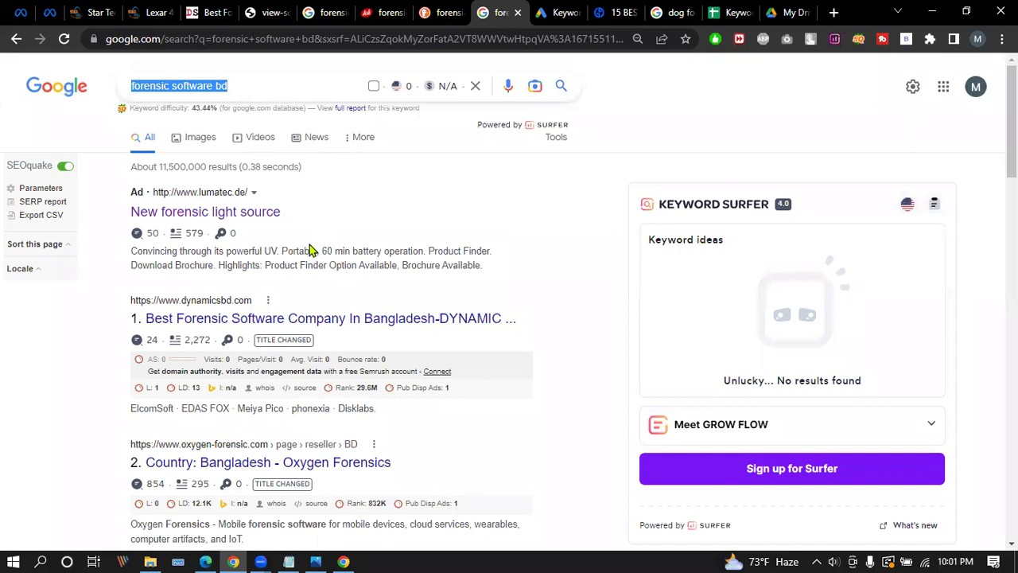
drag(131, 194, 318, 212)
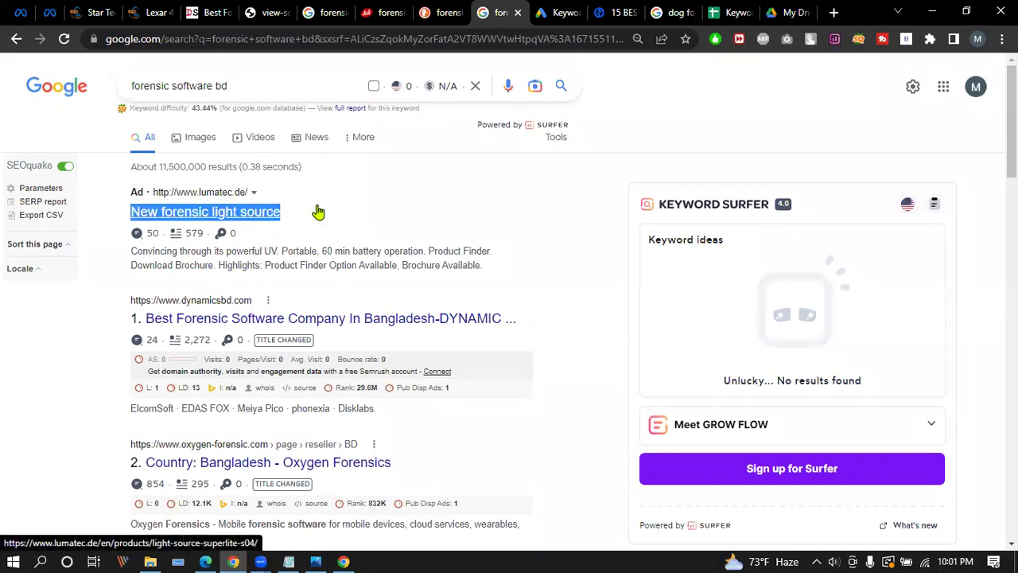
drag(127, 318, 510, 324)
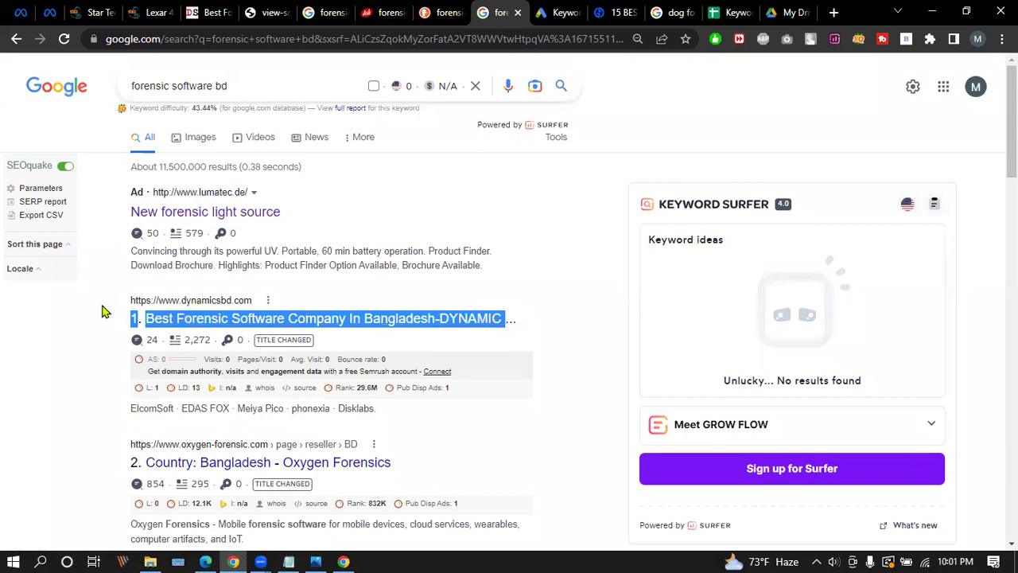
drag(126, 188, 278, 210)
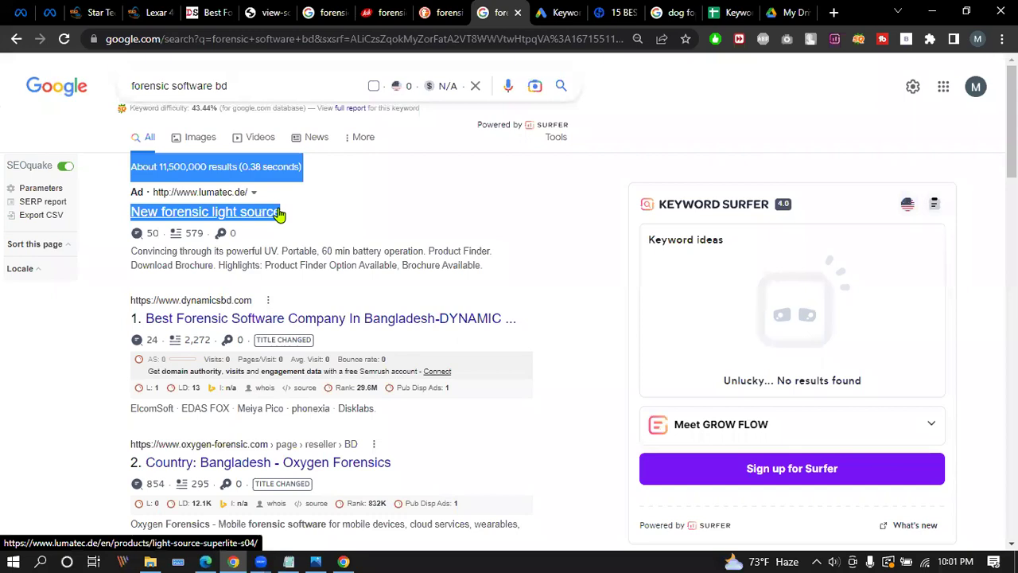
drag(120, 295, 289, 313)
click(545, 311)
drag(545, 312, 528, 334)
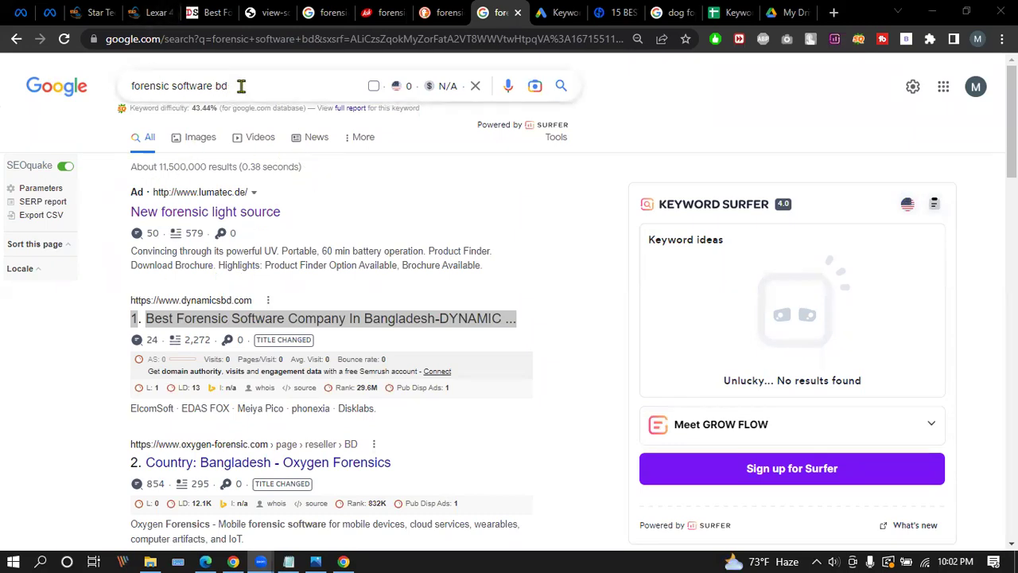
drag(238, 84, 111, 89)
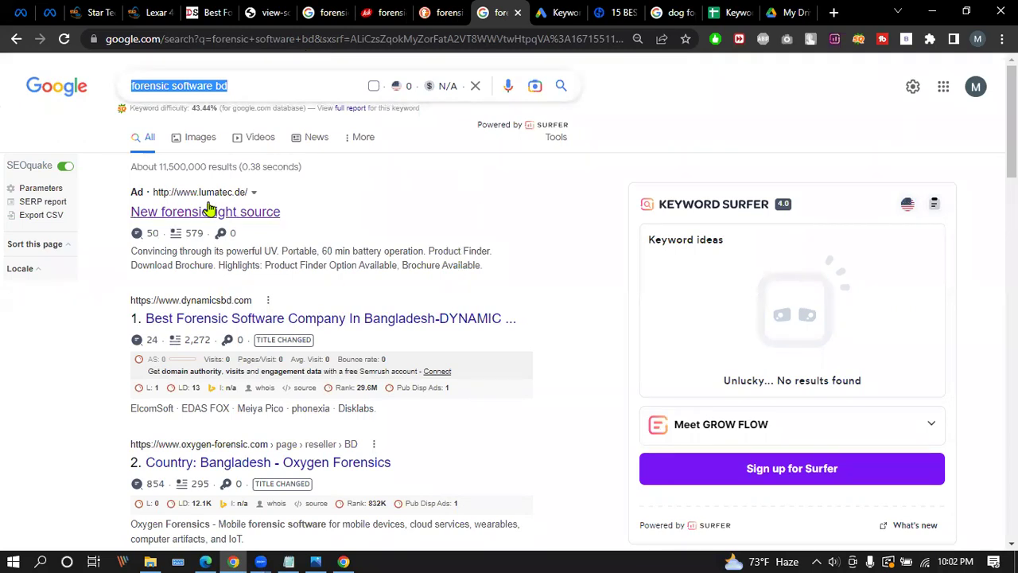
drag(110, 190, 295, 232)
drag(116, 302, 467, 307)
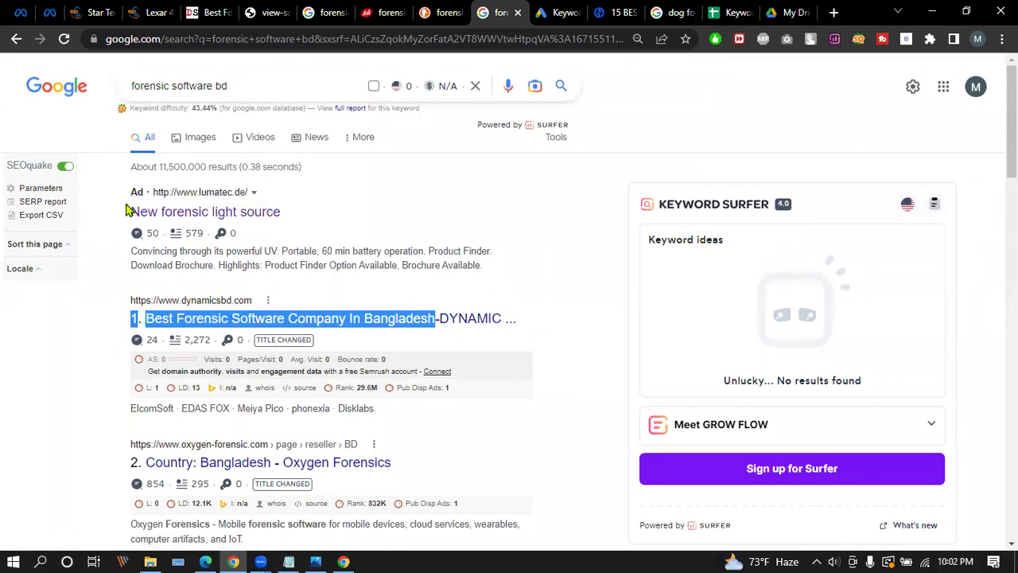
drag(124, 210, 294, 217)
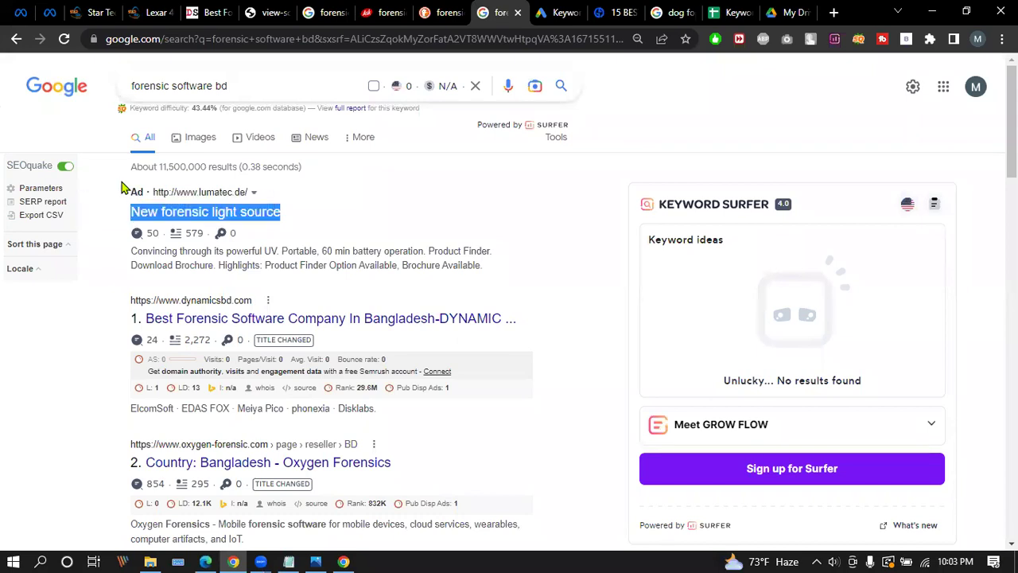
drag(123, 302, 523, 328)
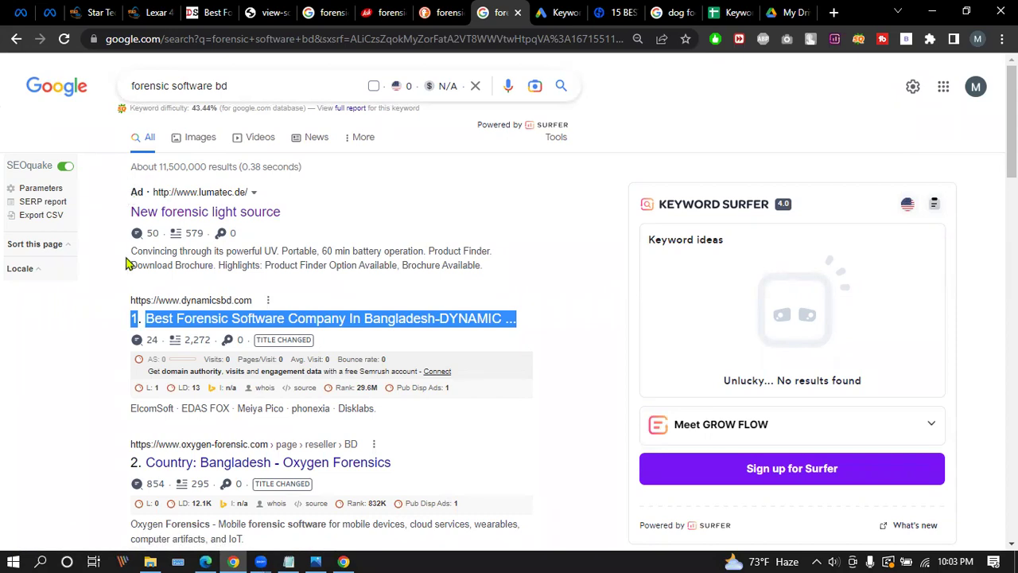
drag(129, 299, 492, 322)
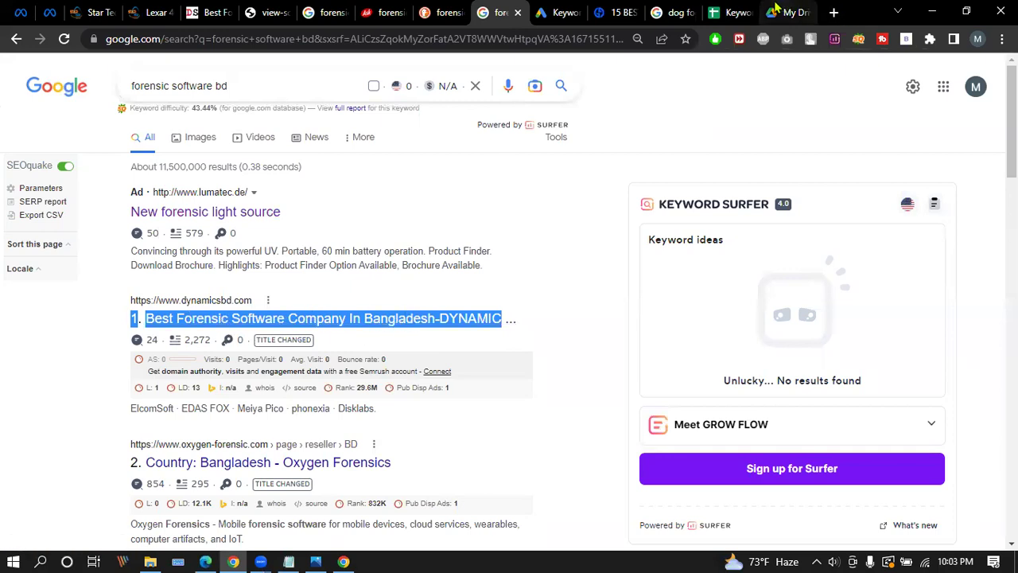
click(736, 10)
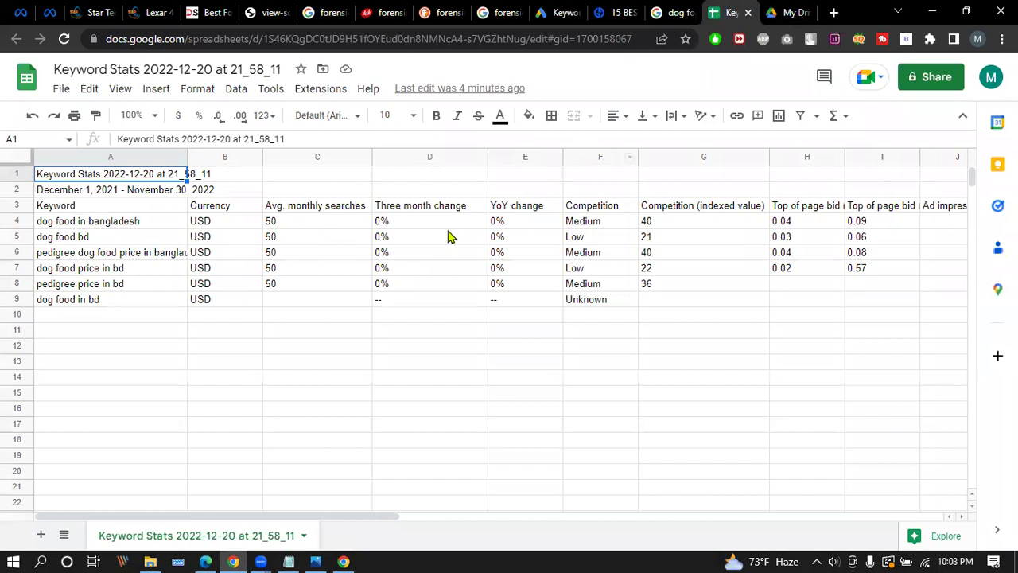
click(796, 12)
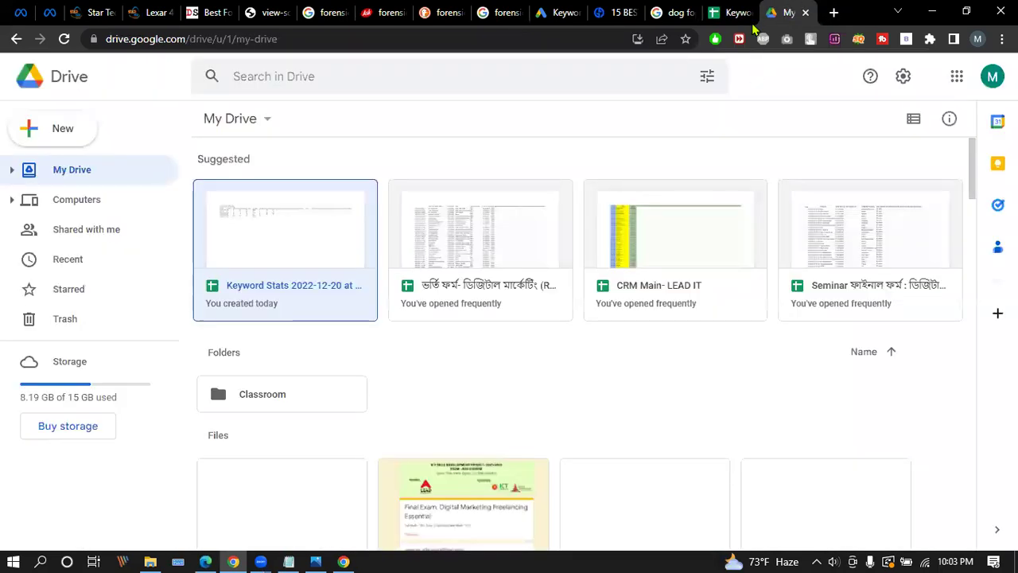
double_click(373, 187)
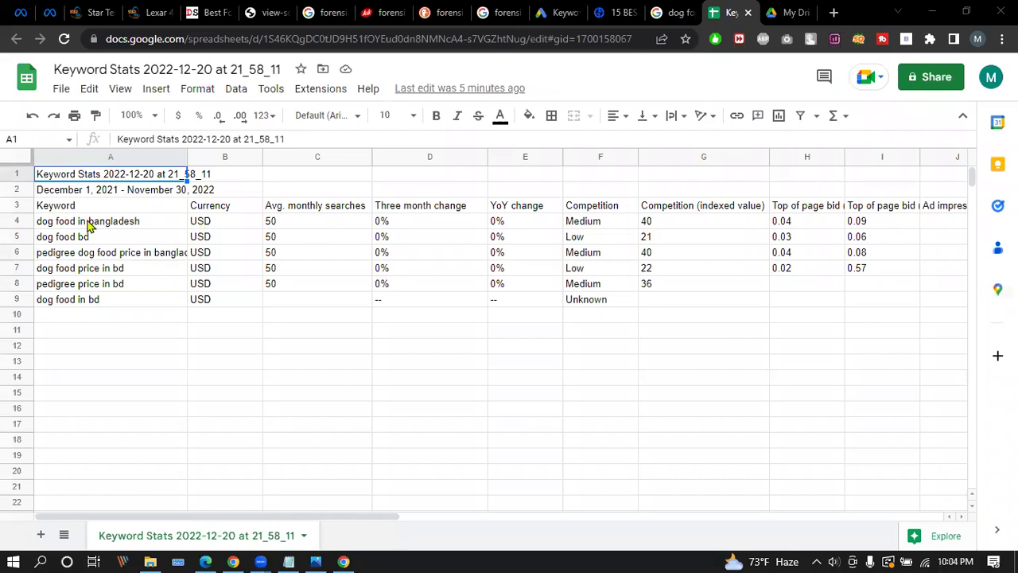
click(561, 13)
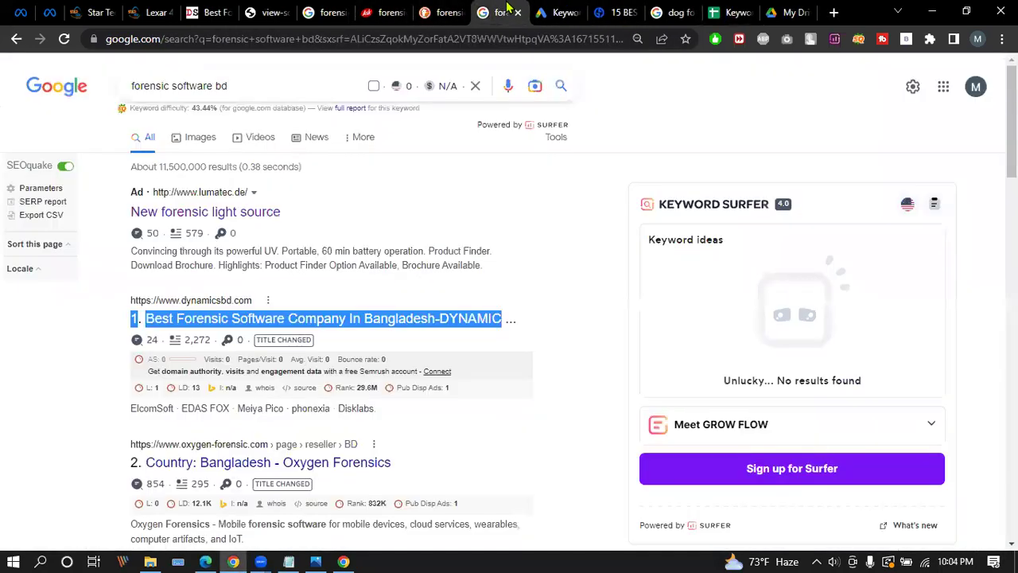
Go back to the dynamicsbd.com page and select its intro paragraph.
click(497, 13)
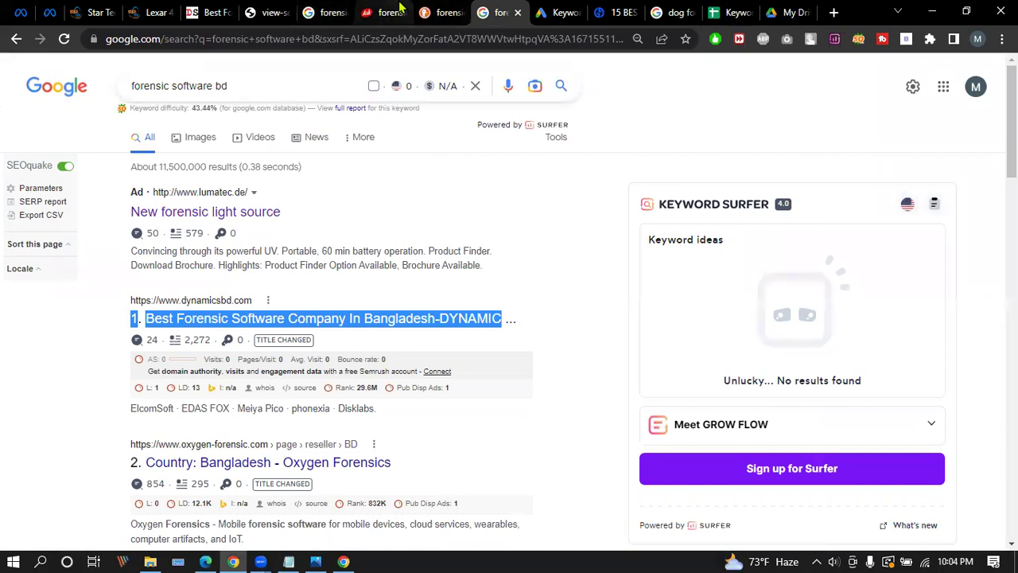
key(ctrl+5)
scroll(422, 294, up, 5)
scroll(279, 320, down, 3)
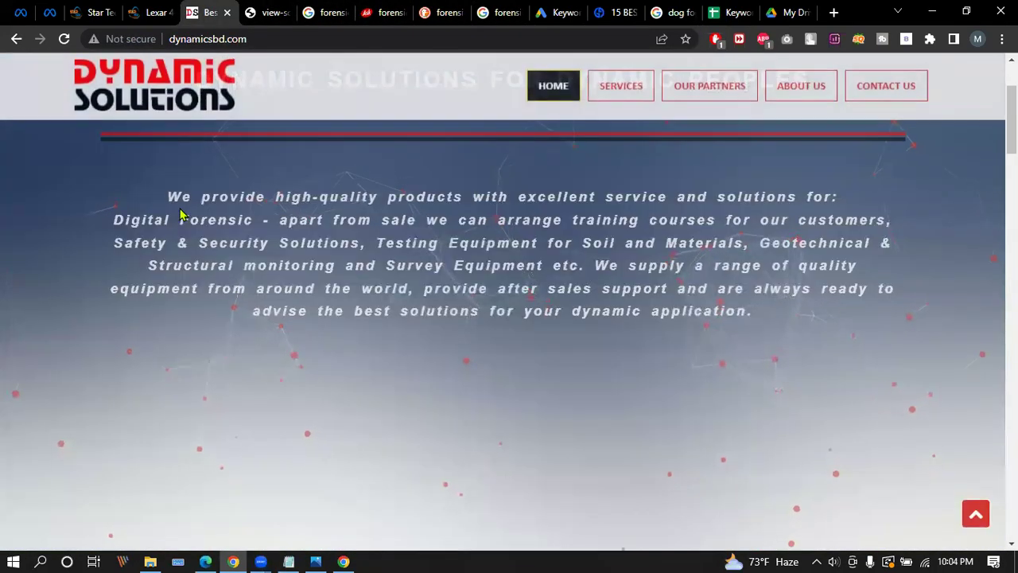
triple_click(785, 318)
click(199, 239)
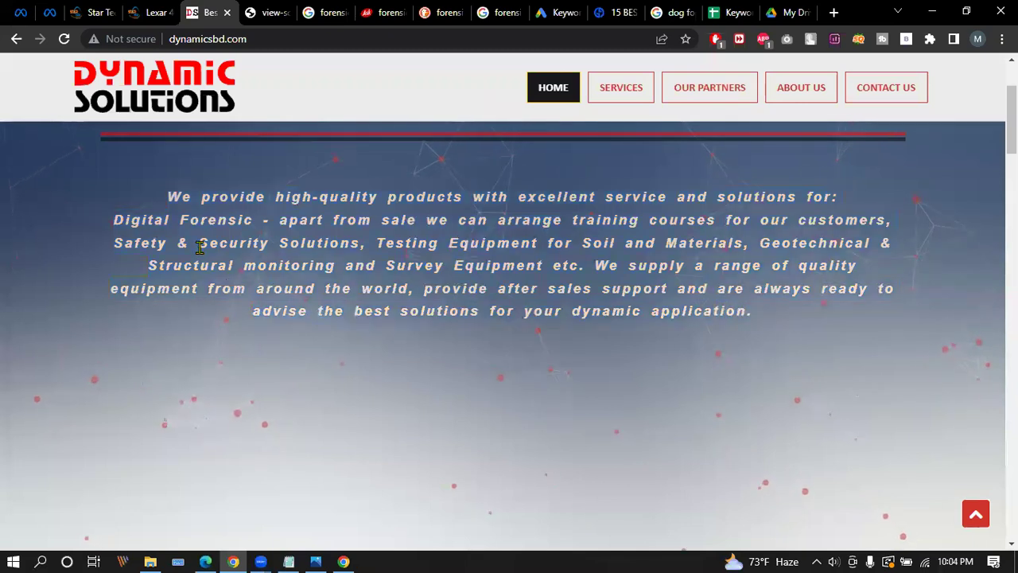
Highlight 'Digital Forensic' and each 'solutions' occurrence in the Services text.
drag(115, 220, 254, 220)
drag(718, 196, 788, 197)
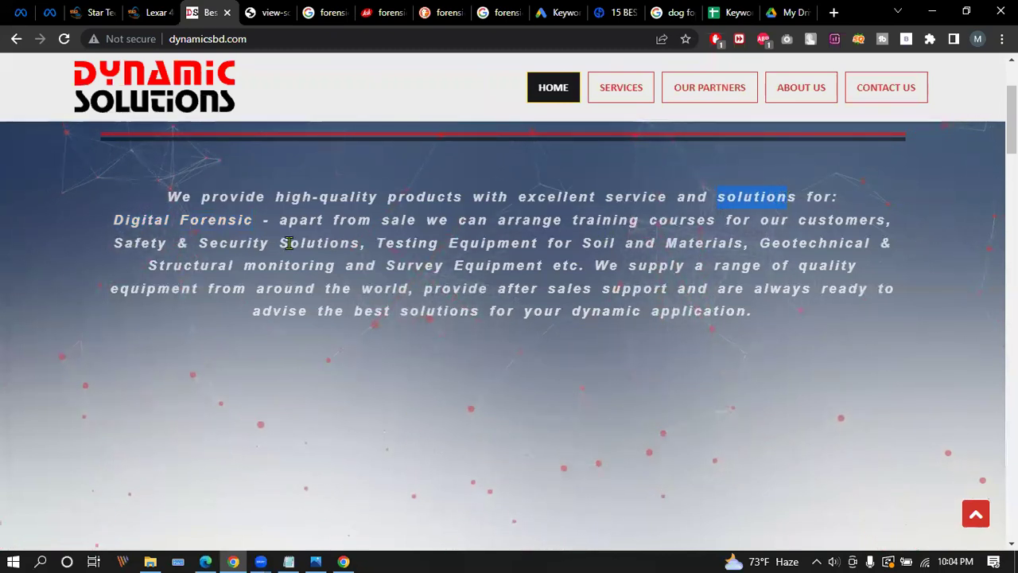
drag(279, 243, 368, 243)
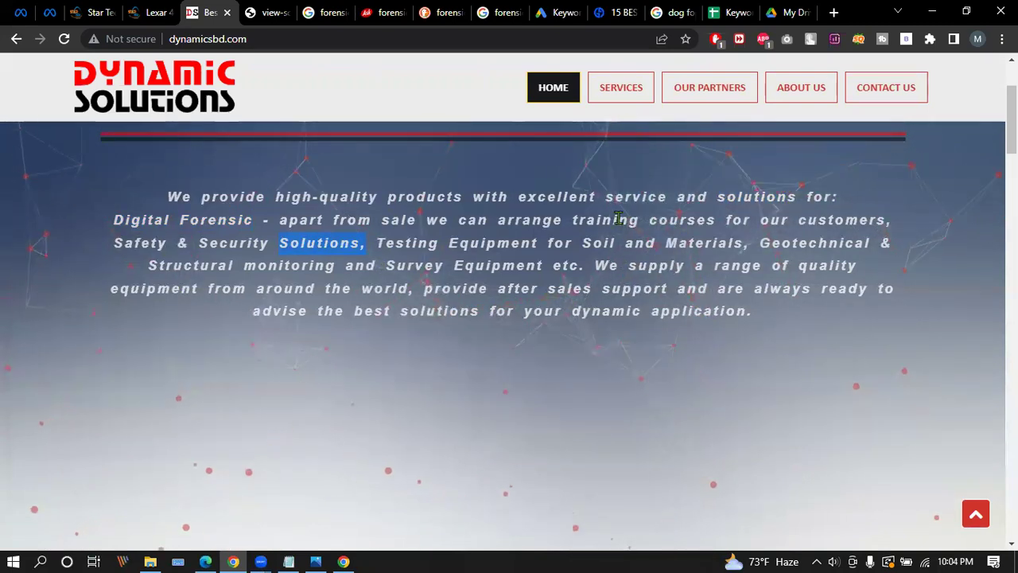
drag(400, 311, 489, 311)
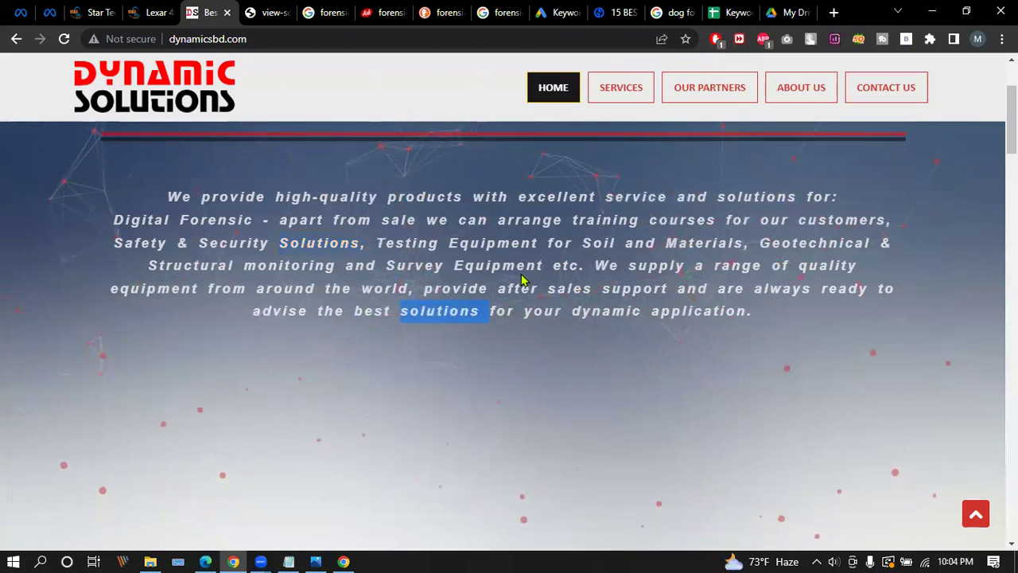
scroll(522, 282, down, 8)
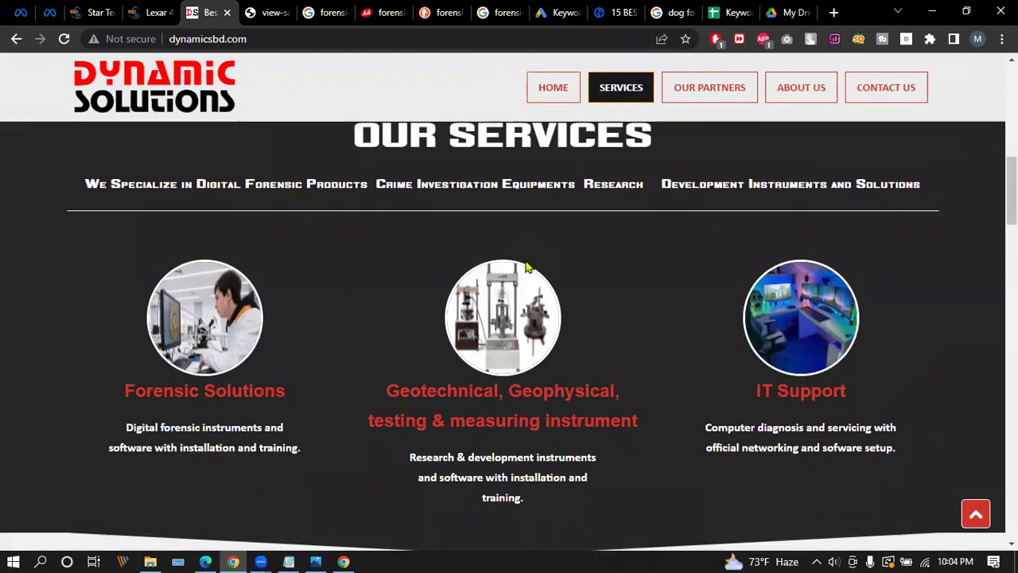
scroll(525, 267, down, 1)
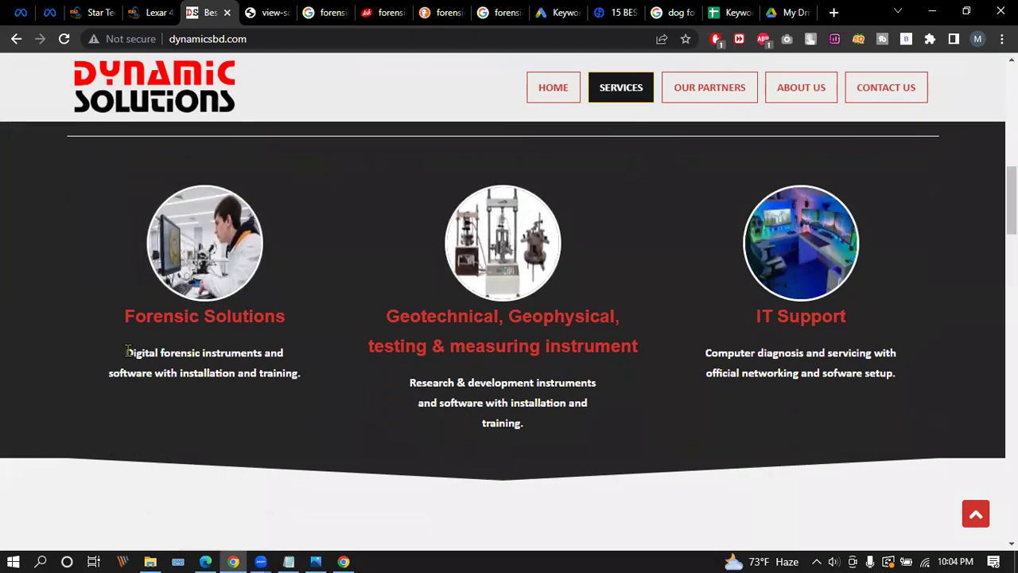
drag(125, 353, 205, 351)
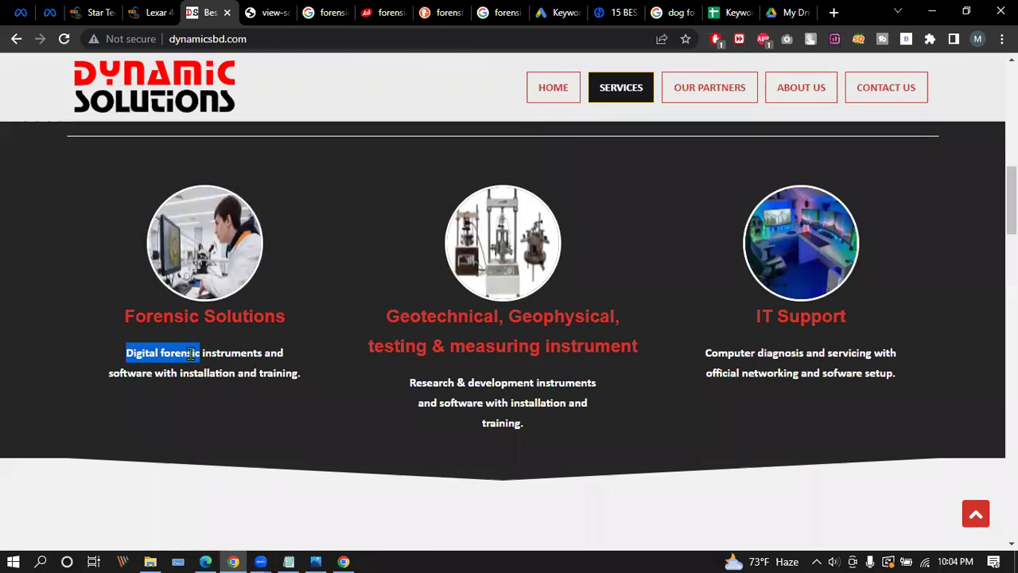
Scroll through the services and re-highlight 'Digital Forensic' in the intro text.
scroll(540, 379, down, 15)
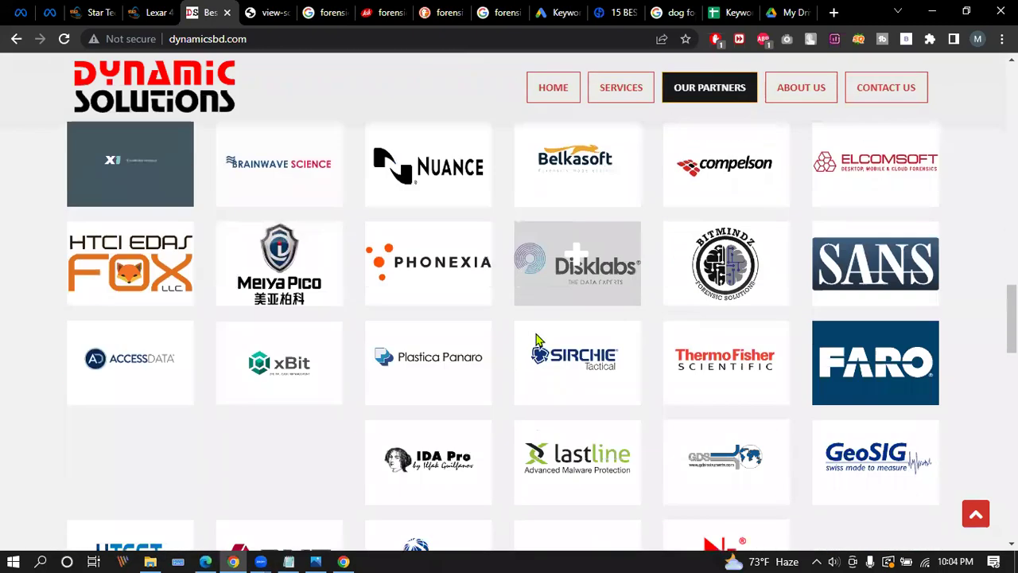
scroll(537, 338, up, 3)
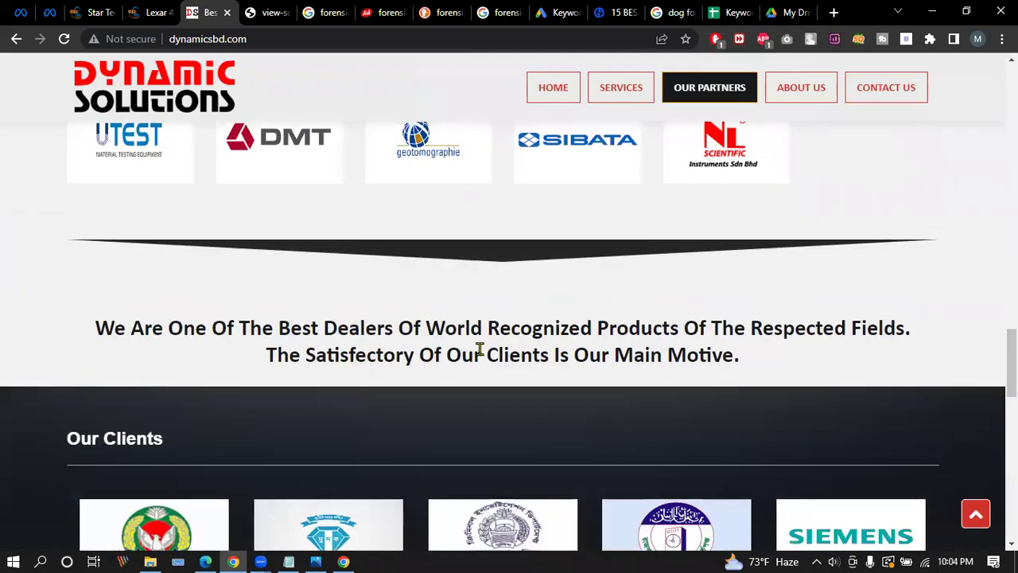
scroll(501, 340, down, 3)
scroll(521, 334, down, 10)
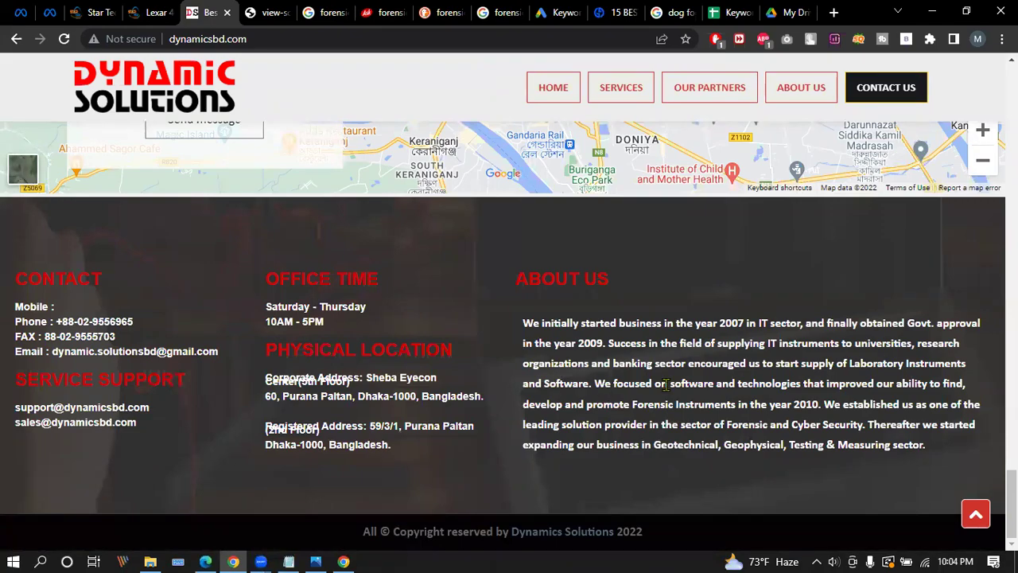
scroll(605, 318, up, 20)
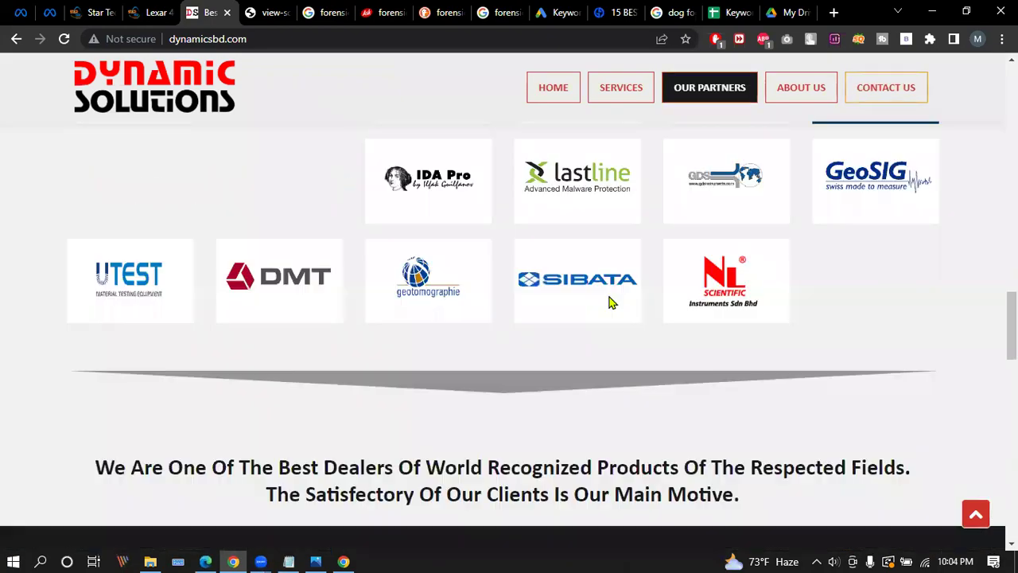
scroll(609, 294, up, 5)
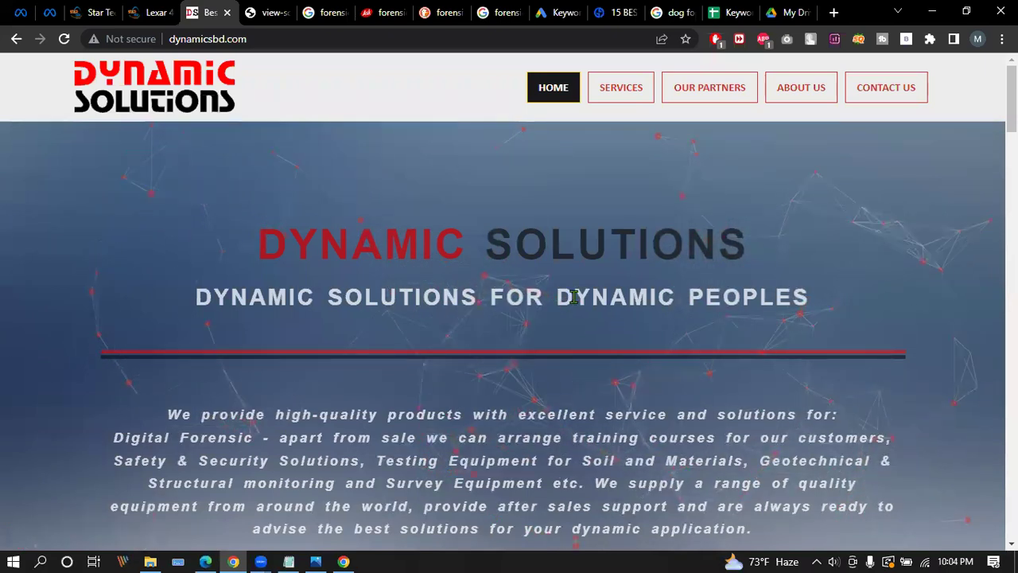
drag(325, 296, 470, 298)
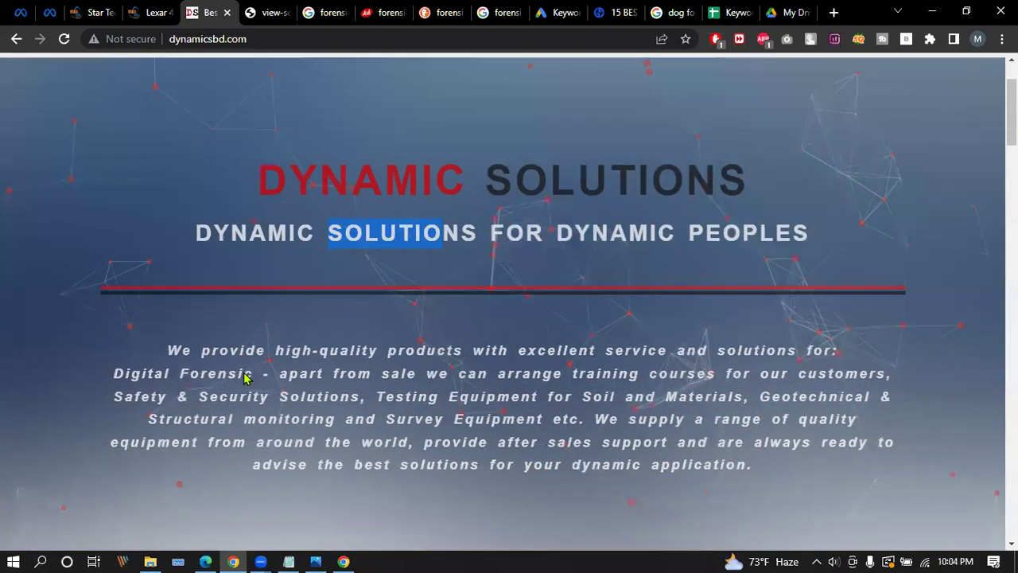
scroll(246, 375, down, 3)
drag(116, 220, 255, 219)
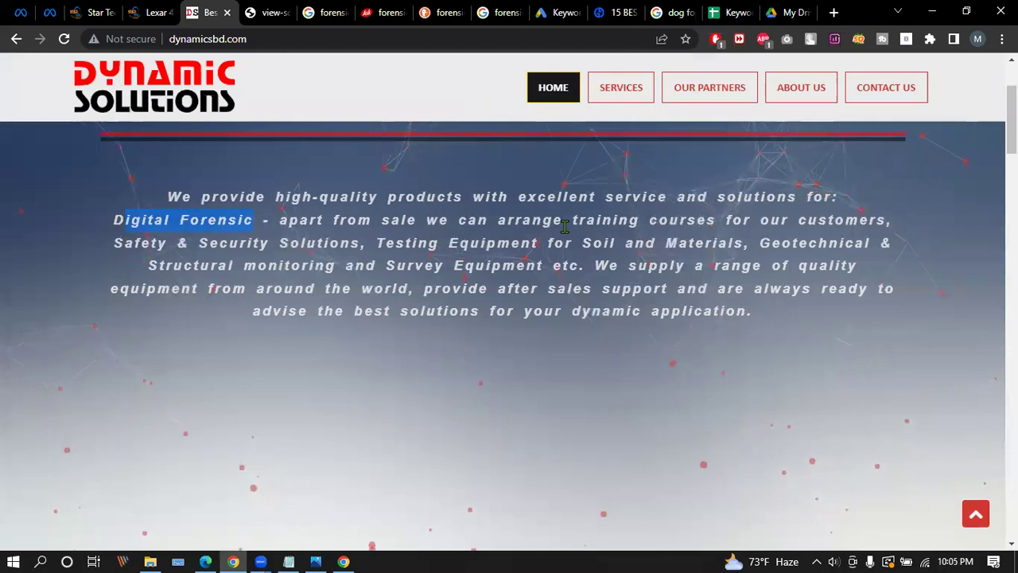
Highlight parts of the service descriptions, including 'software setup' in IT Support.
scroll(195, 257, down, 7)
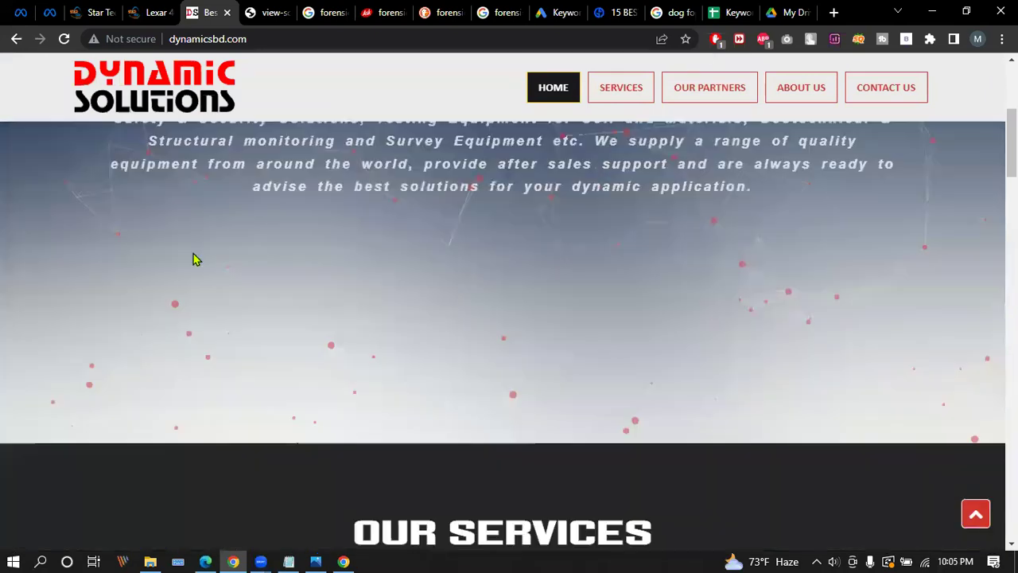
scroll(210, 282, down, 1)
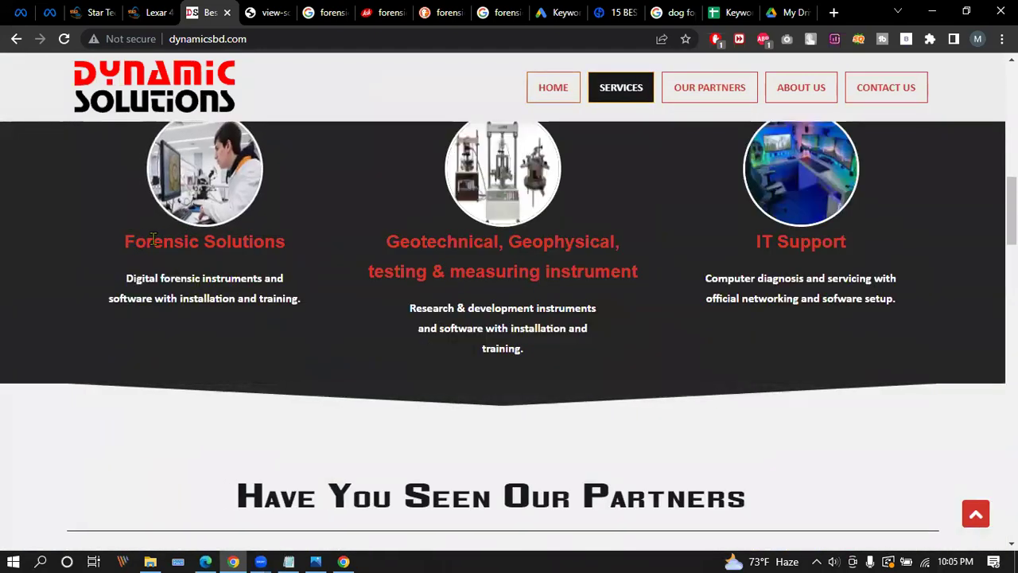
drag(125, 241, 302, 245)
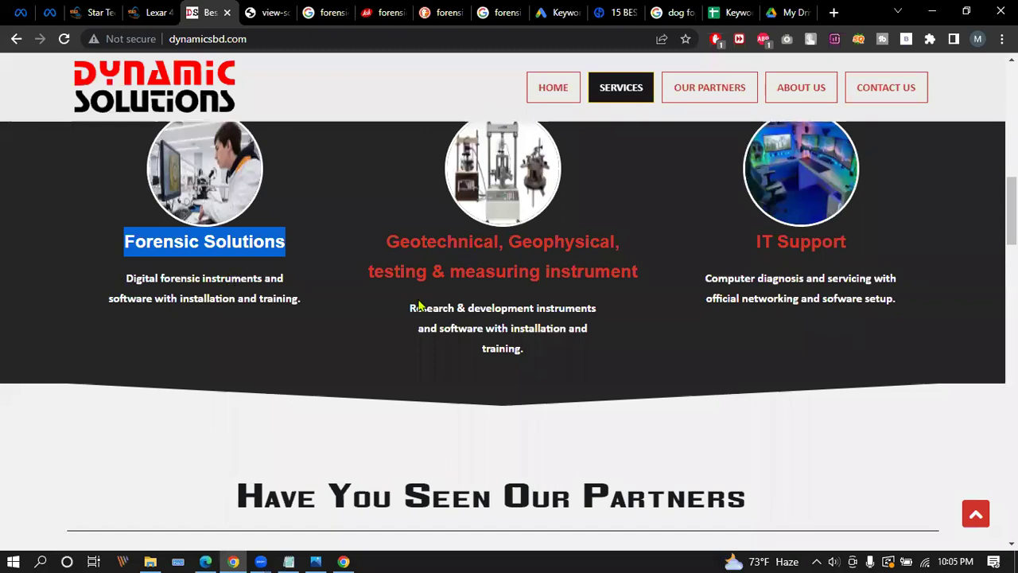
drag(441, 326, 575, 327)
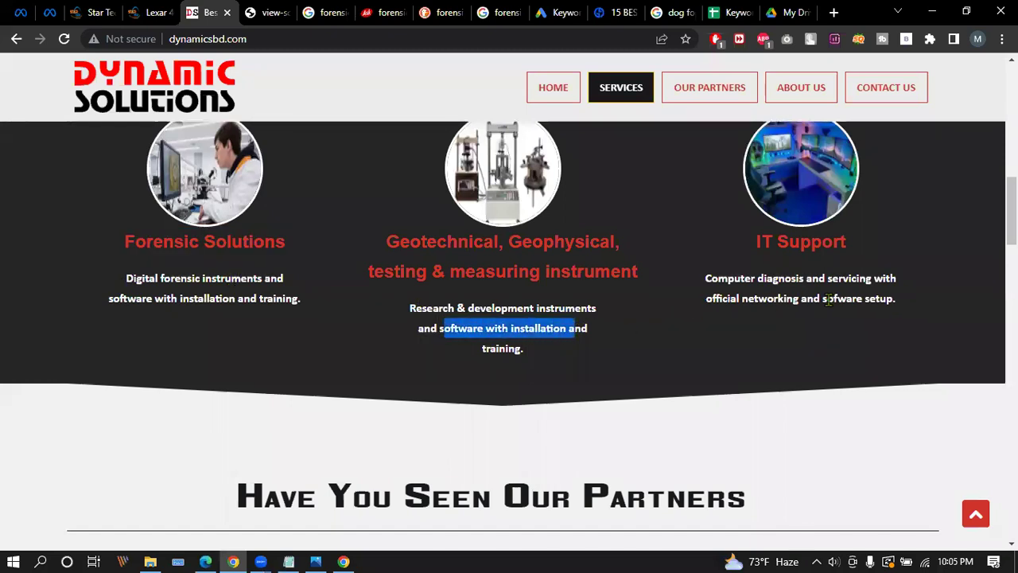
drag(824, 299, 889, 300)
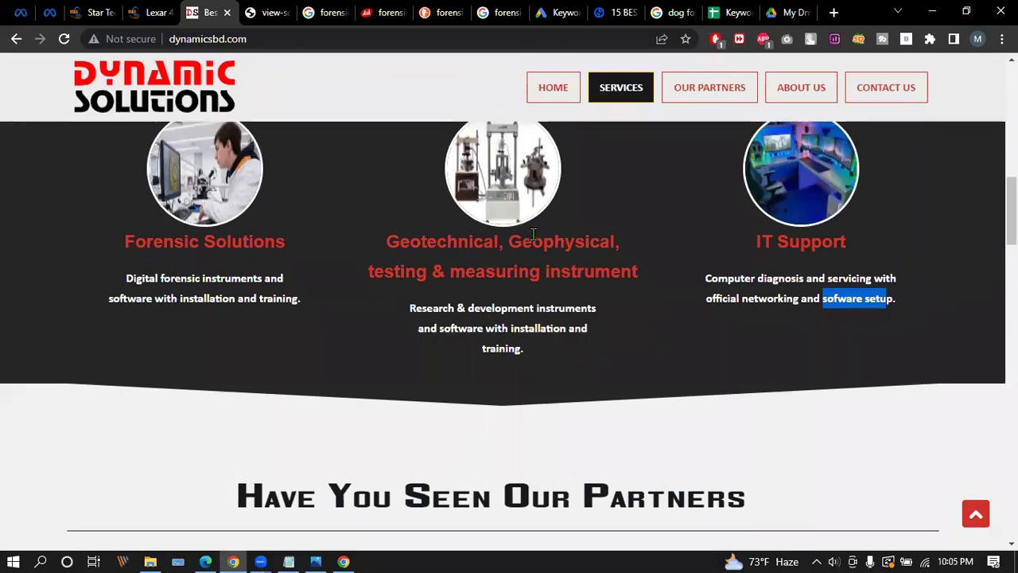
View the Nuix partner details under Our Partners, then return to the Keyword Stats sheet.
scroll(638, 276, down, 3)
scroll(639, 270, up, 3)
scroll(642, 268, up, 10)
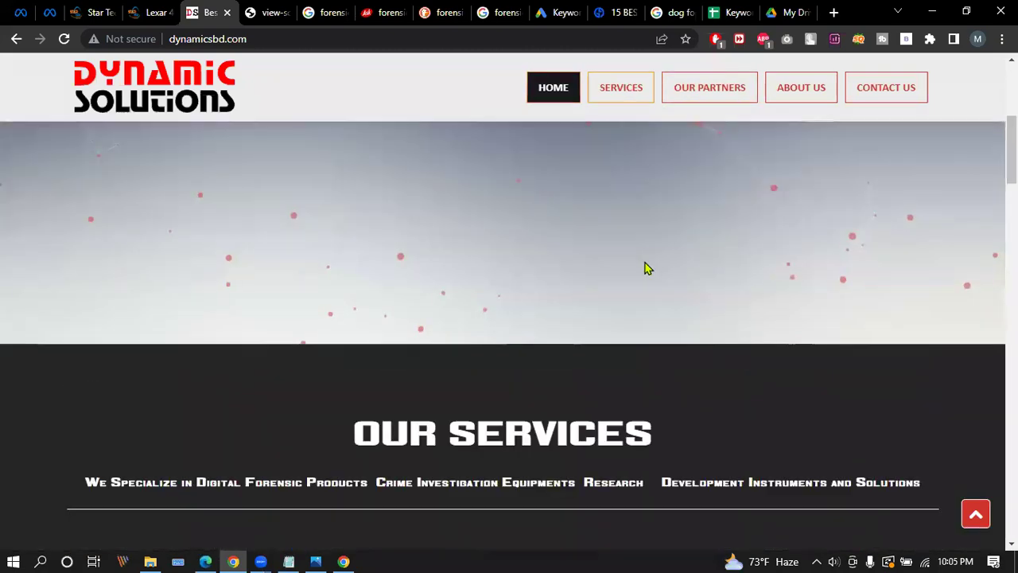
scroll(640, 264, down, 11)
scroll(493, 417, down, 4)
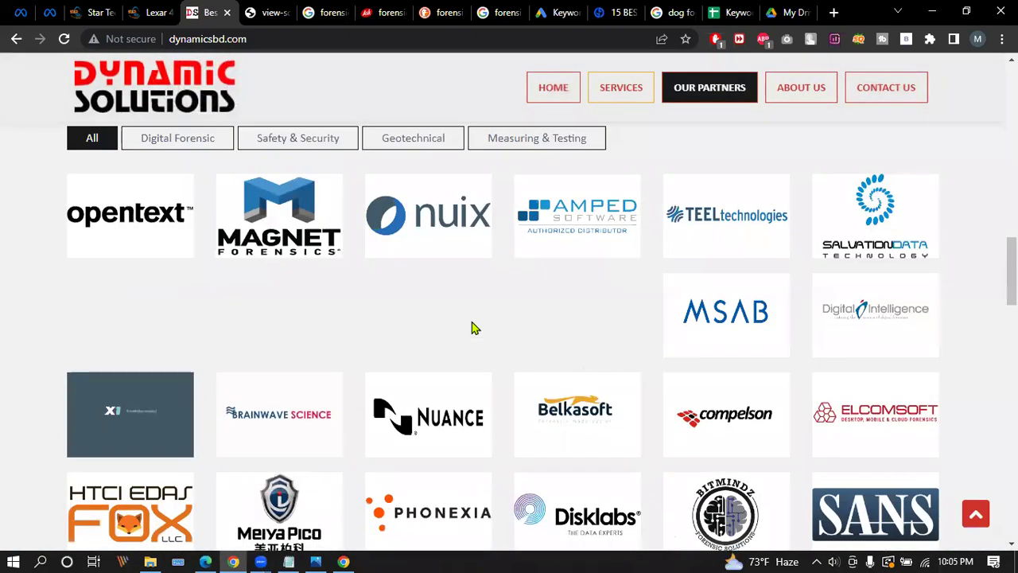
click(425, 220)
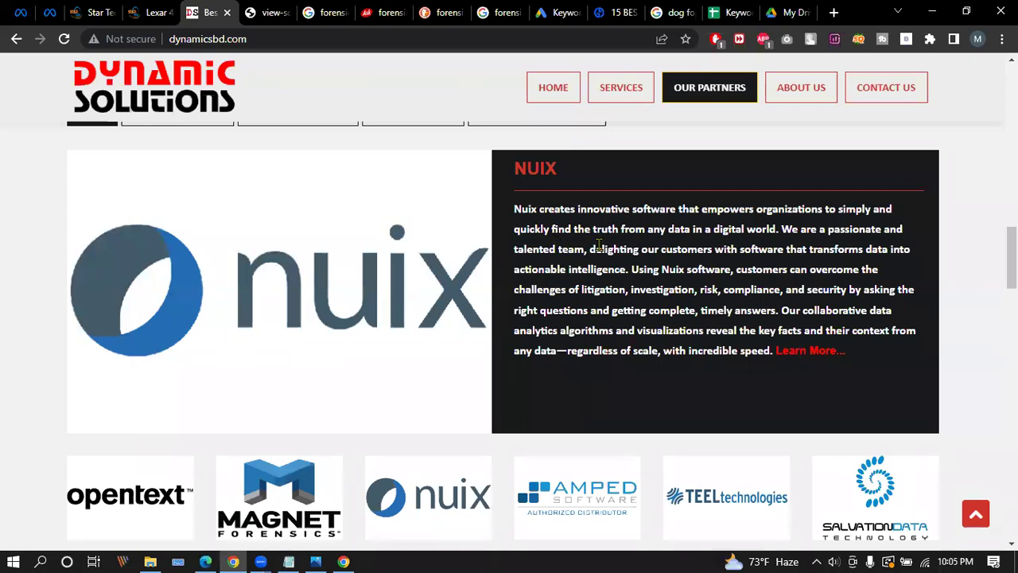
scroll(565, 357, up, 10)
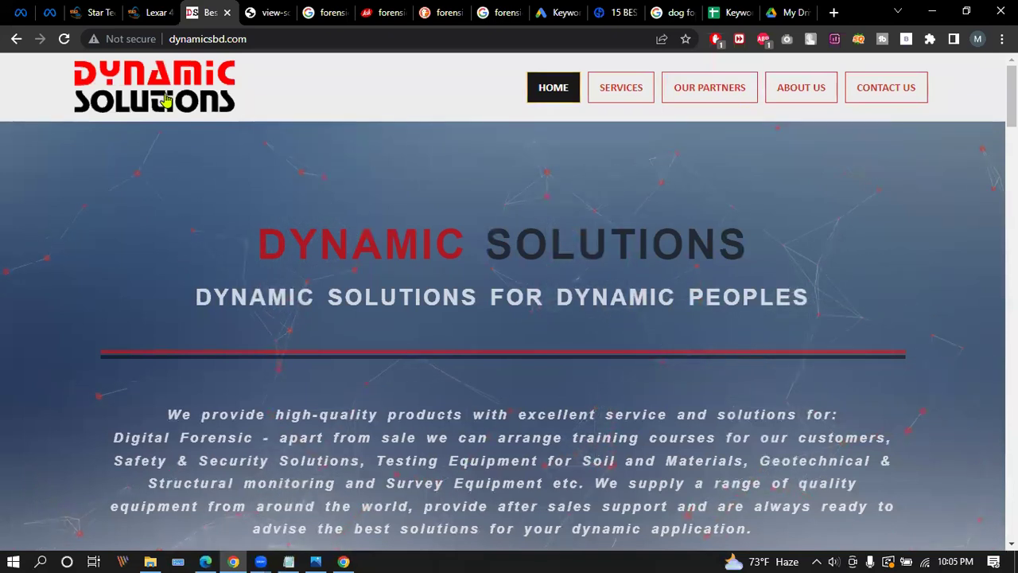
click(735, 9)
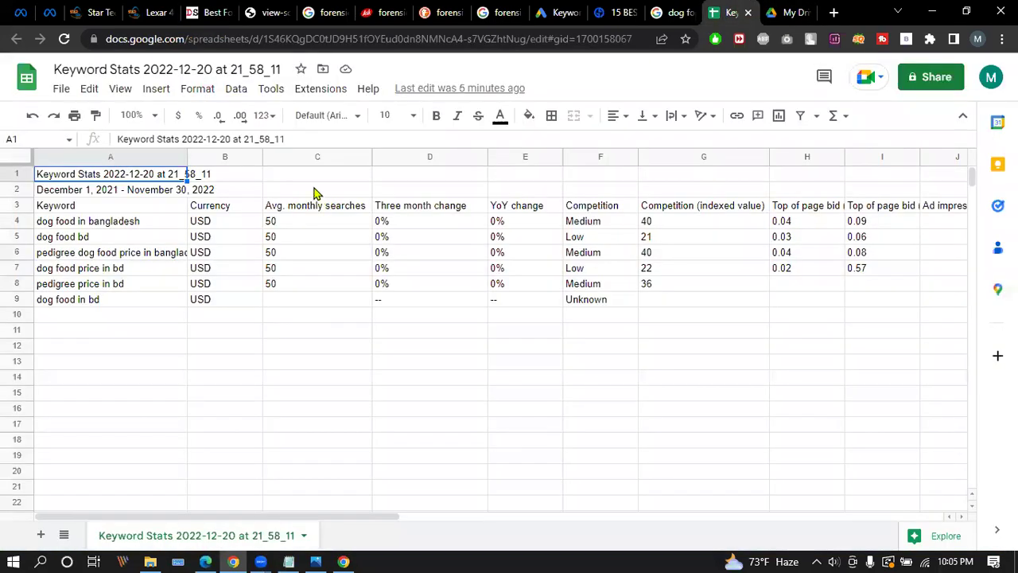
Pass through the dynamicsbd.com tab to the 'dog food in bd' Google results.
click(209, 12)
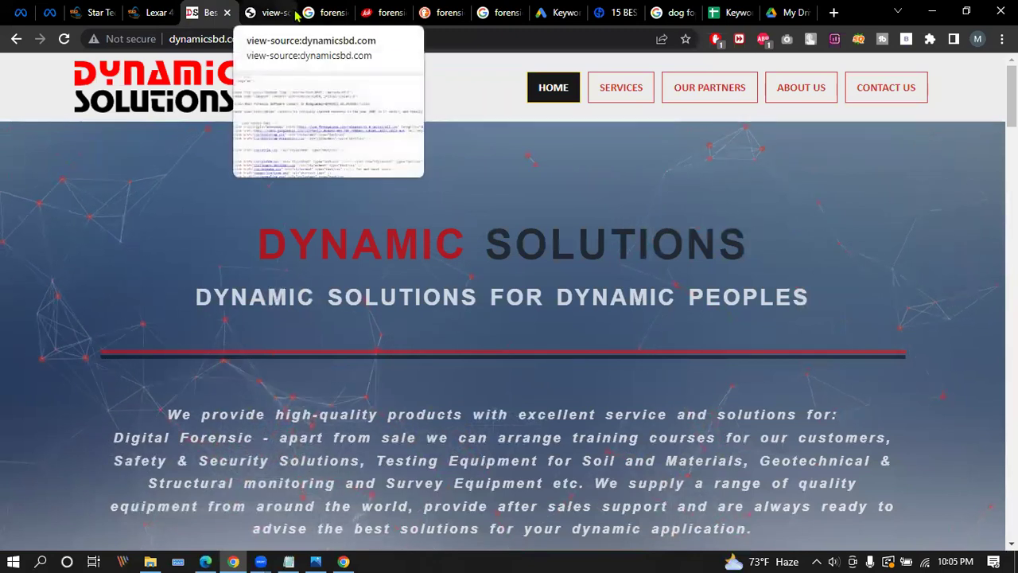
click(676, 10)
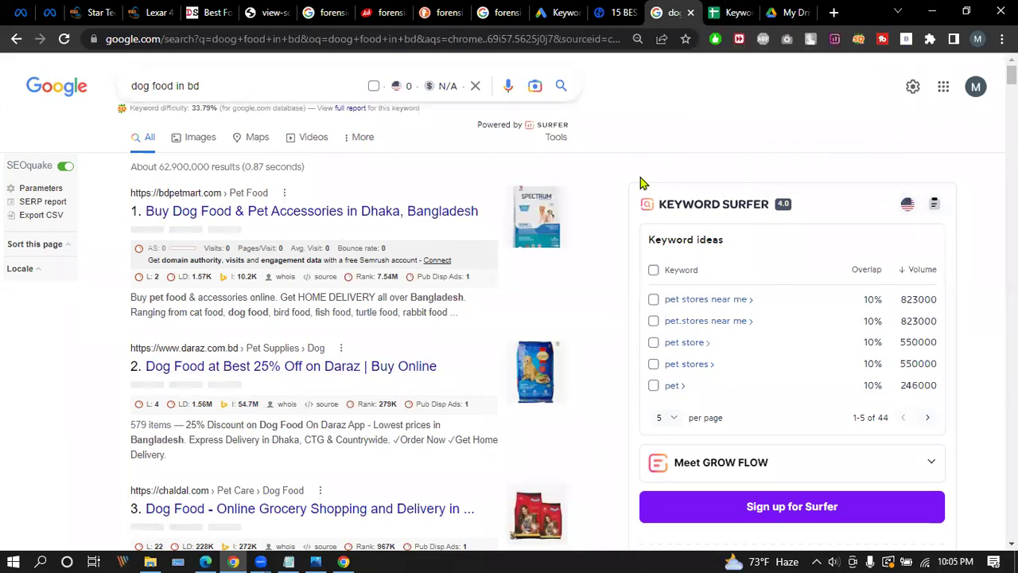
Bring the Keyword Stats 2022-12-20 spreadsheet back to the front.
click(707, 9)
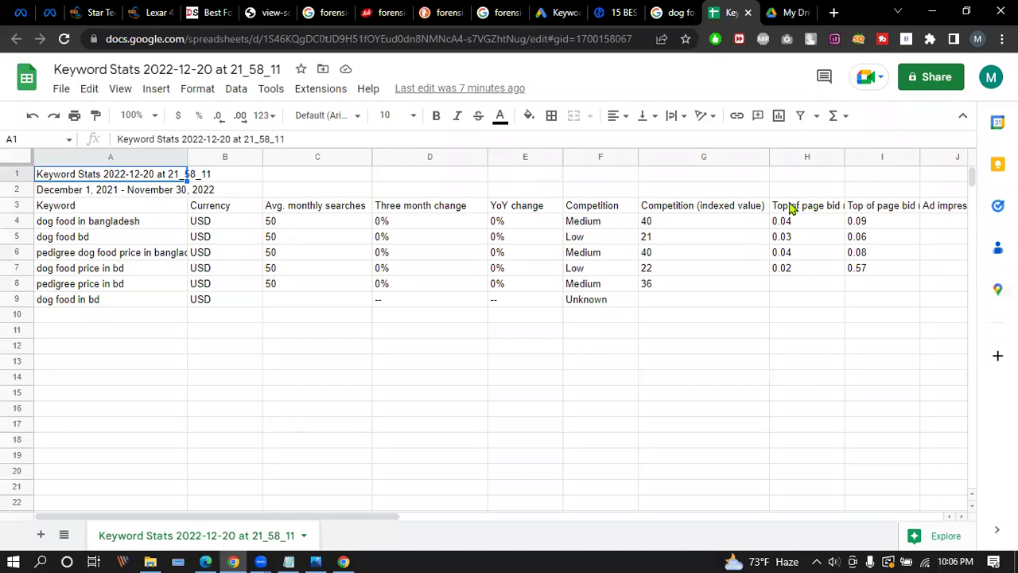
drag(780, 209, 871, 270)
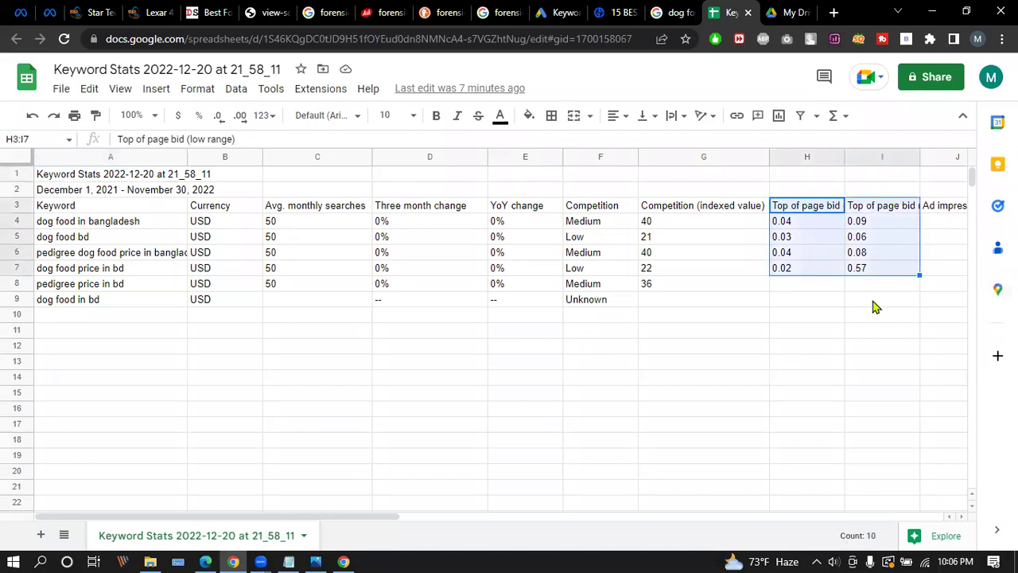
click(854, 300)
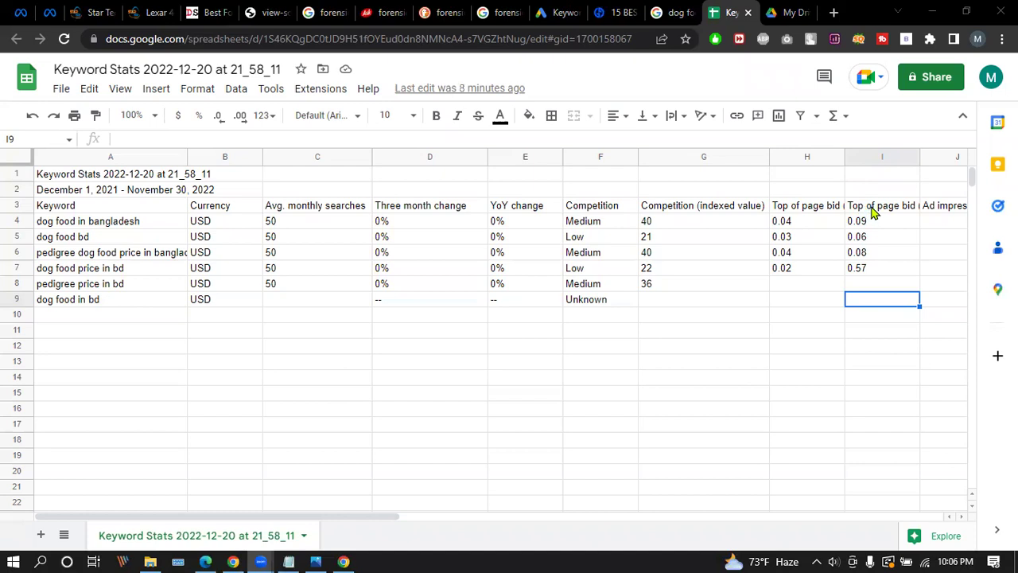
drag(873, 211, 875, 270)
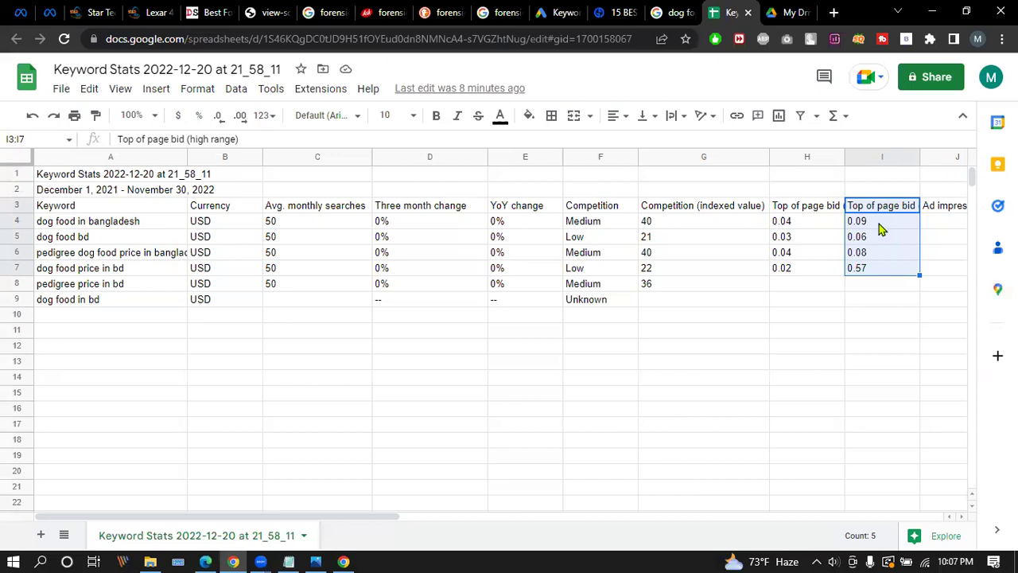
click(812, 209)
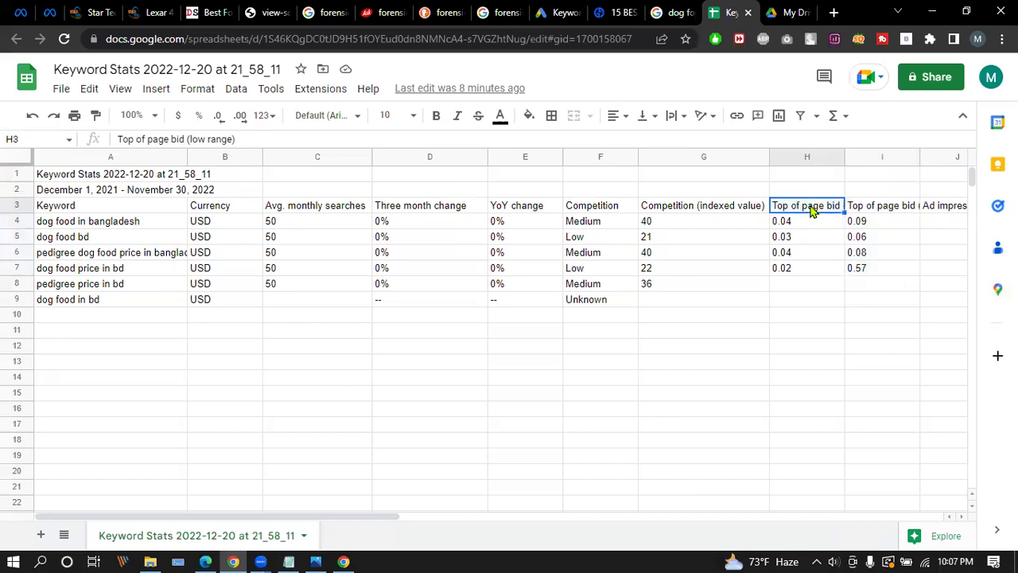
shift+click(877, 265)
click(875, 304)
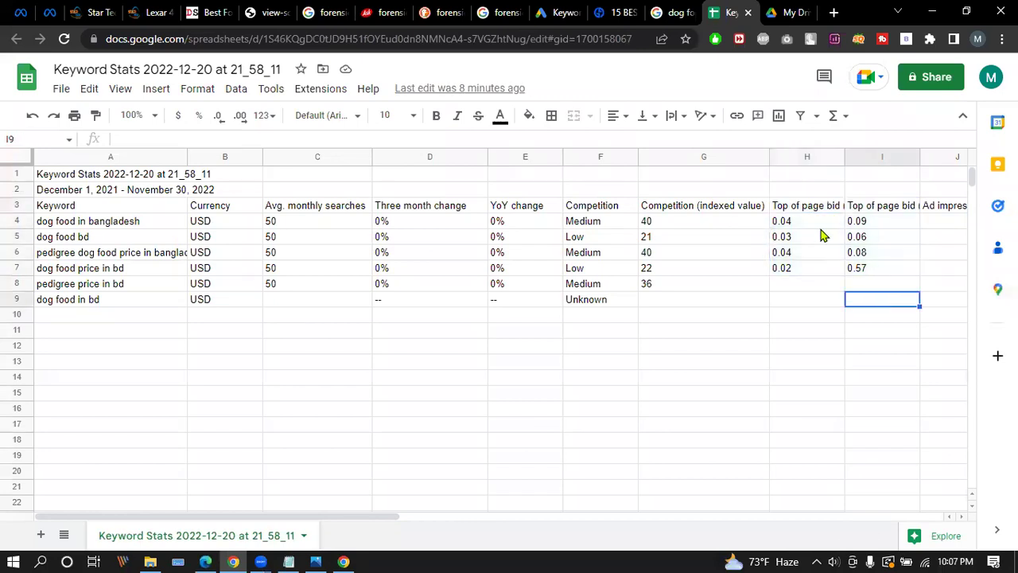
drag(809, 209, 871, 303)
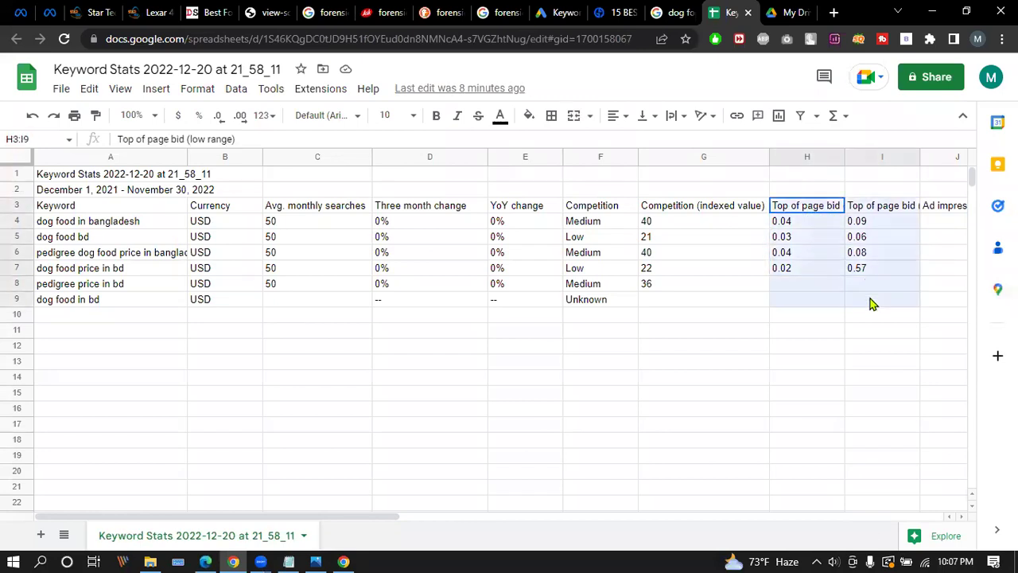
drag(806, 212, 861, 292)
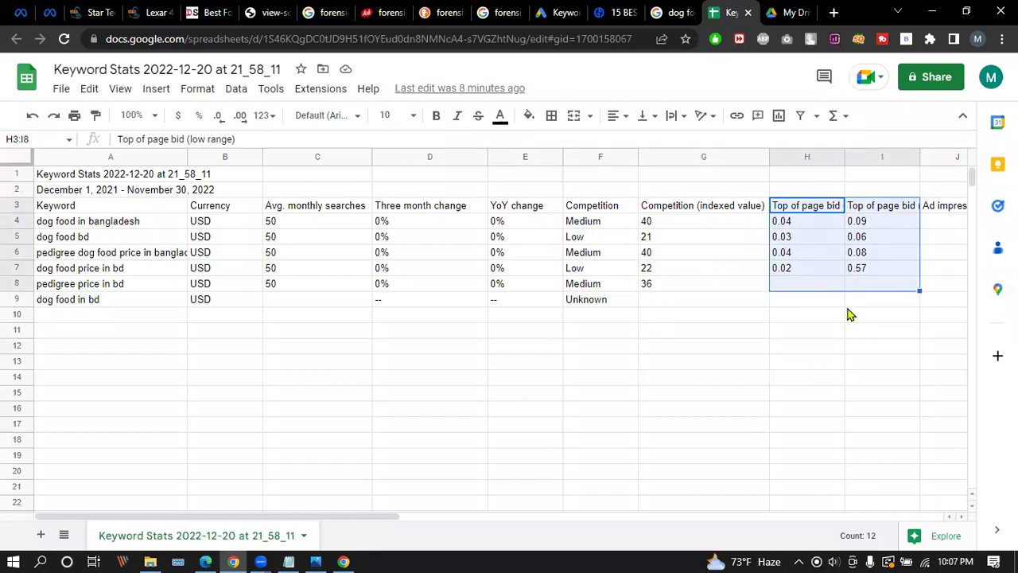
click(850, 314)
drag(800, 210, 868, 274)
click(857, 294)
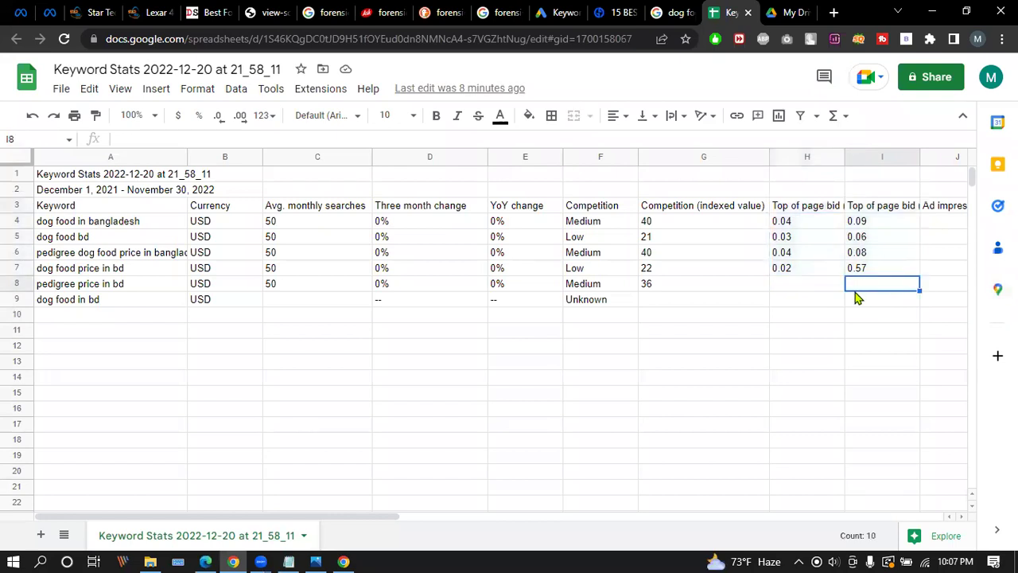
drag(795, 208, 891, 289)
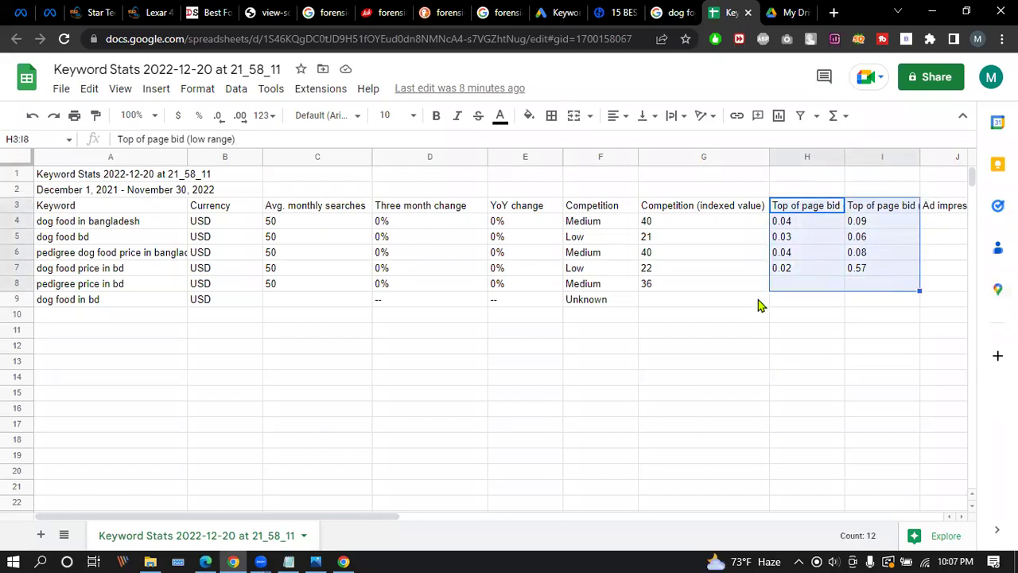
click(758, 304)
click(103, 207)
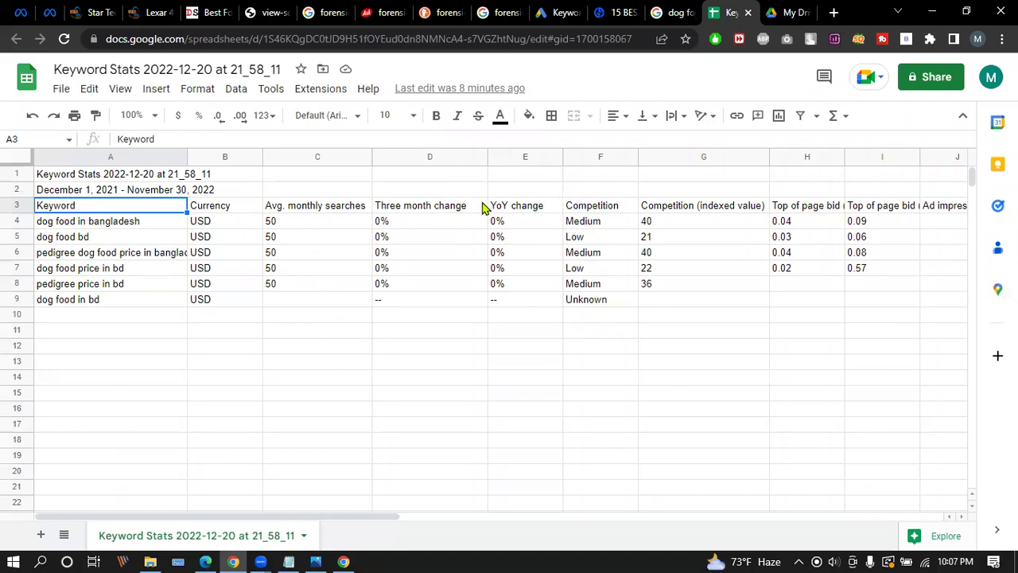
click(673, 12)
scroll(461, 337, down, 6)
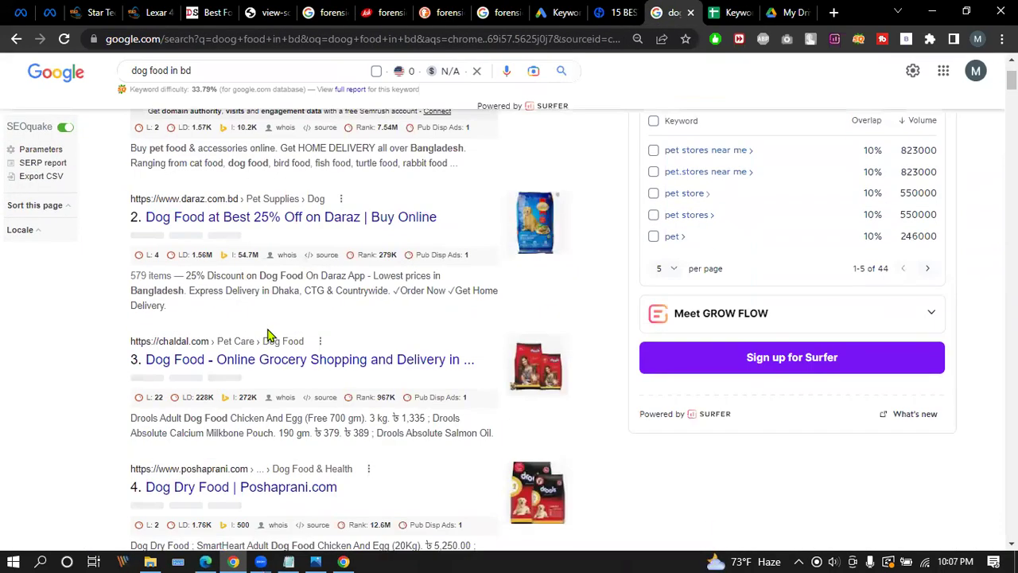
scroll(483, 326, up, 6)
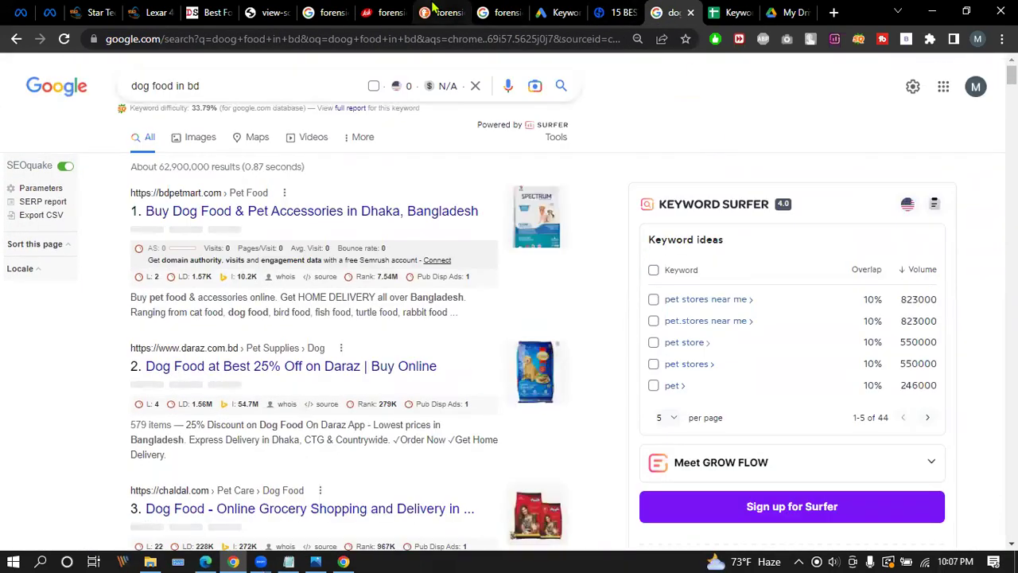
click(445, 12)
click(326, 12)
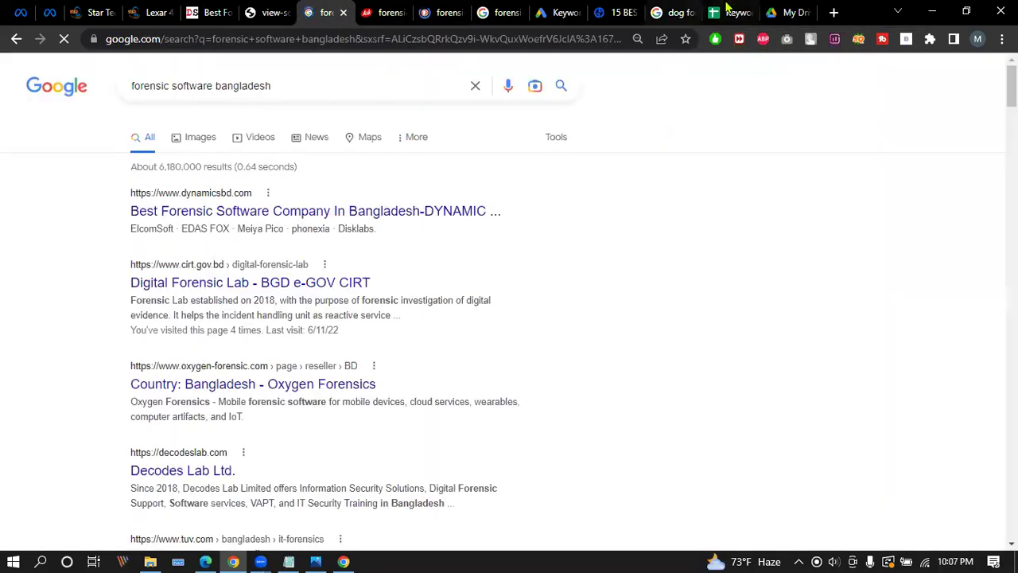
click(732, 12)
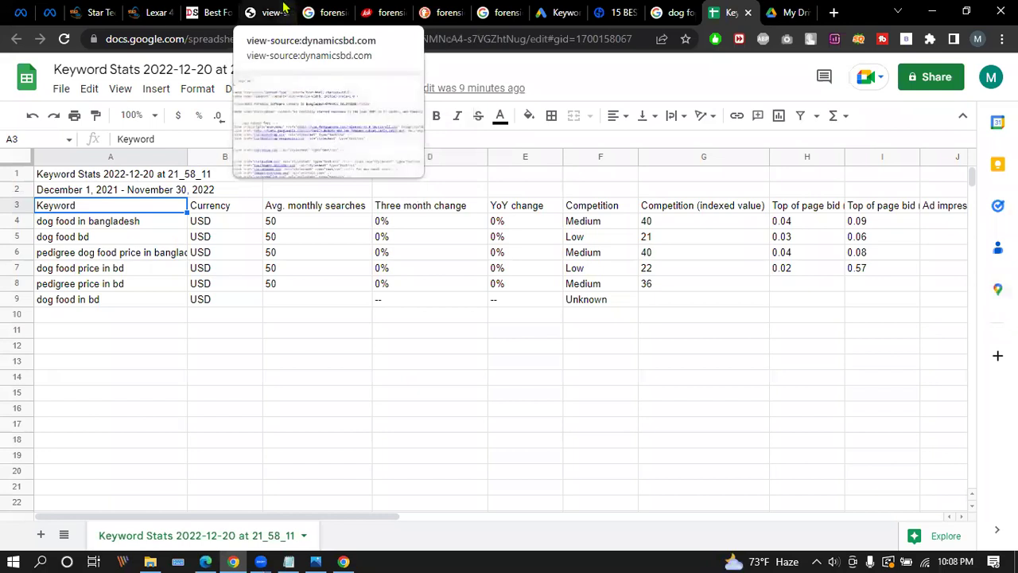
On the dynamicsbd.com home page, select the intro paragraph from 'We provide' to 'support'.
click(213, 10)
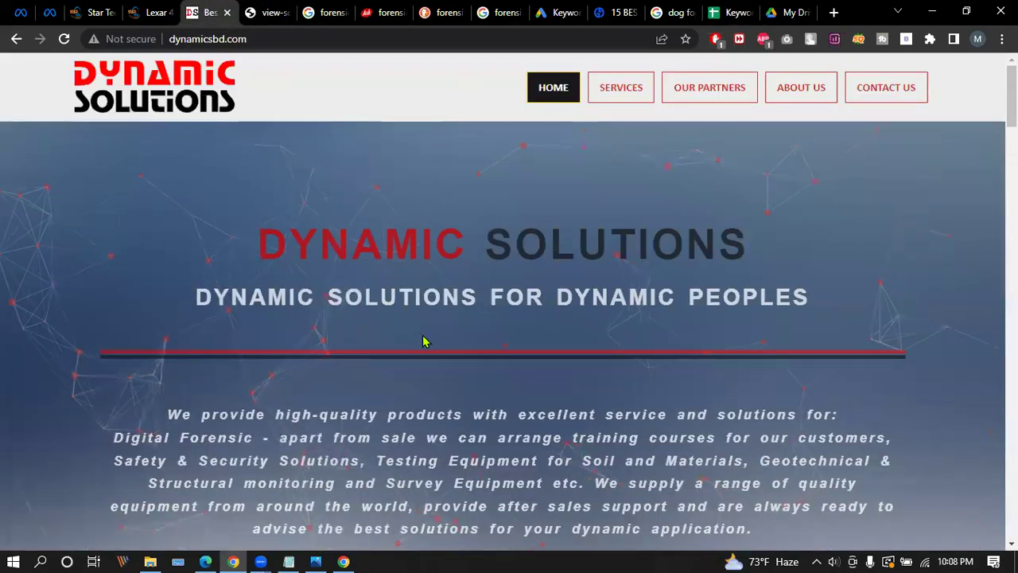
scroll(414, 338, down, 3)
drag(163, 197, 800, 323)
click(322, 213)
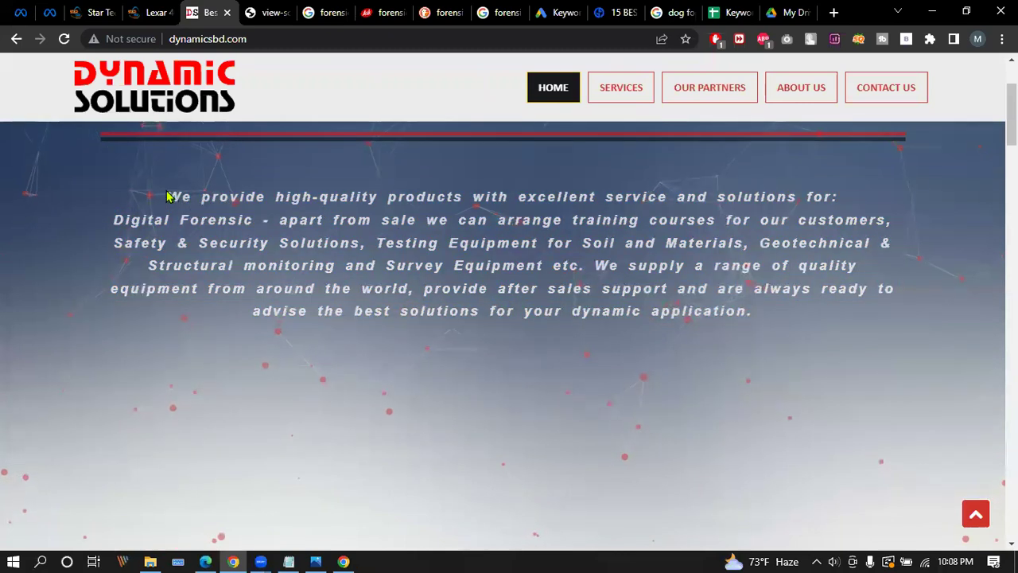
drag(167, 196, 757, 311)
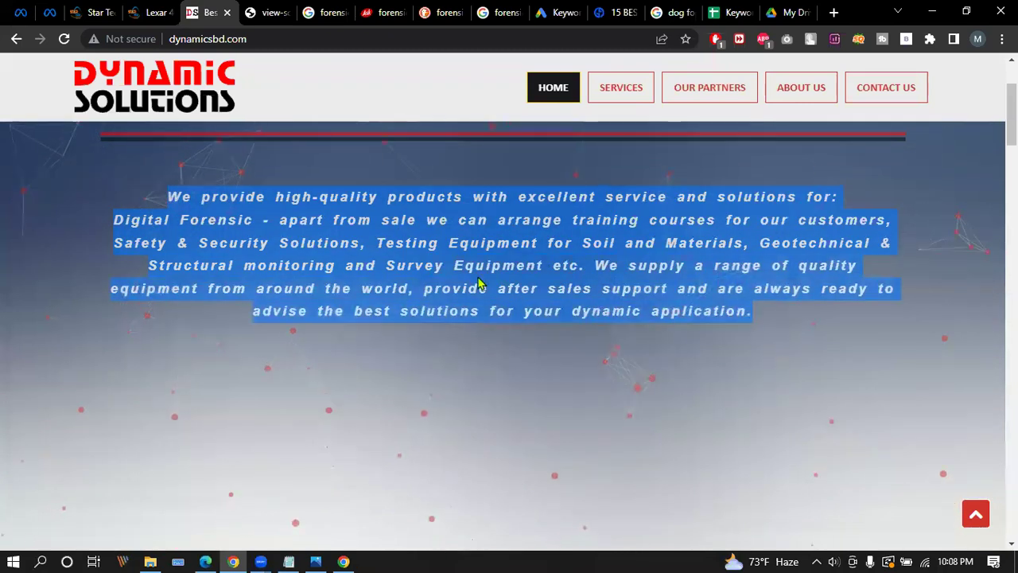
click(223, 200)
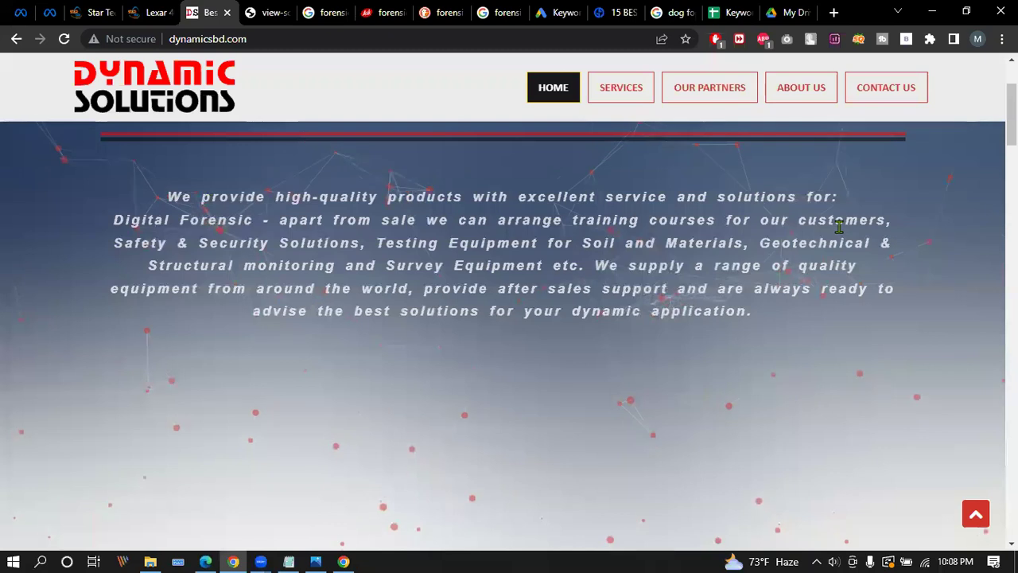
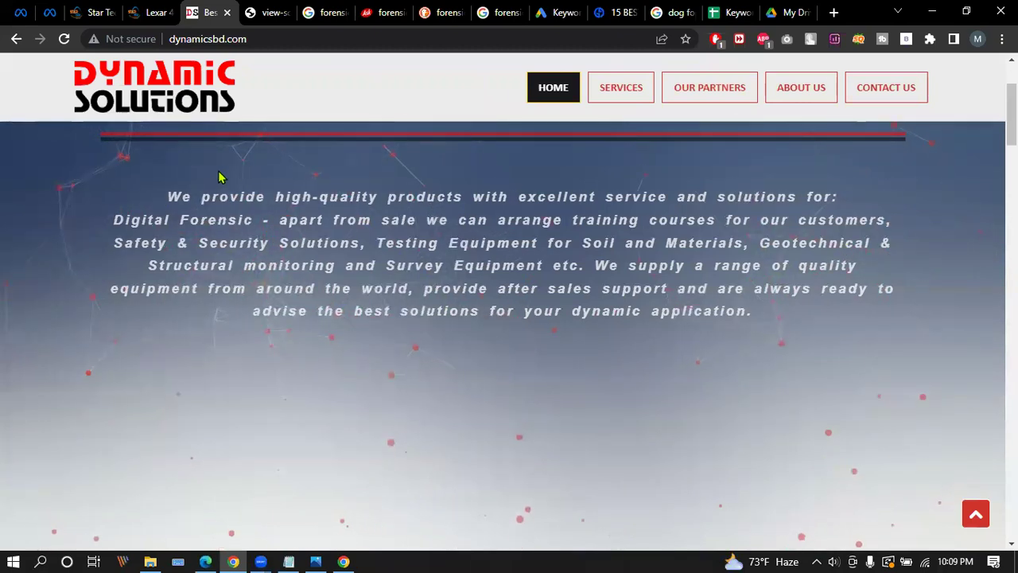
Select the Dynamic Solutions intro paragraph from 'We provide' through 'dynamic application.'.
drag(165, 197, 468, 195)
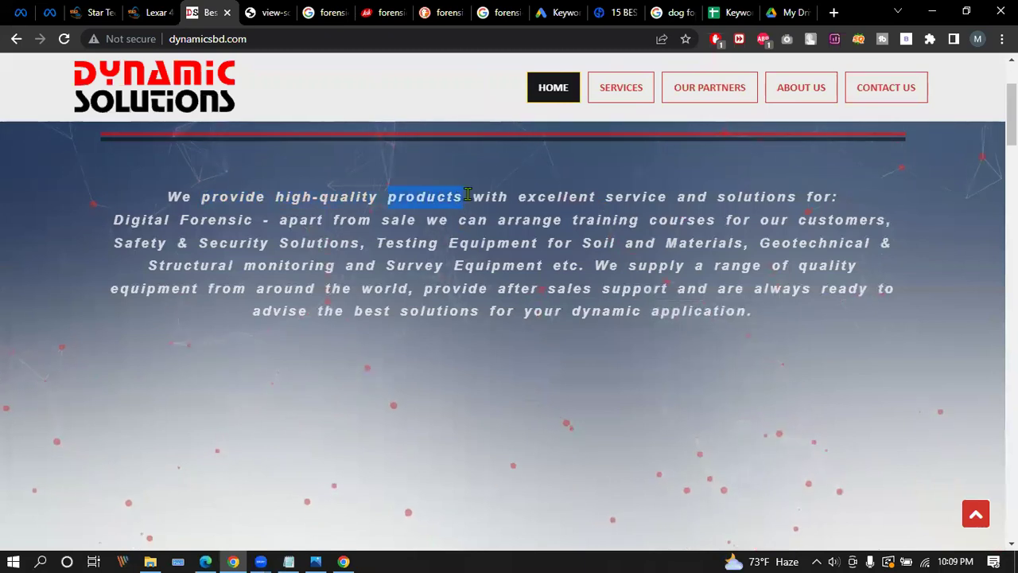
click(362, 171)
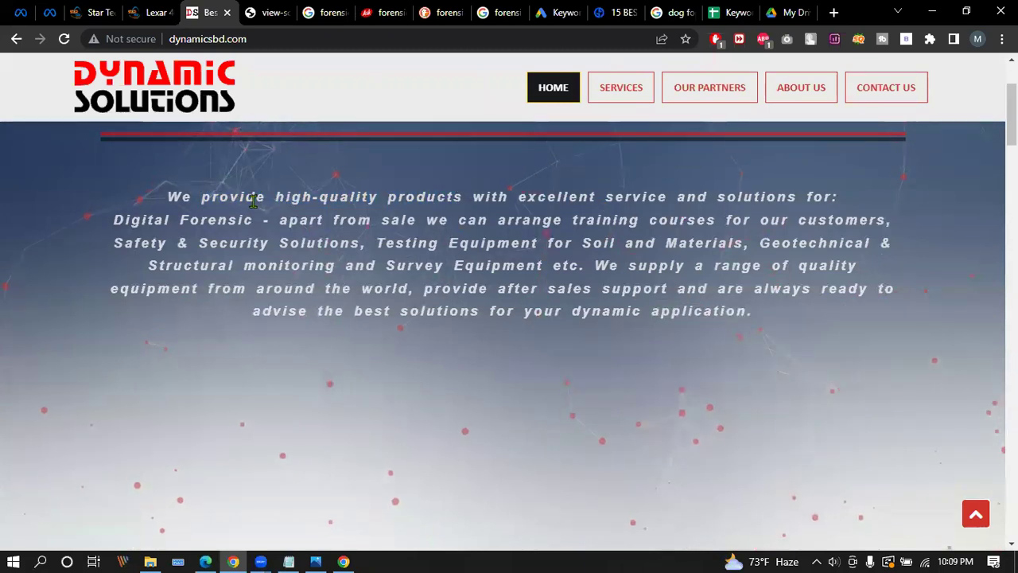
drag(166, 197, 265, 196)
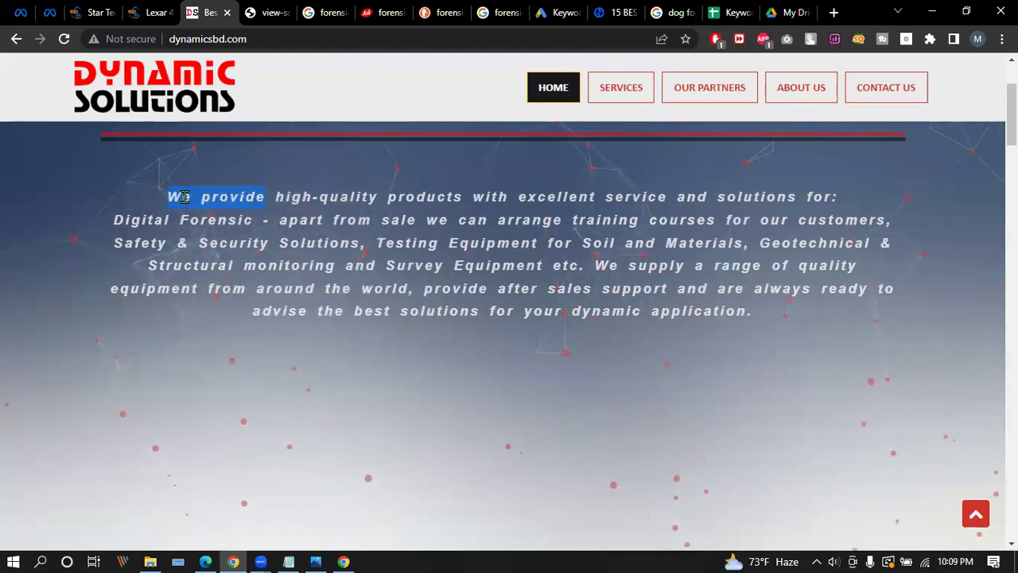
drag(185, 196, 201, 195)
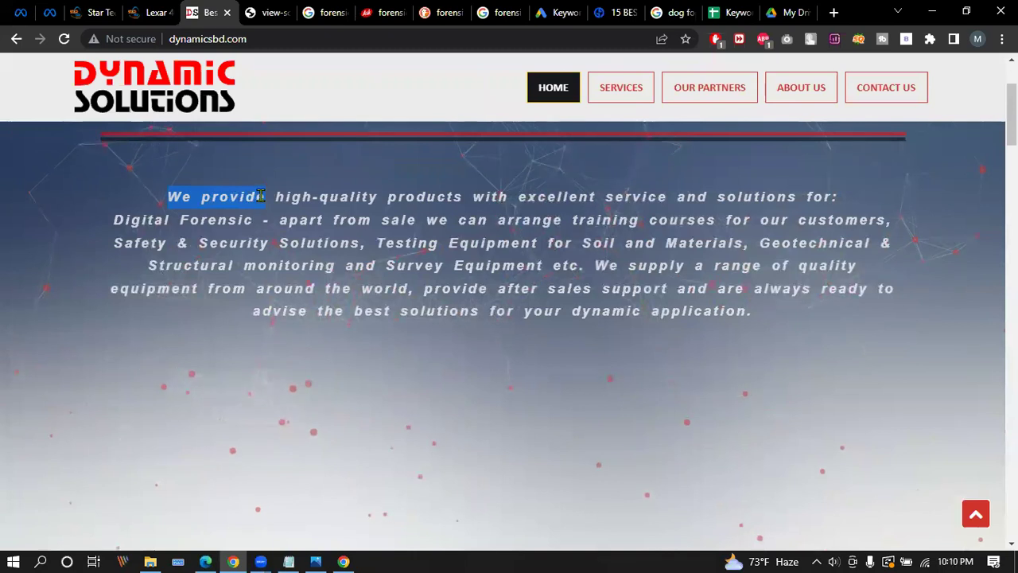
click(167, 196)
drag(167, 196, 264, 198)
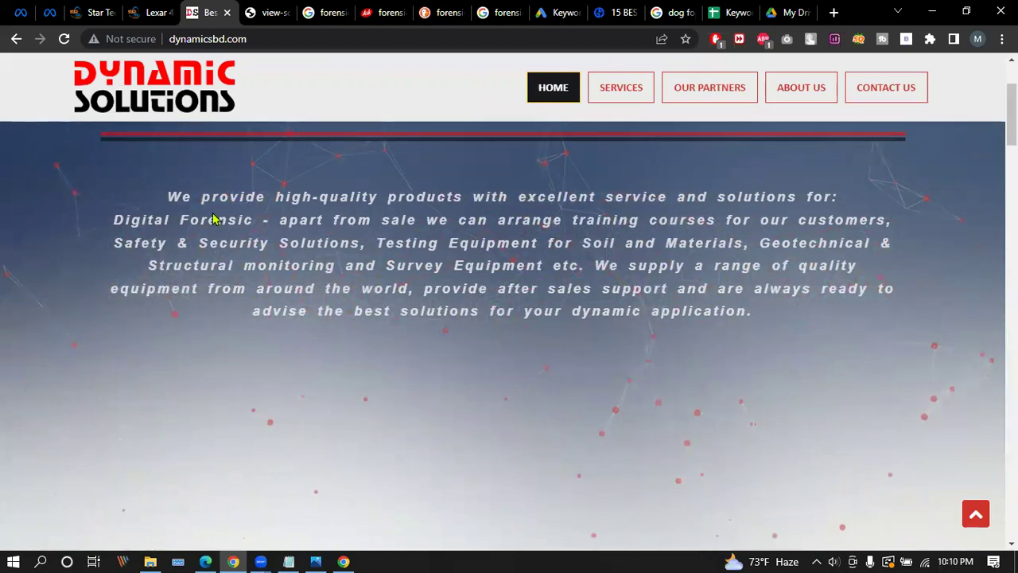
drag(169, 194, 261, 196)
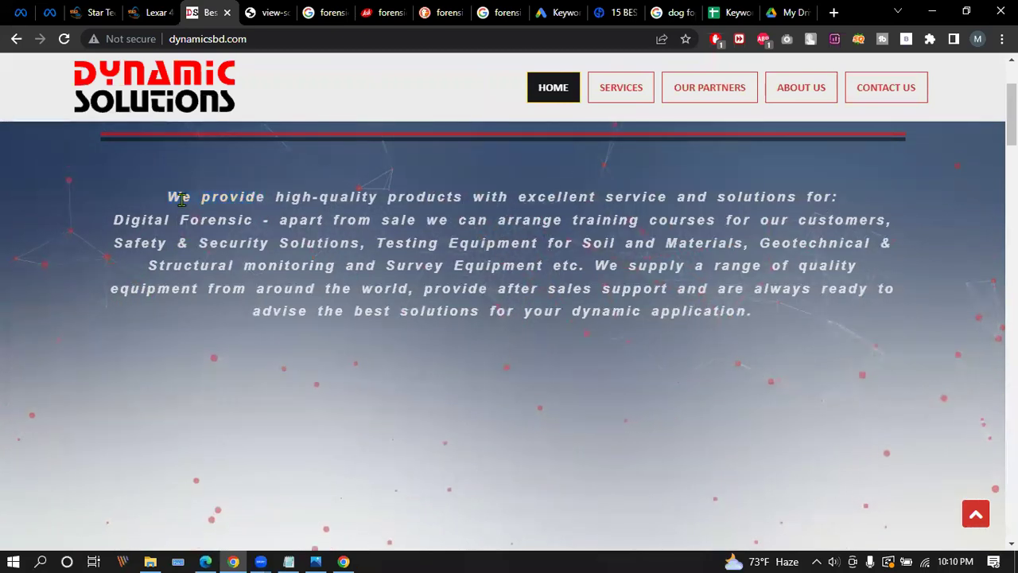
drag(170, 199, 260, 193)
click(262, 195)
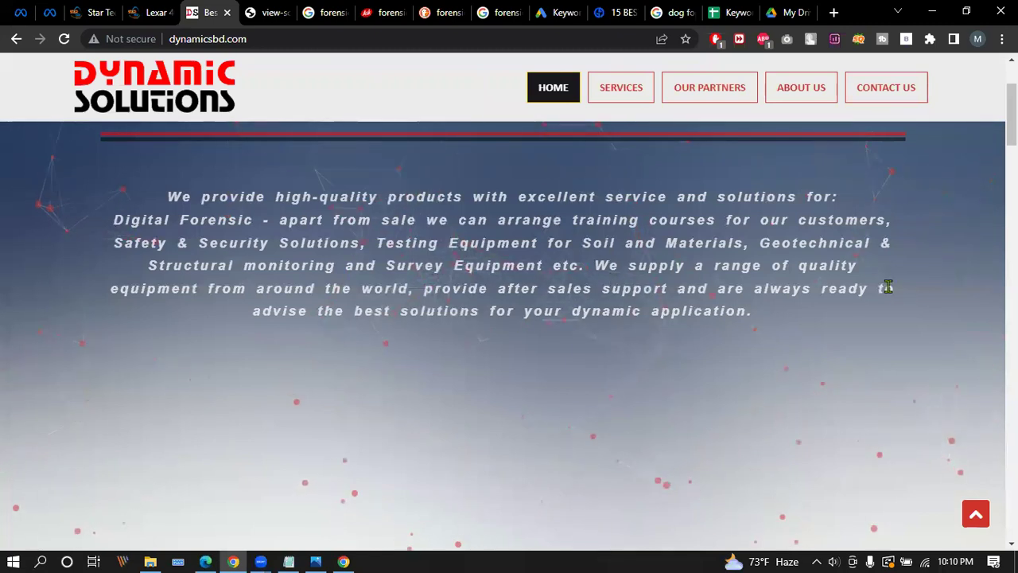
double_click(883, 241)
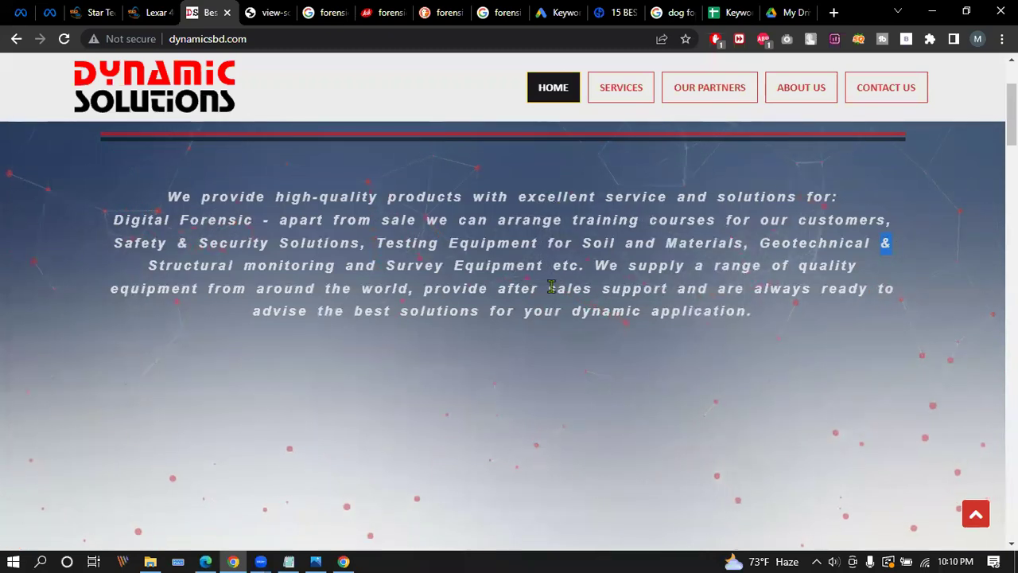
drag(169, 198, 758, 319)
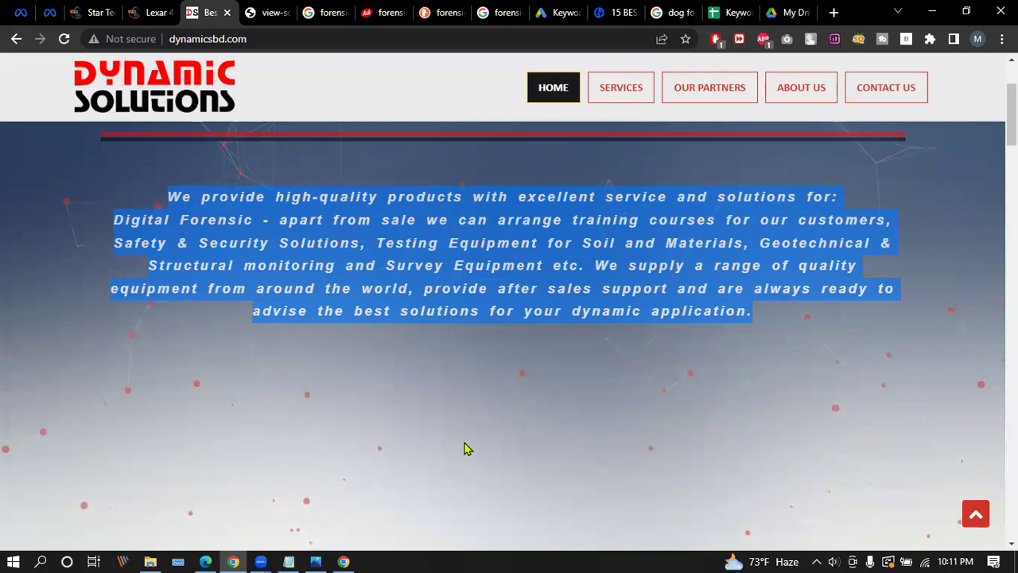
click(167, 200)
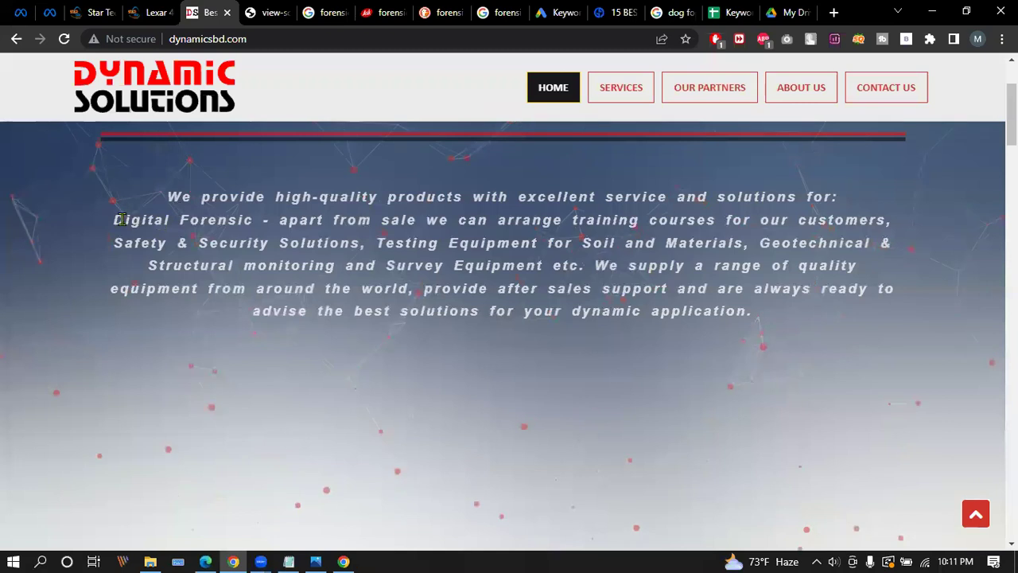
drag(114, 219, 253, 220)
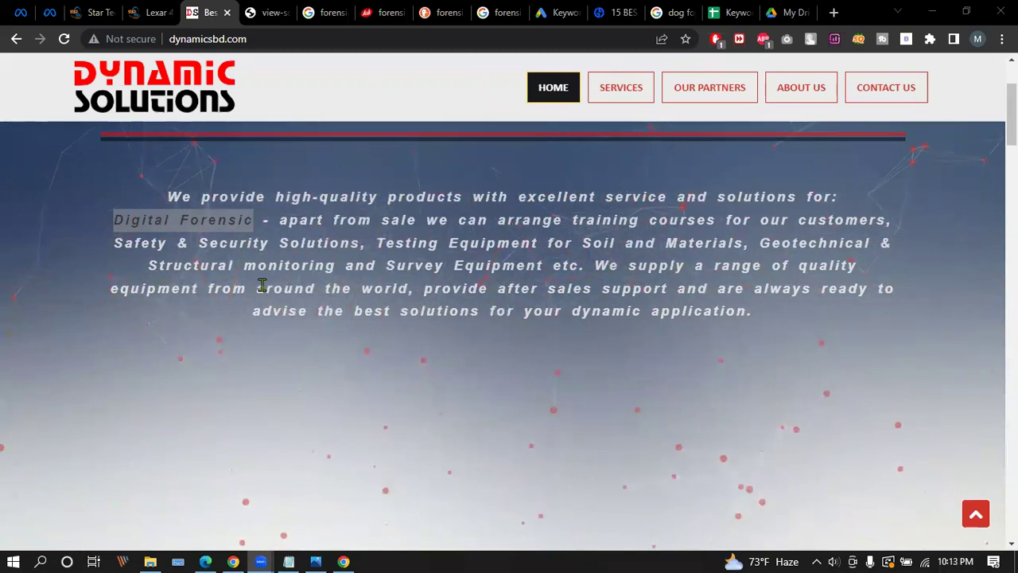
drag(170, 194, 697, 320)
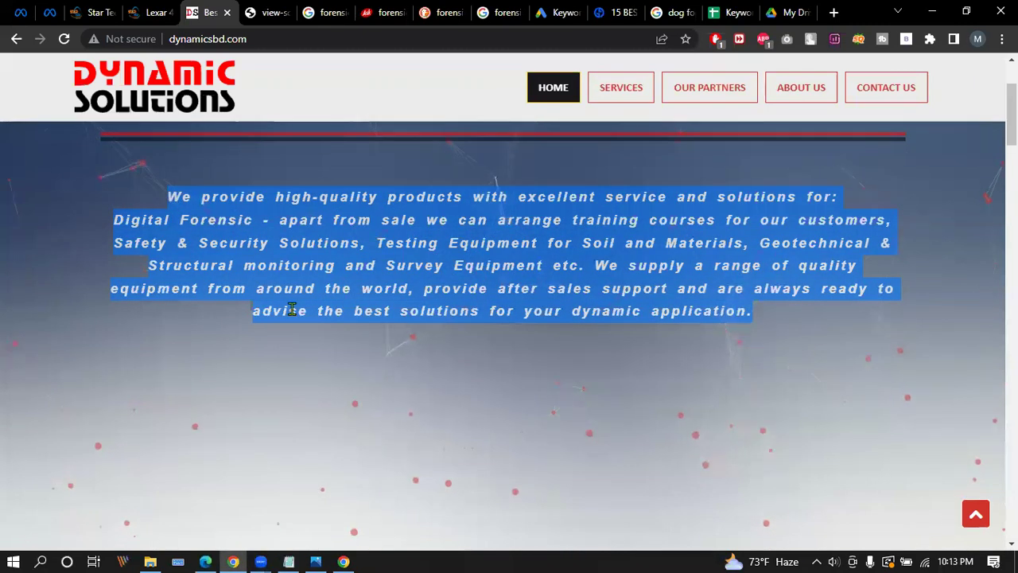
click(169, 196)
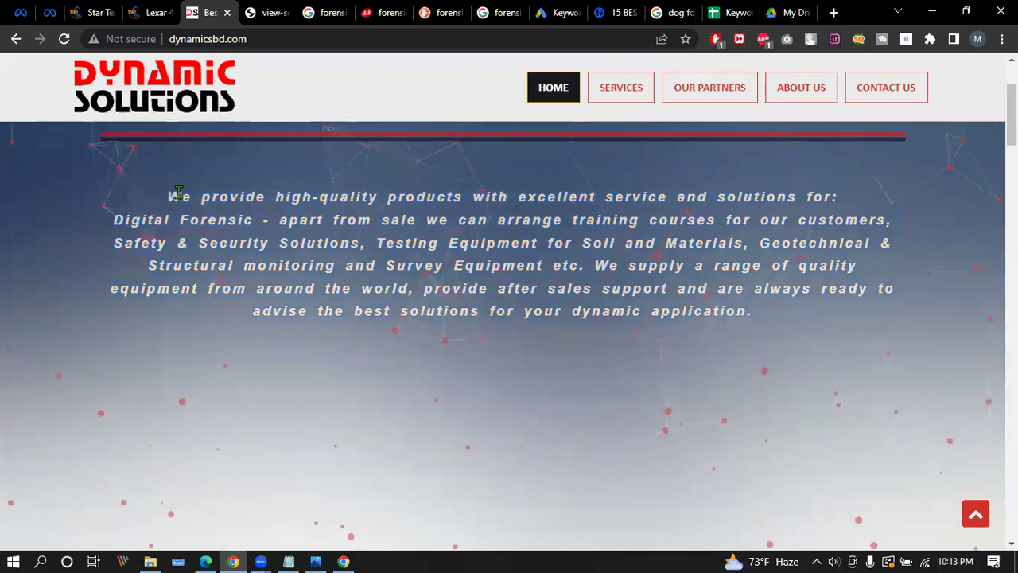
drag(171, 195, 757, 315)
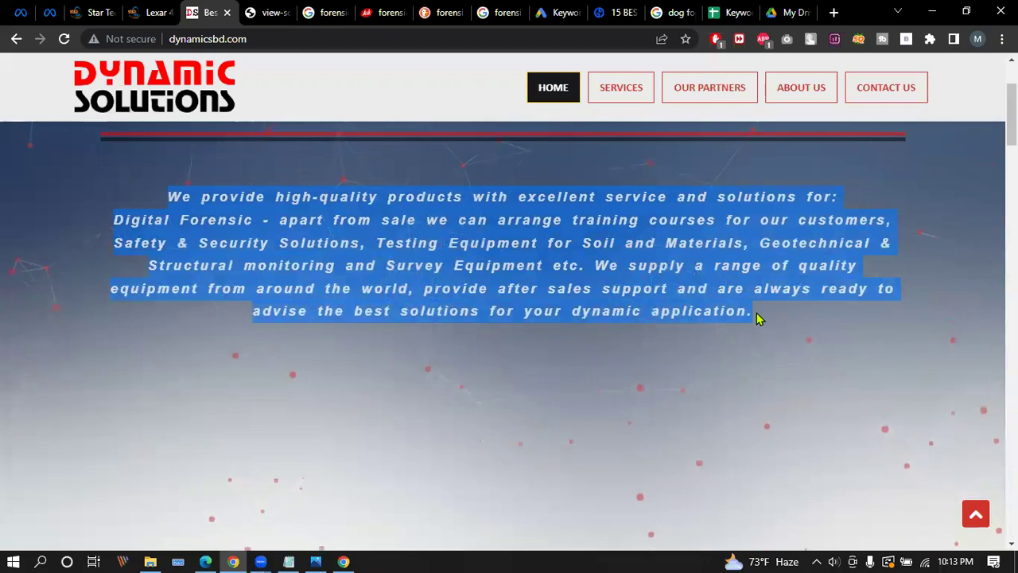
click(752, 310)
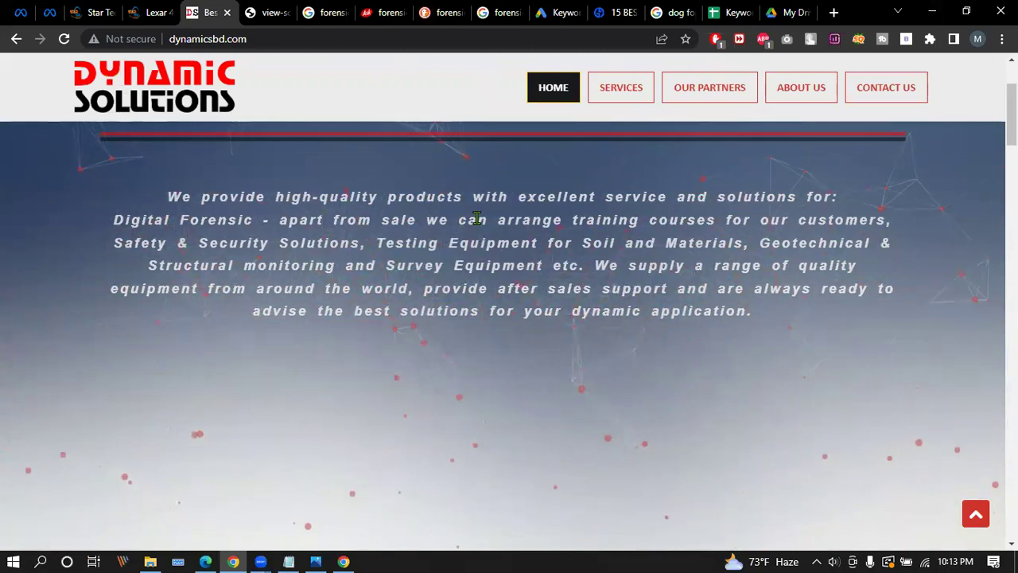
Browse the Google Images results for 'forensic software bd' showing Amped, xBit and Nuix logos.
click(480, 11)
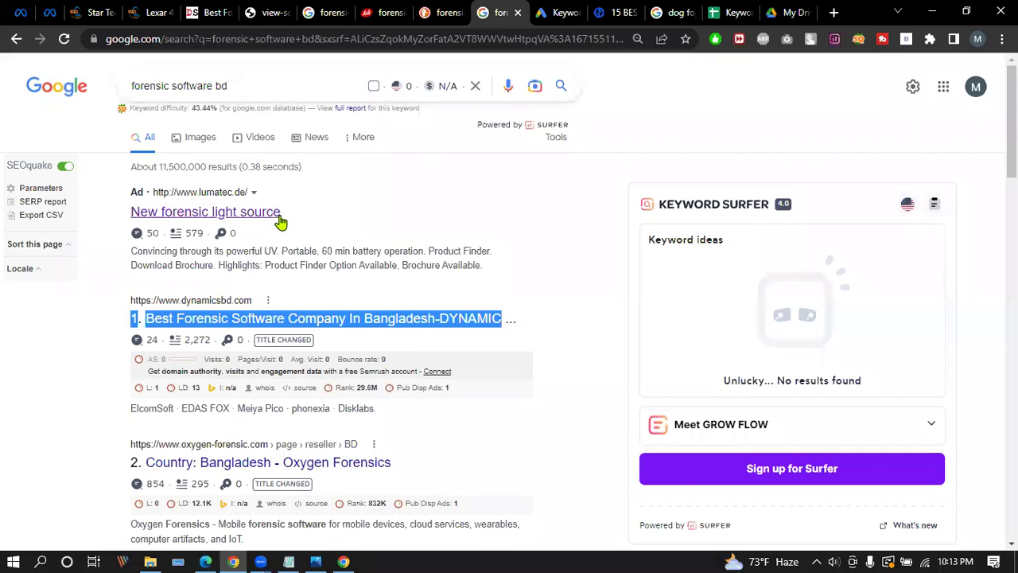
click(193, 137)
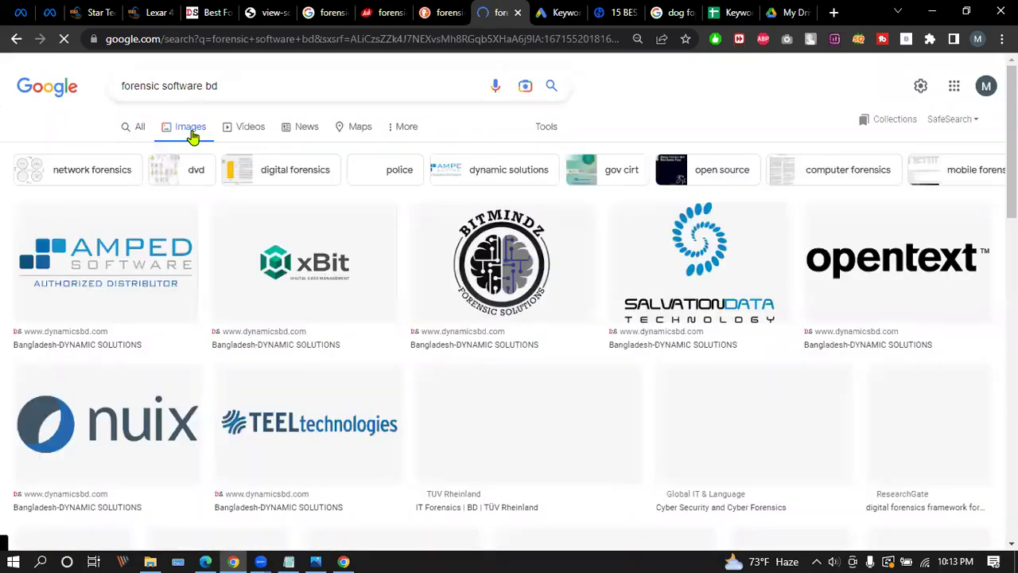
click(255, 126)
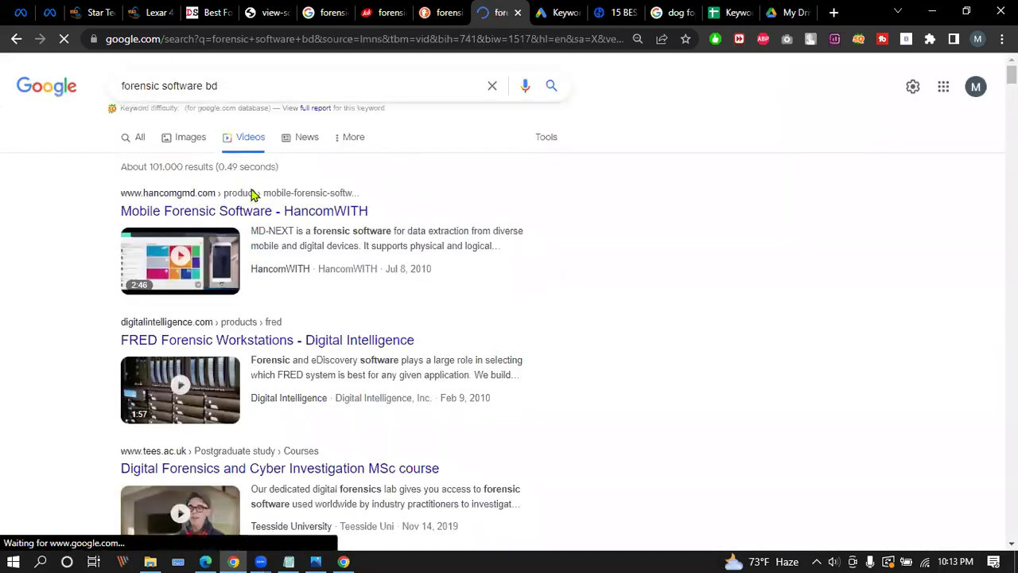
click(125, 142)
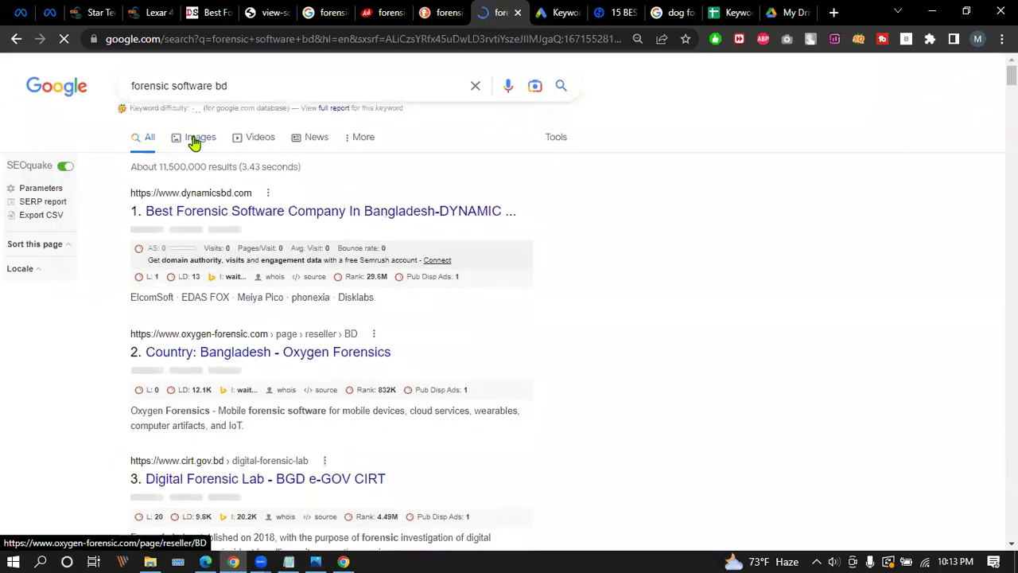
click(195, 142)
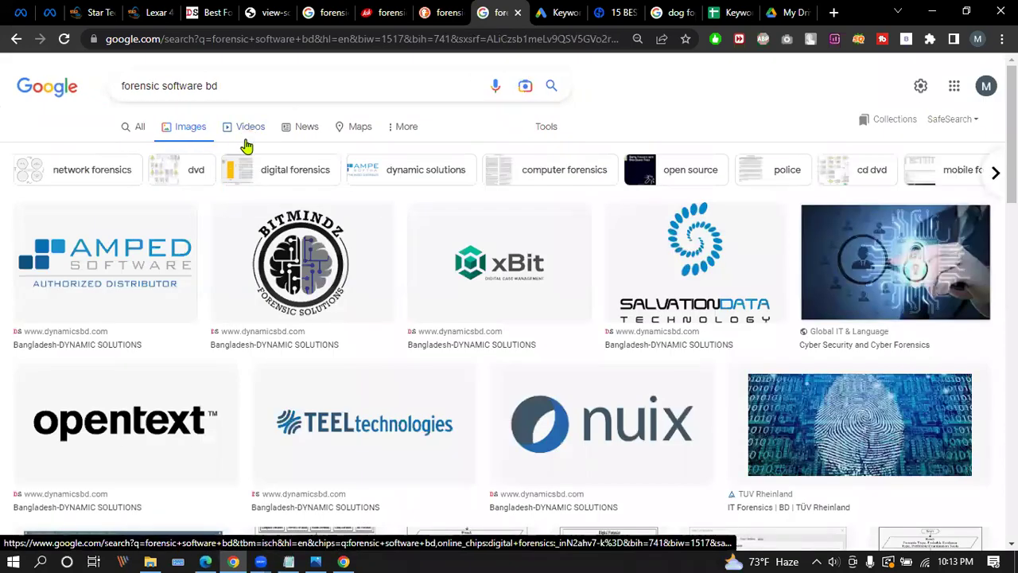
scroll(204, 266, down, 2)
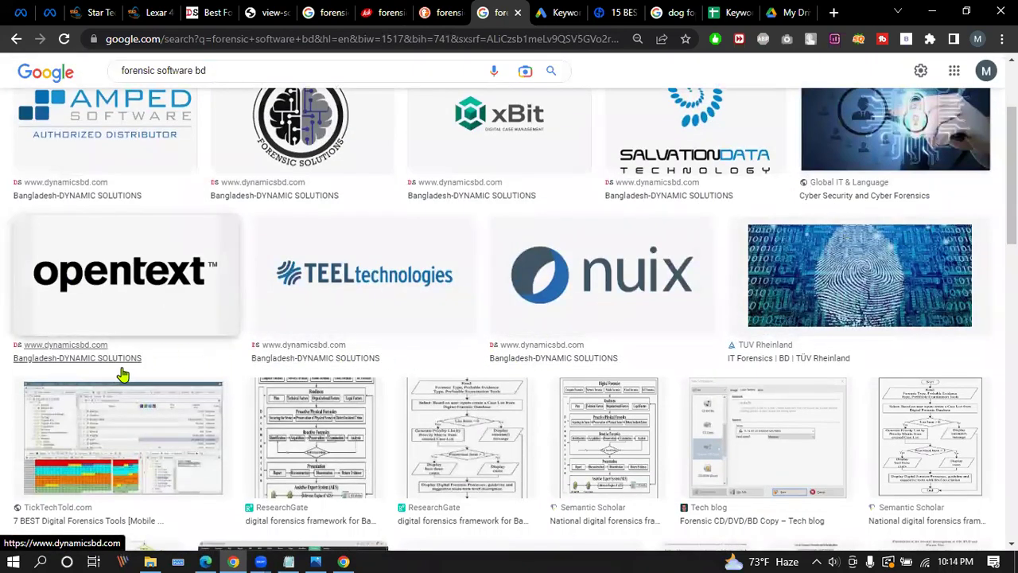
scroll(697, 170, down, 1)
scroll(697, 170, down, 10)
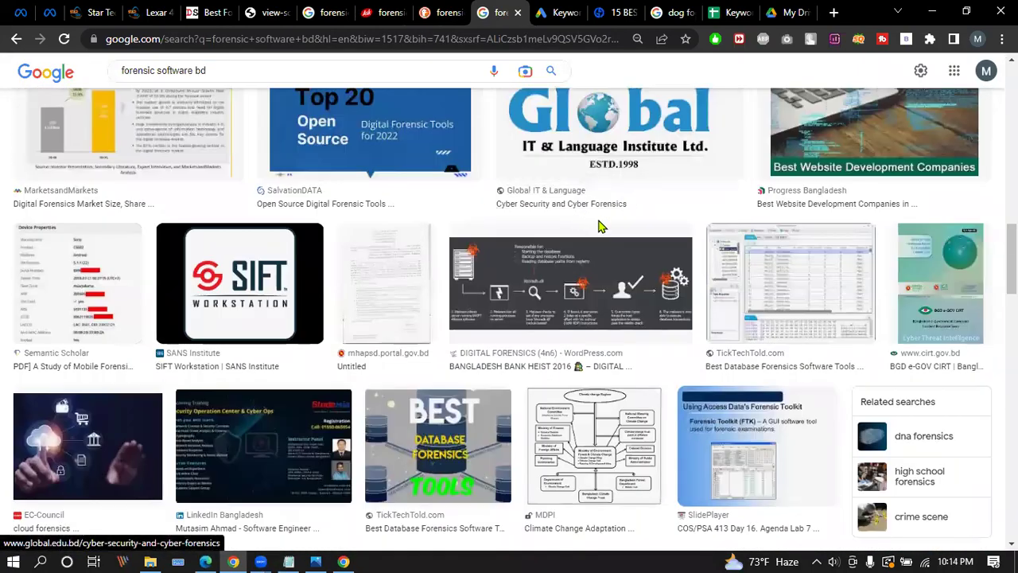
scroll(609, 224, up, 10)
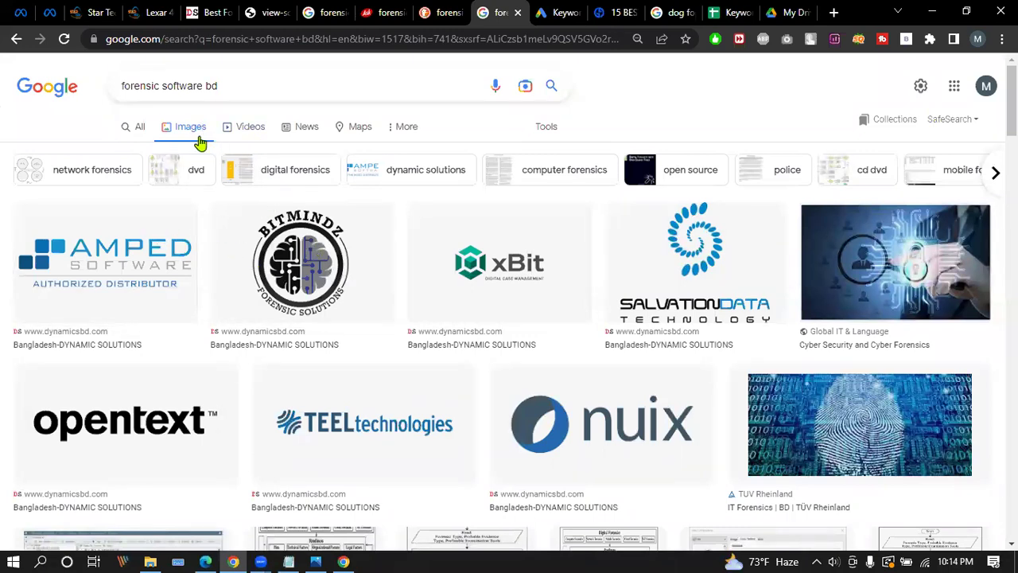
click(240, 129)
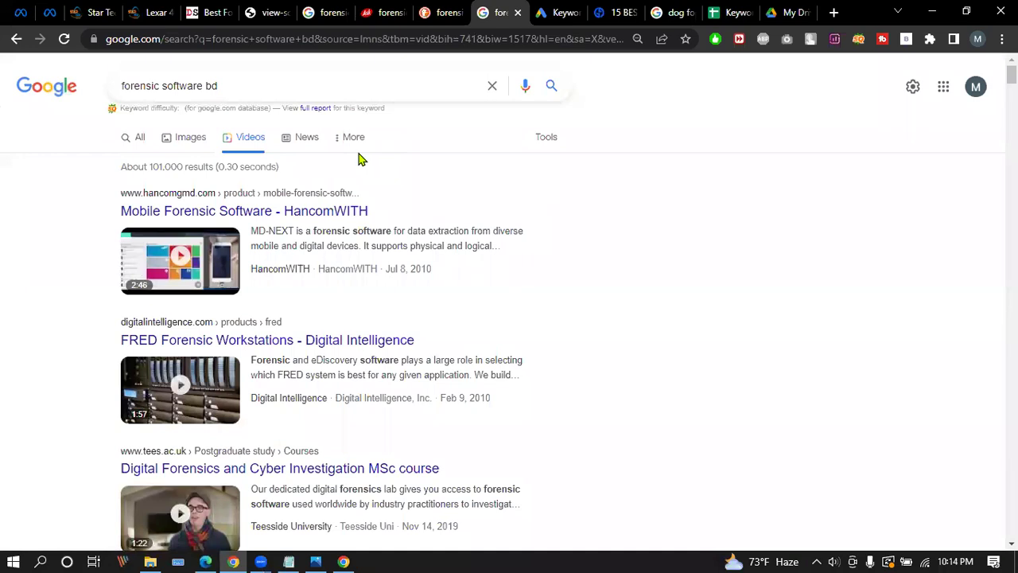
click(186, 140)
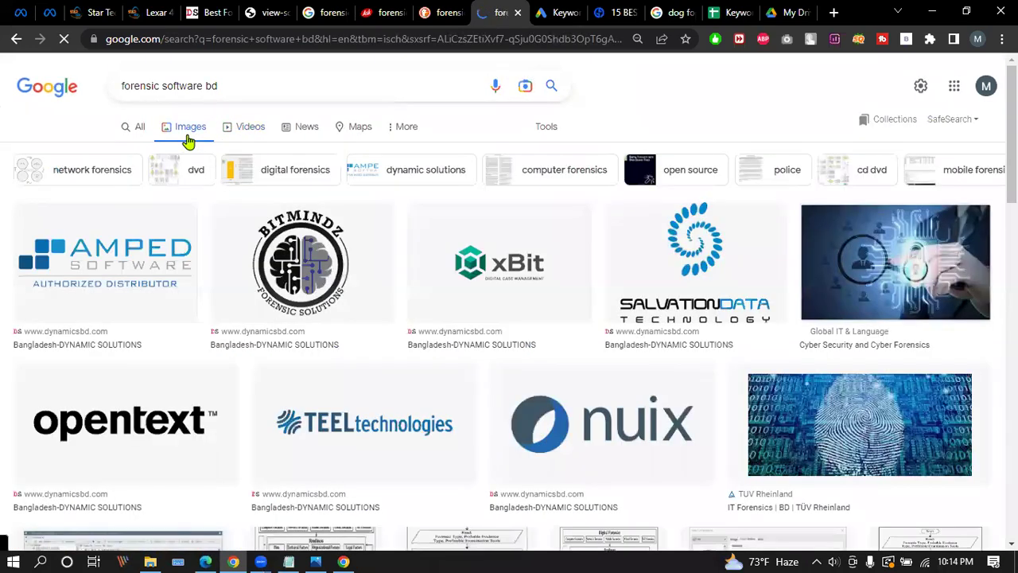
click(136, 131)
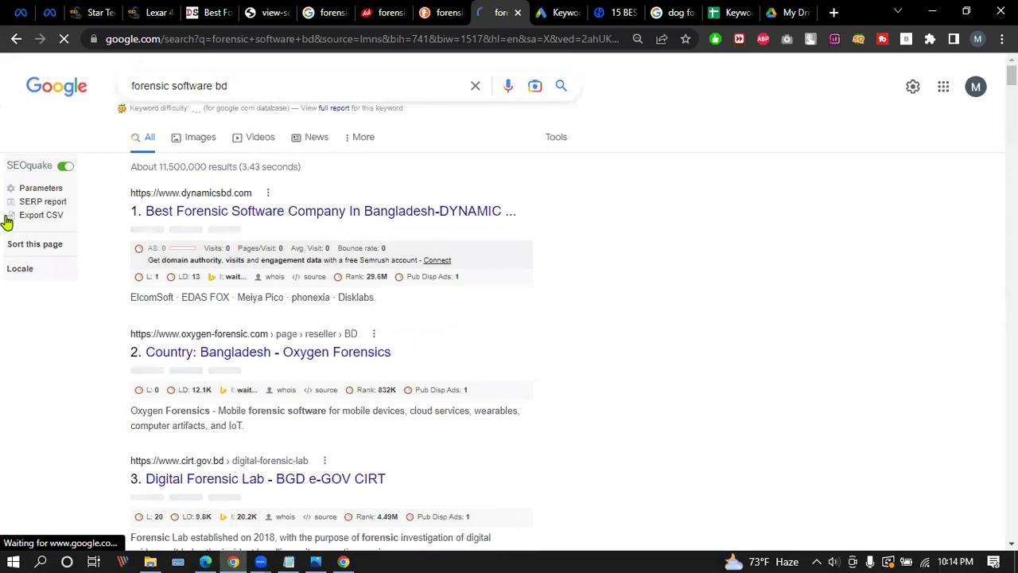
click(132, 139)
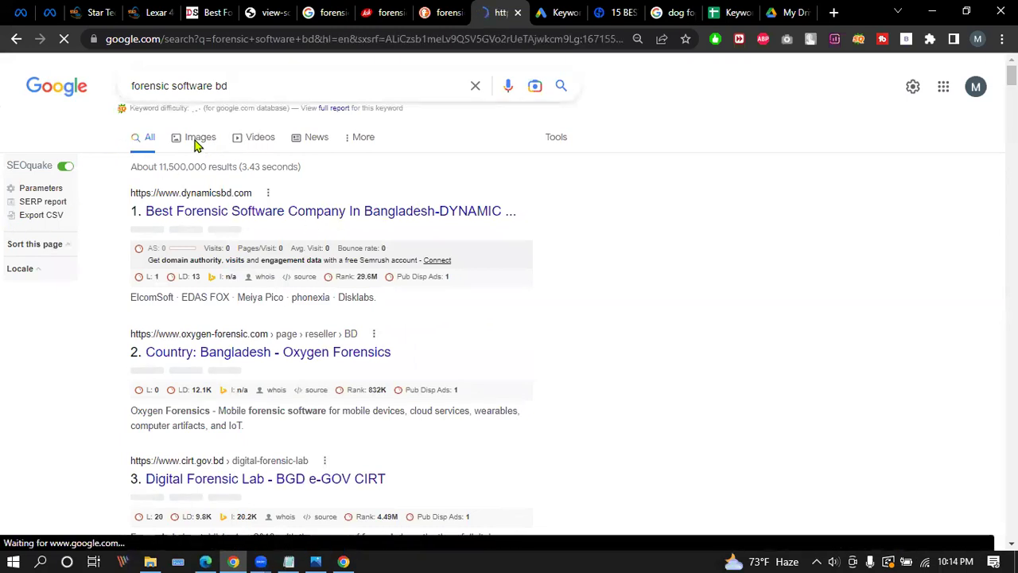
click(195, 143)
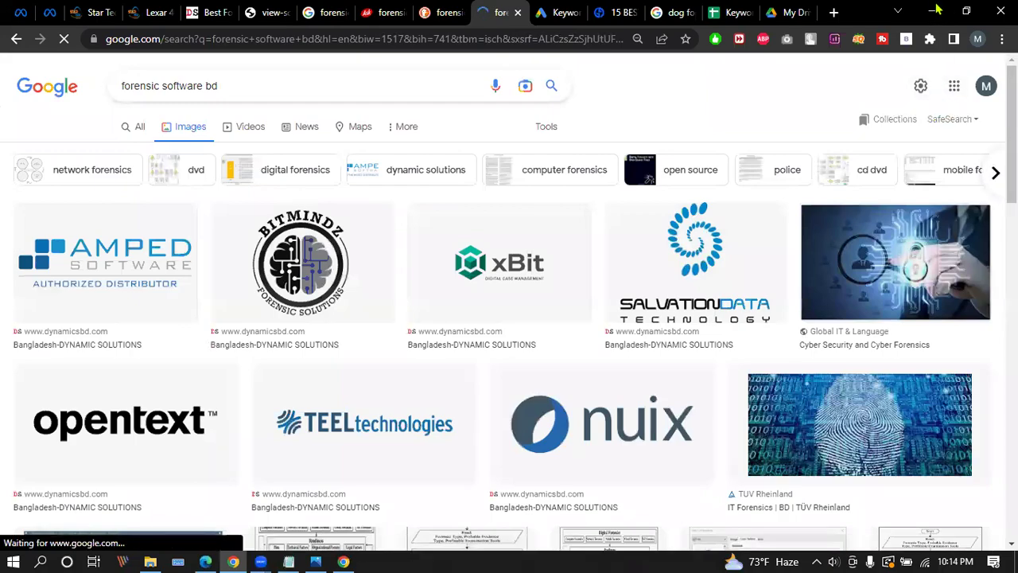
click(935, 10)
click(932, 12)
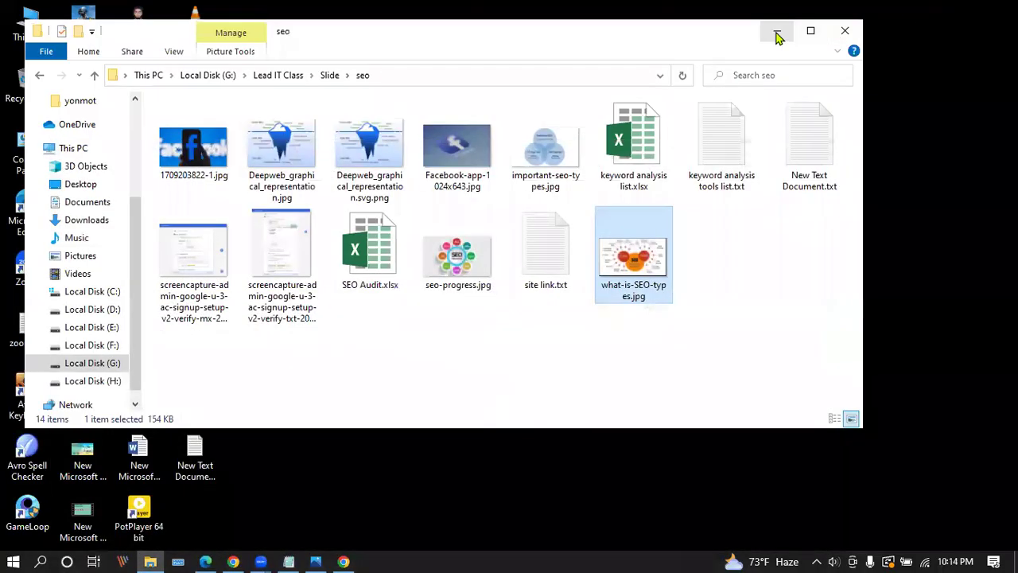
click(777, 31)
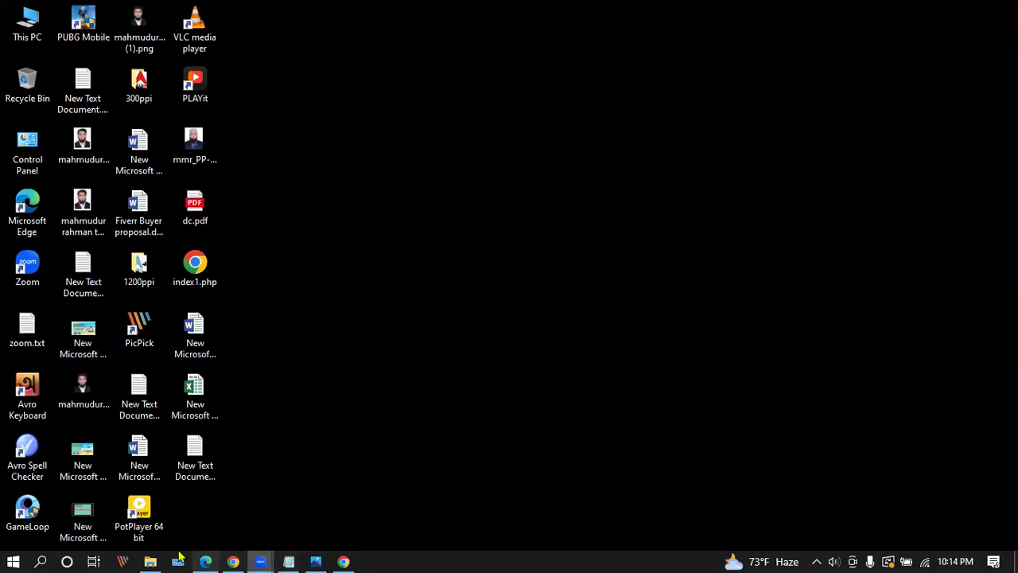
click(151, 561)
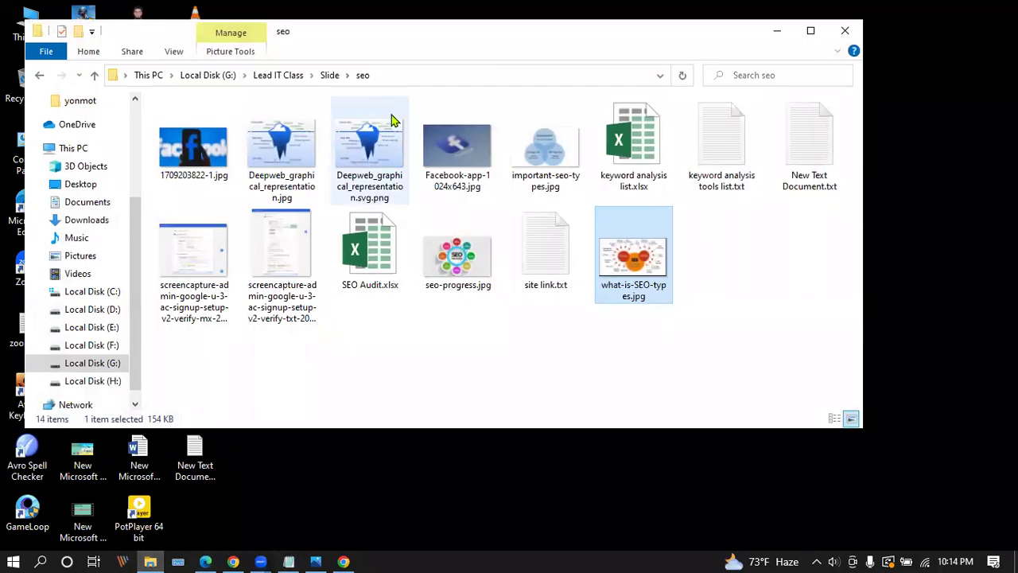
click(213, 152)
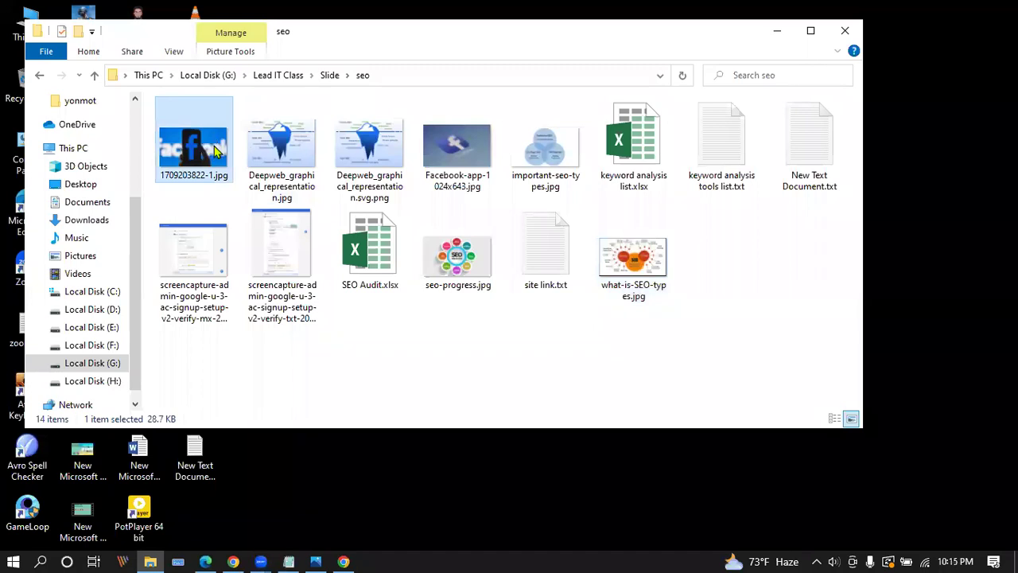
right_click(213, 153)
click(803, 38)
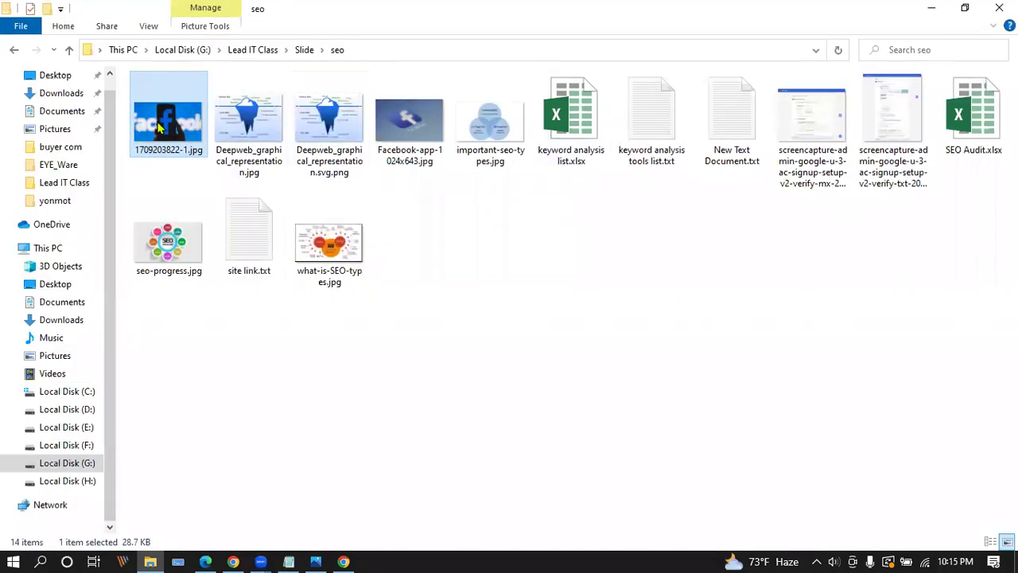
double_click(165, 133)
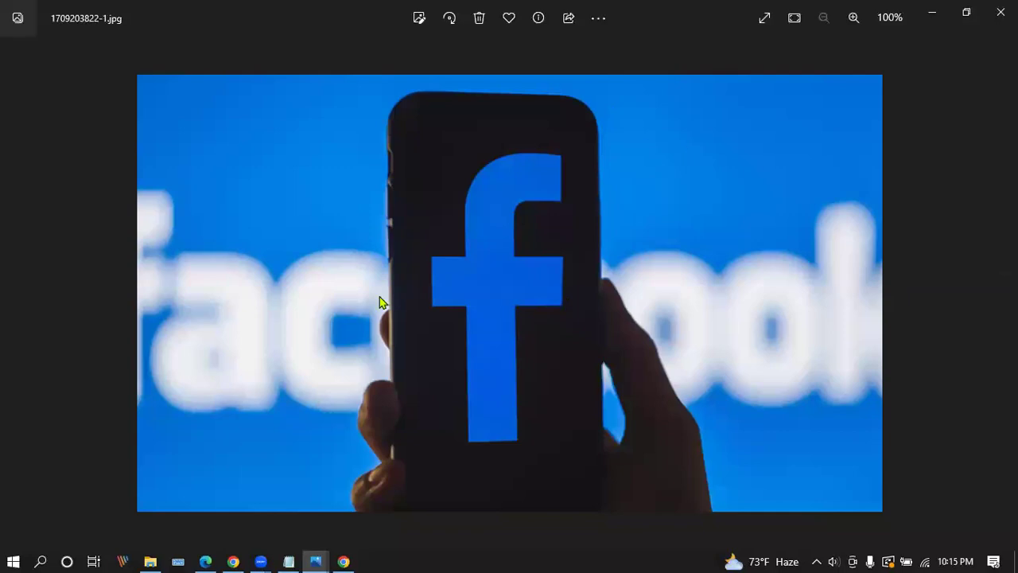
click(1001, 12)
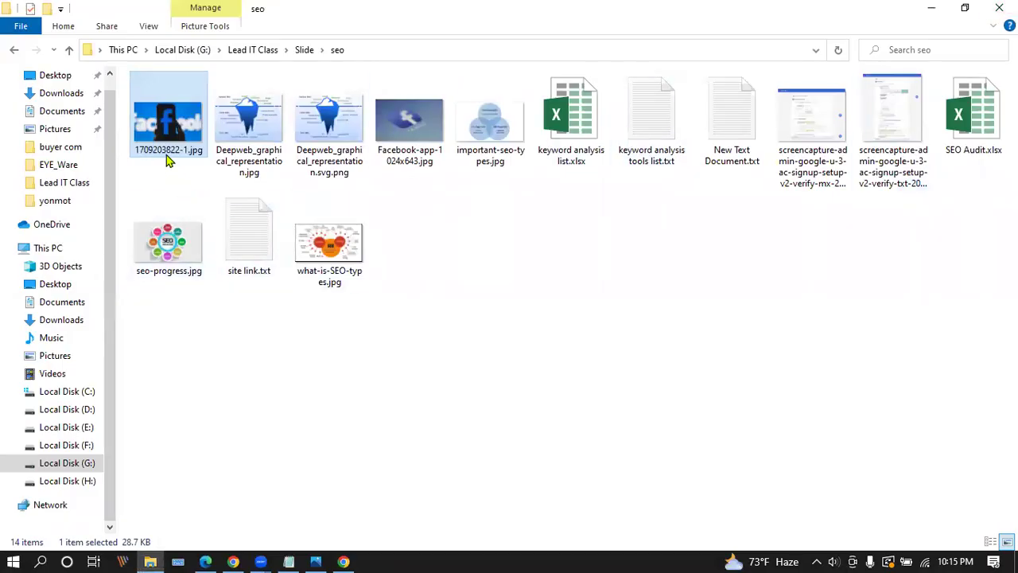
click(169, 151)
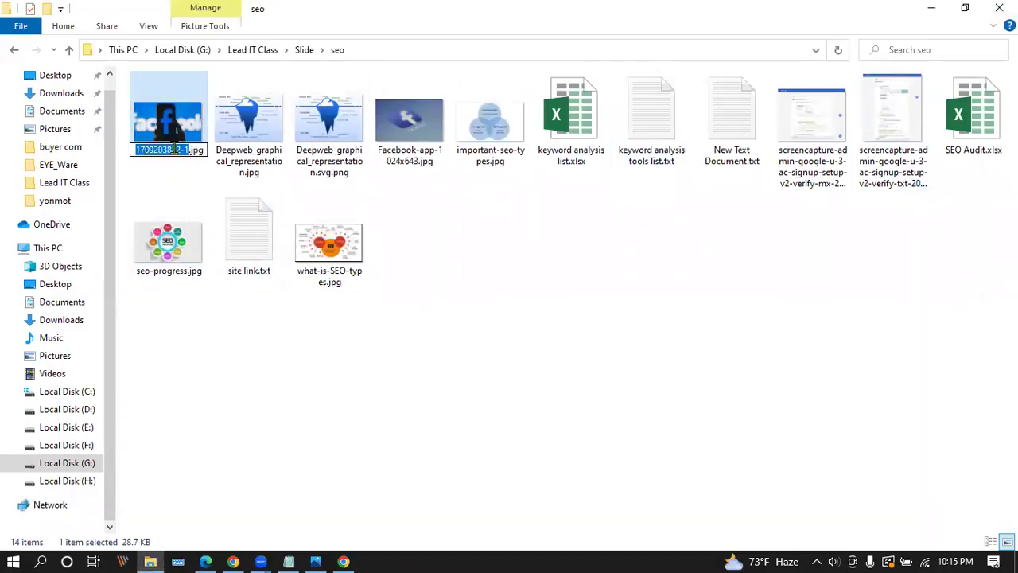
text(facebook_)
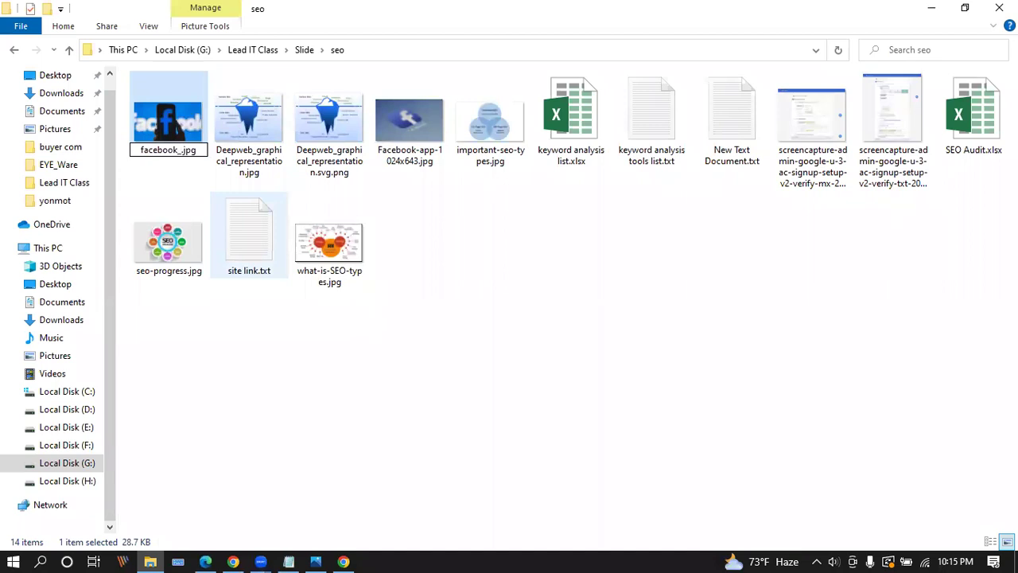
text(m)
text(_blue_color)
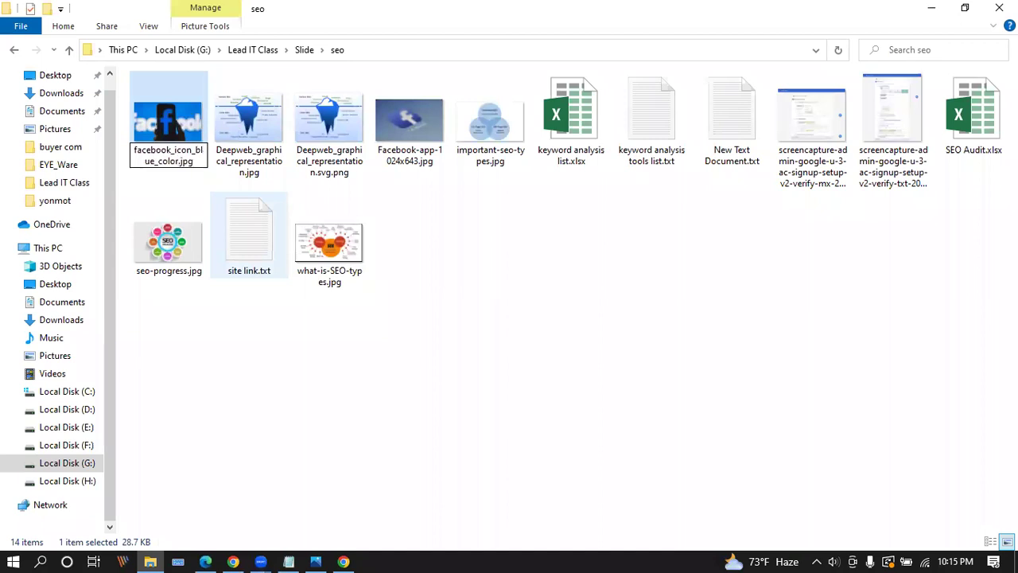
key(Return)
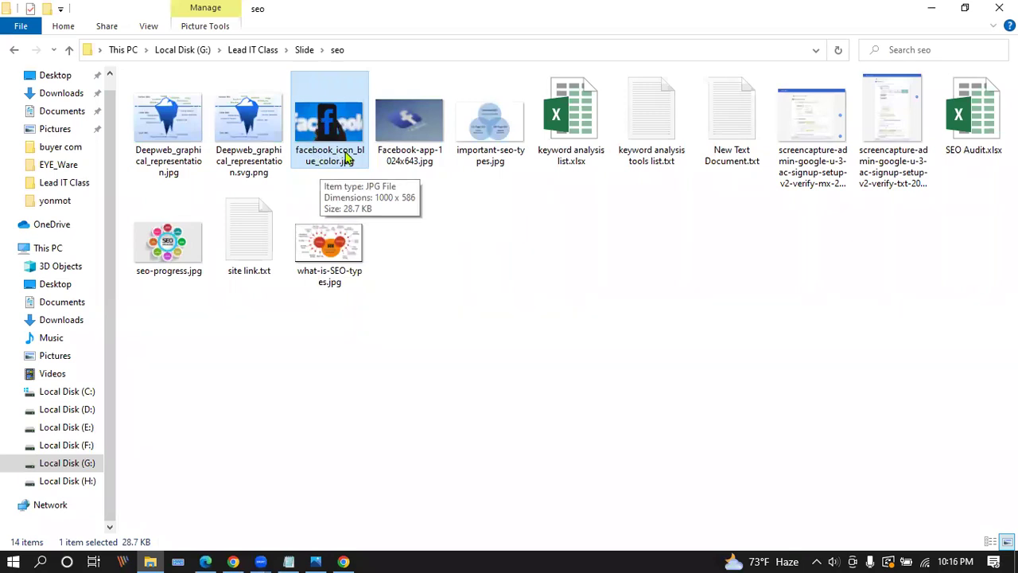
In the image's Properties Details tab, set the Title to facebook_icon.
right_click(325, 134)
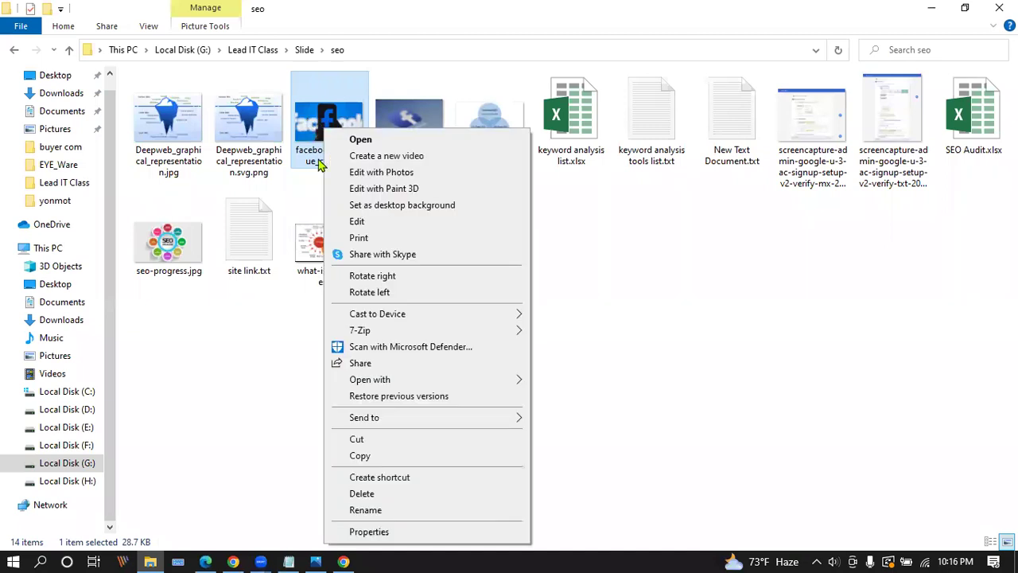
click(370, 532)
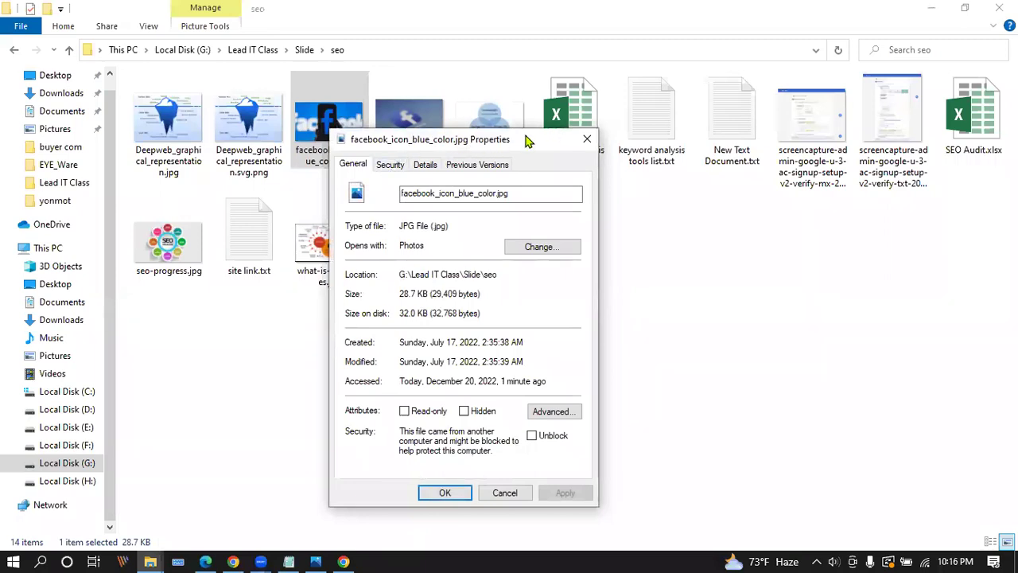
click(428, 165)
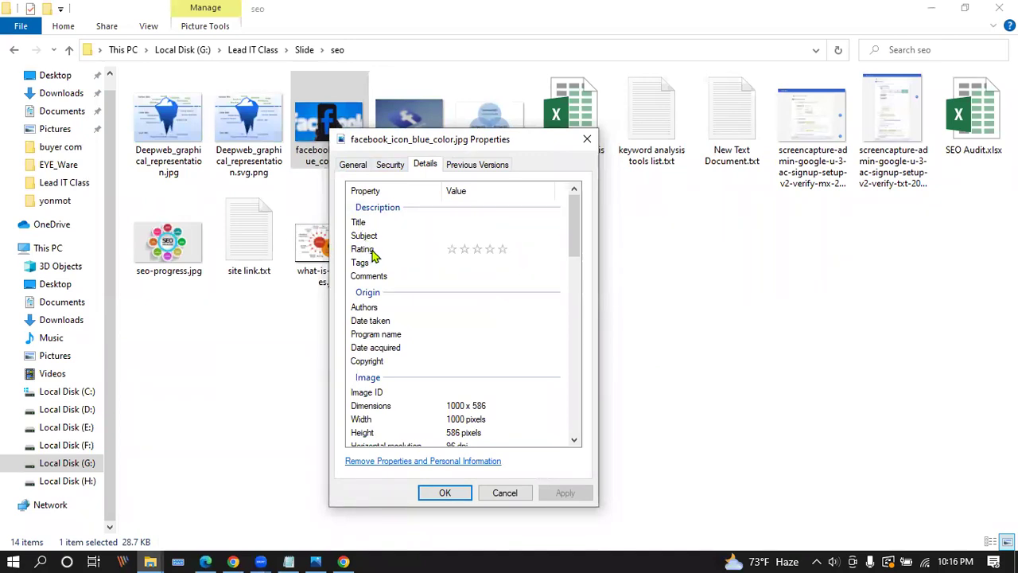
click(479, 220)
text(facebook_icon)
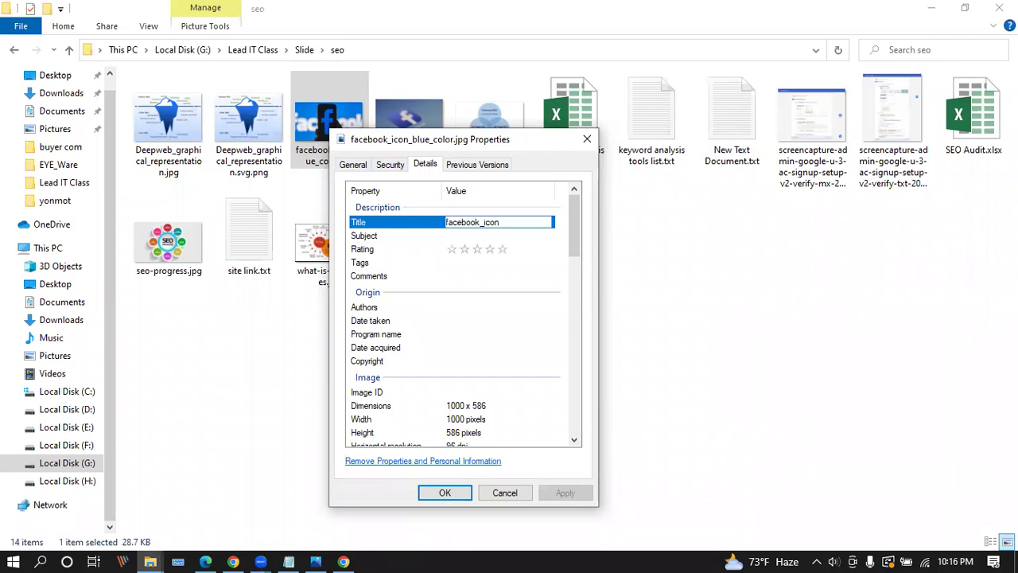
key(Return)
Set the Subject to facebook_blue_icon and give the image a five-star rating.
click(501, 236)
text(f)
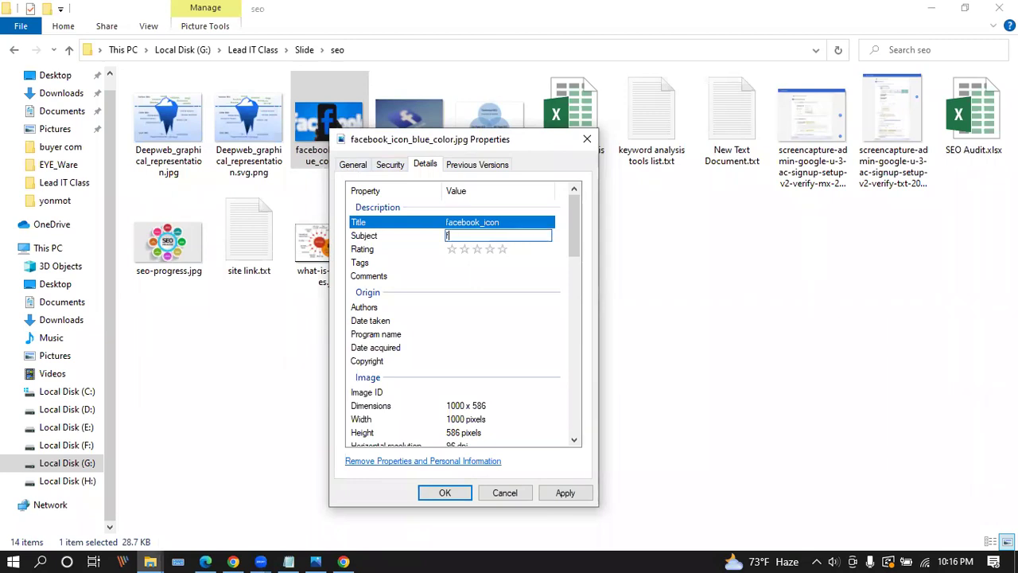
text(acebook)
key(BackSpace)
text(_blue_icon)
click(484, 236)
key(BackSpace)
text(_blue_icon)
click(509, 195)
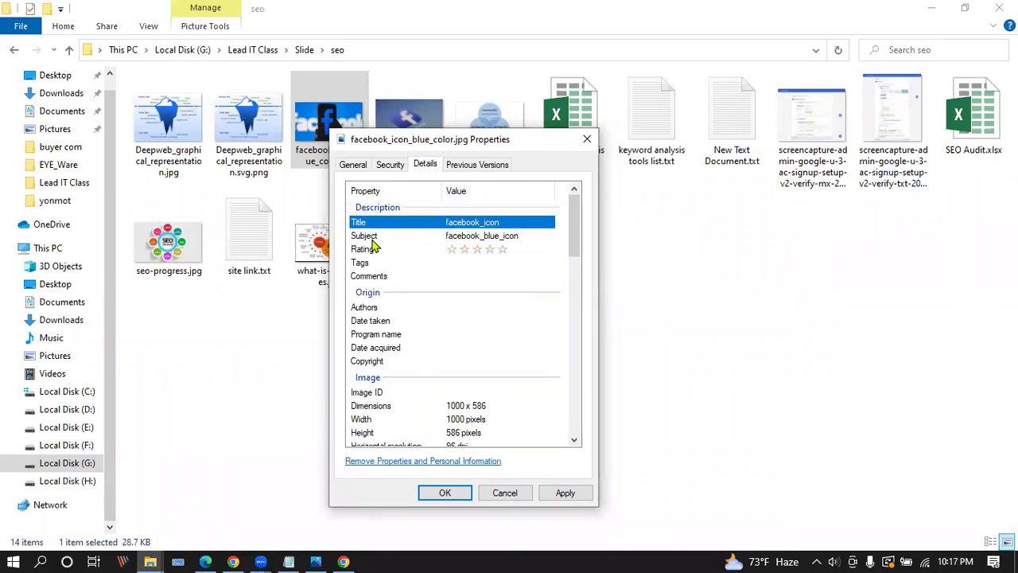
click(504, 250)
Add the tags facebook ads, Facebook marketing, facebook icon, facebook, icon, blue and color.
click(478, 264)
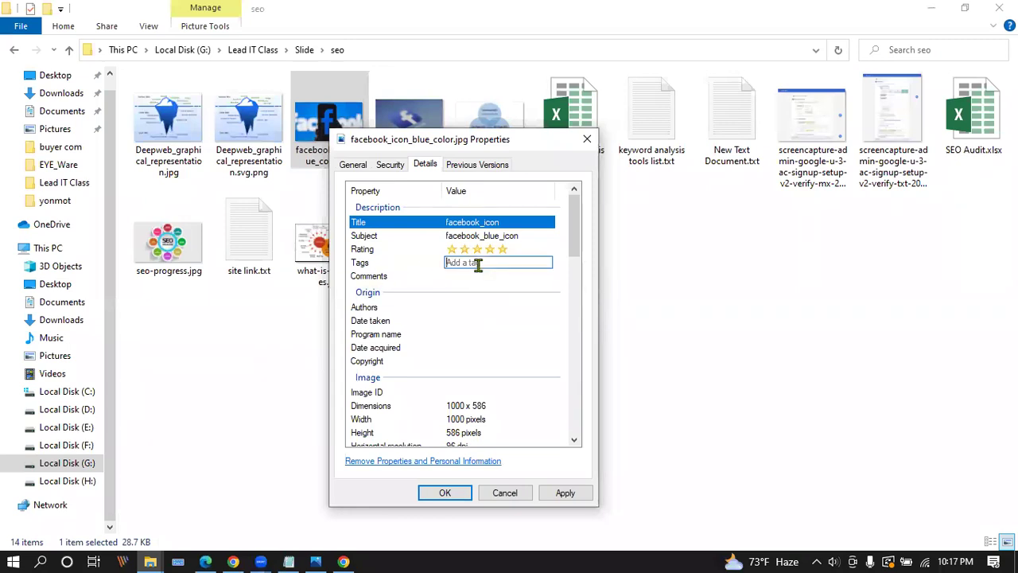
text(face)
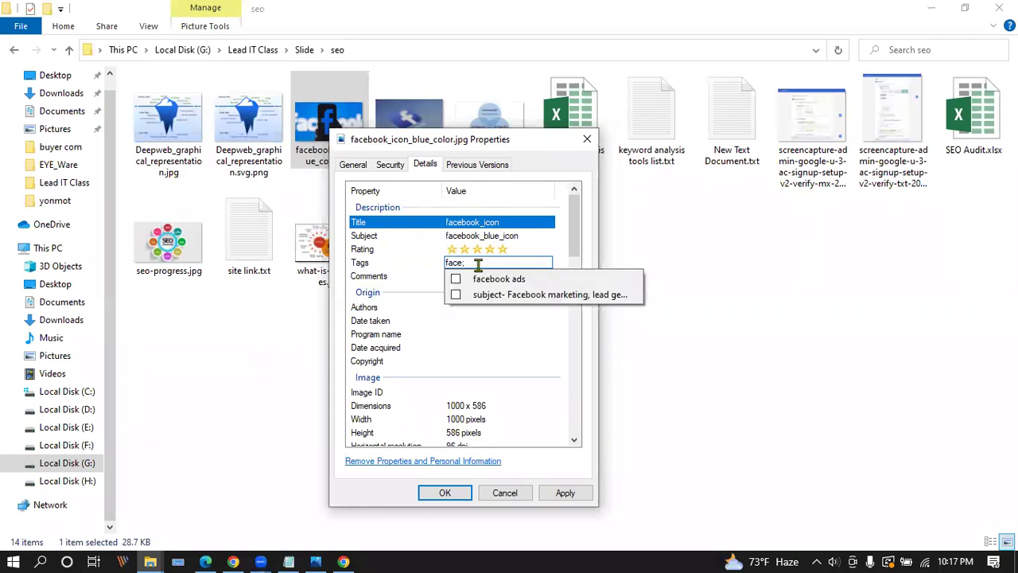
text(book)
click(478, 279)
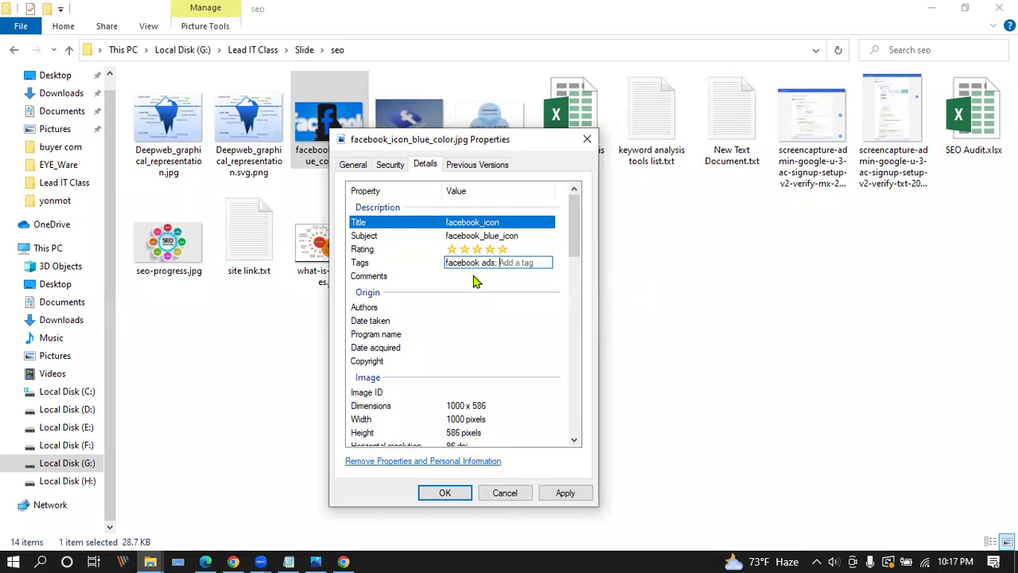
text(face;)
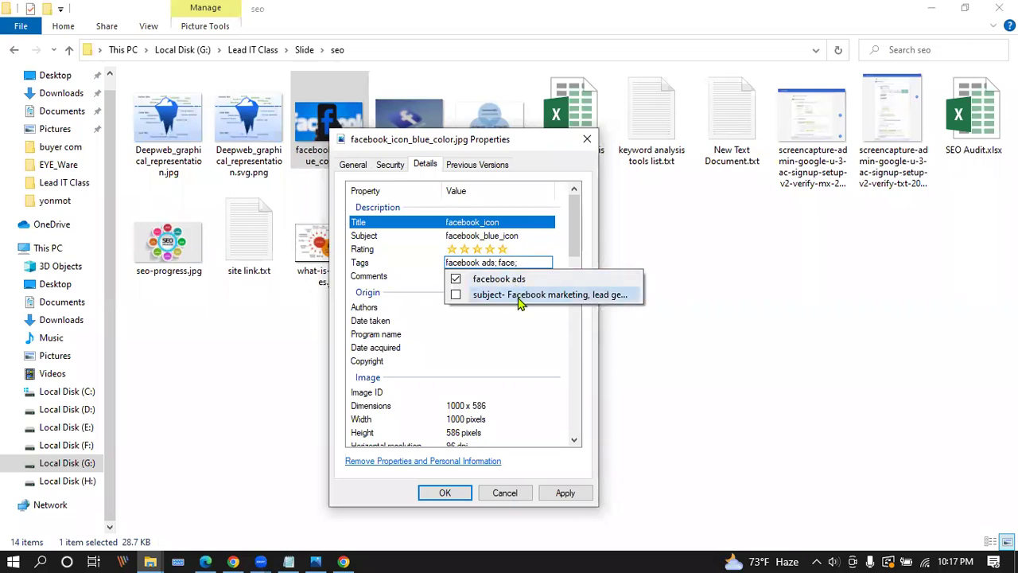
click(523, 295)
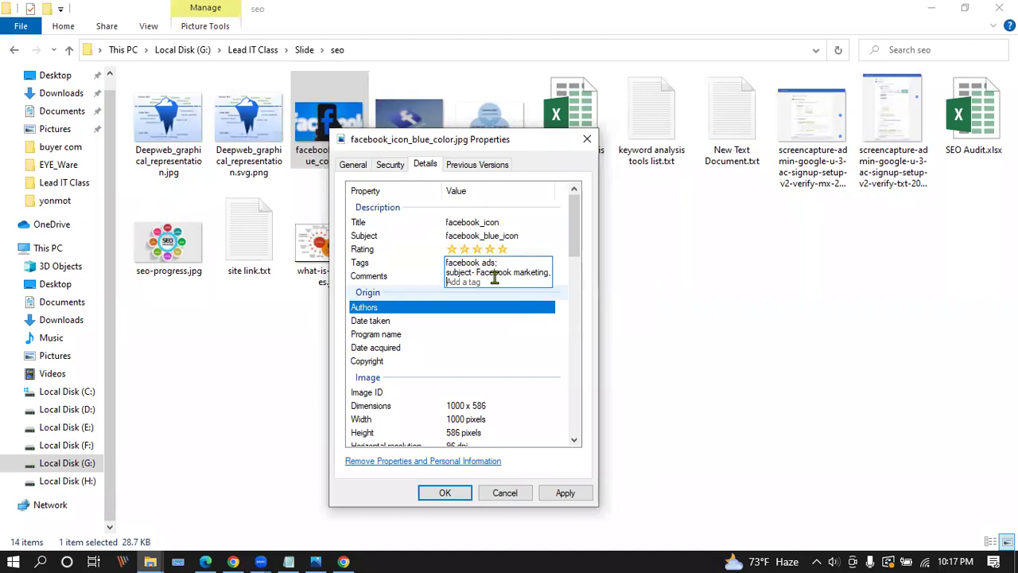
text(facebook)
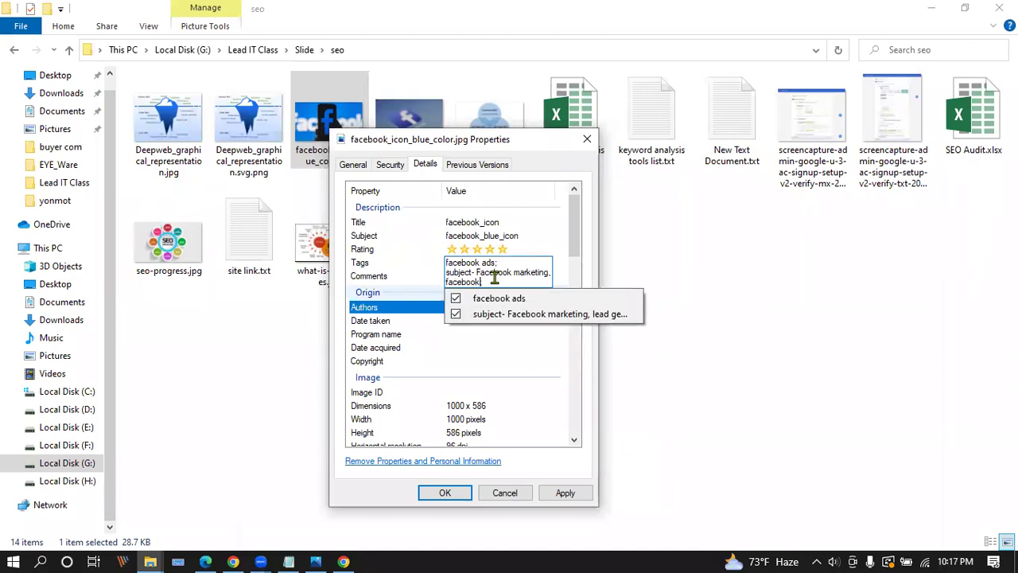
text( icon)
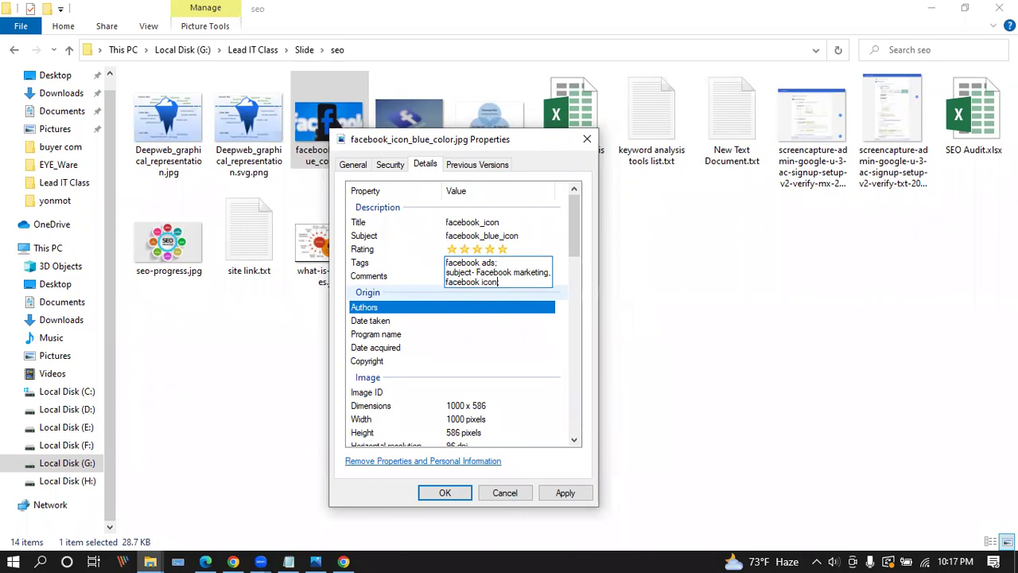
key(Tab)
click(515, 274)
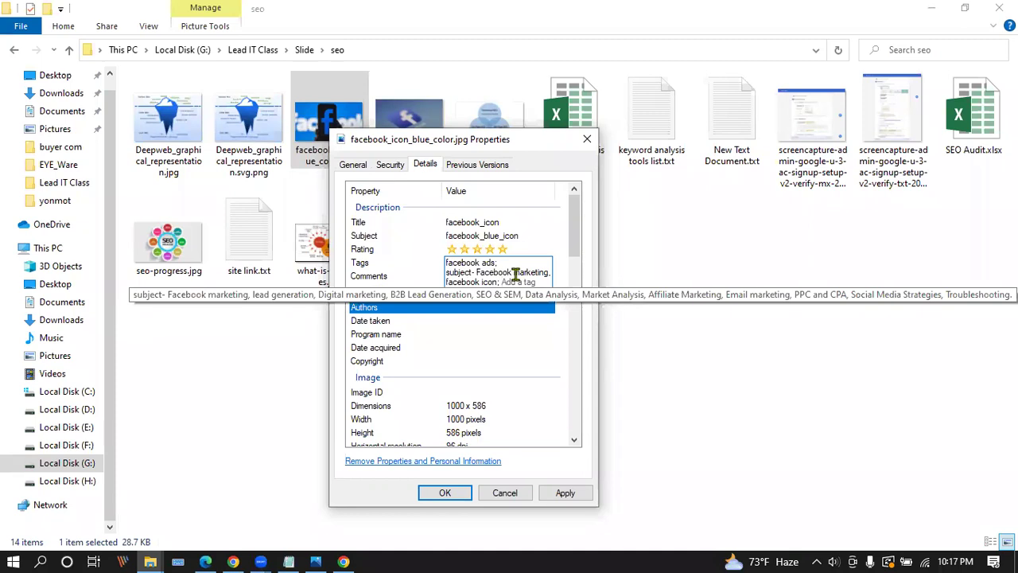
text(face)
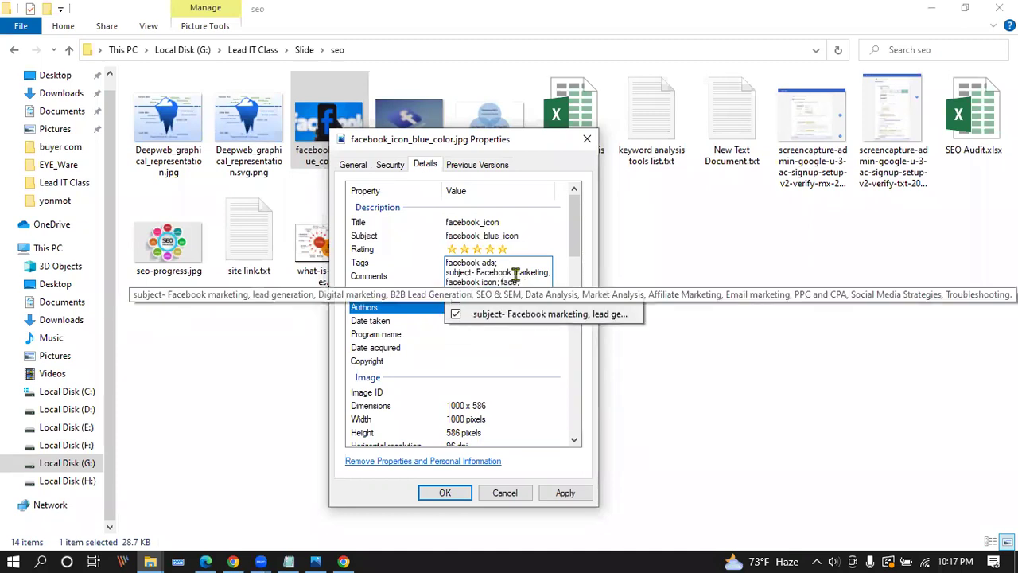
text(book)
text(;)
text(;)
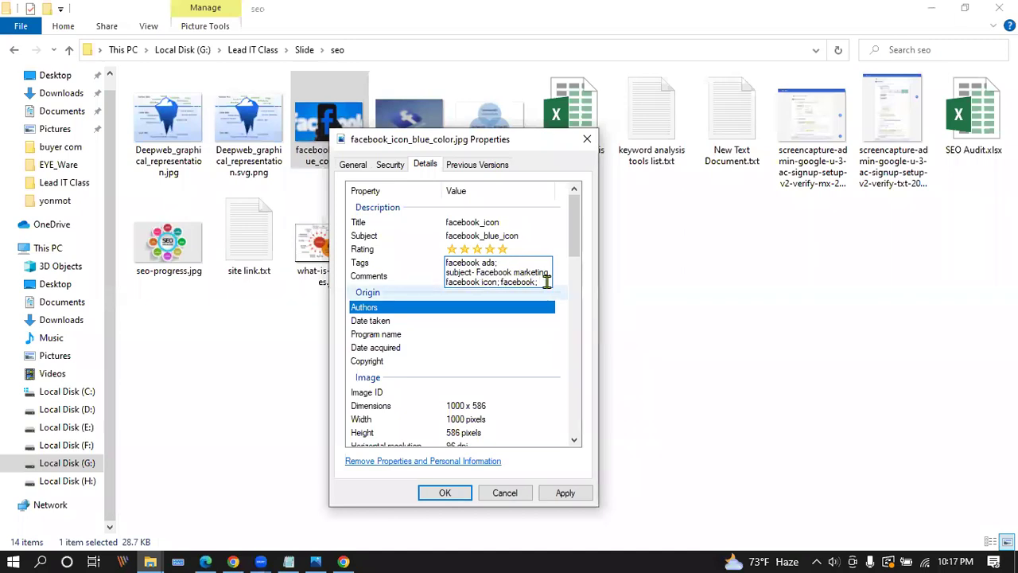
text(icon)
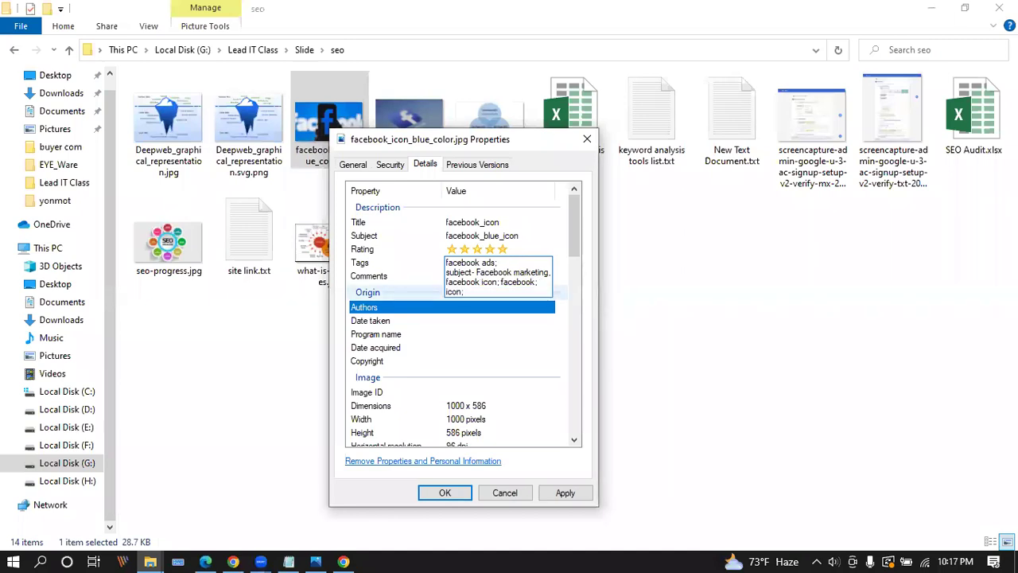
text(; blue; color;)
Finish the tags and enter the comment 'this icon is facebook icon'.
click(547, 277)
click(531, 250)
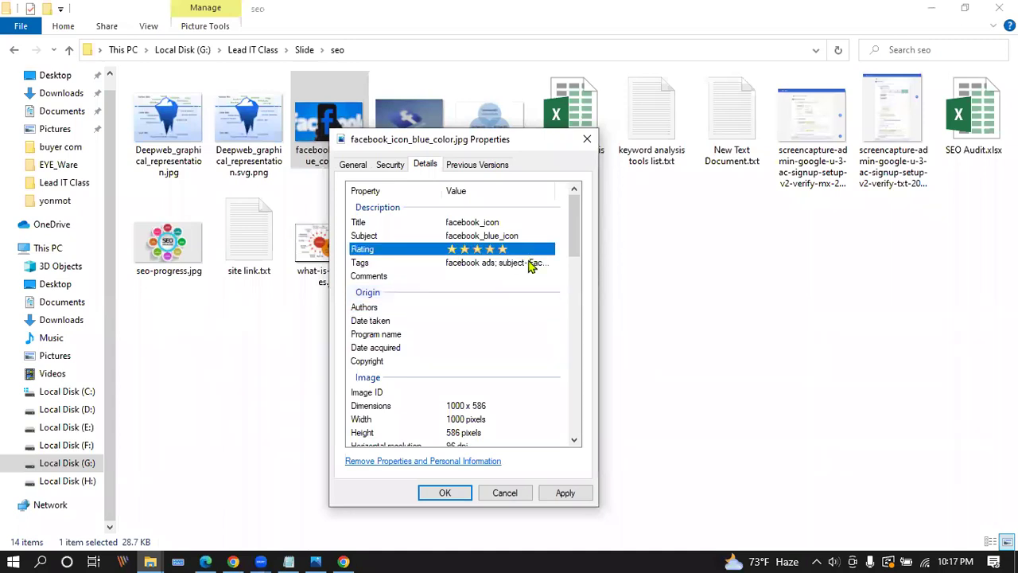
click(521, 262)
click(518, 276)
click(509, 305)
click(484, 272)
click(482, 276)
text(this icon)
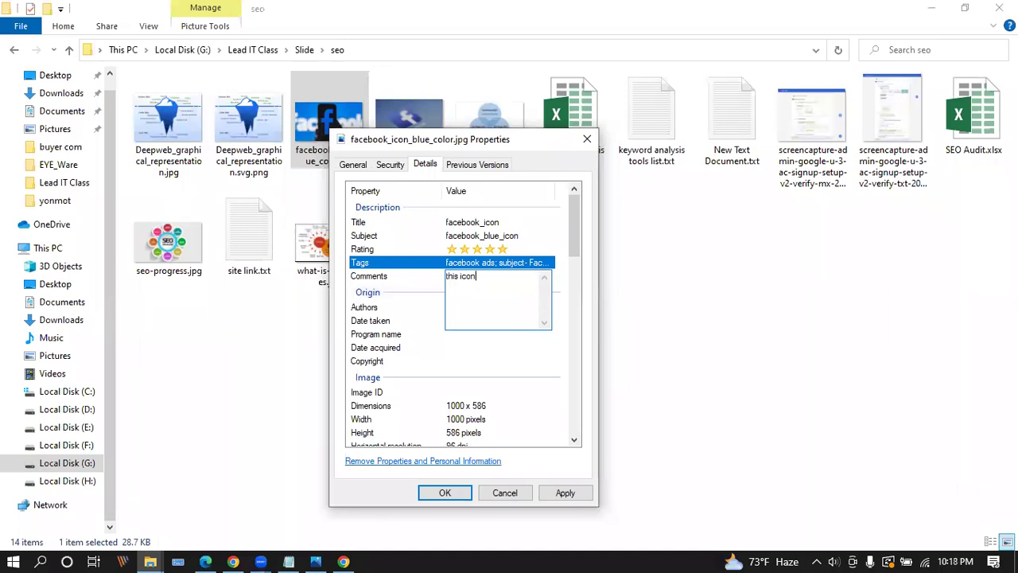
text( is facebook icon)
key(Return)
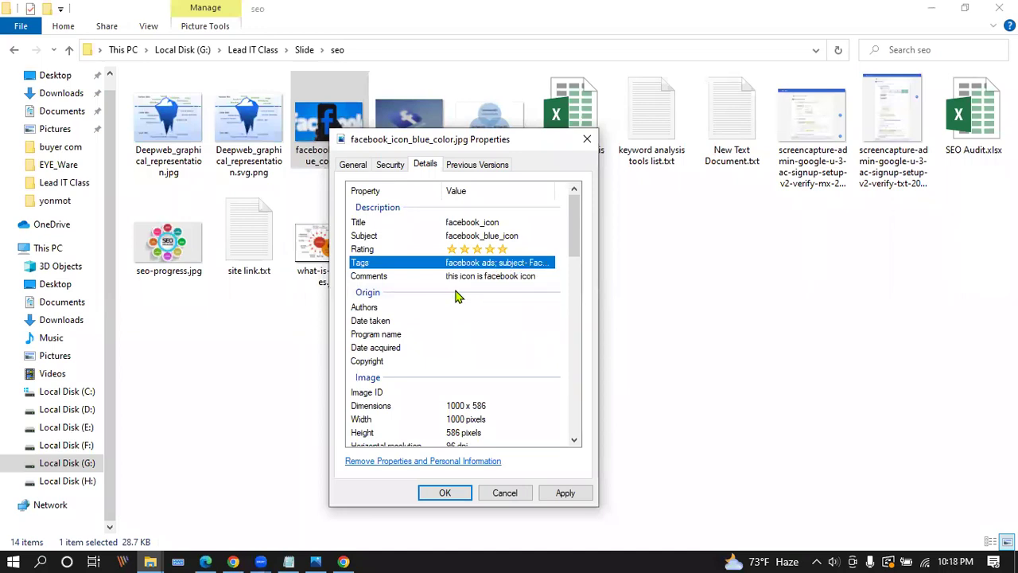
Enter the author's name in Authors, then Apply and OK to save the metadata.
click(494, 308)
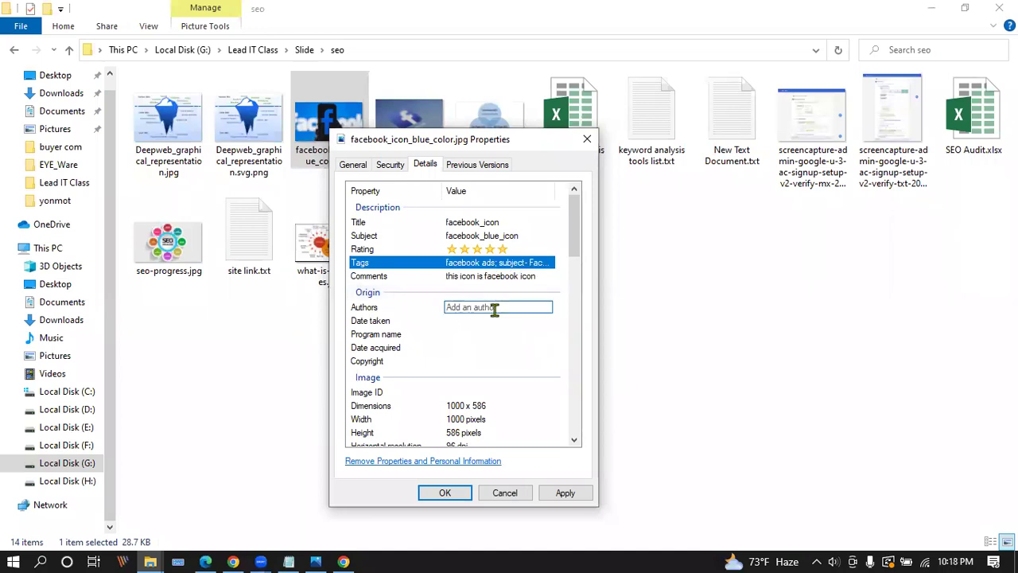
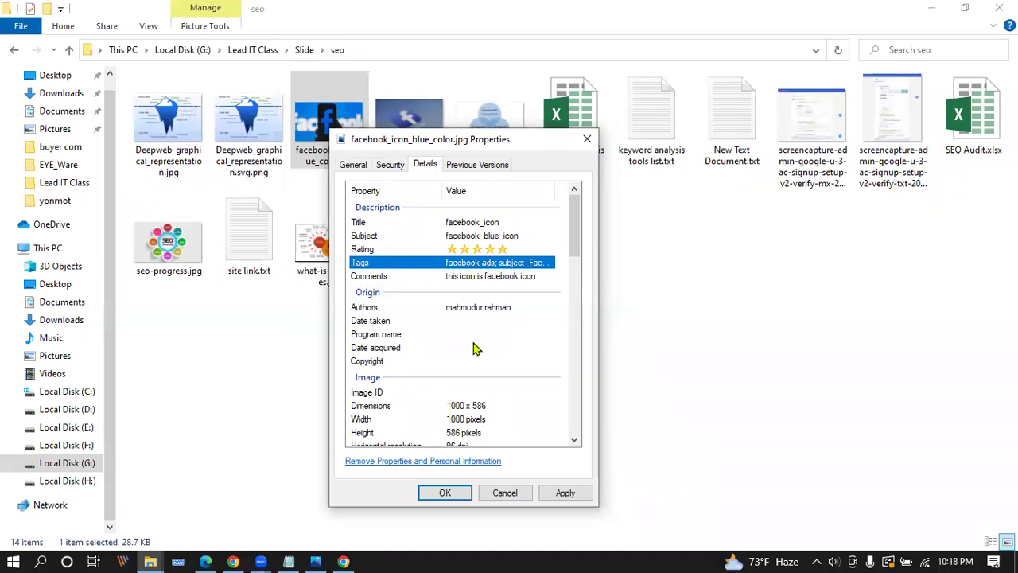
click(430, 347)
click(567, 493)
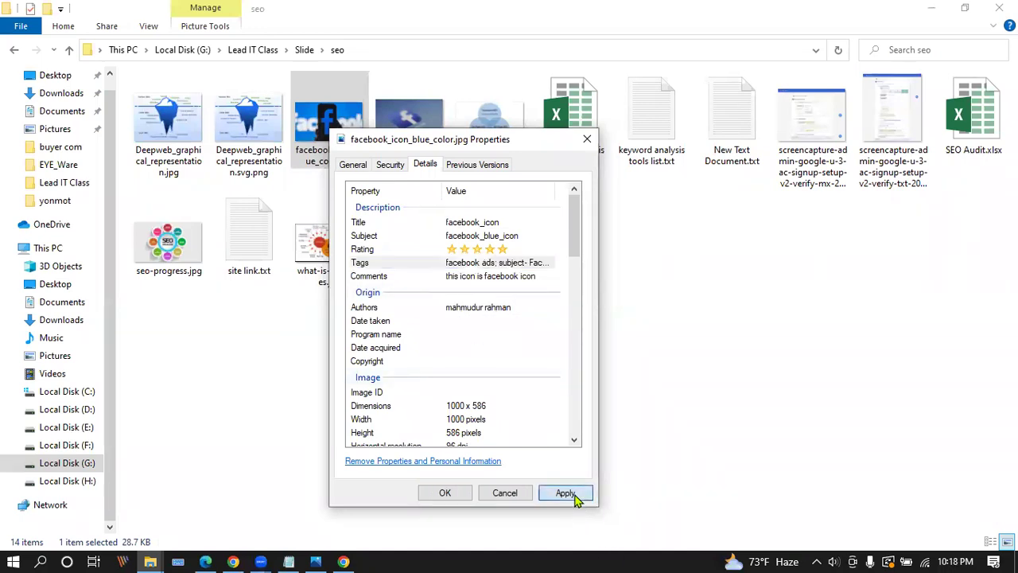
click(445, 493)
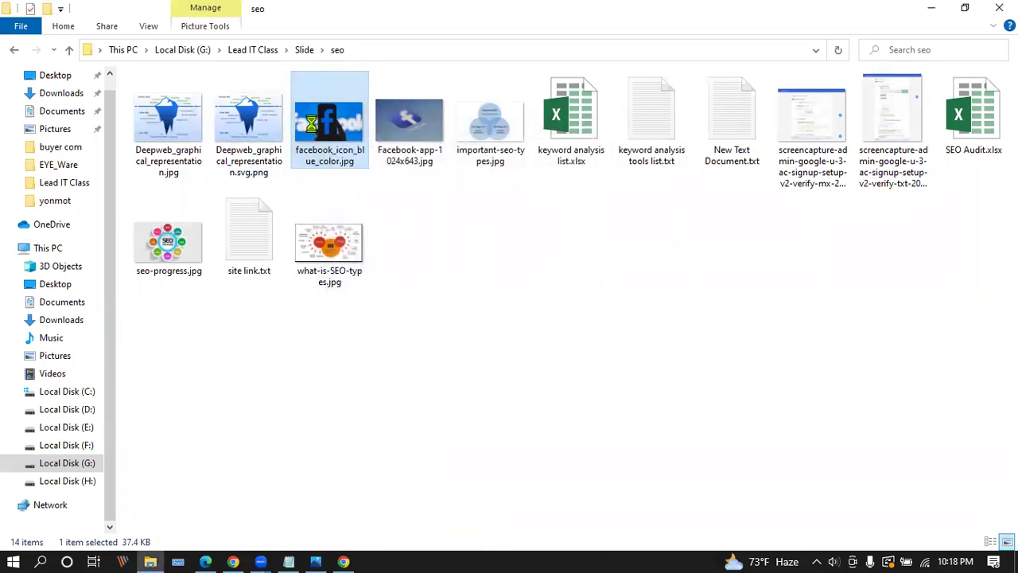
Reopen facebook_icon_blue_color.jpg's Properties Details tab to review the saved title, subject, rating, tags and comment.
right_click(312, 120)
click(358, 526)
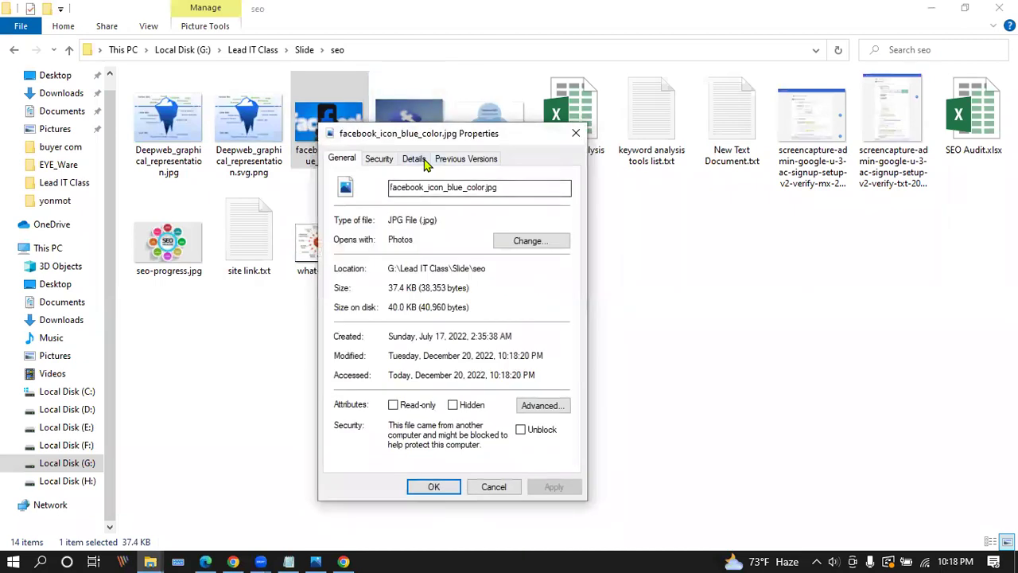
click(413, 159)
drag(513, 134, 707, 80)
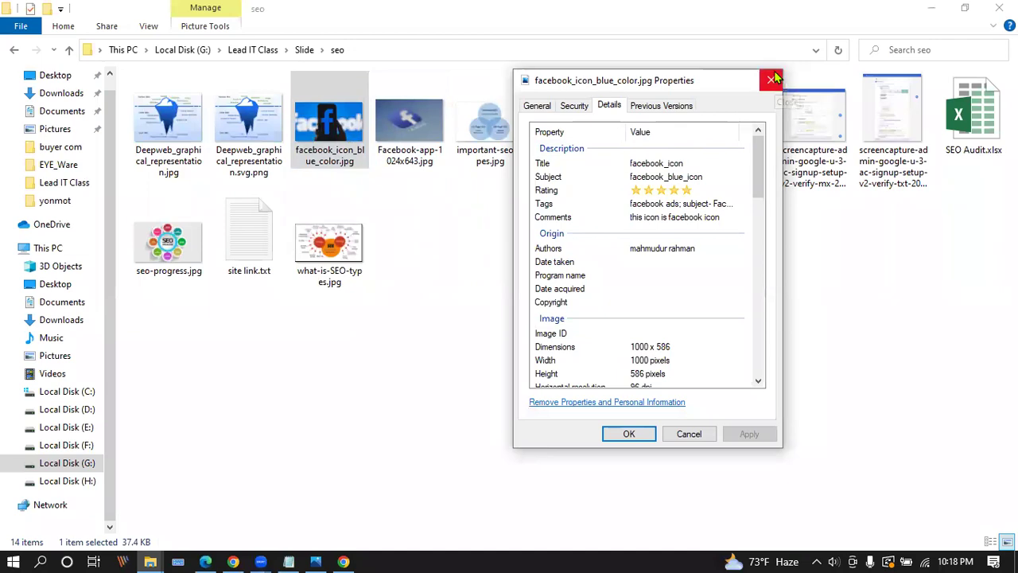
key(alt+Tab)
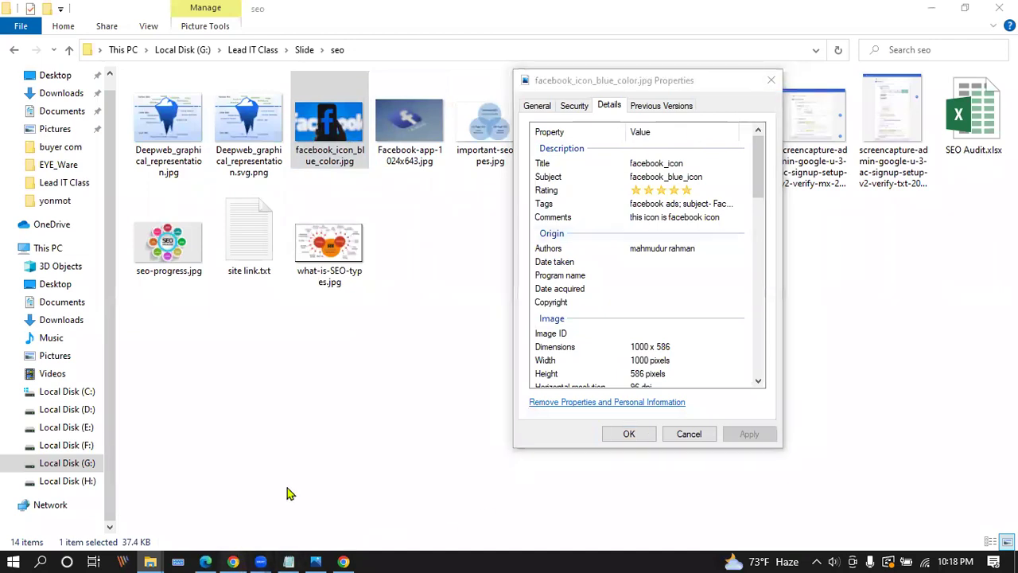
Search 'google play store' in a new tab and open the Android Apps on Google Play result.
click(834, 12)
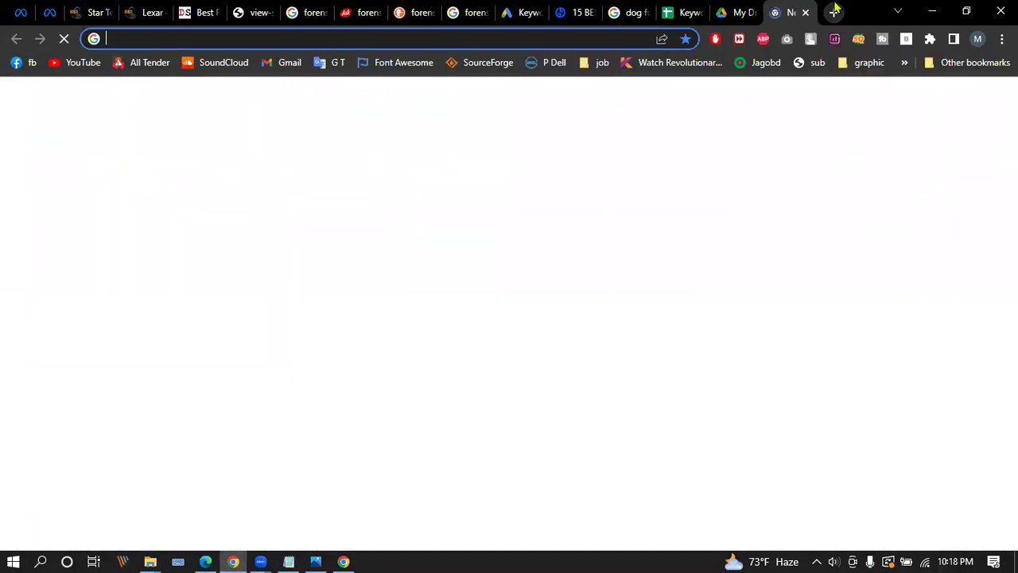
text(google)
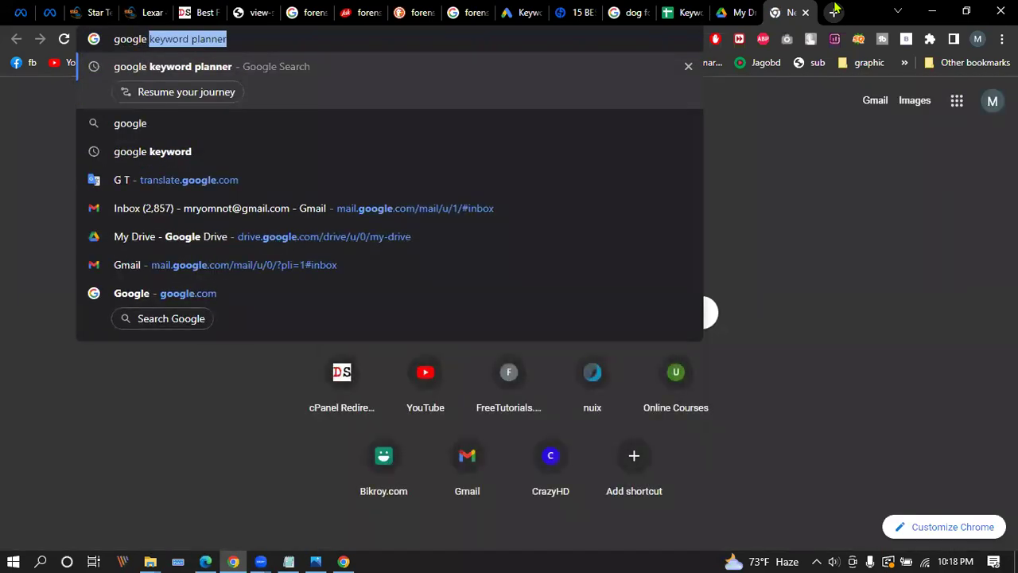
text( play)
key(Down)
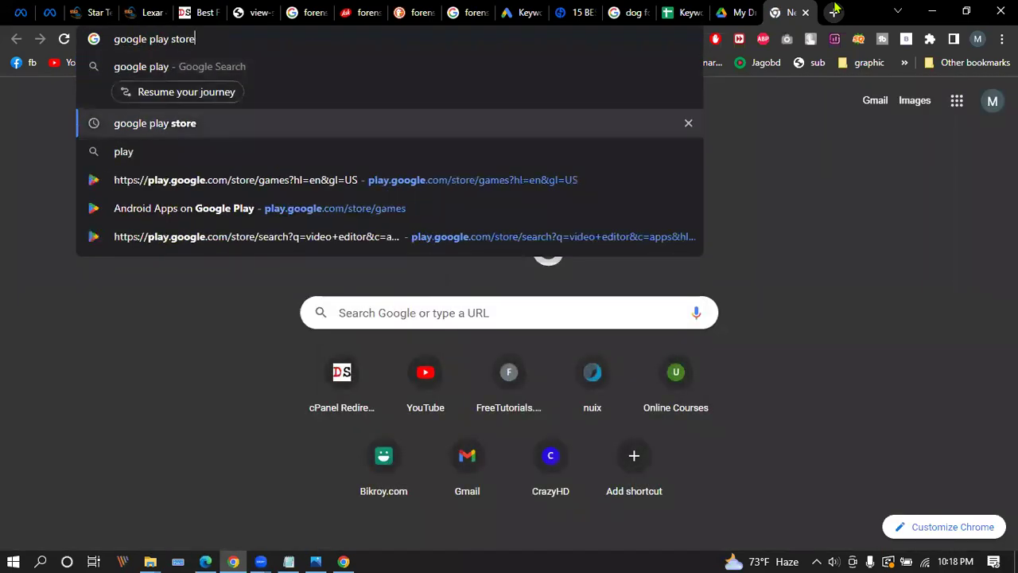
key(Return)
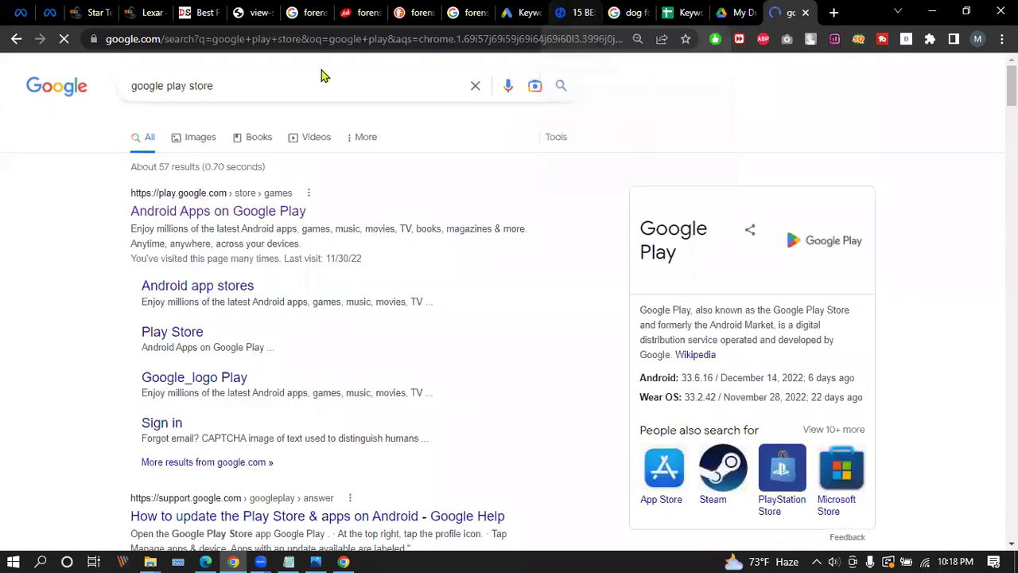
click(204, 208)
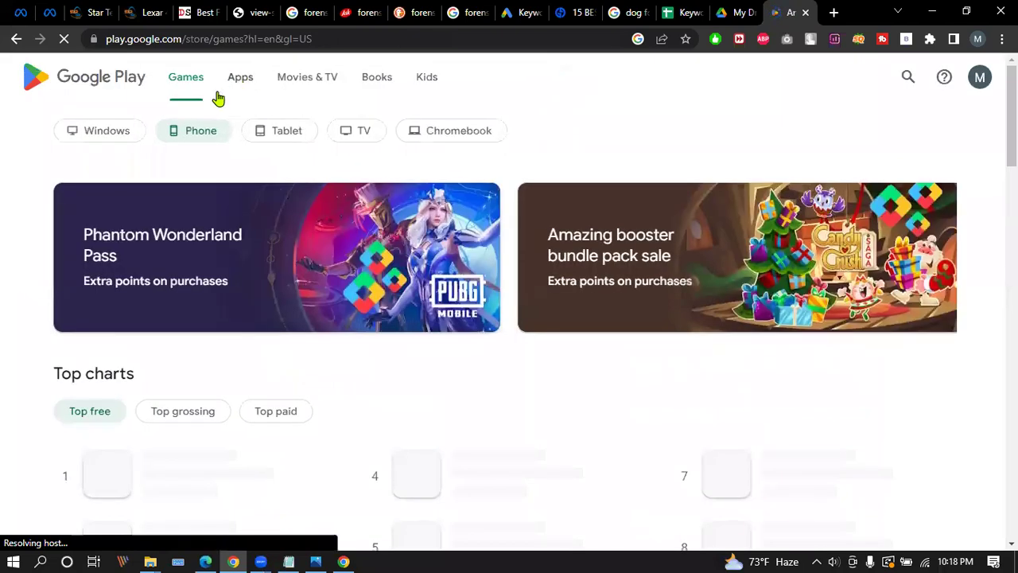
Search Google Play for 'seo image optimizer' and browse the app results.
click(908, 79)
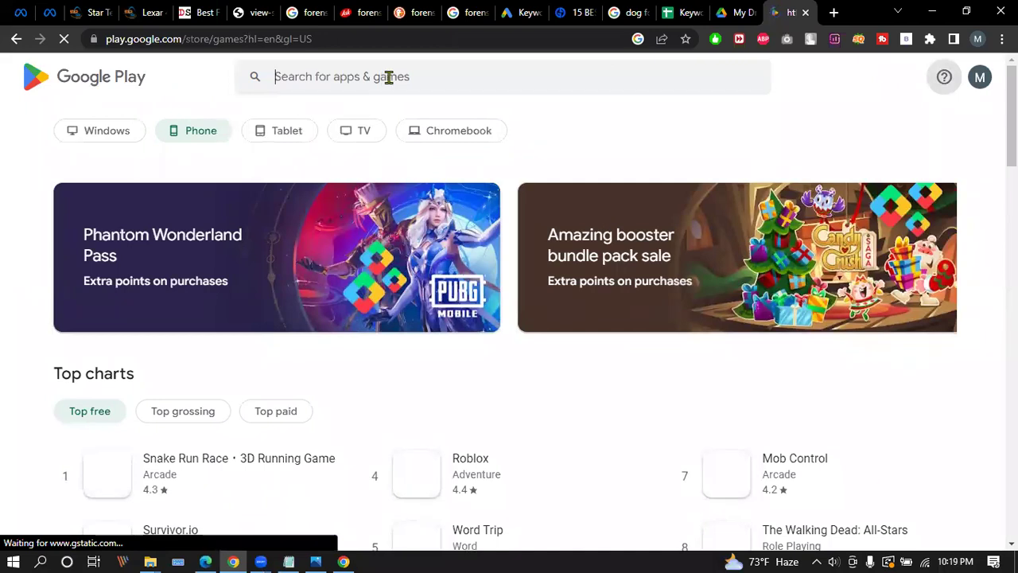
click(389, 76)
text(image)
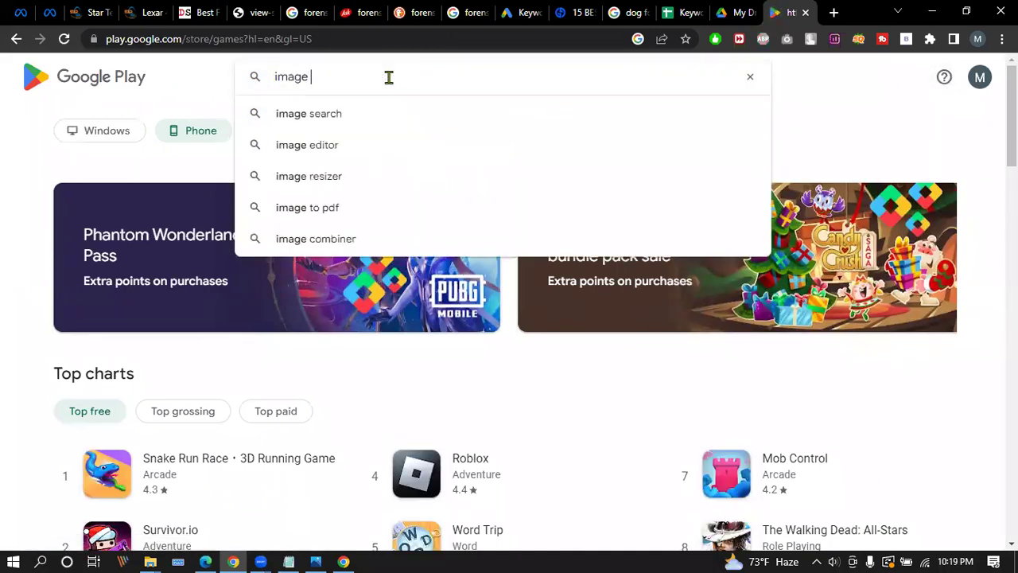
text( seo)
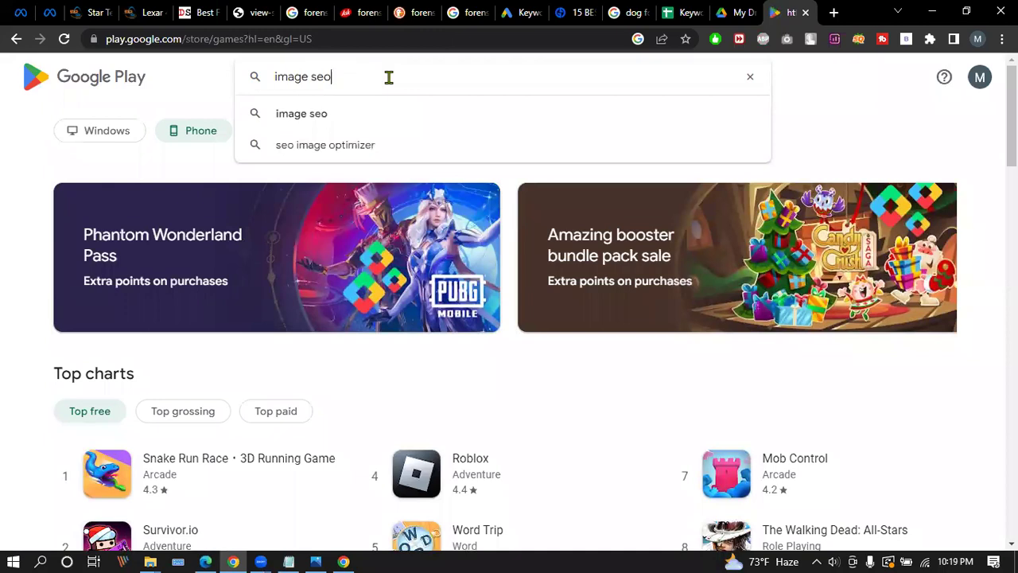
key(Down)
key(Down)
key(Return)
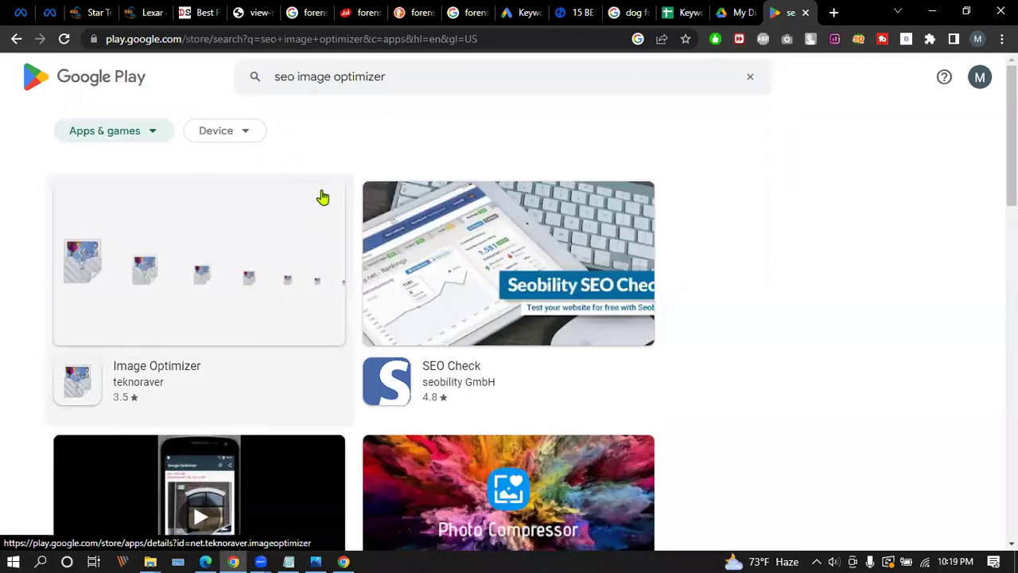
scroll(317, 193, down, 3)
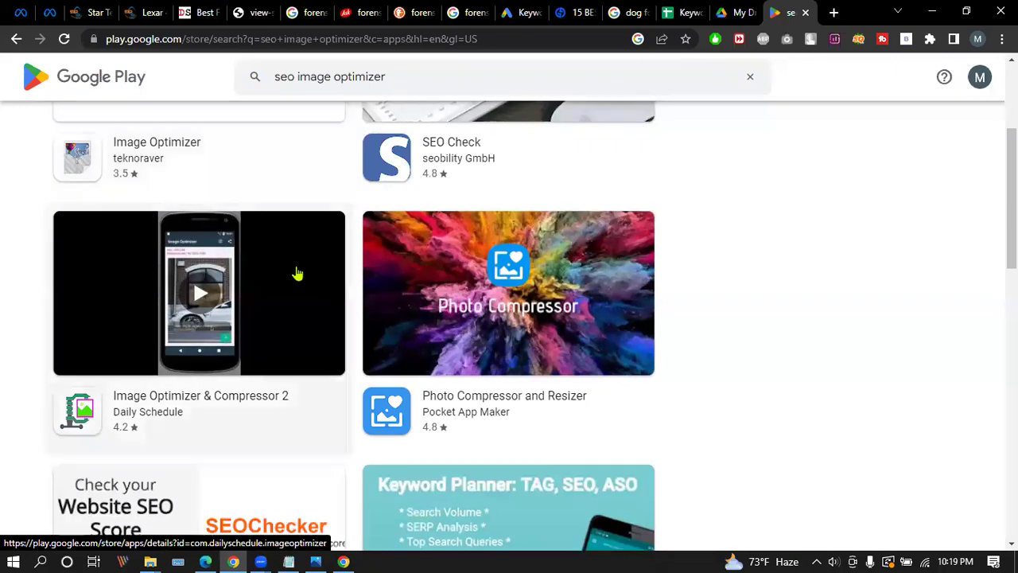
scroll(295, 273, down, 1)
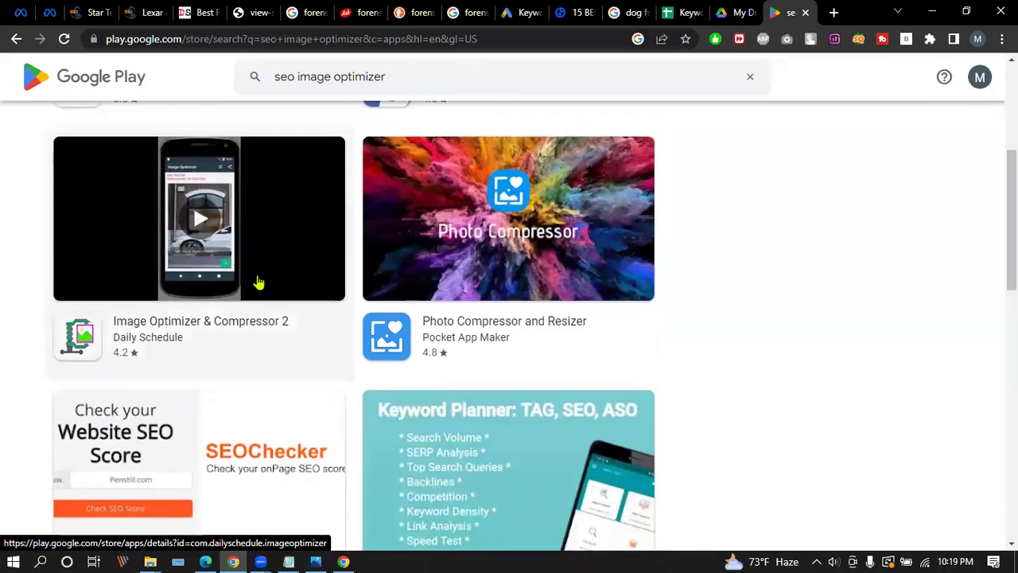
scroll(538, 225, down, 2)
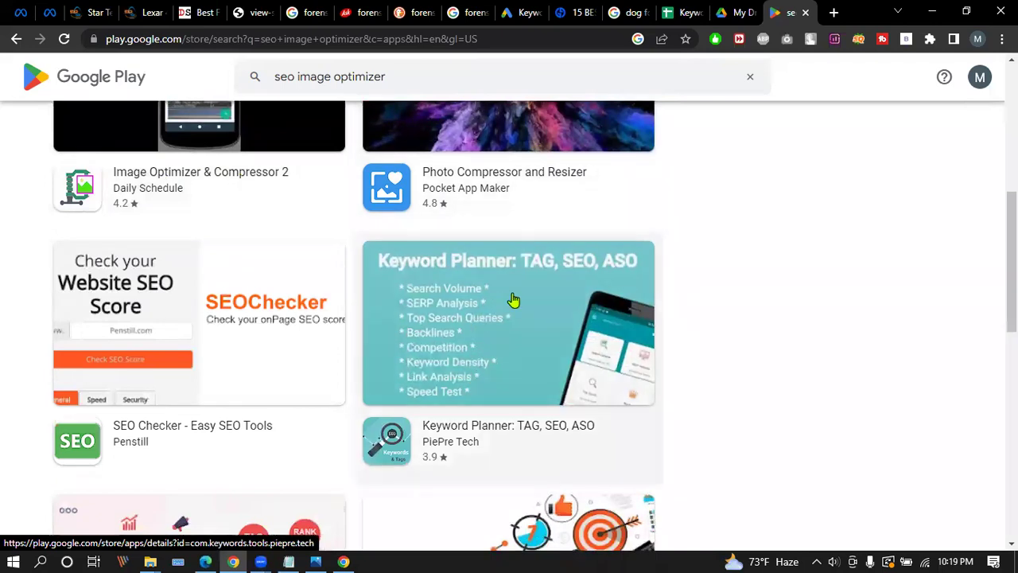
scroll(513, 300, down, 5)
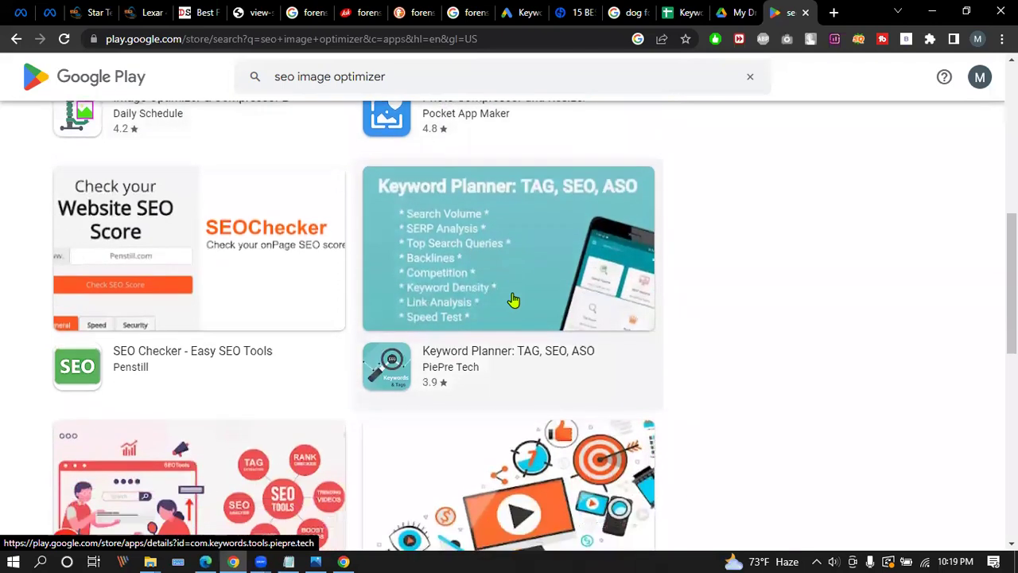
scroll(521, 300, down, 4)
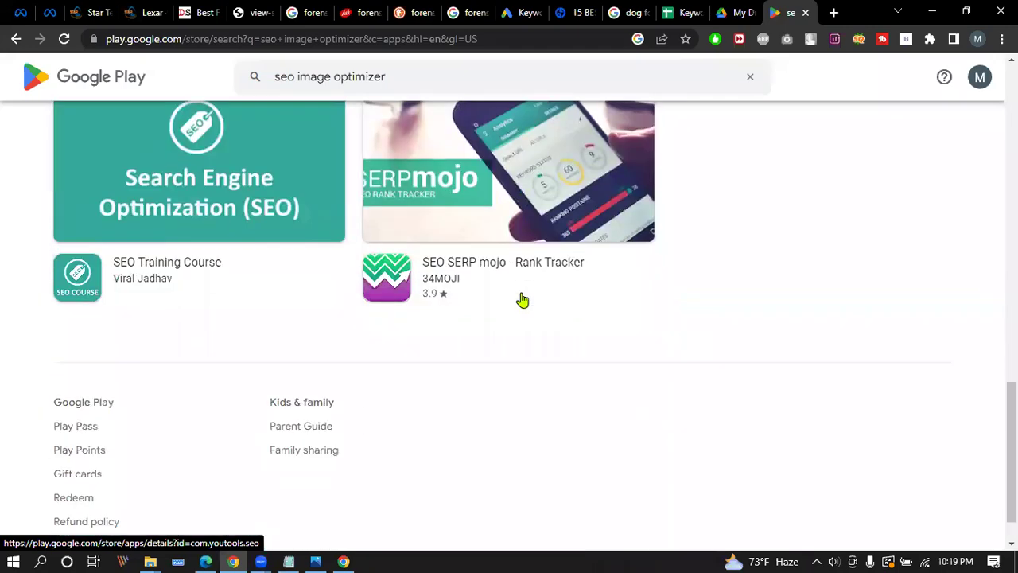
scroll(539, 305, up, 15)
Search for 'image properties editor' and browse apps like Photo Exif Editor and ExifTool.
drag(392, 76, 84, 84)
text(image)
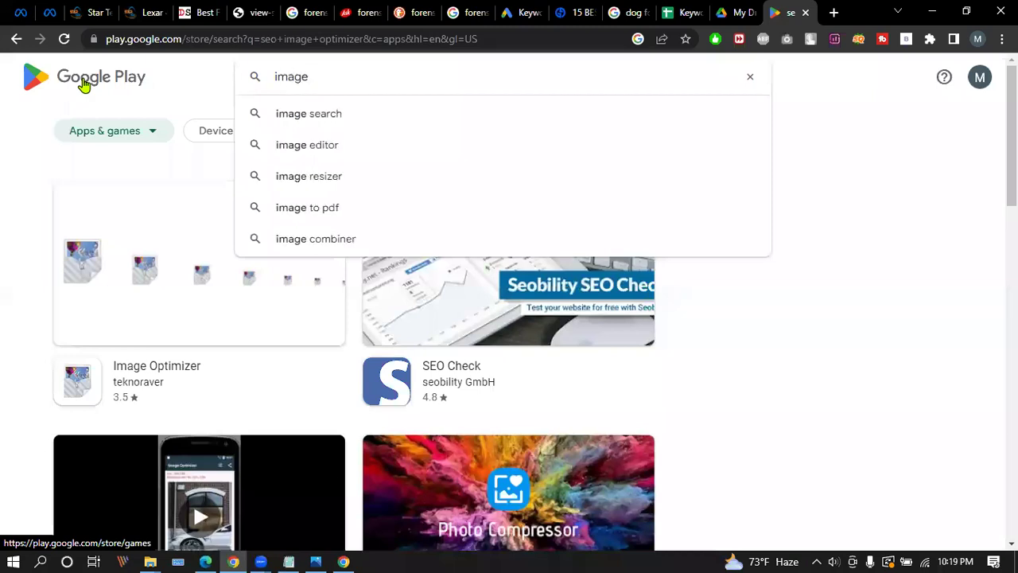
text( pro)
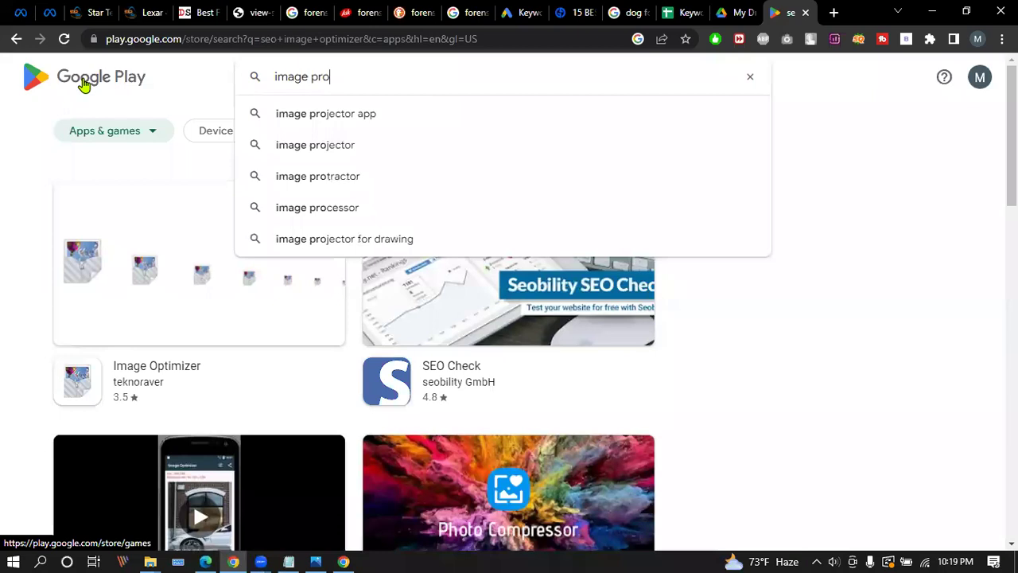
text(perties editor)
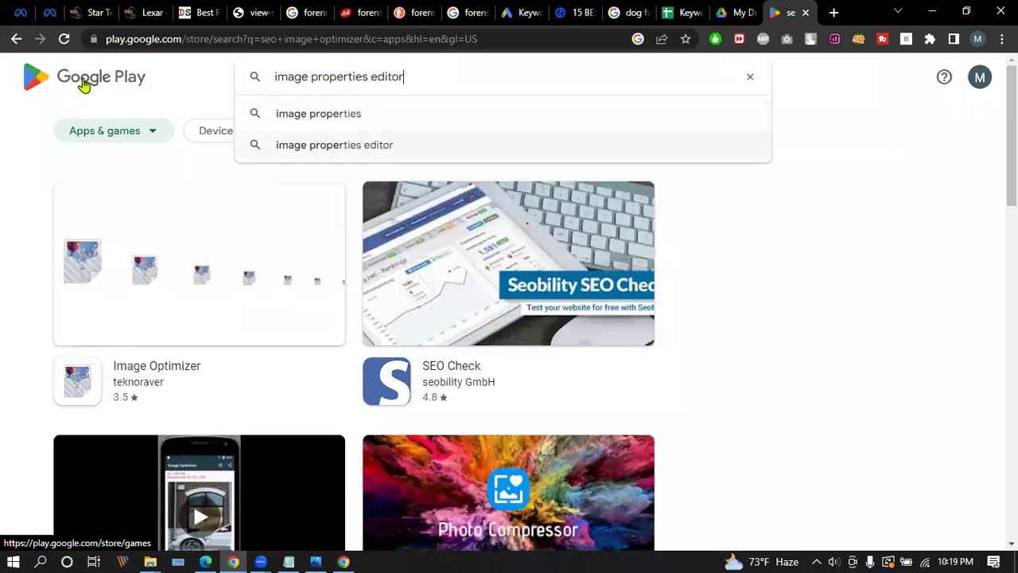
key(Return)
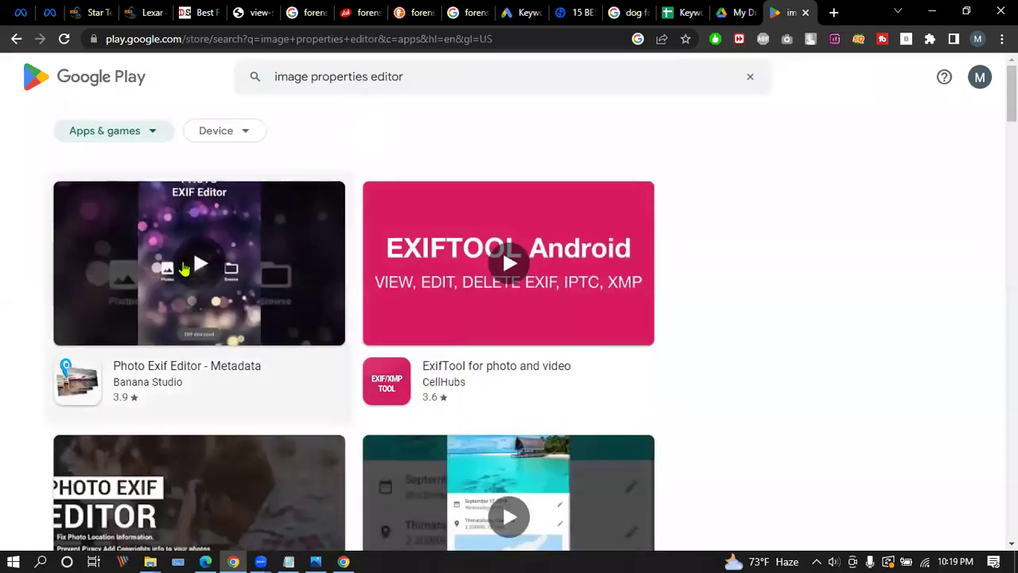
scroll(414, 318, down, 3)
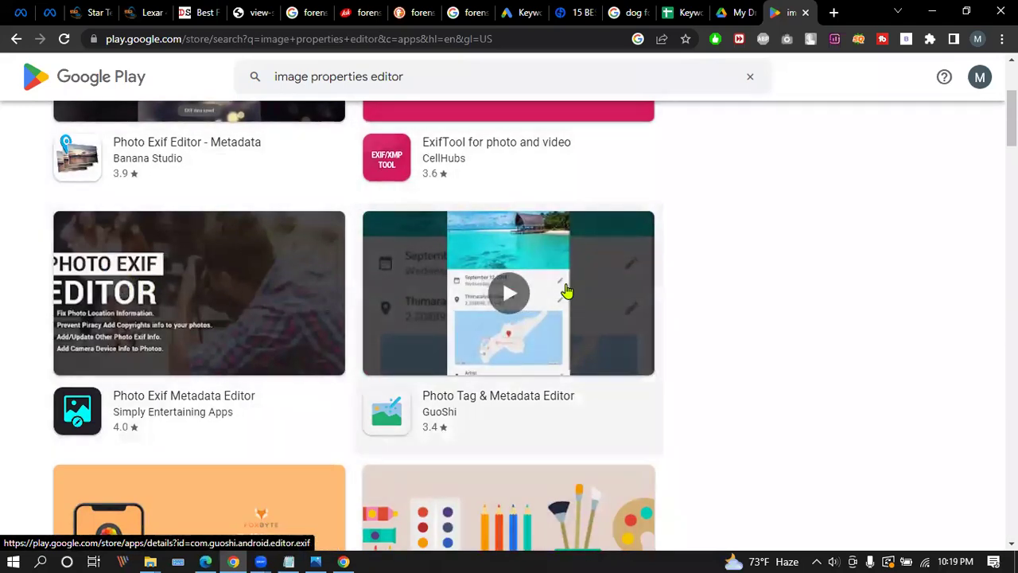
scroll(207, 298, down, 3)
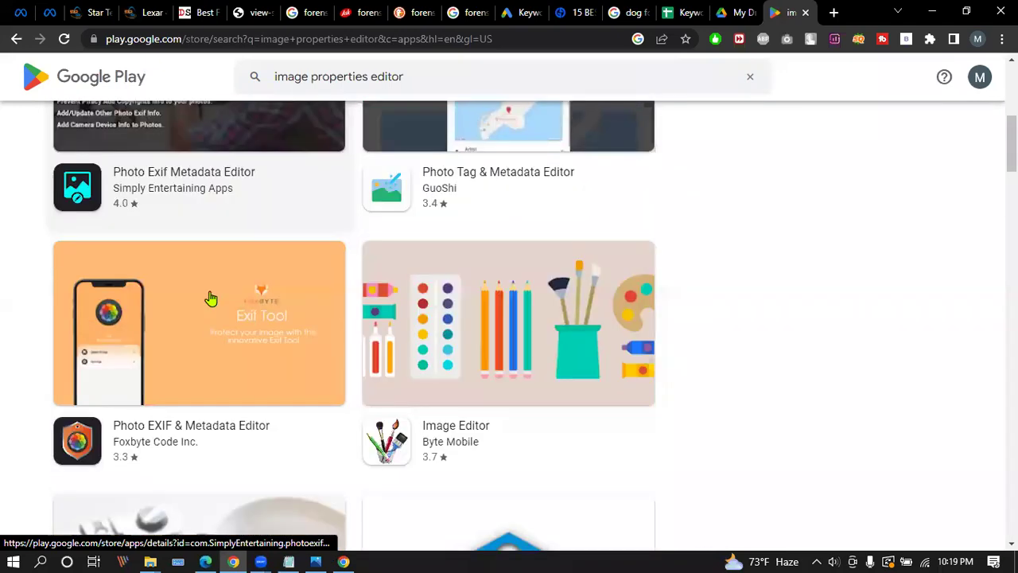
scroll(268, 330, down, 4)
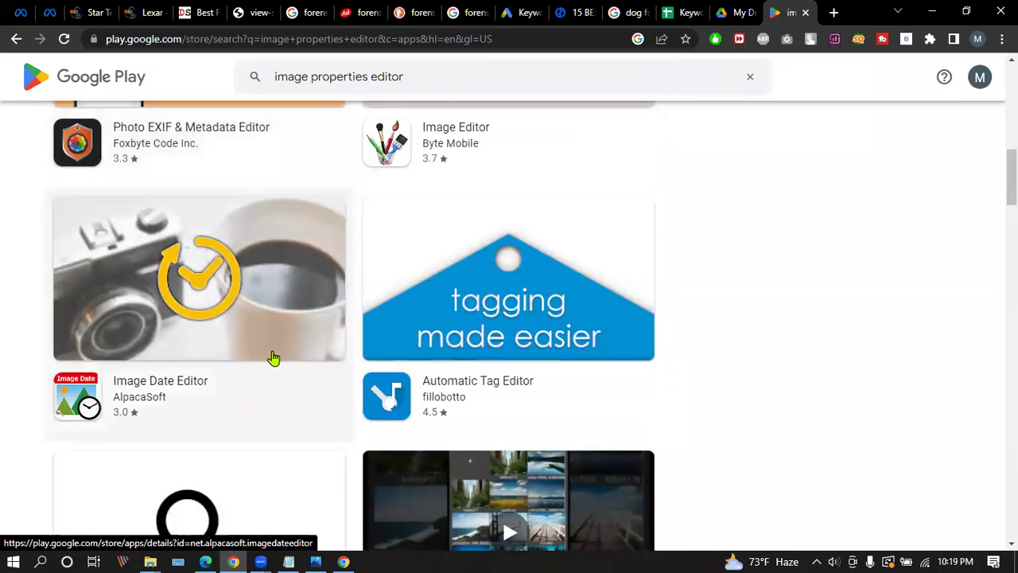
scroll(275, 358, up, 6)
scroll(273, 359, up, 3)
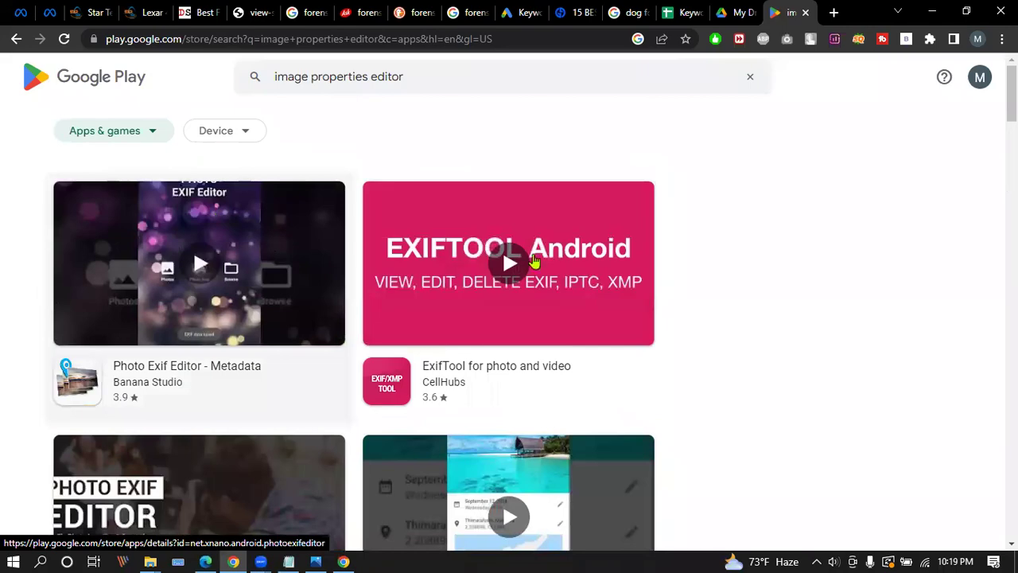
scroll(495, 244, down, 7)
scroll(494, 244, up, 7)
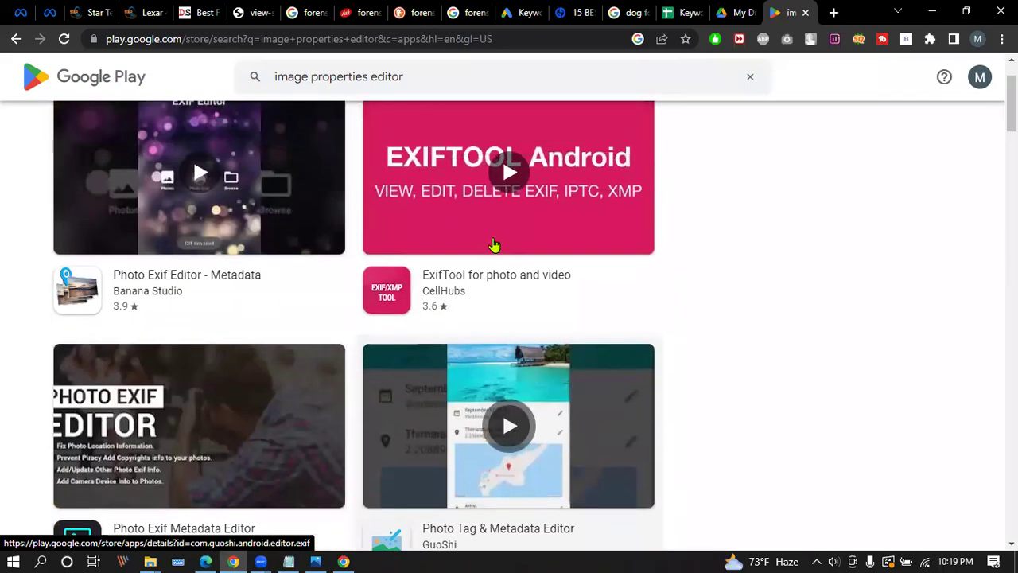
scroll(323, 184, down, 19)
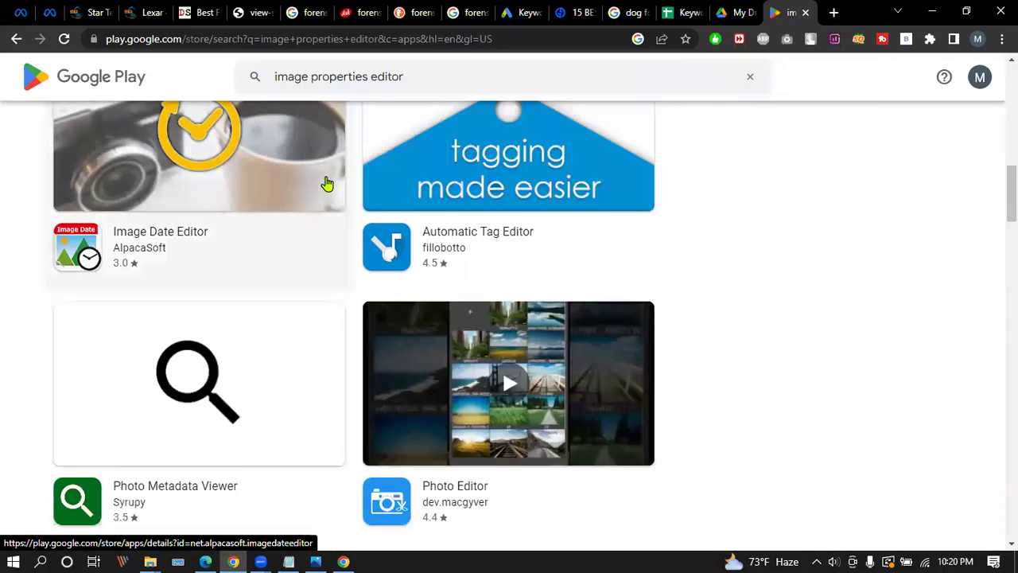
scroll(329, 183, down, 12)
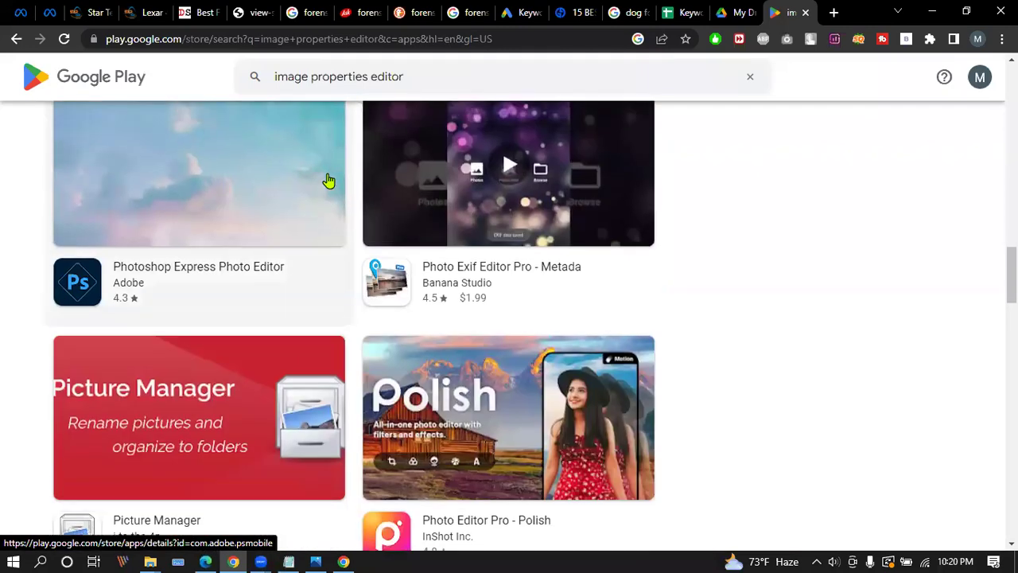
scroll(329, 181, up, 20)
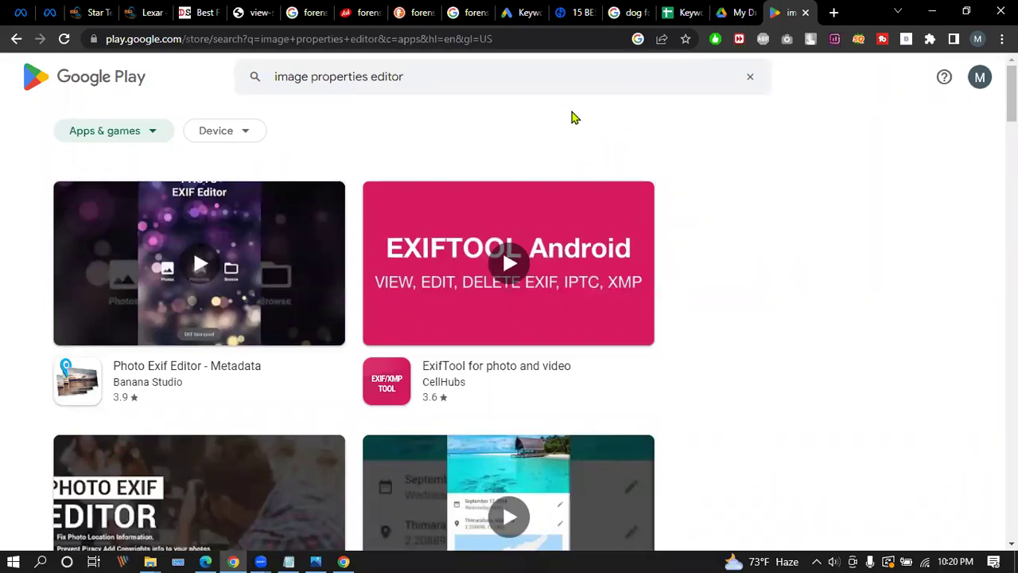
In a new tab, search the person's full name, show Images results, and select the query.
click(833, 12)
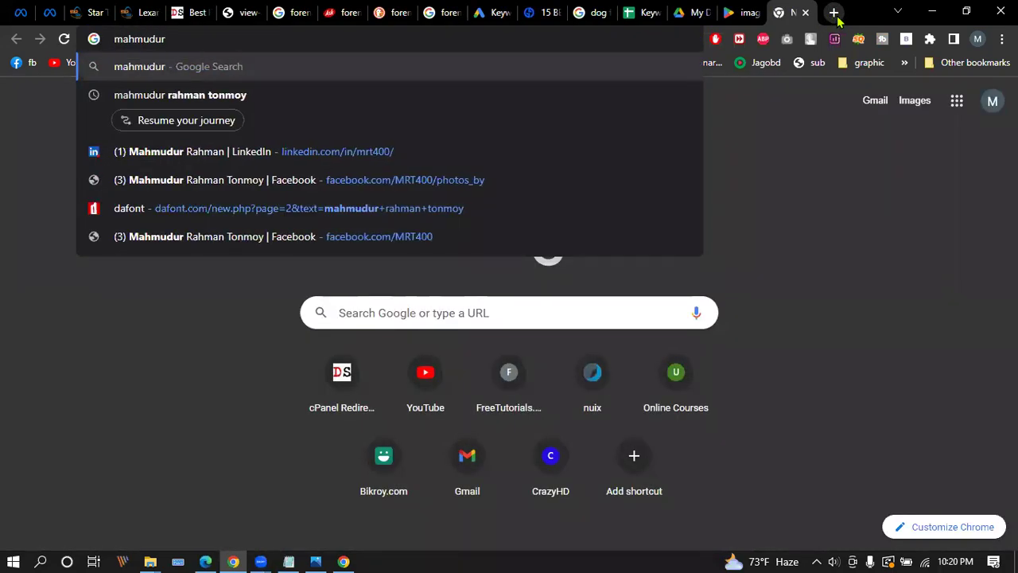
key(Down)
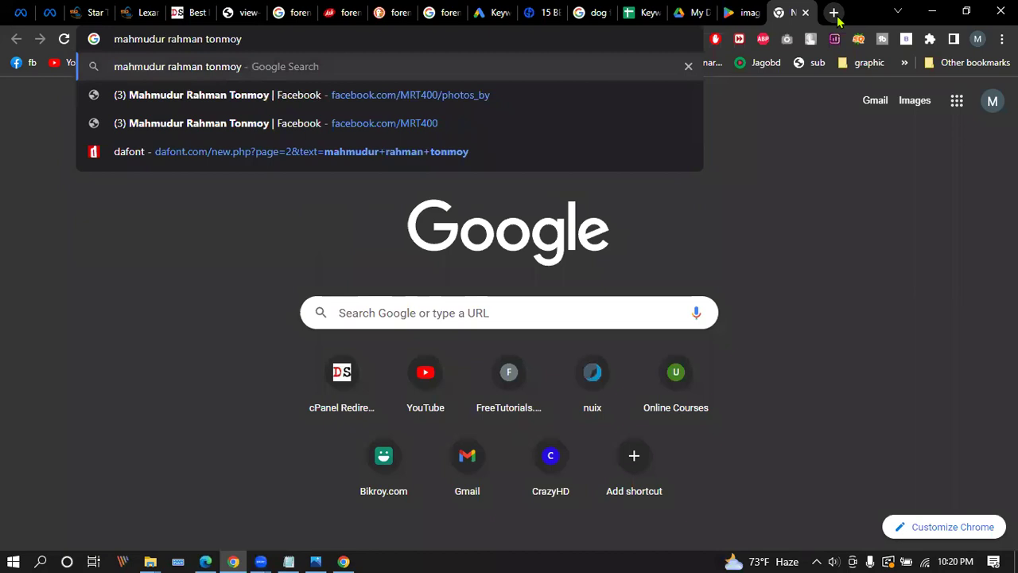
key(Return)
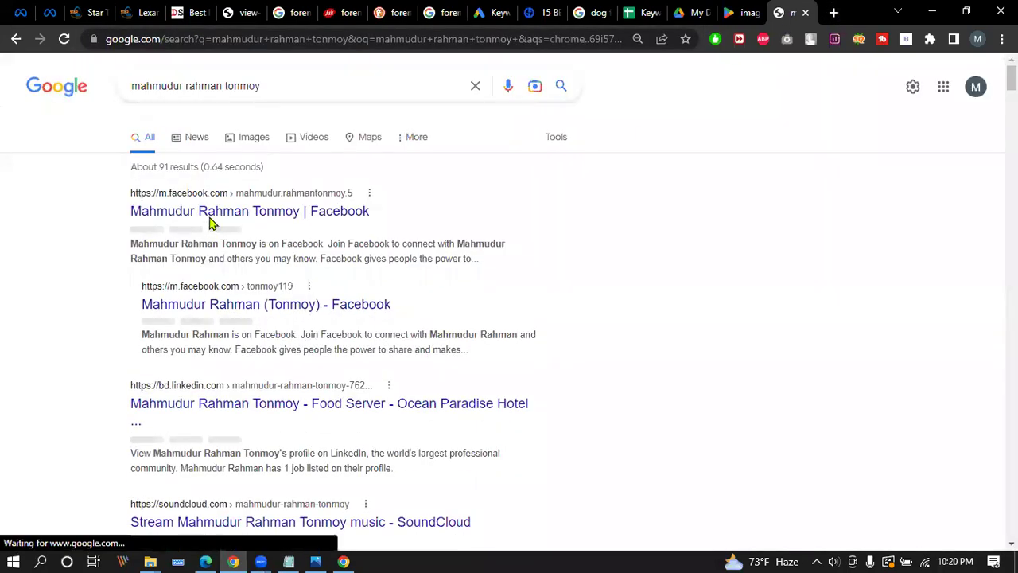
click(243, 143)
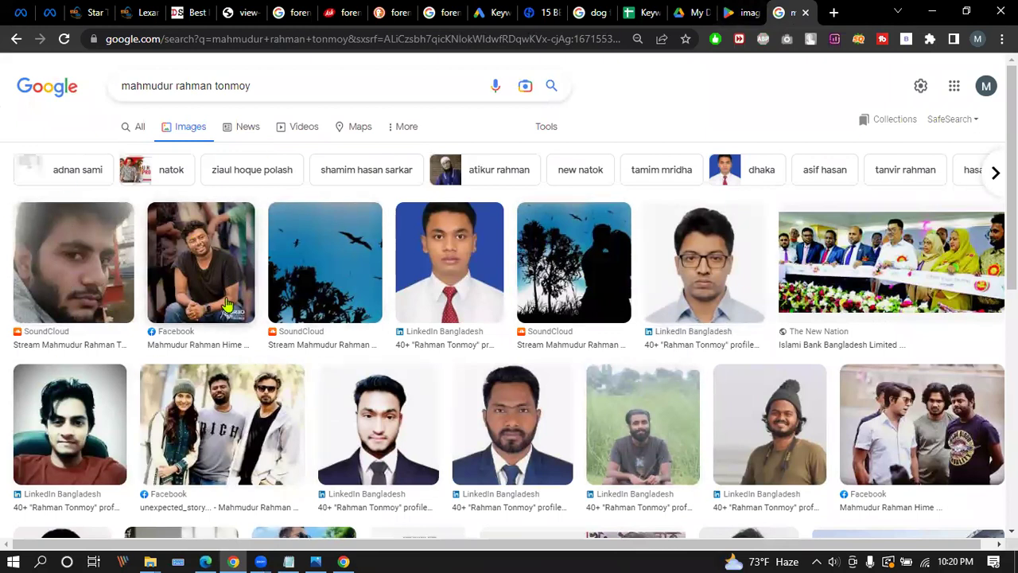
drag(256, 85, 83, 84)
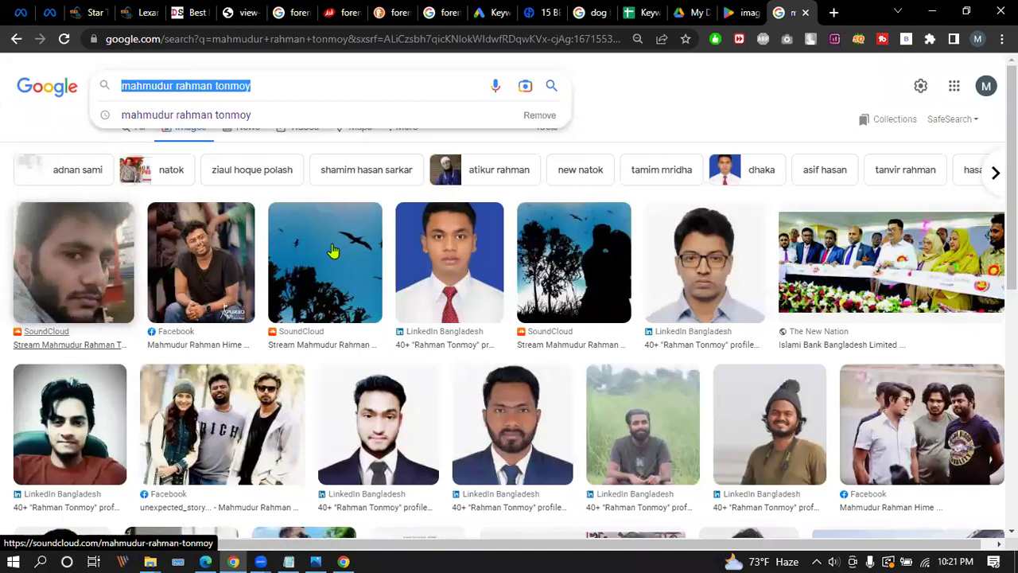
In File Explorer, open the 2022-11-12 Zoom meeting folder under C:\Zoom.
click(676, 11)
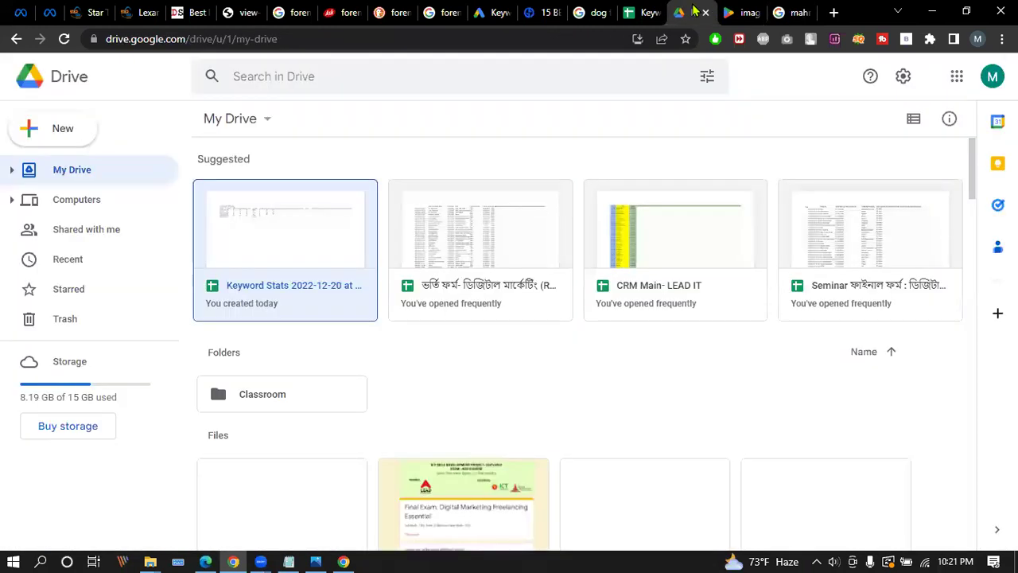
click(750, 11)
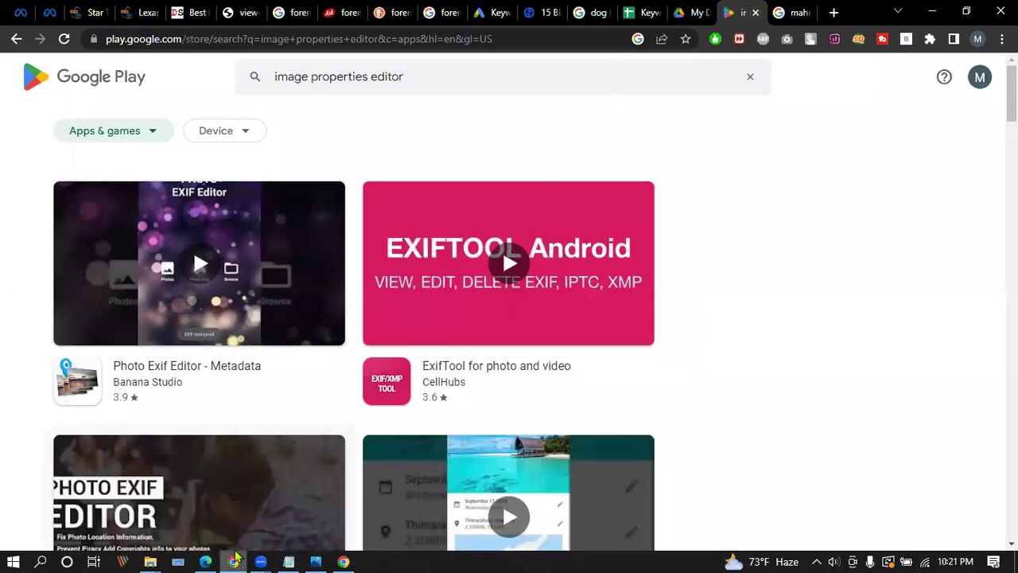
click(150, 562)
click(183, 509)
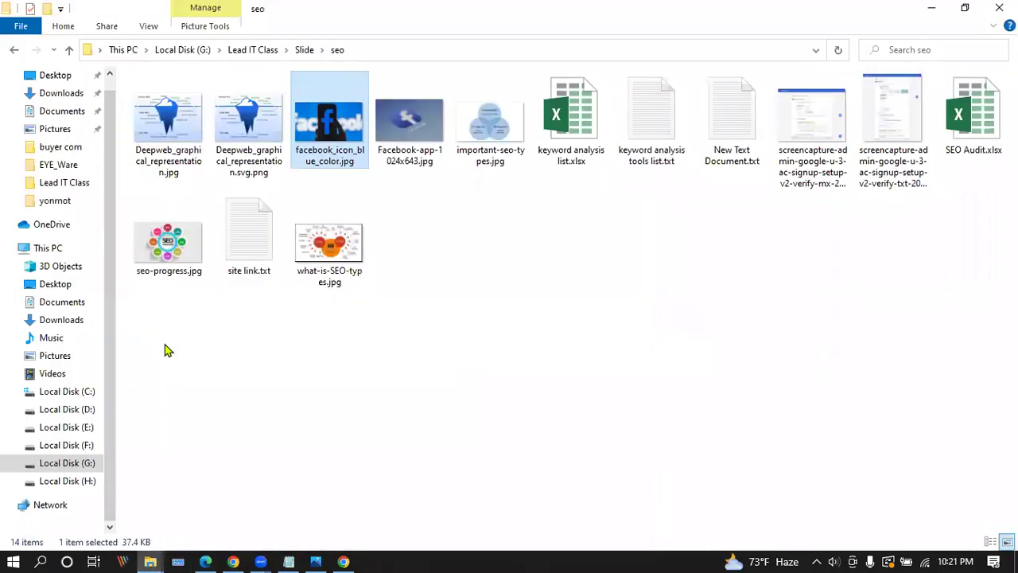
click(65, 391)
click(178, 254)
double_click(178, 254)
double_click(263, 250)
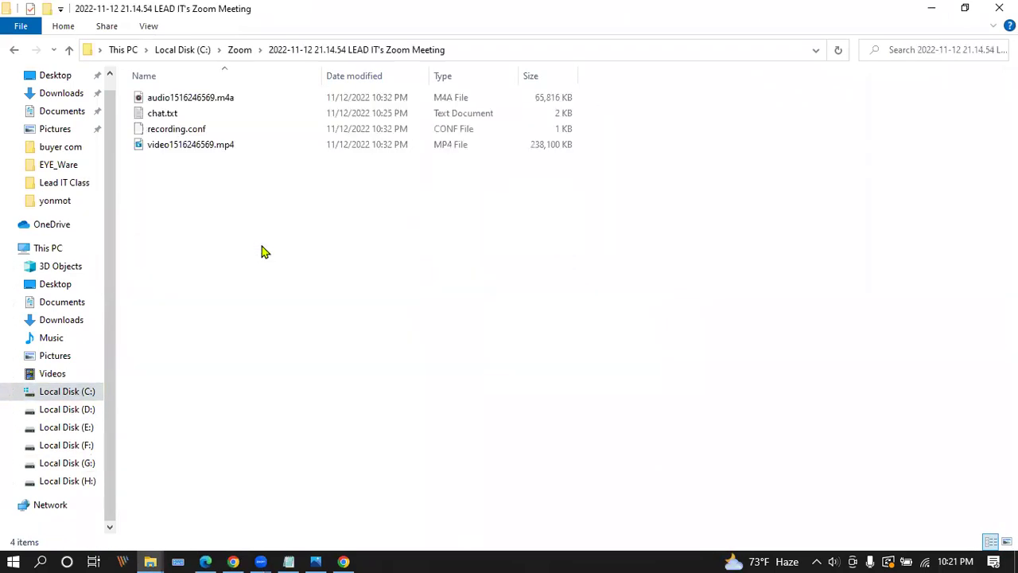
Inspect the MP4's Details properties (Title, Subtitle, Rating, Tags, Comments), then close without changes.
right_click(197, 144)
click(174, 149)
right_click(172, 143)
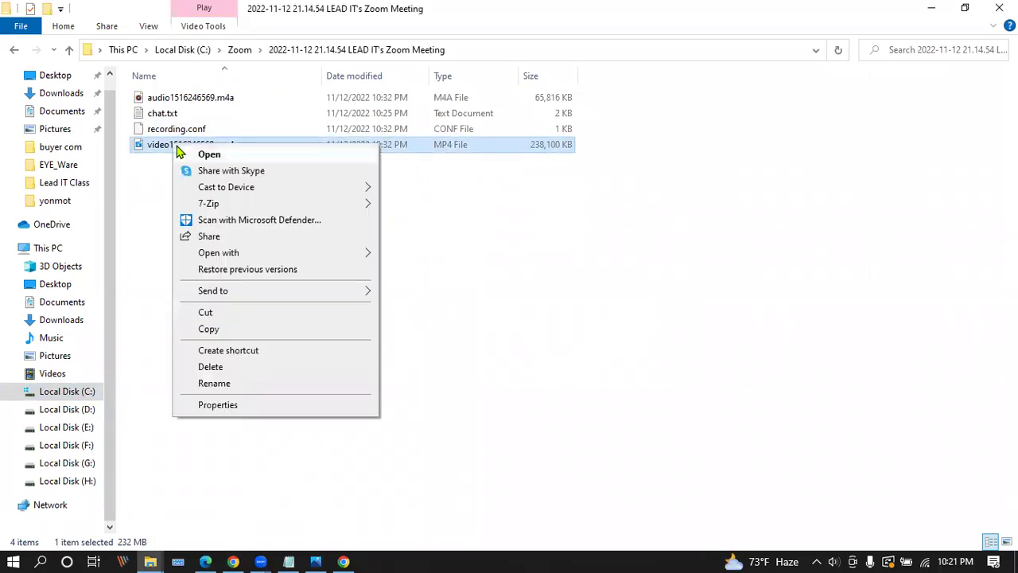
click(228, 405)
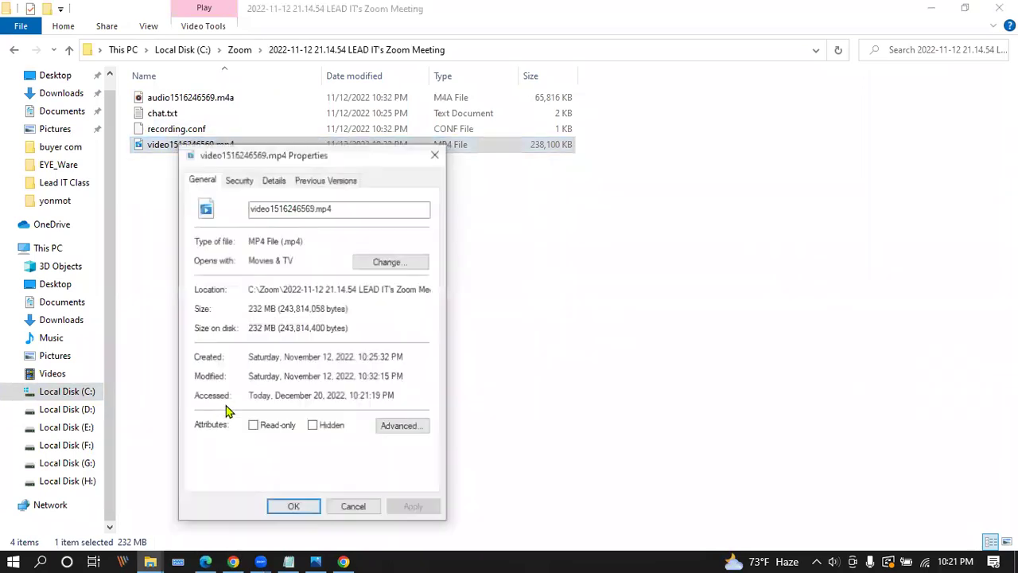
click(273, 181)
click(337, 239)
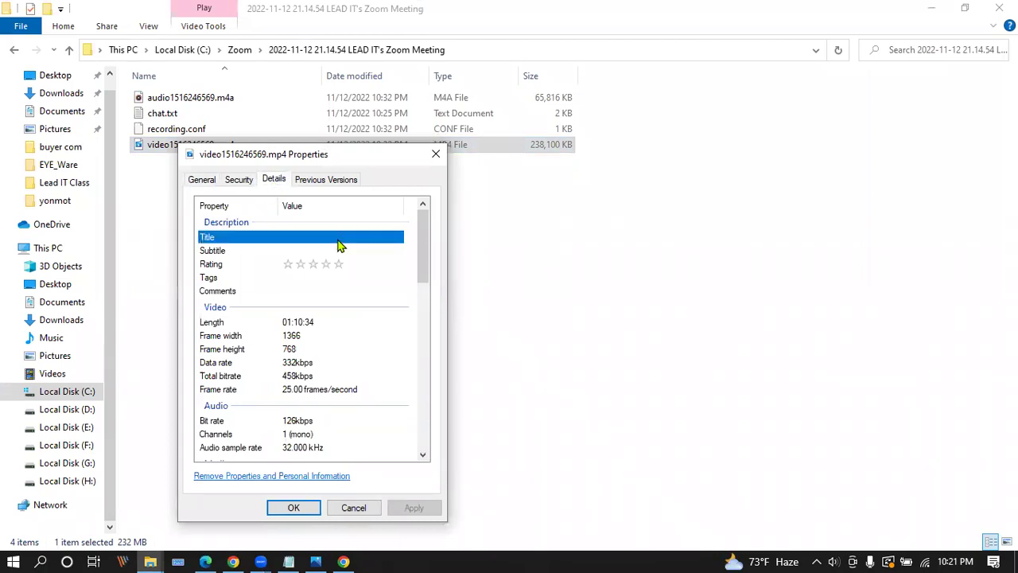
click(316, 251)
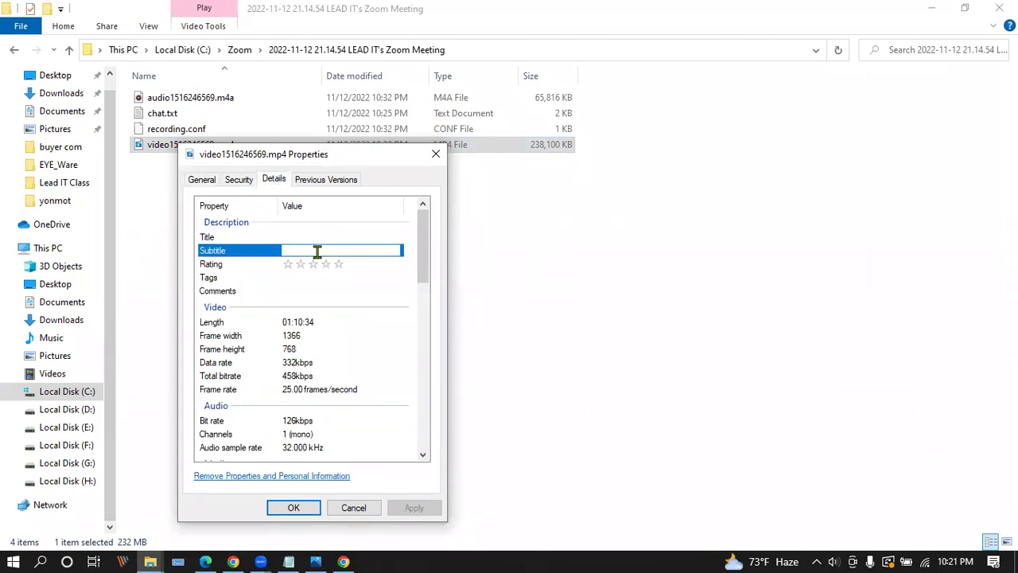
click(341, 266)
click(327, 275)
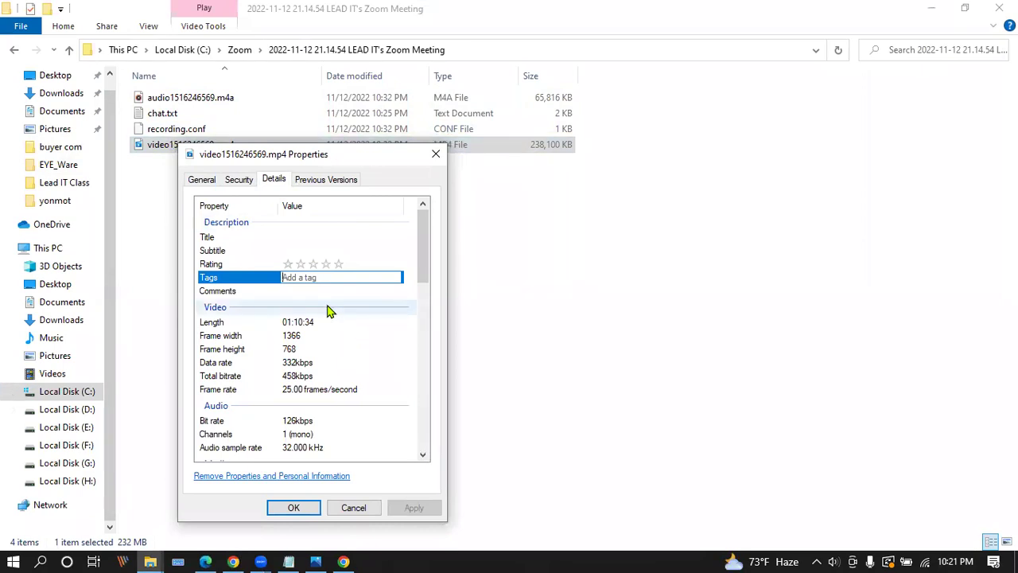
click(300, 293)
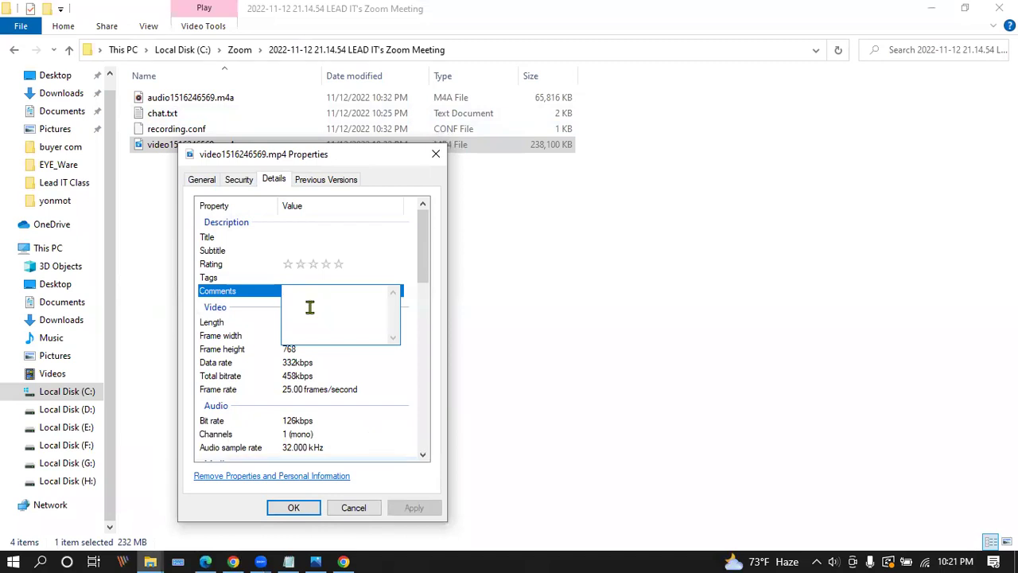
drag(350, 154, 721, 120)
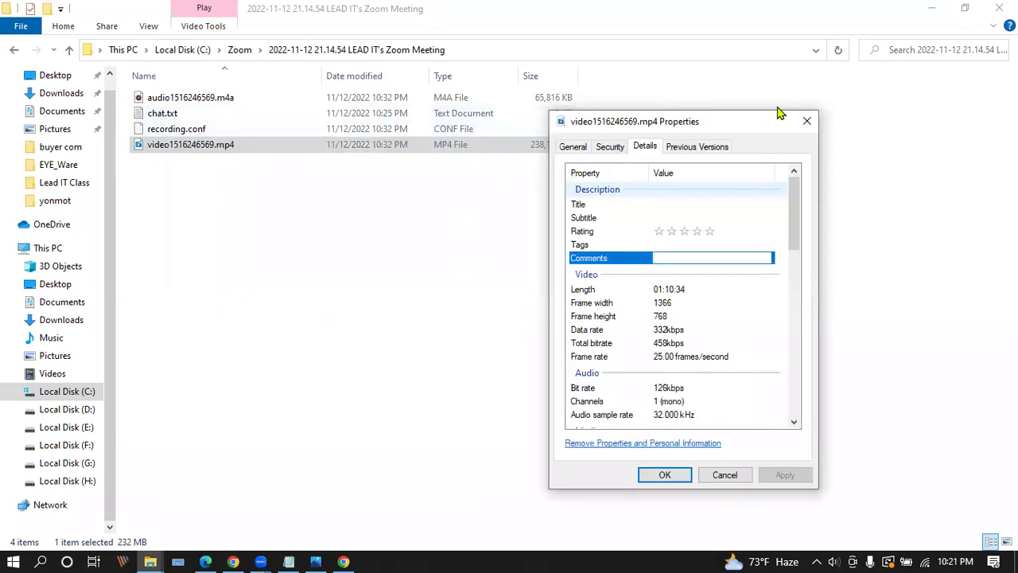
click(806, 121)
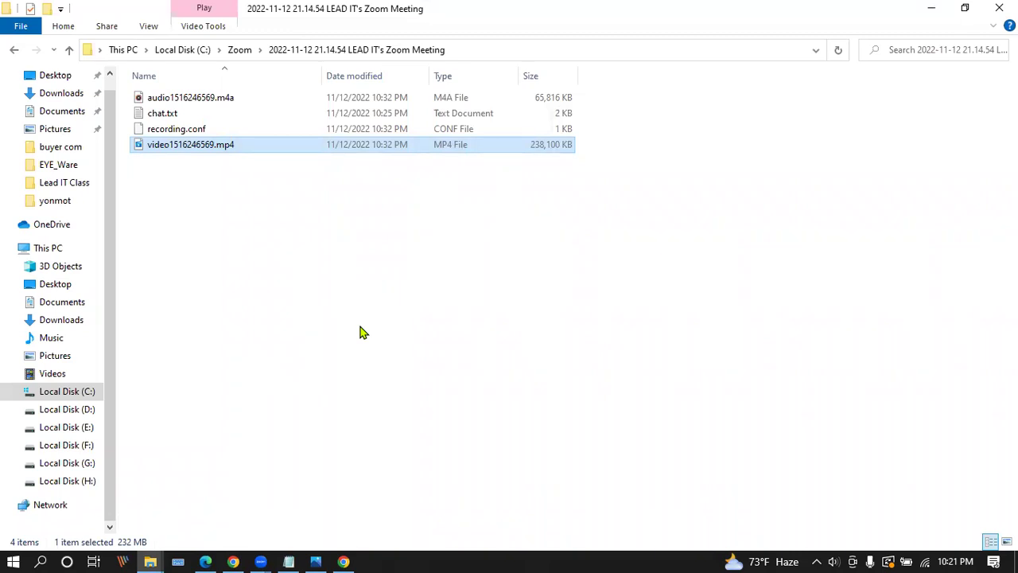
Open h-supertools.com in the Google Images tab's address bar.
click(233, 562)
key(ctrl+Tab)
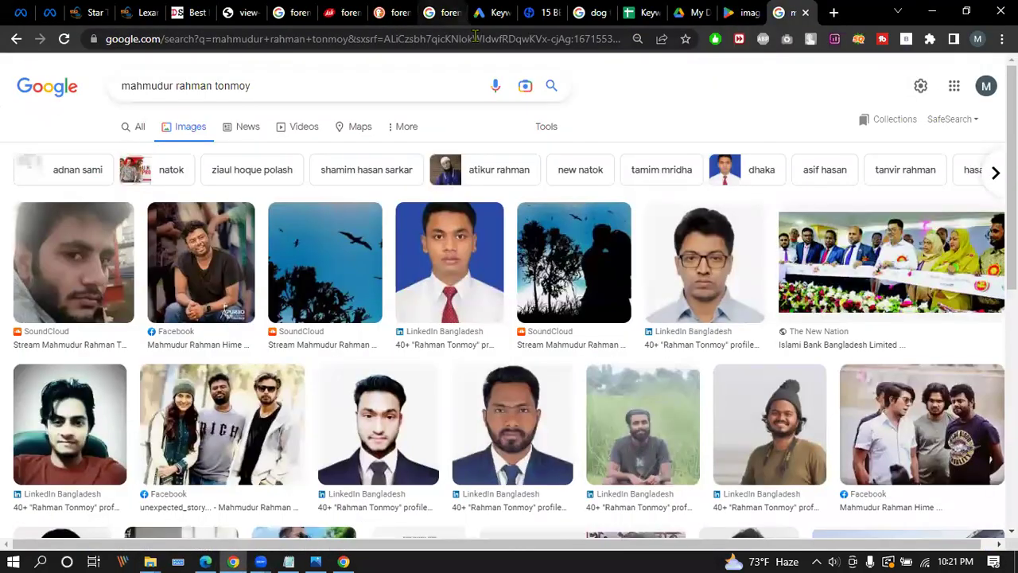
click(488, 40)
text(h-supertools.com)
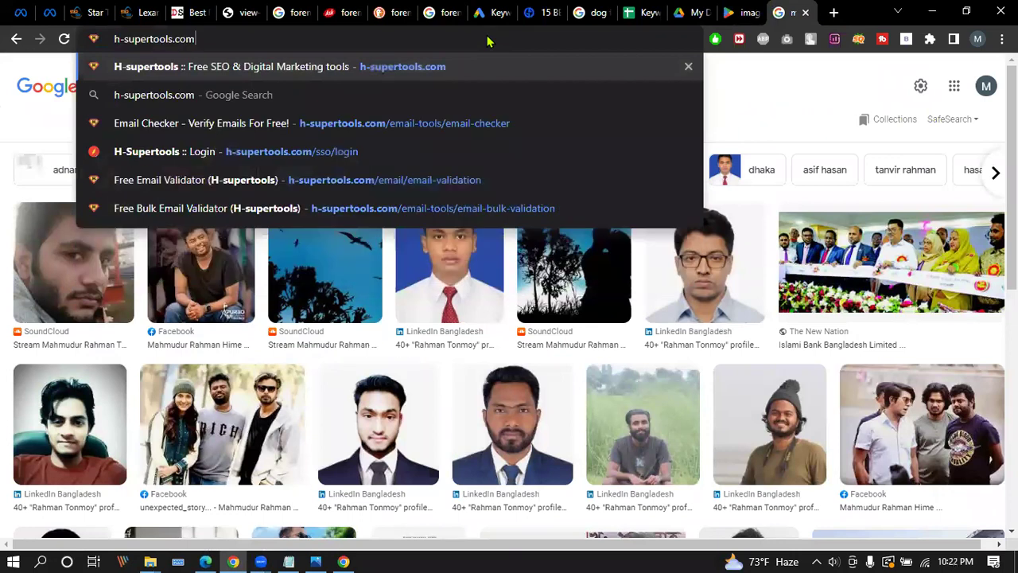
key(Return)
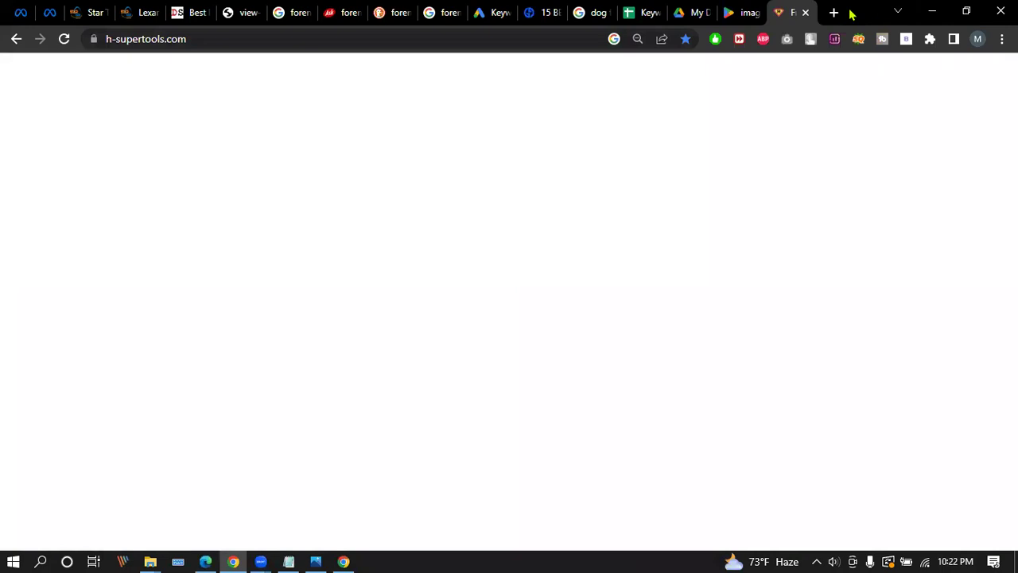
In a new tab, search 'keyword research tools' and add 'free' to the query.
click(833, 13)
text(google)
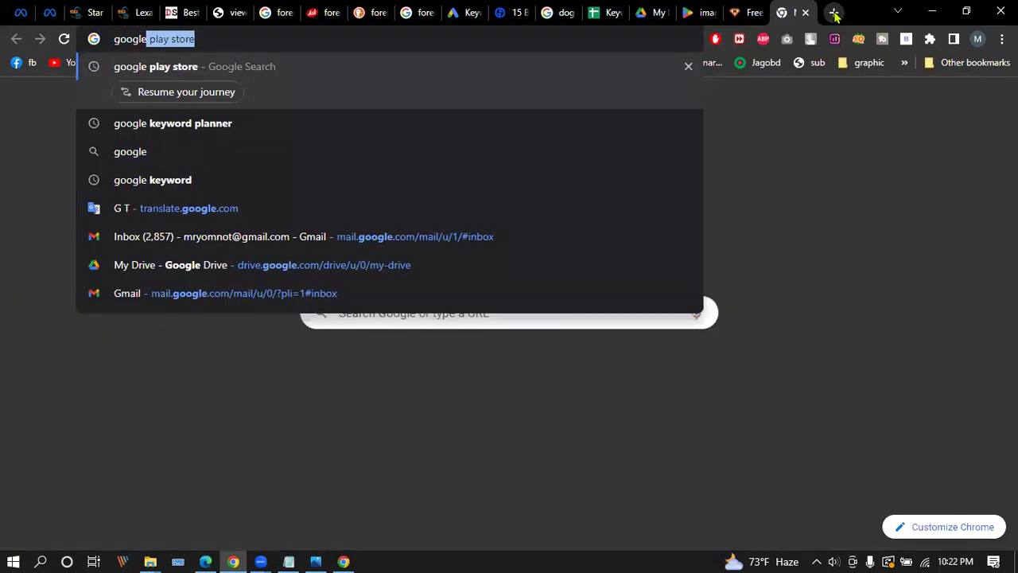
key(BackSpace)
text(k)
key(BackSpace)
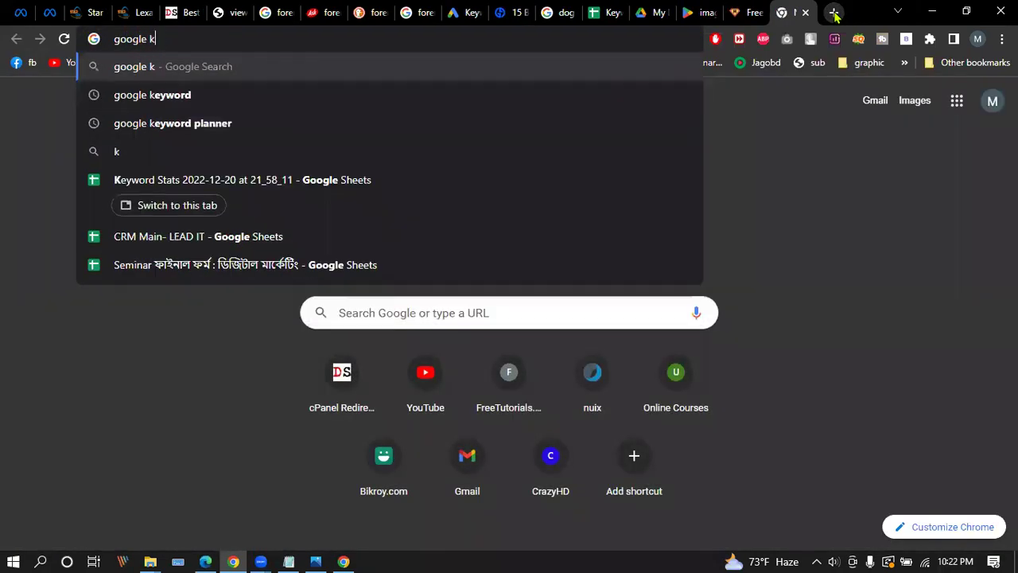
key(BackSpace)
key(BackSpace)
key(BackSpace)
key(BackSpace)
key(BackSpace)
key(BackSpace)
key(BackSpace)
key(BackSpace)
text(keywod)
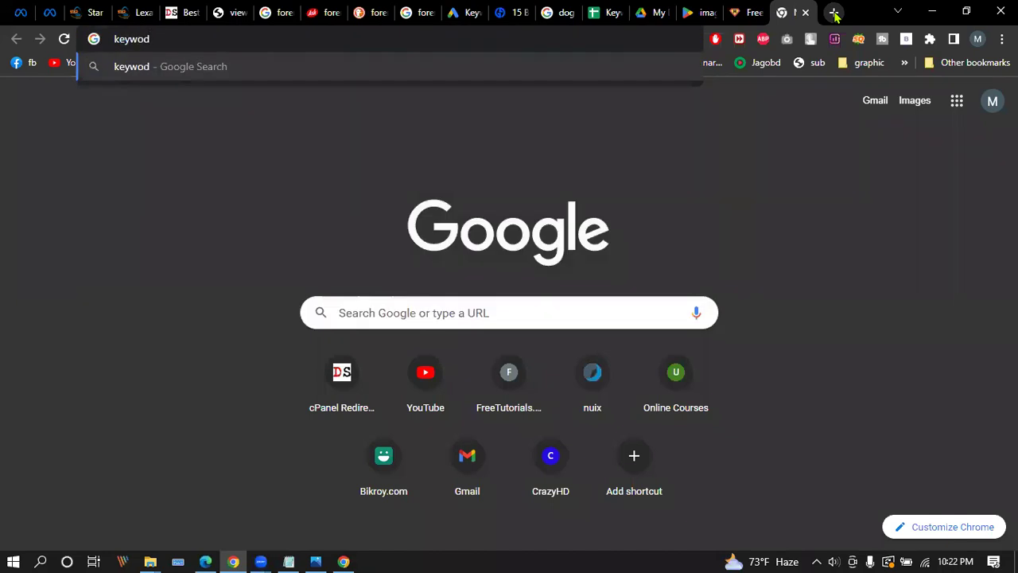
key(BackSpace)
text(rd )
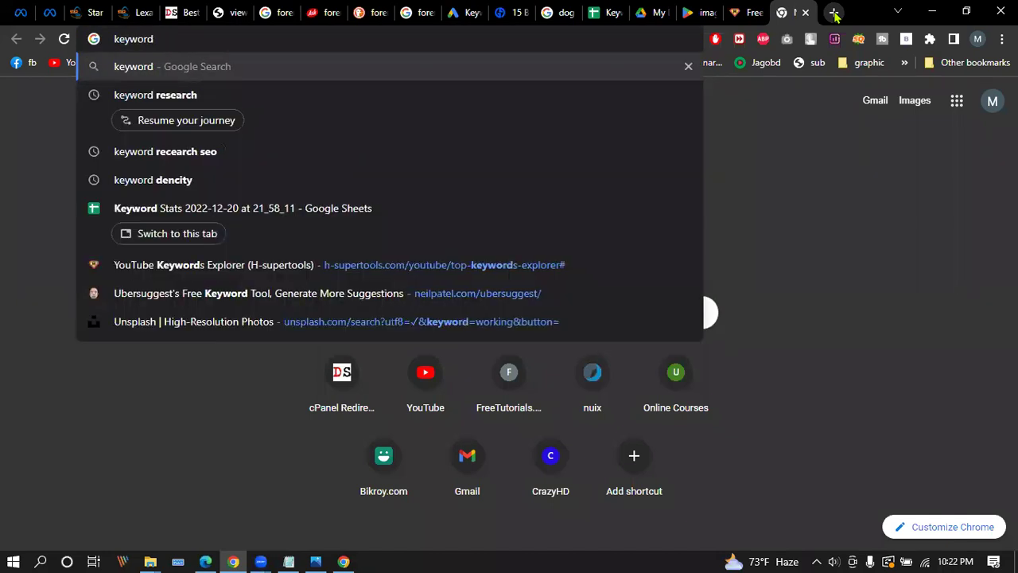
text(research tools)
key(Return)
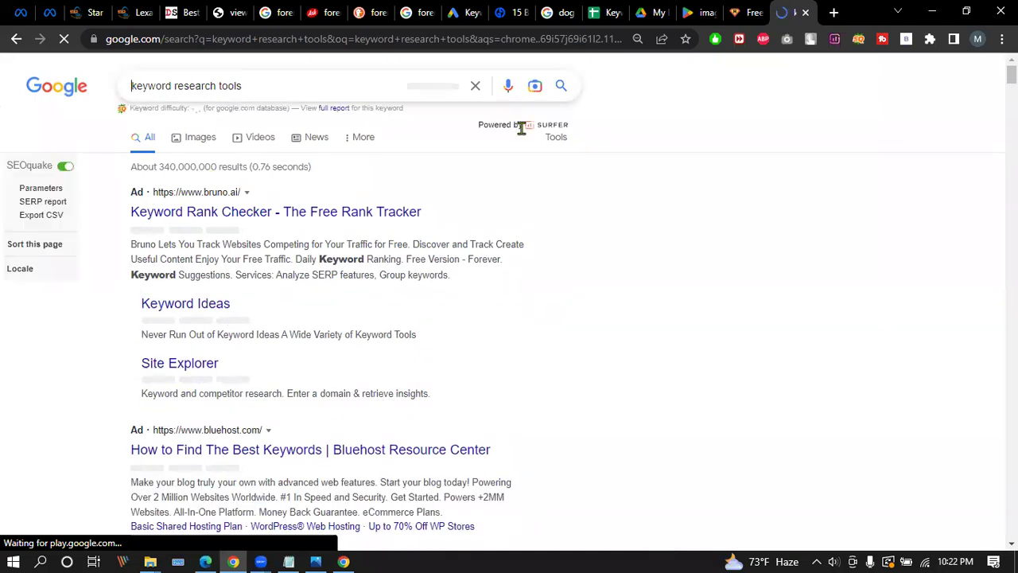
text(fre)
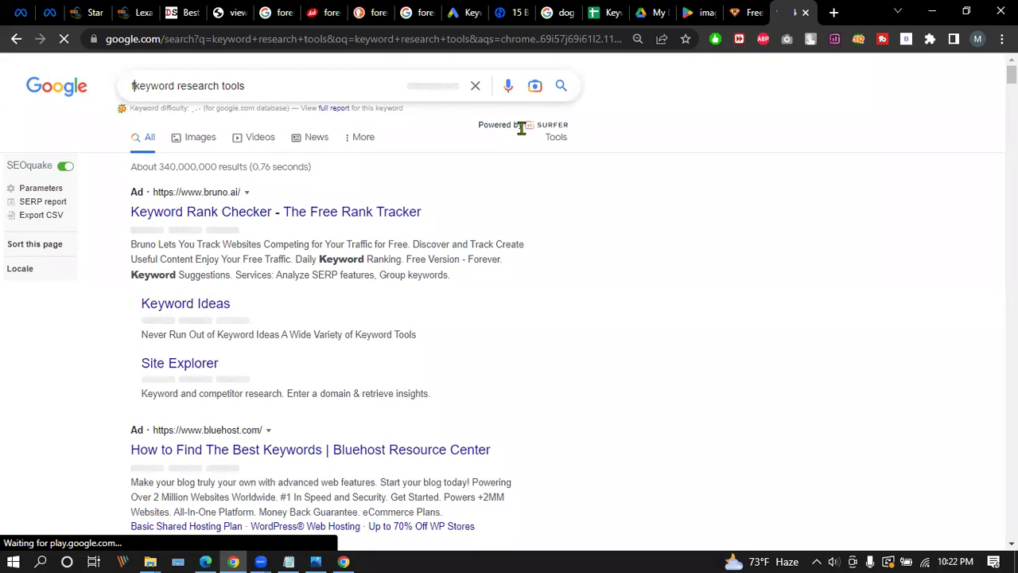
text(e)
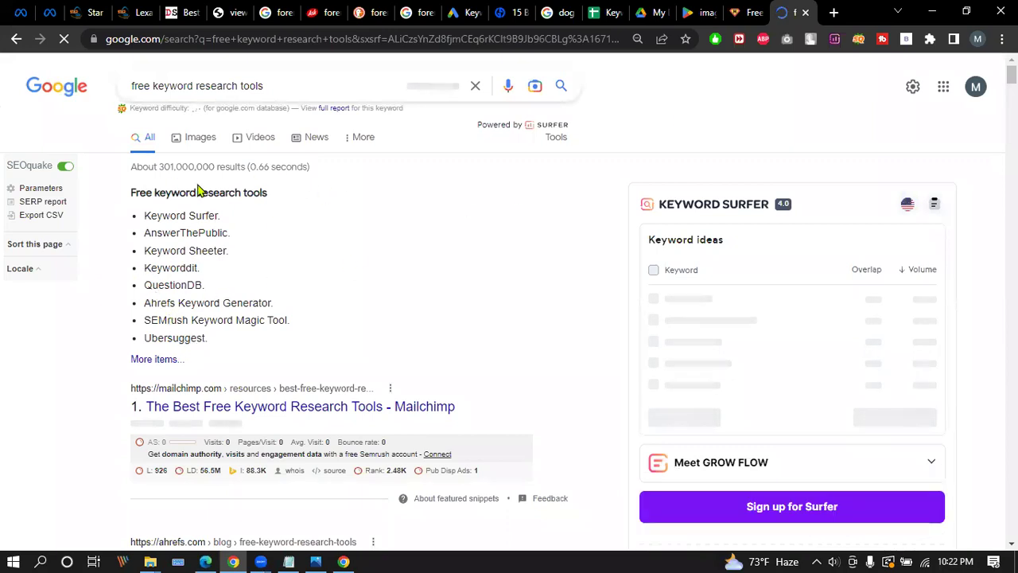
Close the H-supertools signup popup, go to Login, and autofill the saved account e-mail.
click(748, 12)
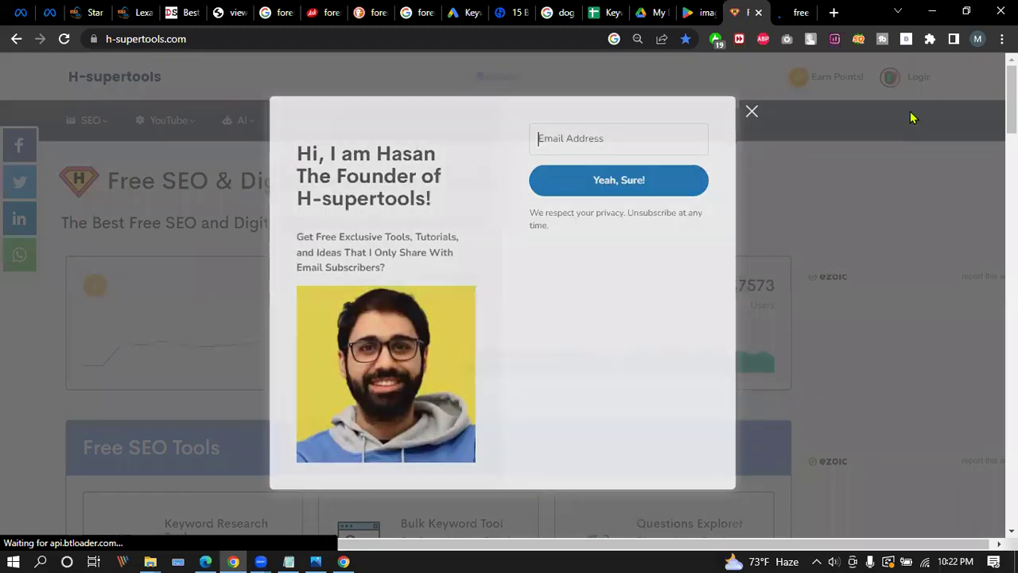
click(752, 111)
click(913, 76)
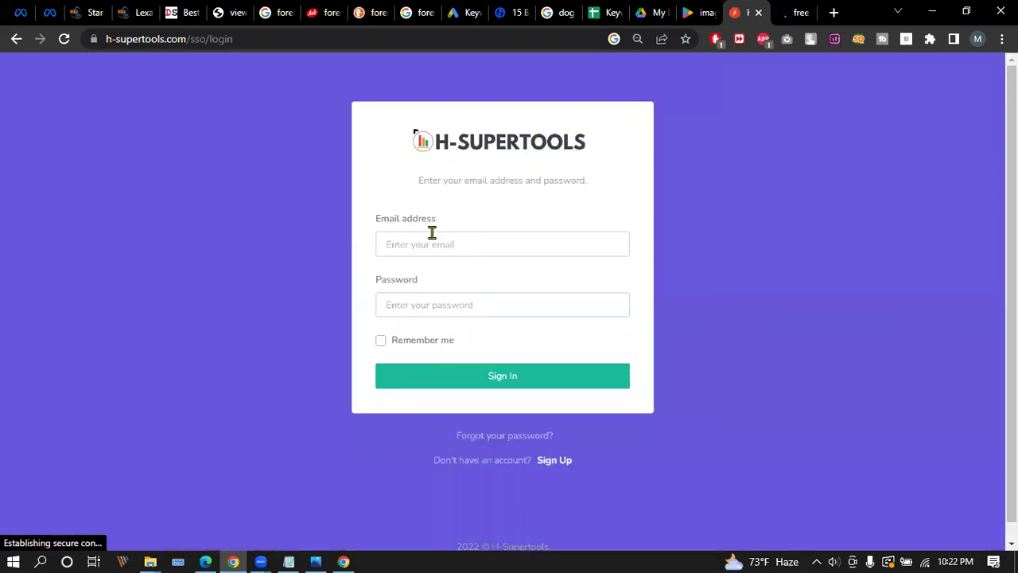
click(434, 243)
click(502, 283)
Enter the account password and sign in to H-supertools.
click(413, 312)
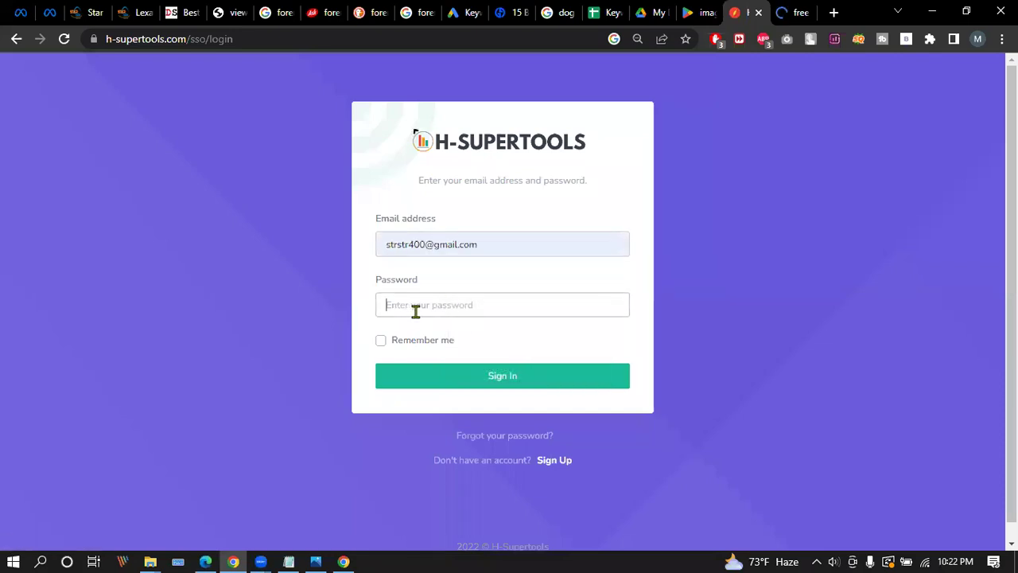
text(•)
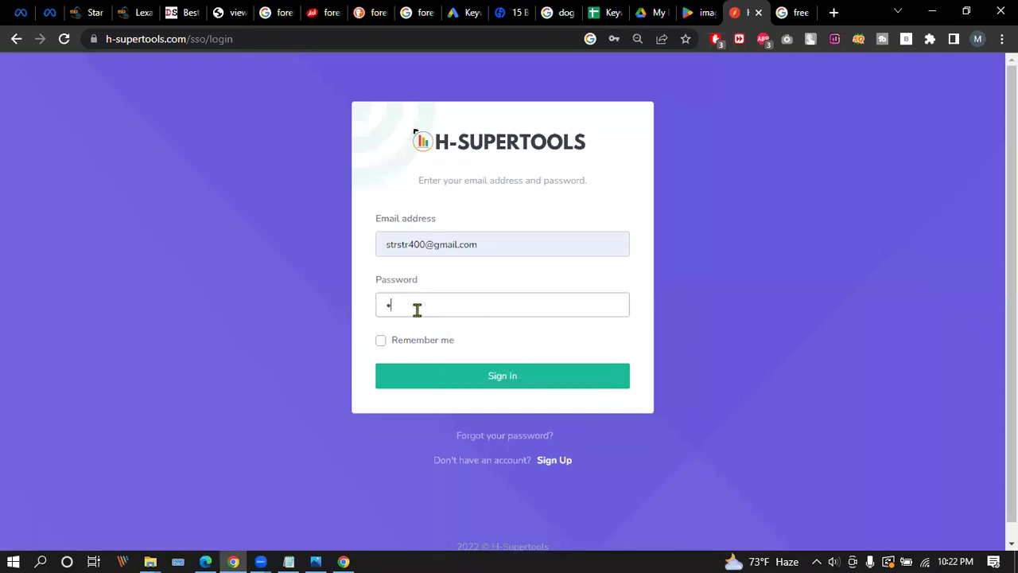
scroll(417, 311, down, 1)
key(ctrl+a)
key(BackSpace)
text(•)
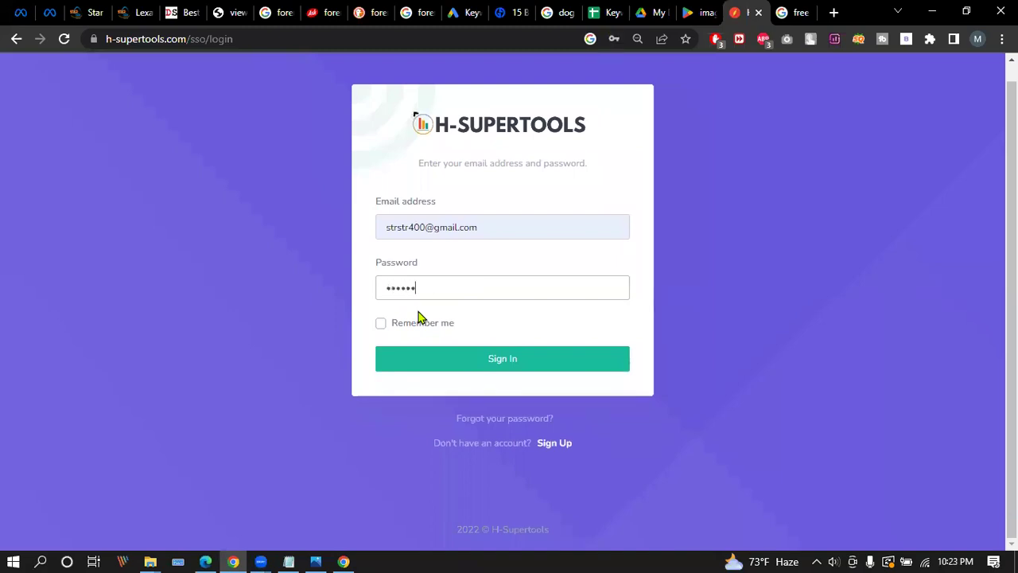
click(539, 363)
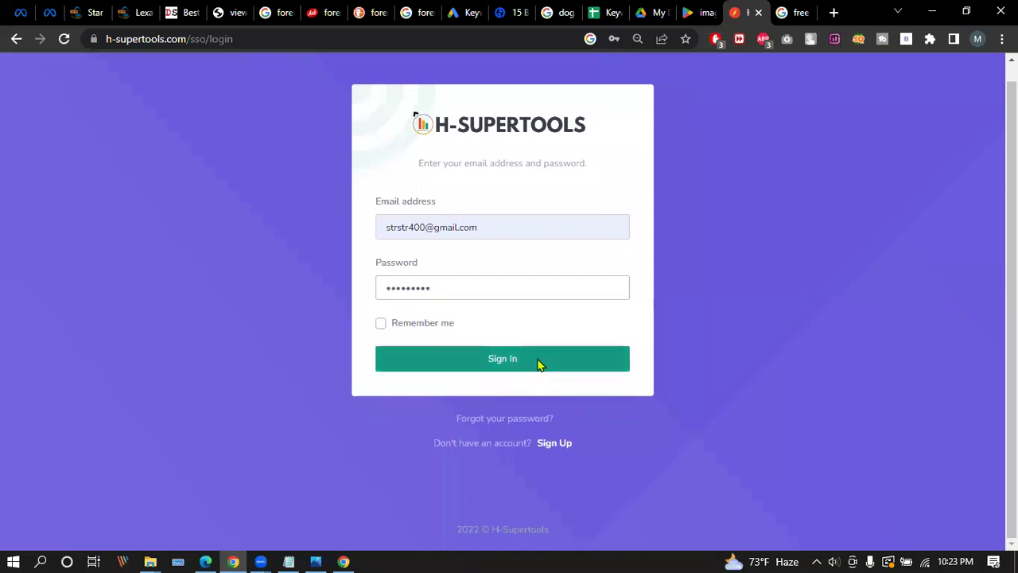